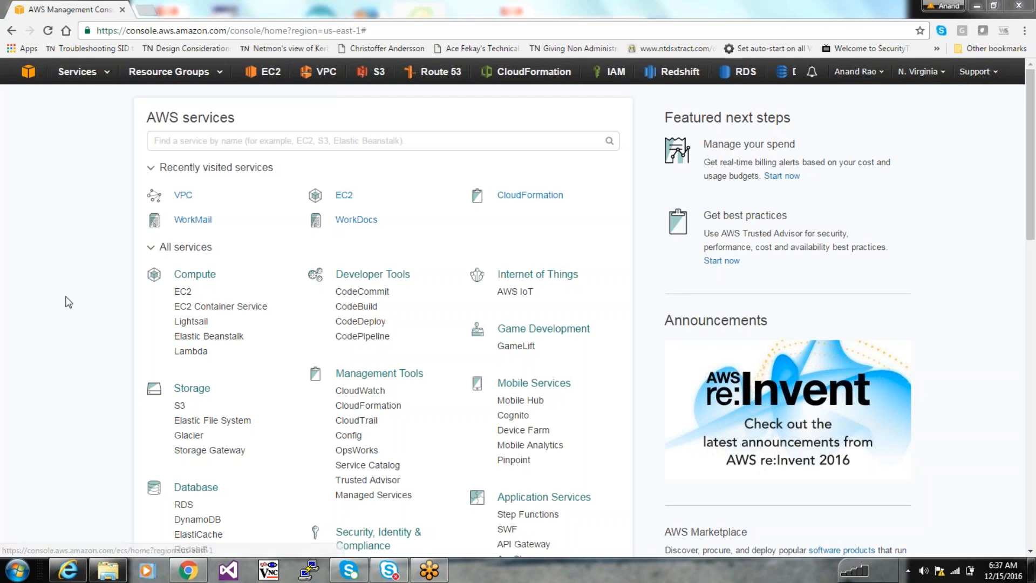
click(66, 297)
scroll(66, 297, down, 1)
scroll(69, 301, down, 2)
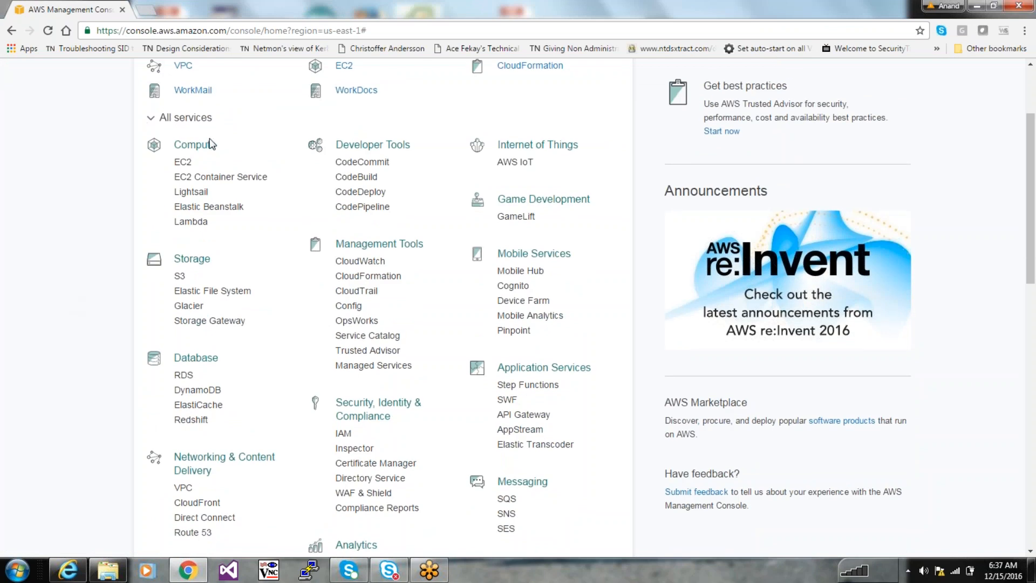
Step: Launch Notepad from the Run dialog and maximize its window
key(super+r)
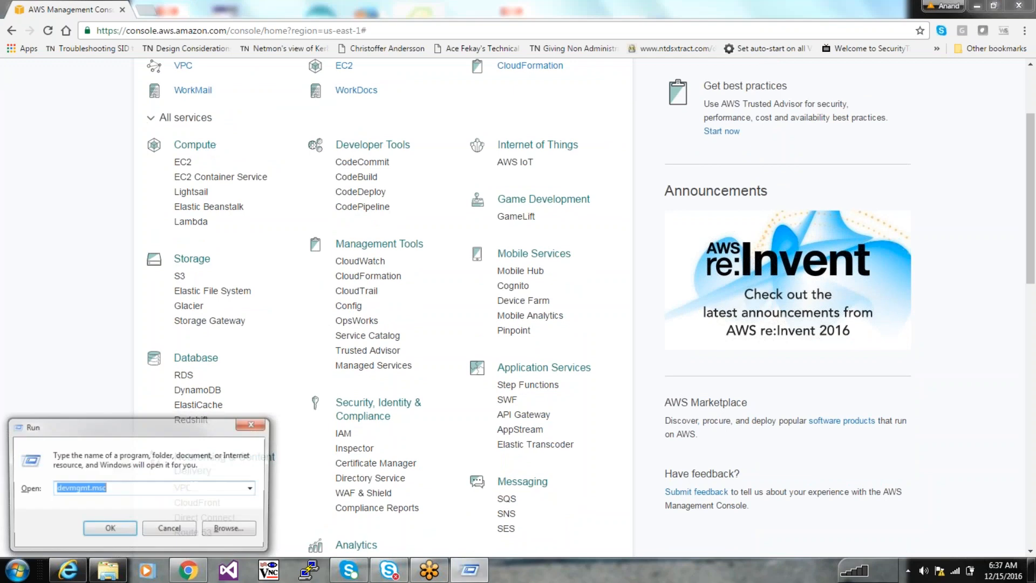
text(notpad)
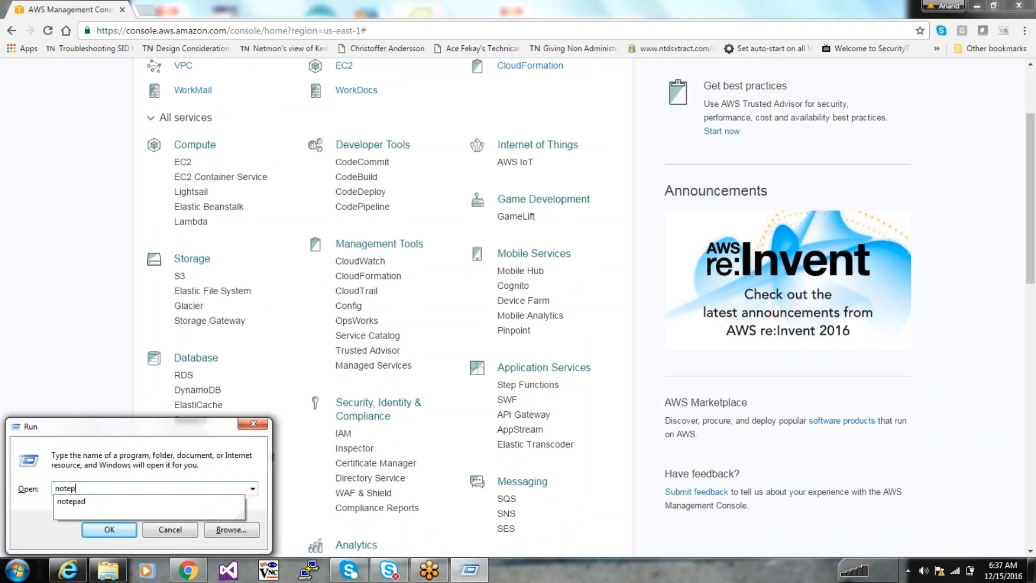
key(Return)
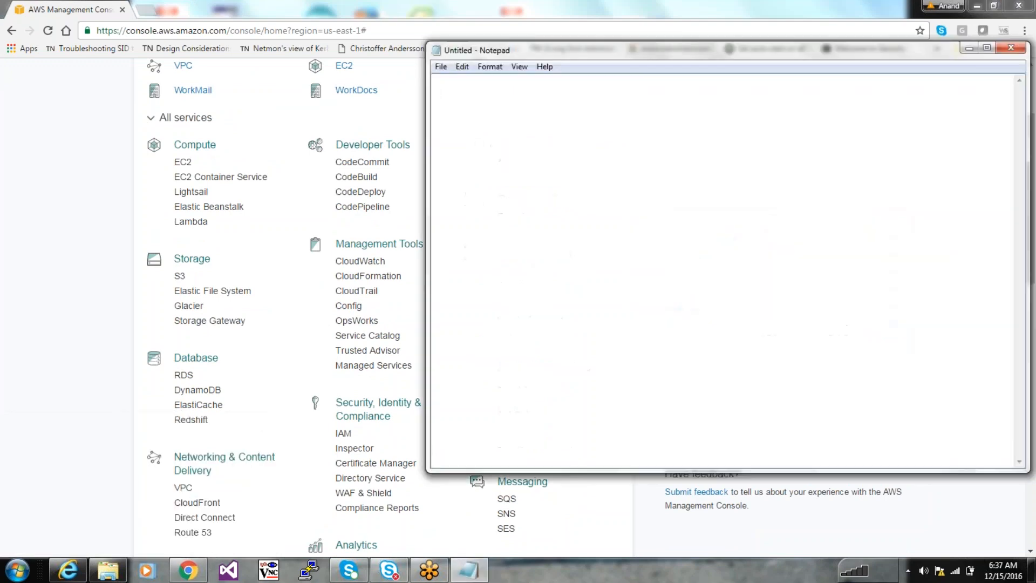
double_click(672, 49)
Step: Write the title 'Aws cert solution Architect - Associate' on the first line
text(a)
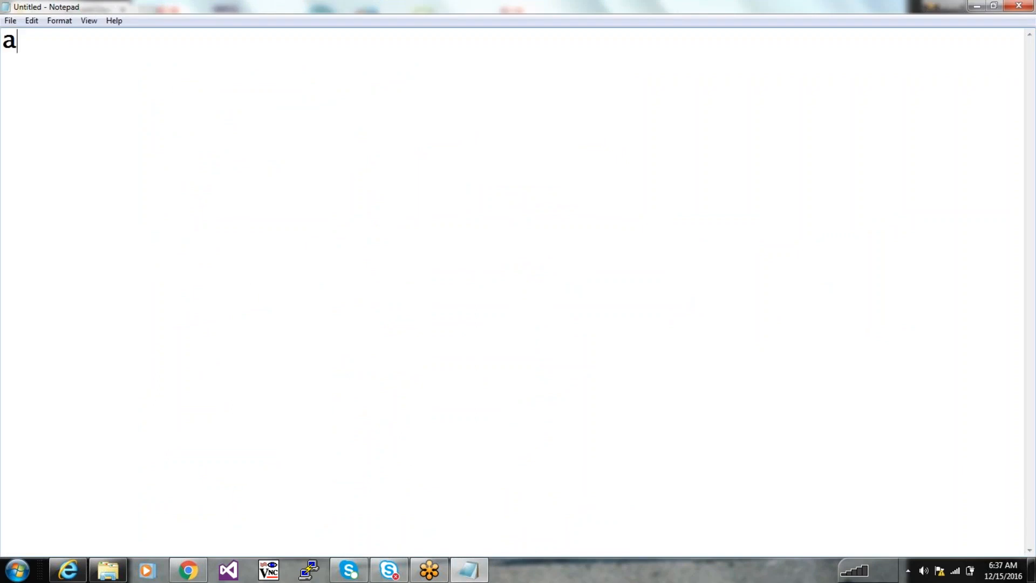
key(BackSpace)
text(AwS)
text(cert )
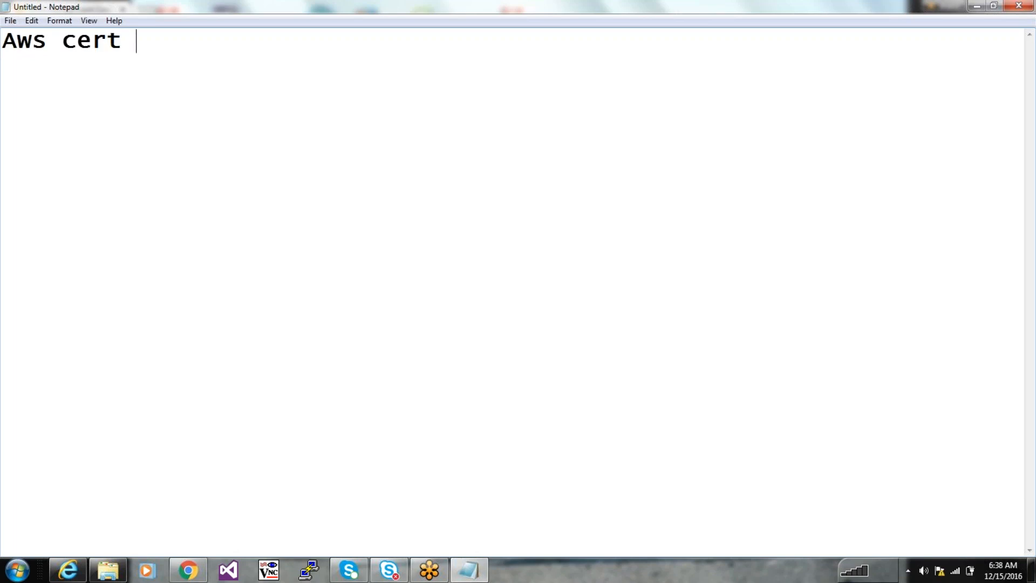
text(soluti)
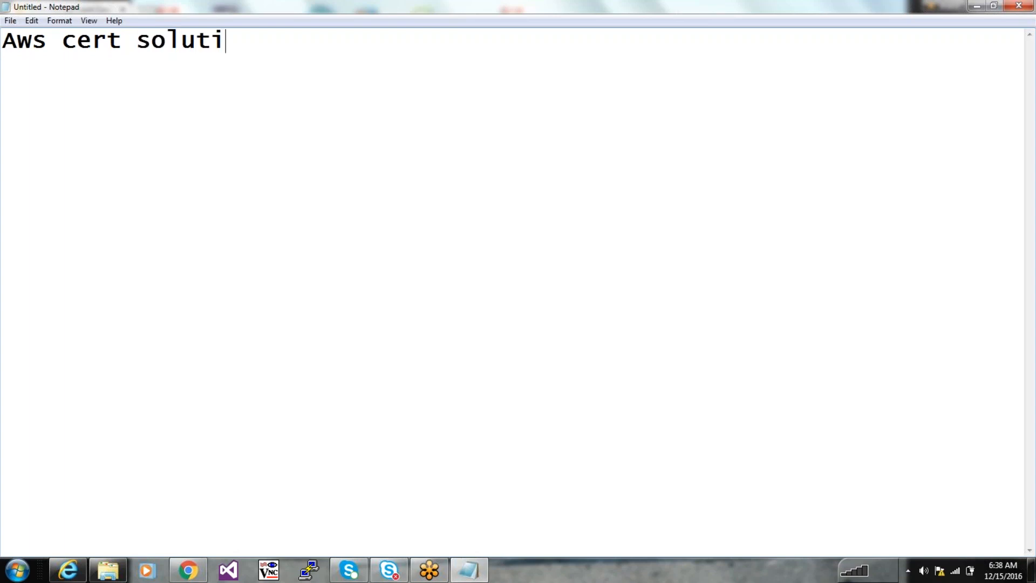
text(on Archit)
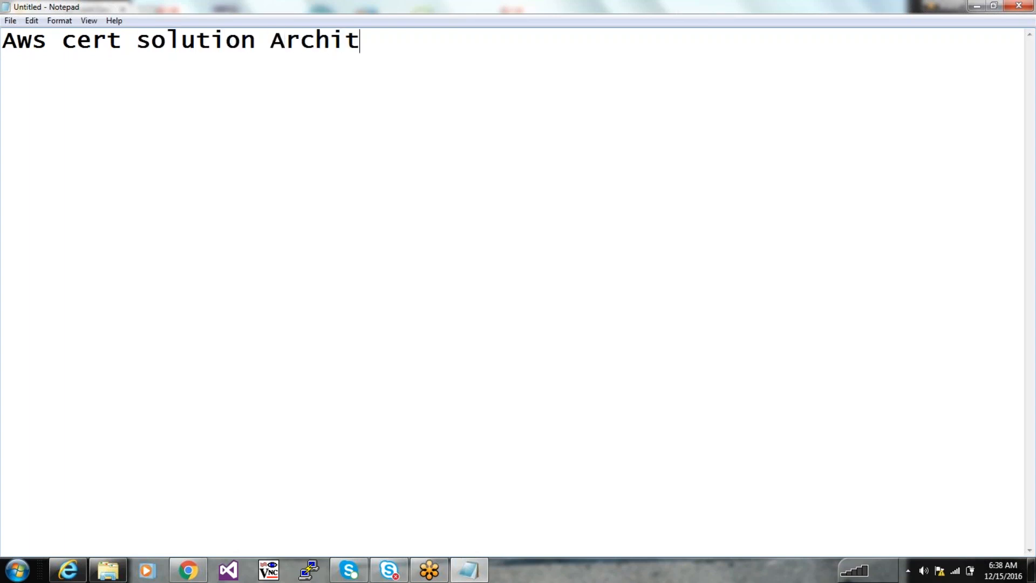
text(ect -  A)
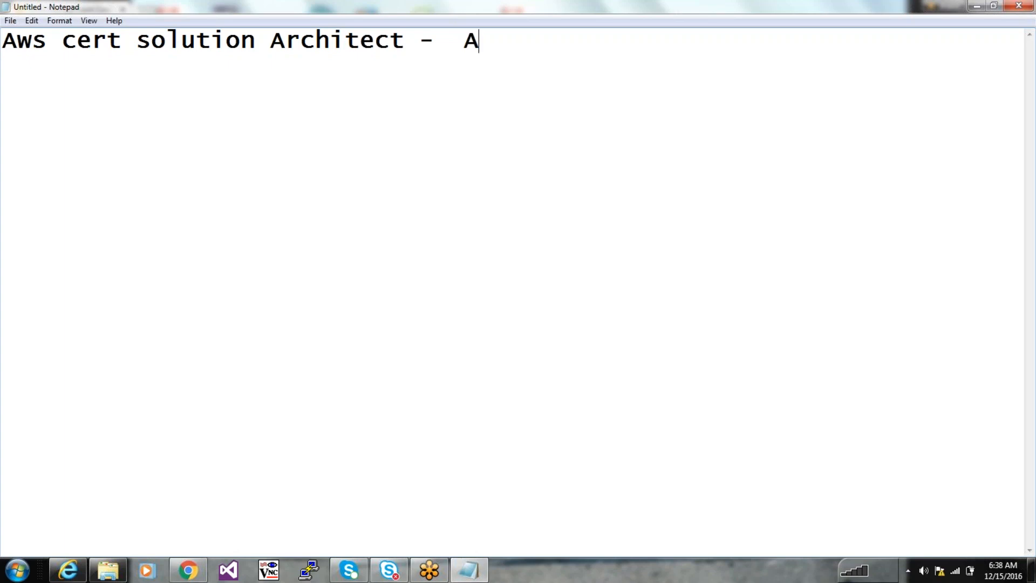
text(ssociate)
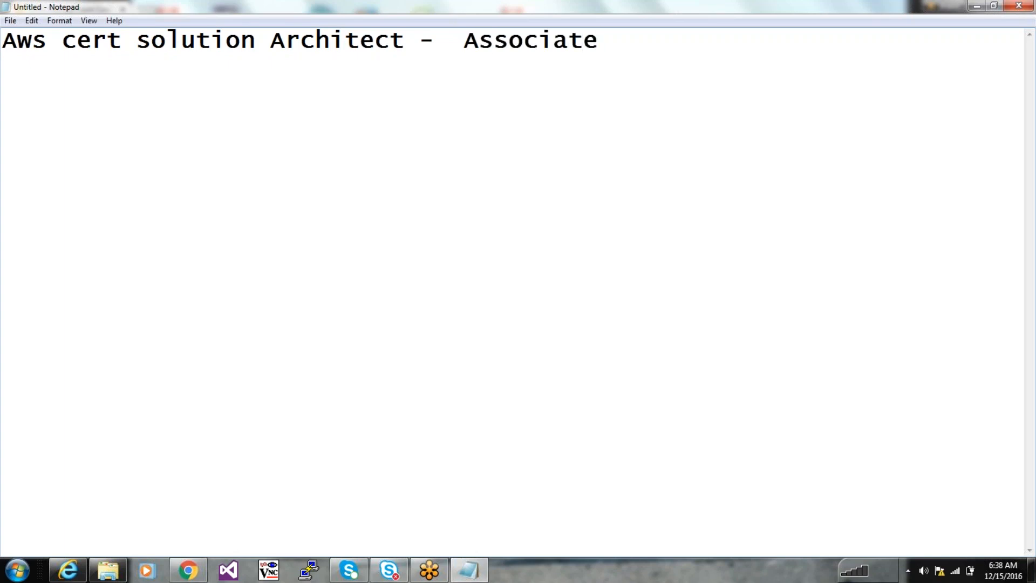
Step: Add the heading 'Ec2 - Compute' after a blank line, with an indented 'Servers' item beneath it
key(Return)
key(Return)
text(Ec2 - Compute)
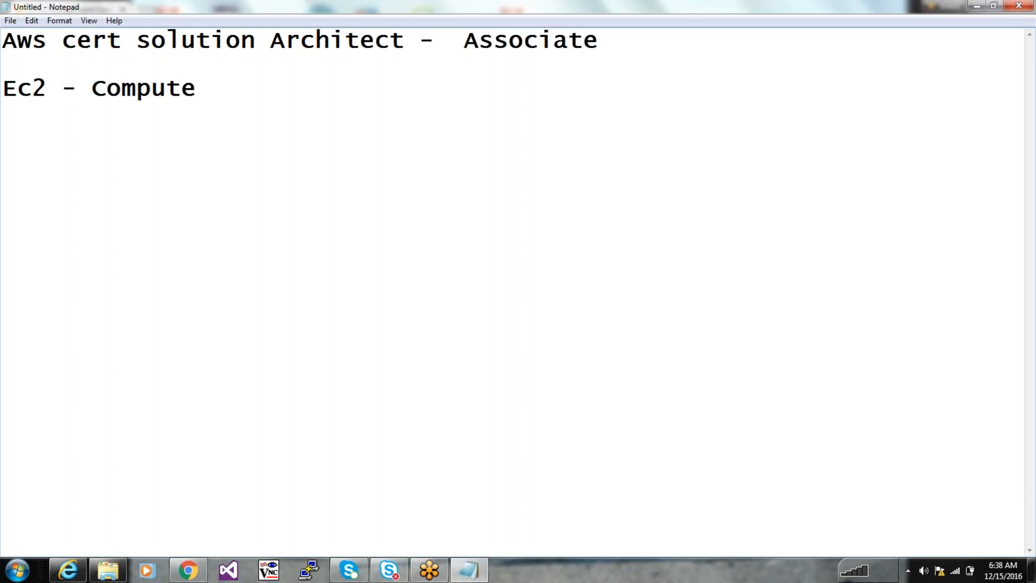
key(Tab)
text(Servers)
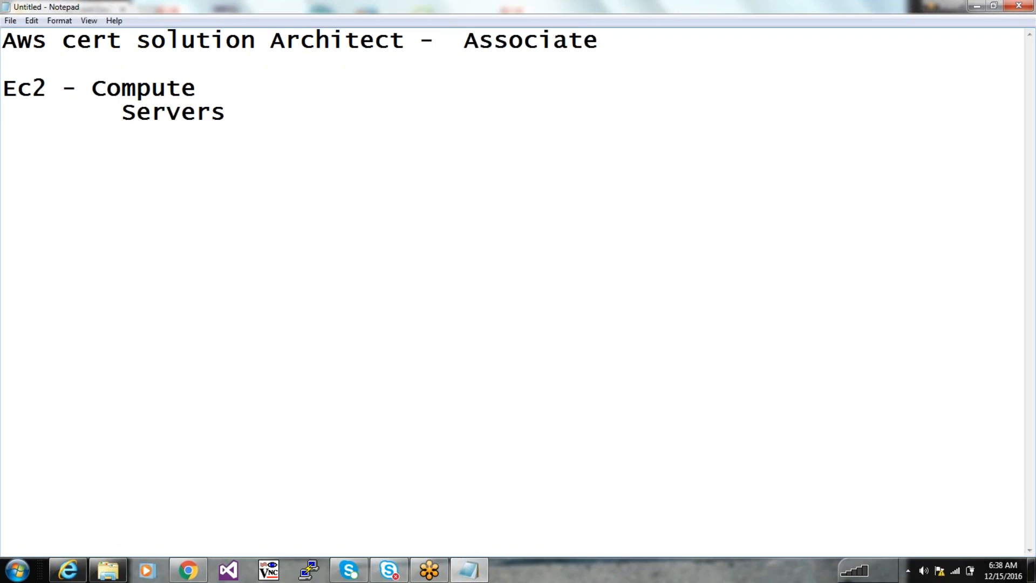
Step: Add indented items 'Load Balancers' and 'Security groups' below Servers
key(Return)
key(Tab)
text(Load Balancers)
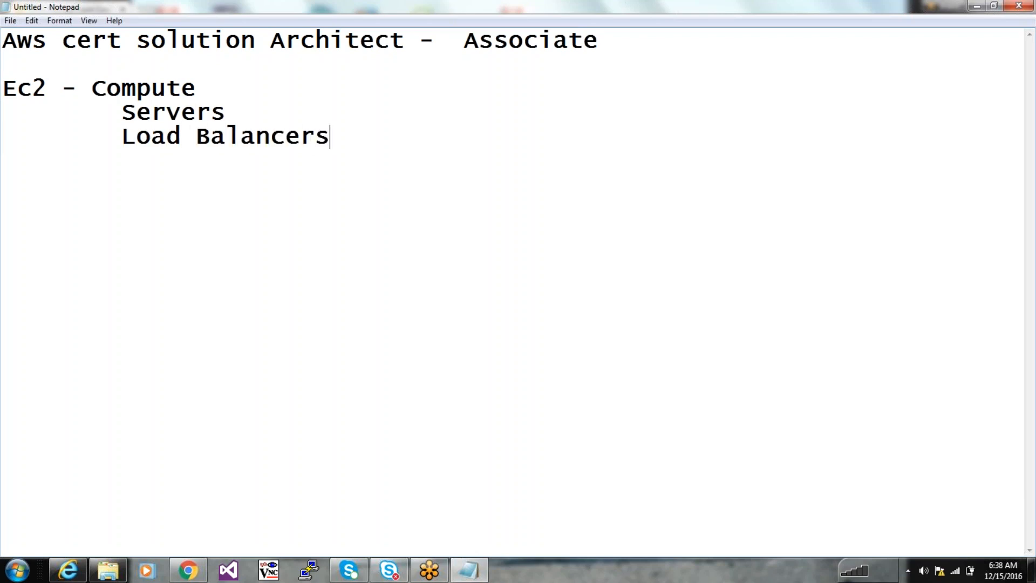
key(Return)
key(Tab)
text(Secur)
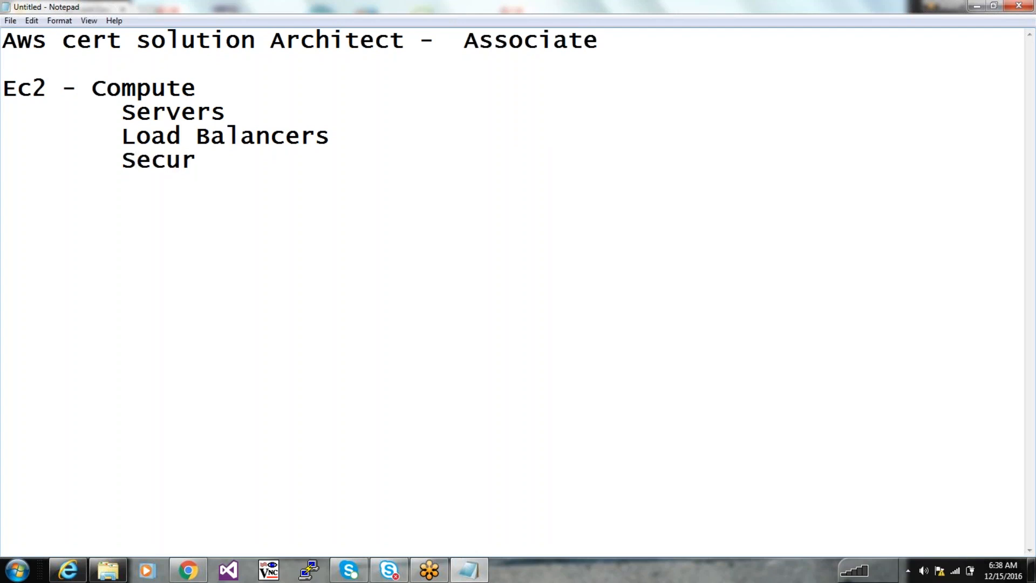
text(ity gr)
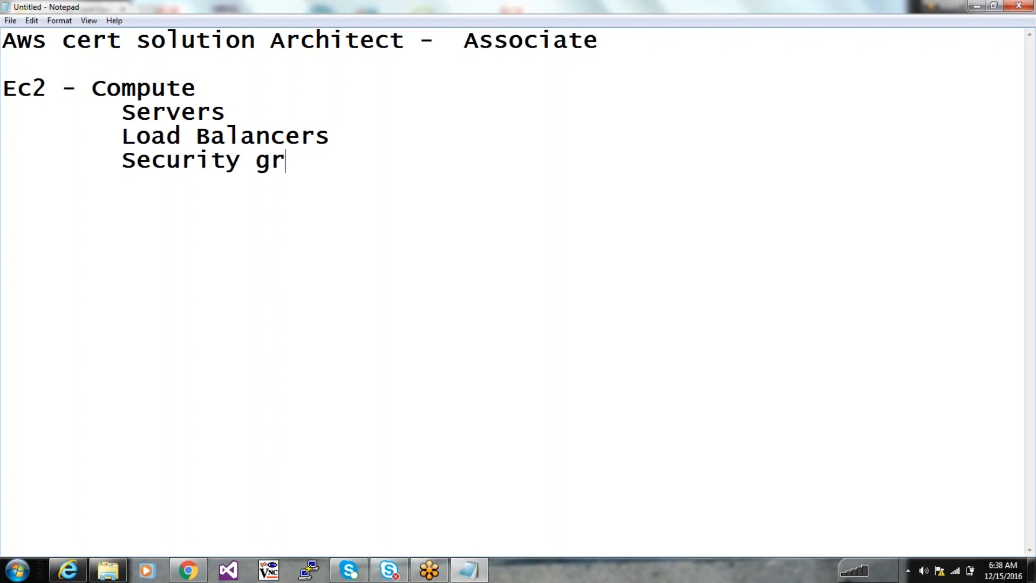
text(oups)
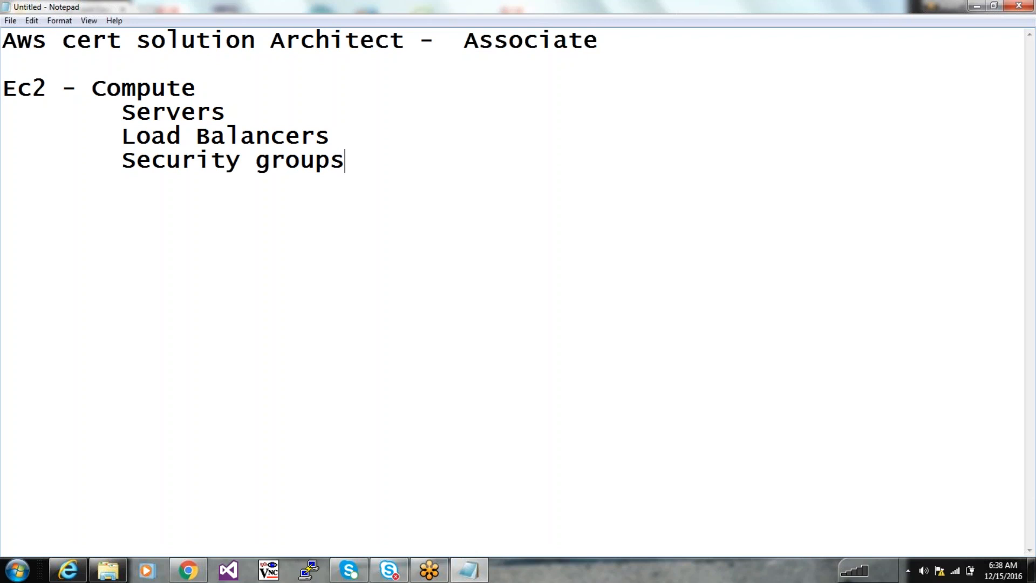
click(226, 113)
key(Return)
key(BackSpace)
Step: Add the heading 'S3 - storage' two blank lines below Security groups
click(346, 161)
key(Return)
key(Return)
key(Return)
text(S3 - stoga)
key(BackSpace)
key(BackSpace)
key(BackSpace)
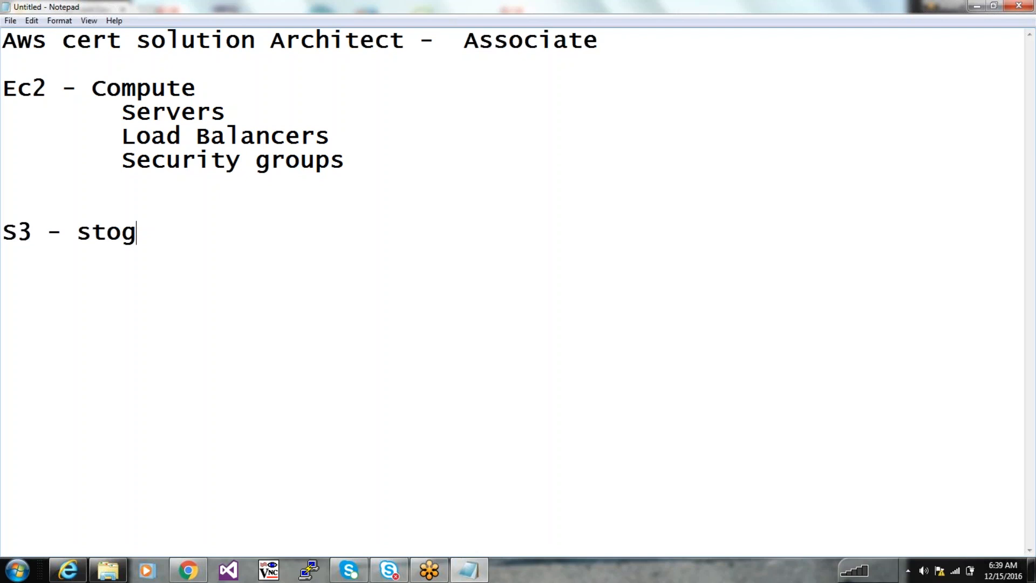
text(orage)
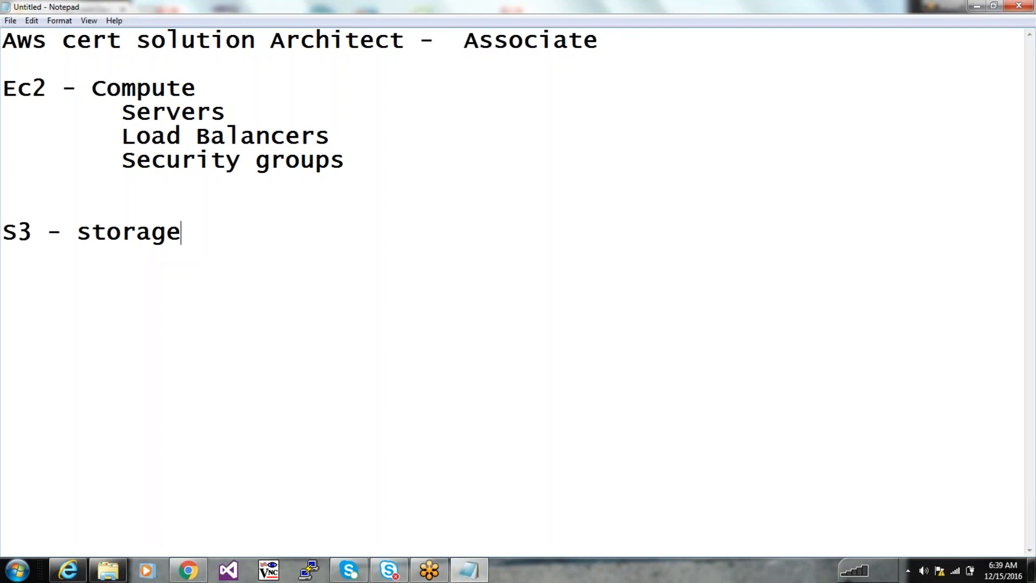
Step: Add the line 'Glaciers' directly below S3 - storage
key(Return)
key(Return)
key(BackSpace)
key(Tab)
key(BackSpace)
text(Glaciers)
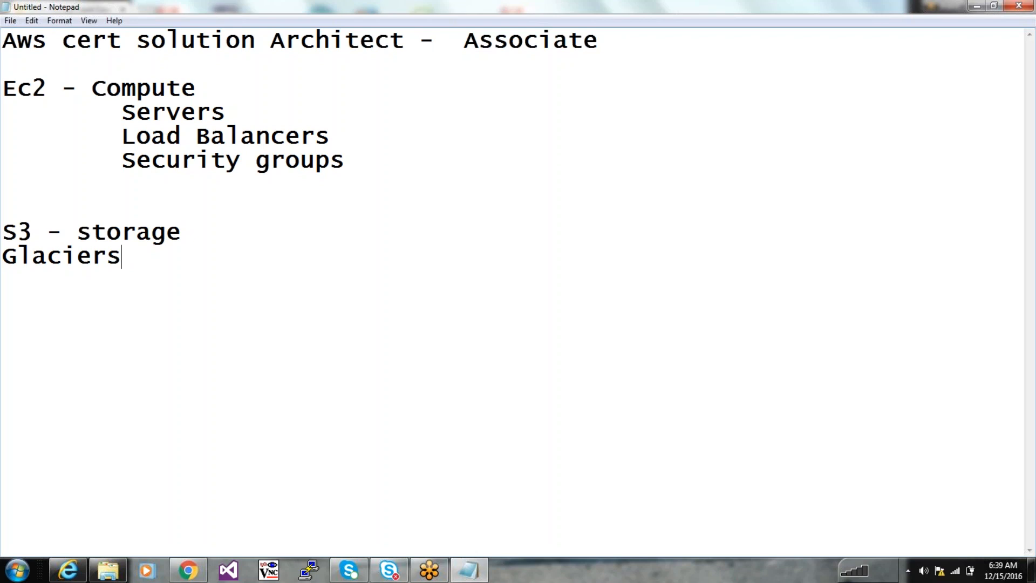
Step: Add a 'Network' heading with indented items 'VPC' and 'Subnets'
key(Return)
key(Return)
text(Network)
key(Return)
key(Tab)
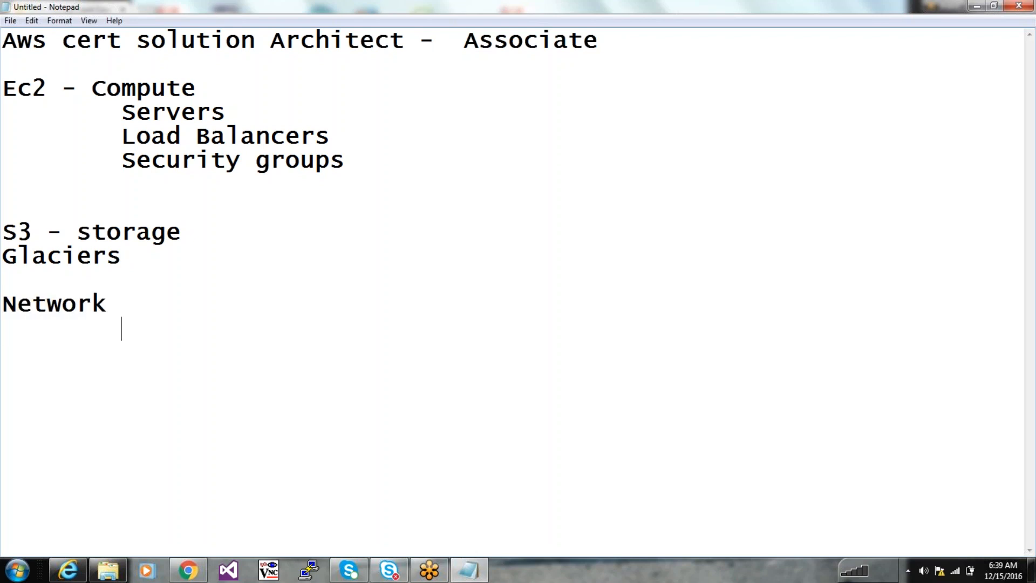
text(VPC)
key(Return)
key(Tab)
text(Subnets)
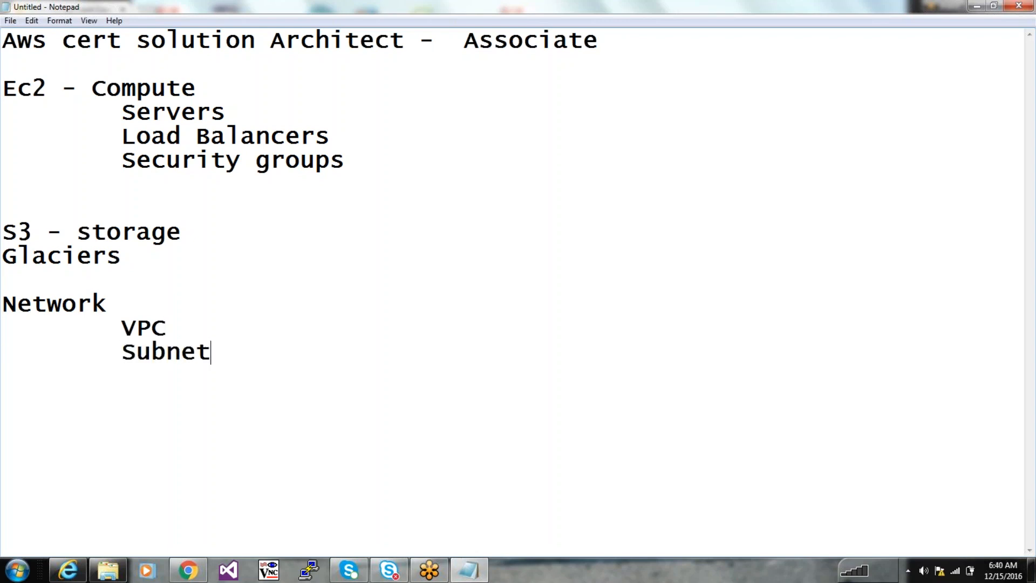
Step: Add indented items 'IGW - internet gateway' and 'Routes' under Network, followed by a blank line
key(Return)
key(Tab)
text(IGW - )
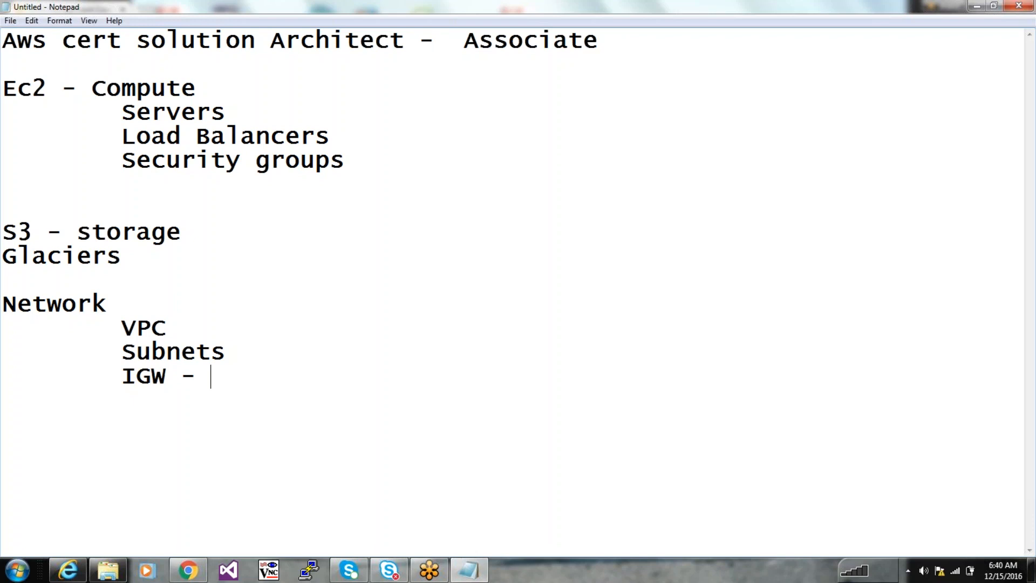
text(internet )
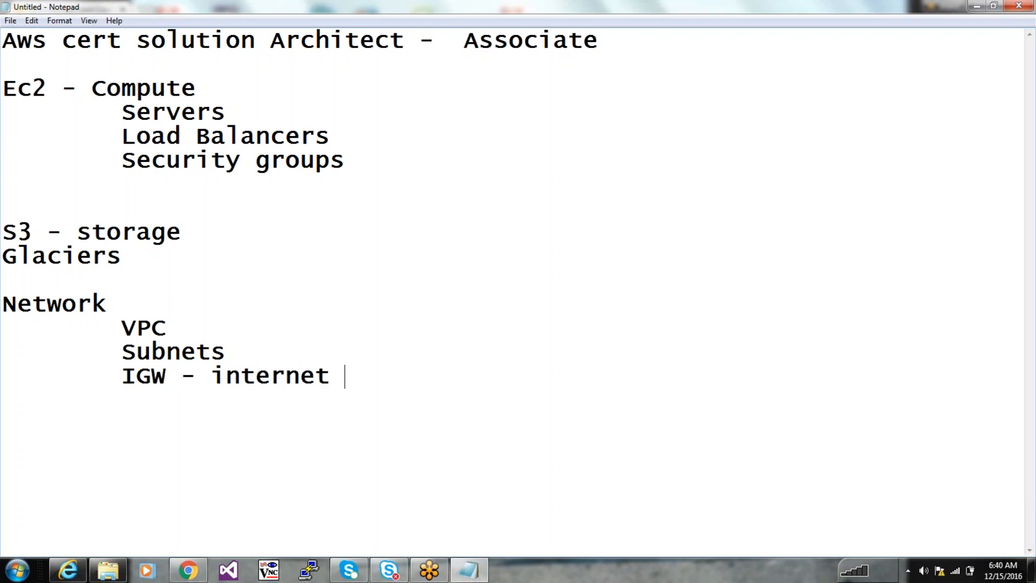
text(gateway)
key(Return)
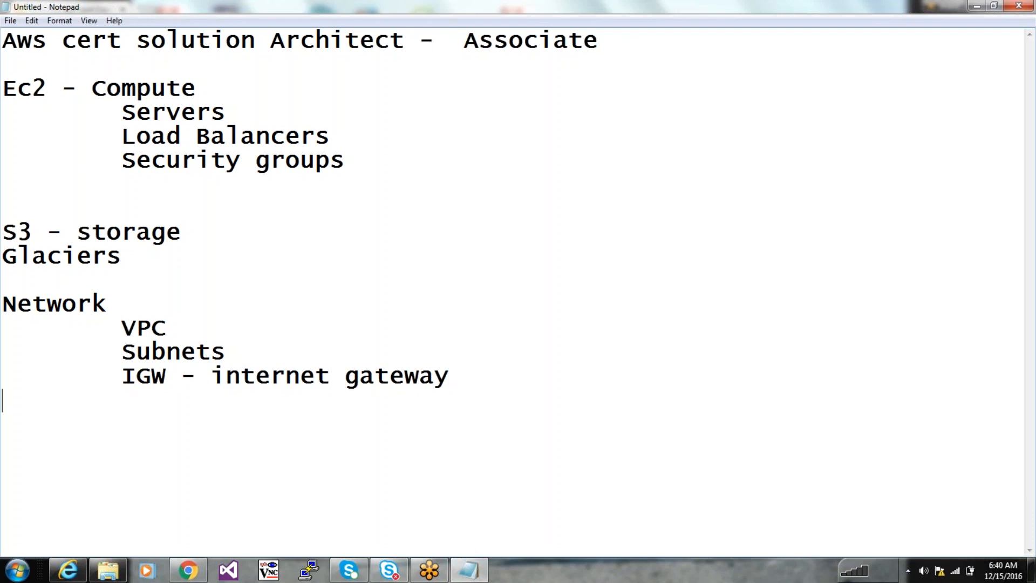
text(Routes)
key(Return)
key(Return)
key(Return)
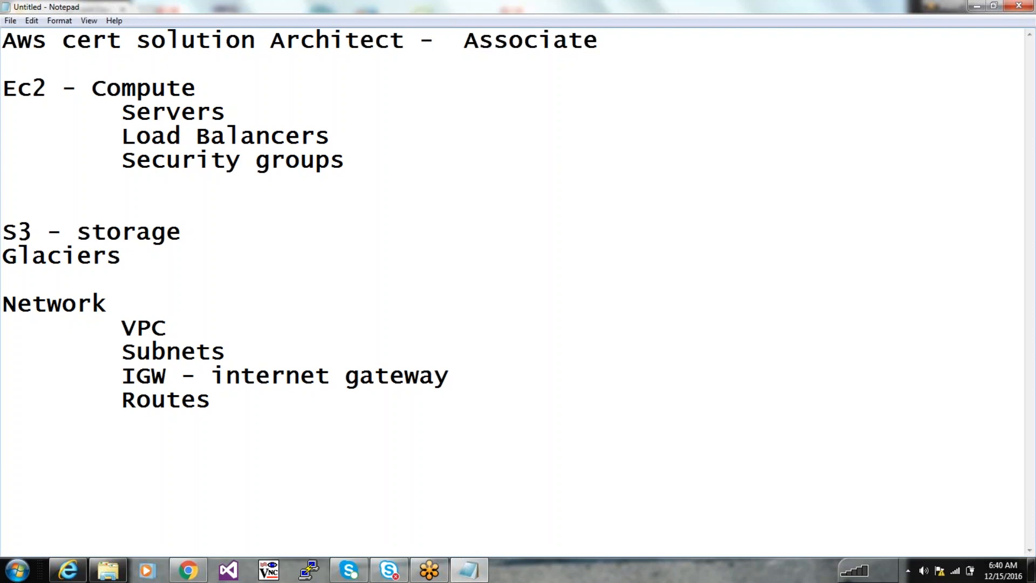
Step: Add the heading 'IAM : groups & users' with an indented 'MFA' item beneath it
text(IAM)
key(Return)
key(Tab)
key(BackSpace)
key(BackSpace)
text(: groups )
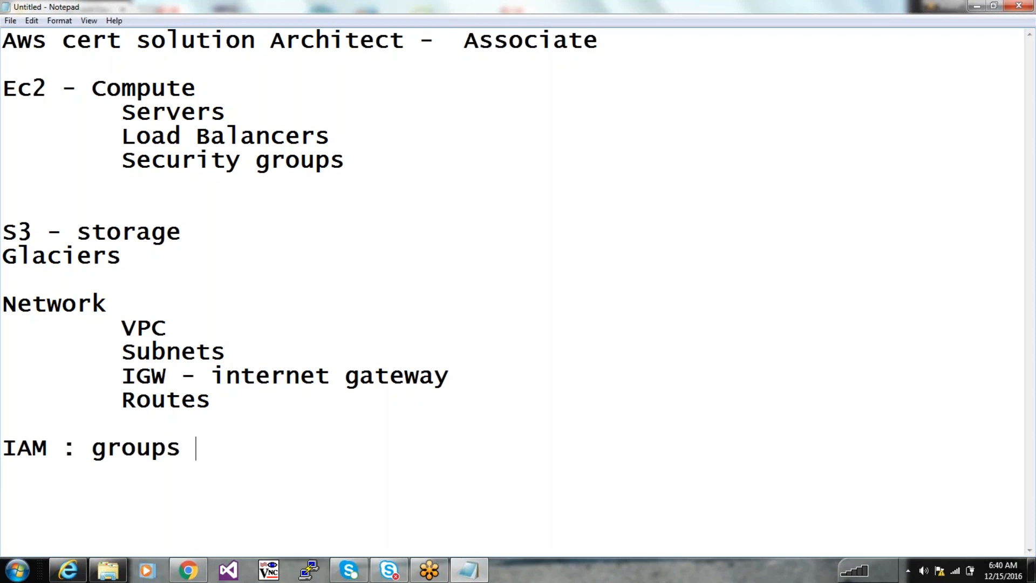
text(& users)
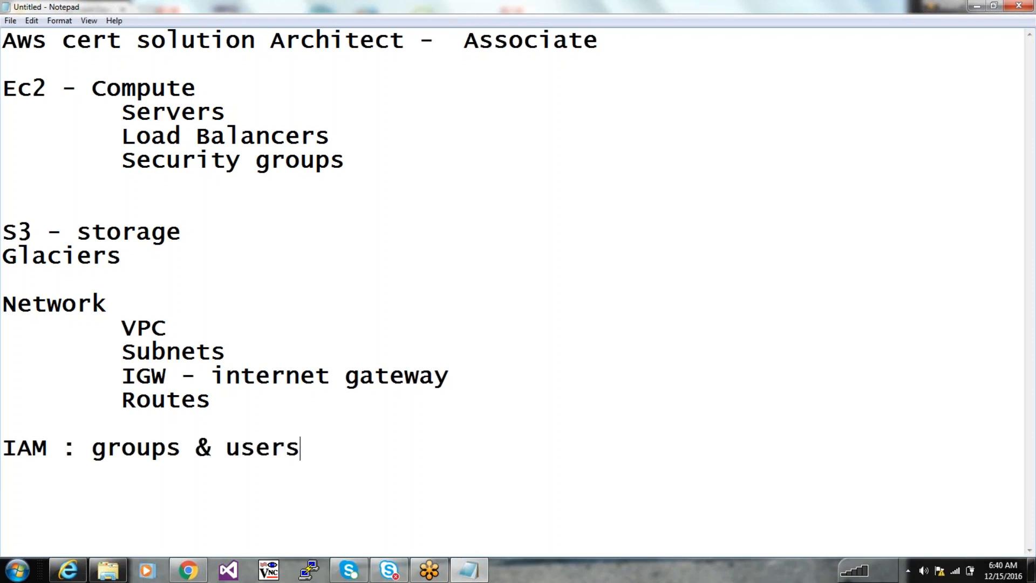
key(Return)
key(Tab)
text(MFA)
key(Return)
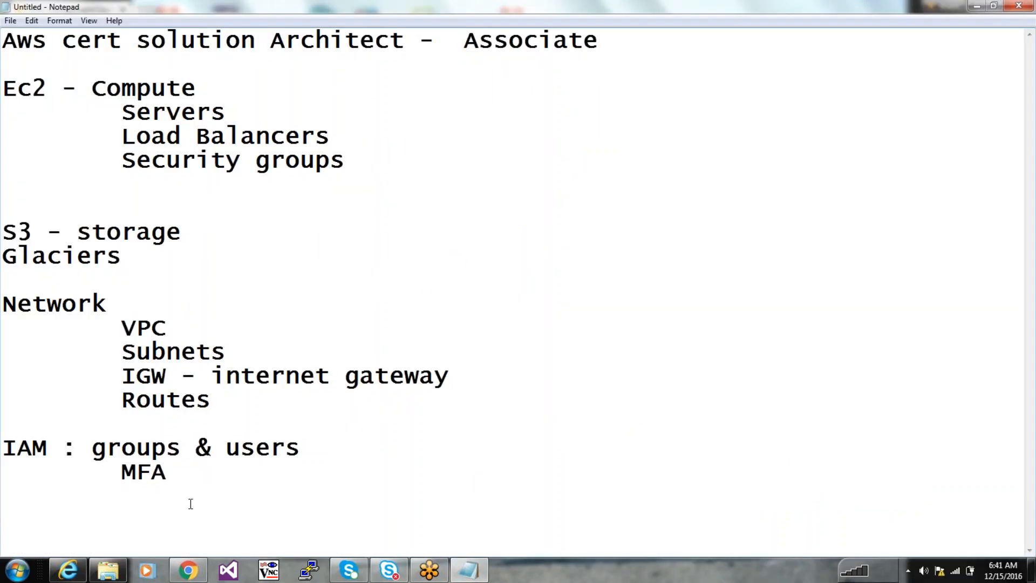
Step: Add the line 'Database: RDS : MYSQL, PostgreSql , oracle,' below the IAM section
text(Database)
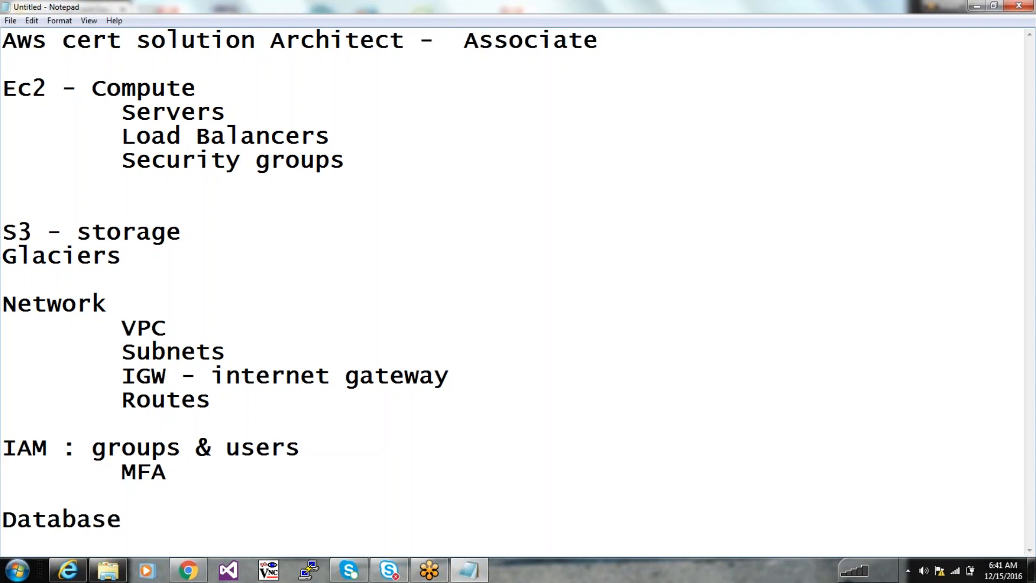
text(: RDS : MYSQL,)
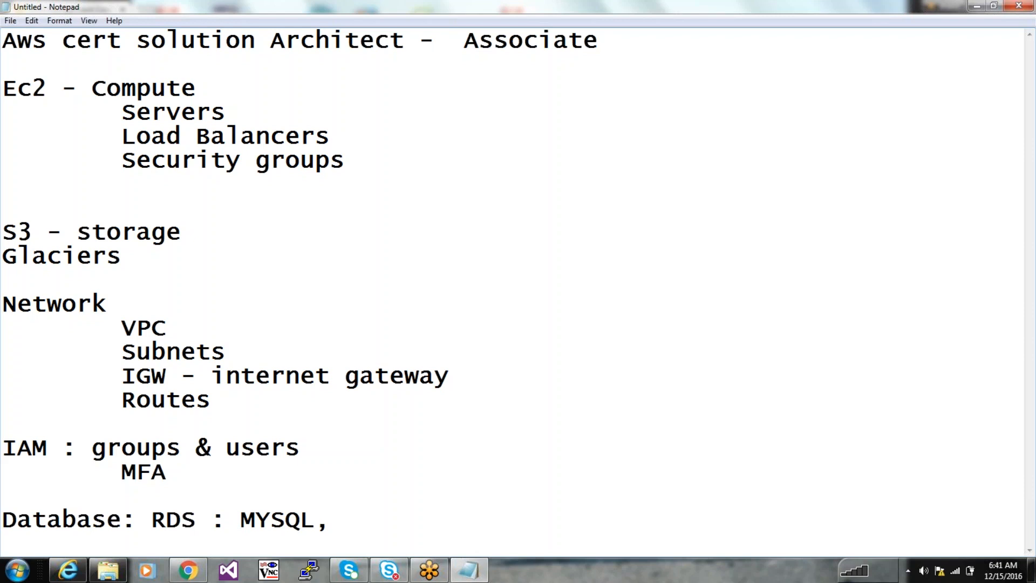
text( Post)
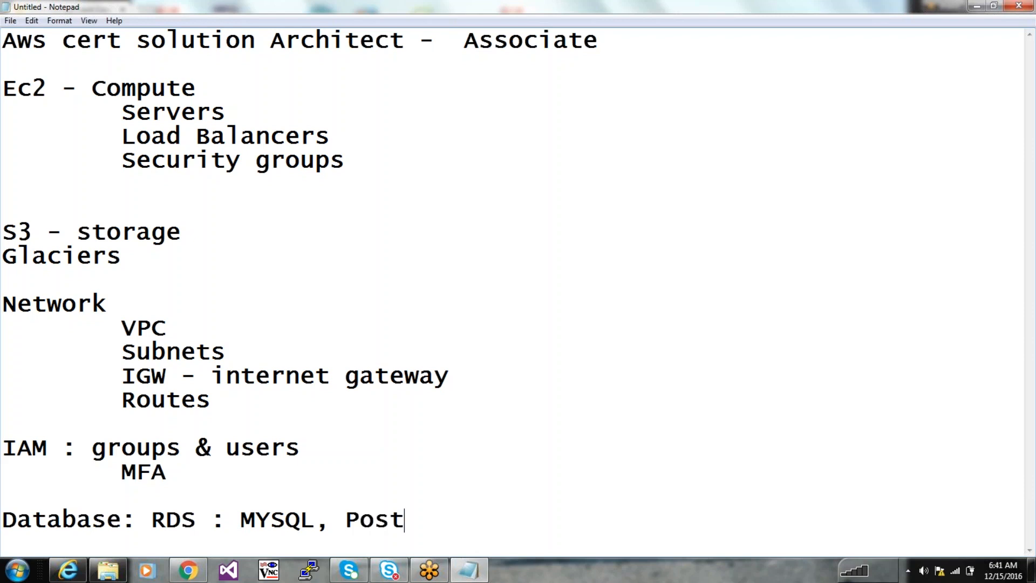
text(gresSq)
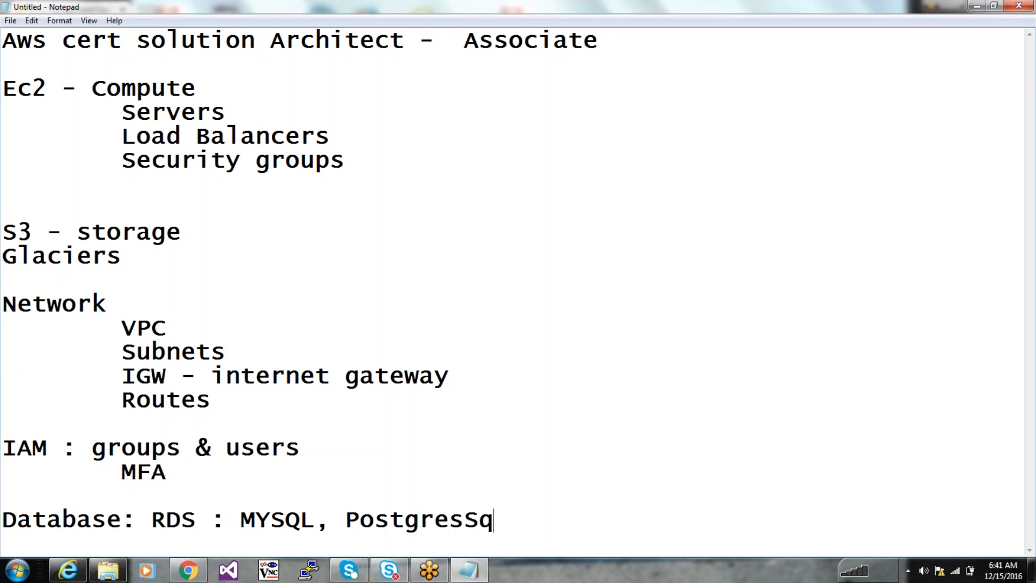
key(BackSpace)
key(BackSpace)
key(BackSpace)
text(Sql )
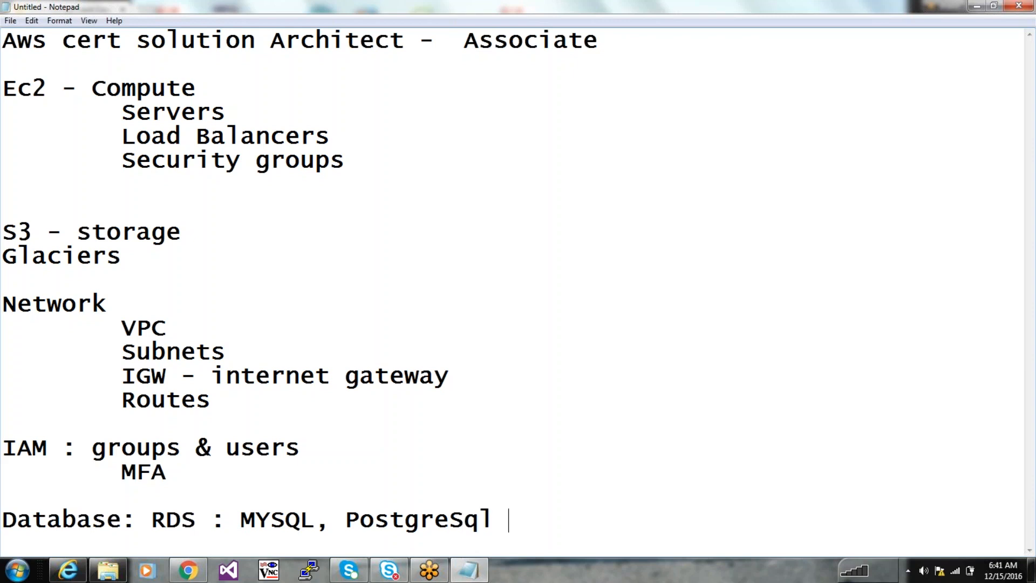
text(, oracle,)
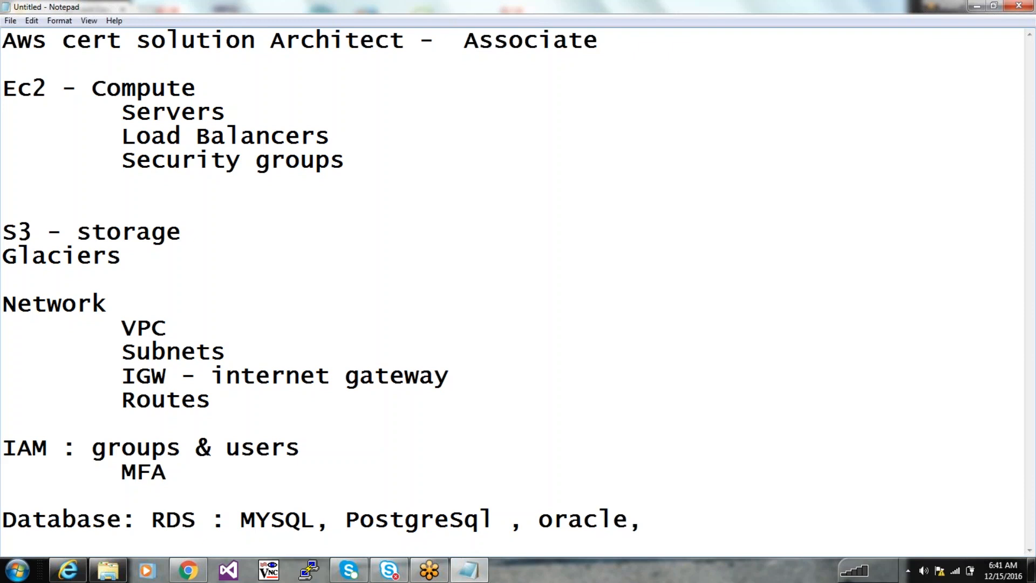
Step: Insert 'SQL -' before RDS on the Database line
key(Return)
key(Tab)
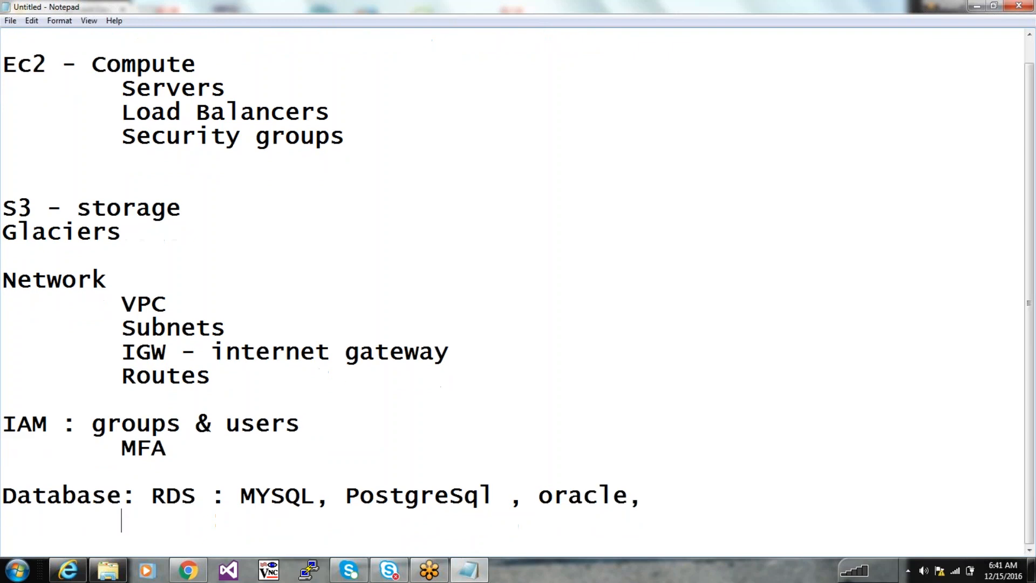
key(BackSpace)
text(SQL -)
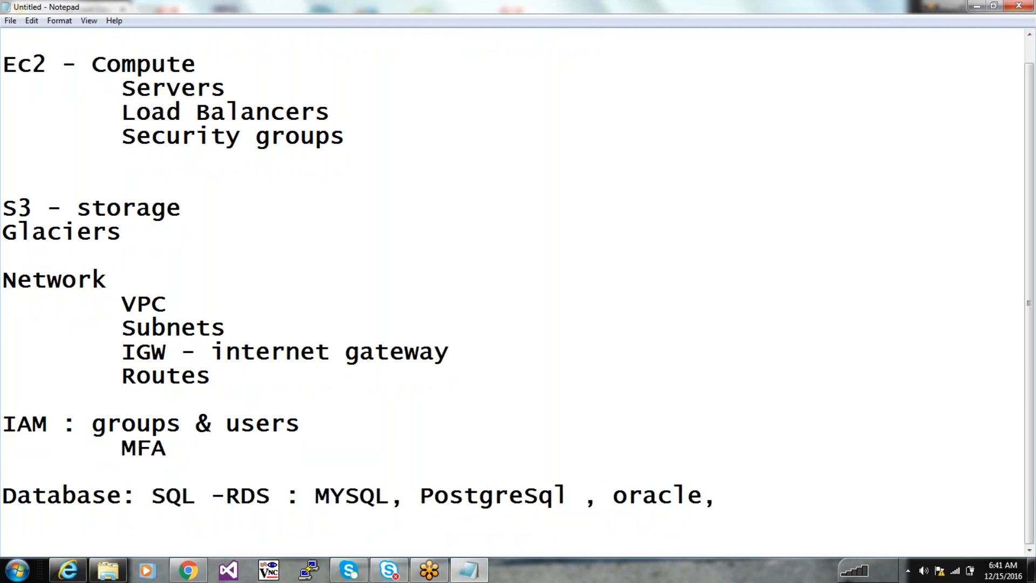
Step: Add an indented 'NoSQL - DynamoDB' line beneath the Database line, followed by a blank line
key(BackSpace)
text(NoSQL - )
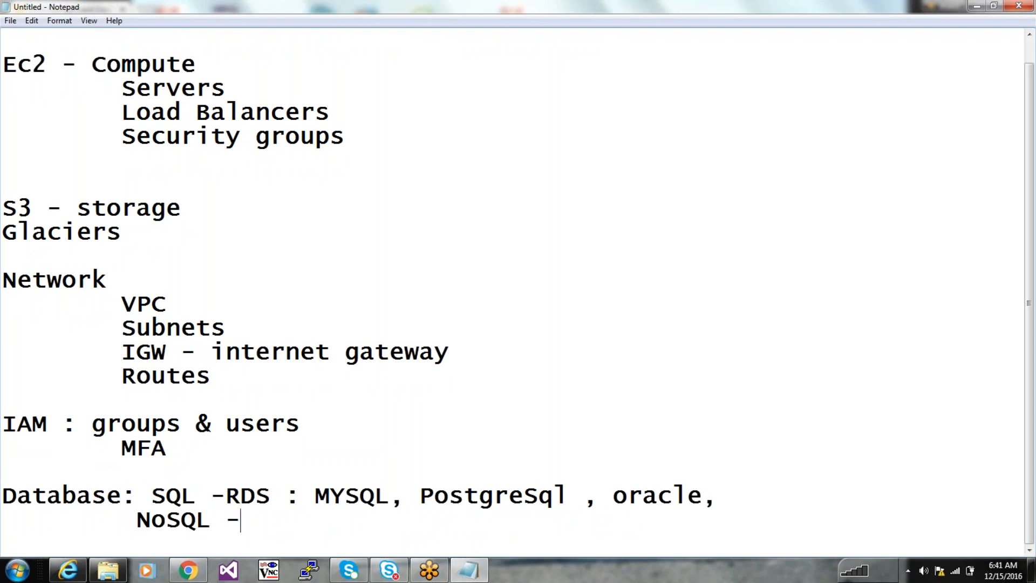
text(Dyna)
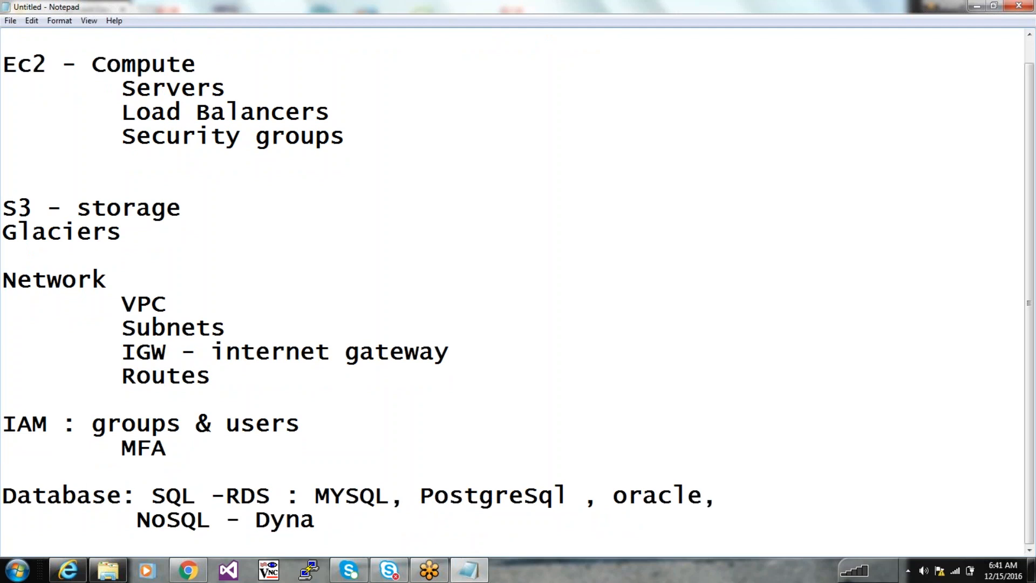
text(moDB)
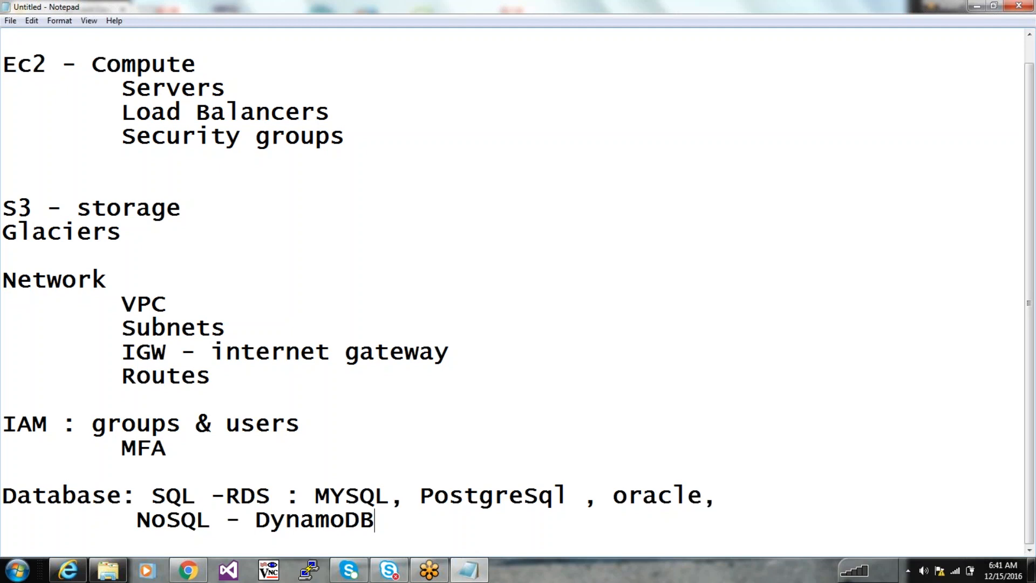
key(Return)
key(Return)
Step: Add an indented 'Route53' item directly below Routes in the Network section
key(alt+Tab)
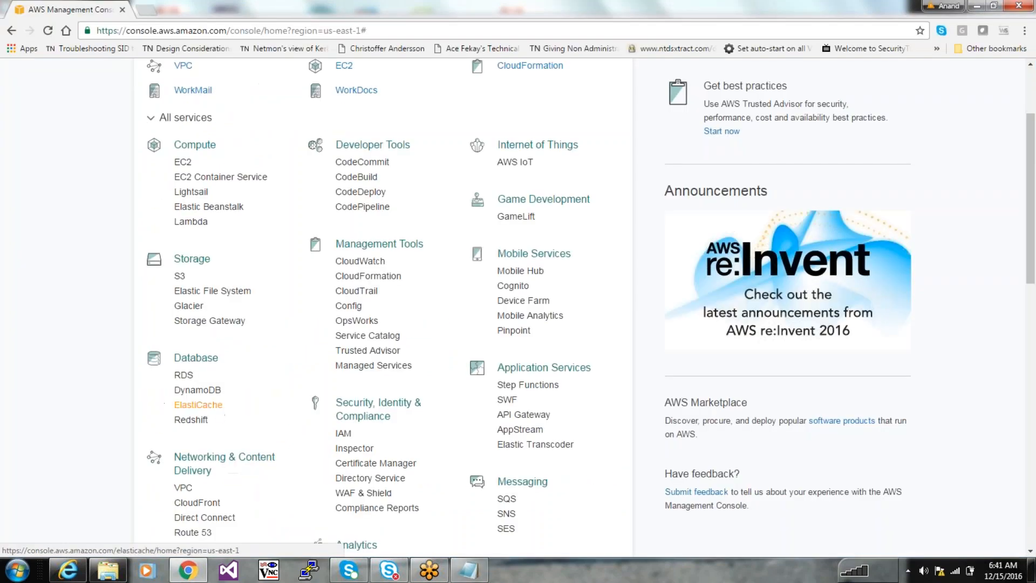
scroll(518, 308, down, 1)
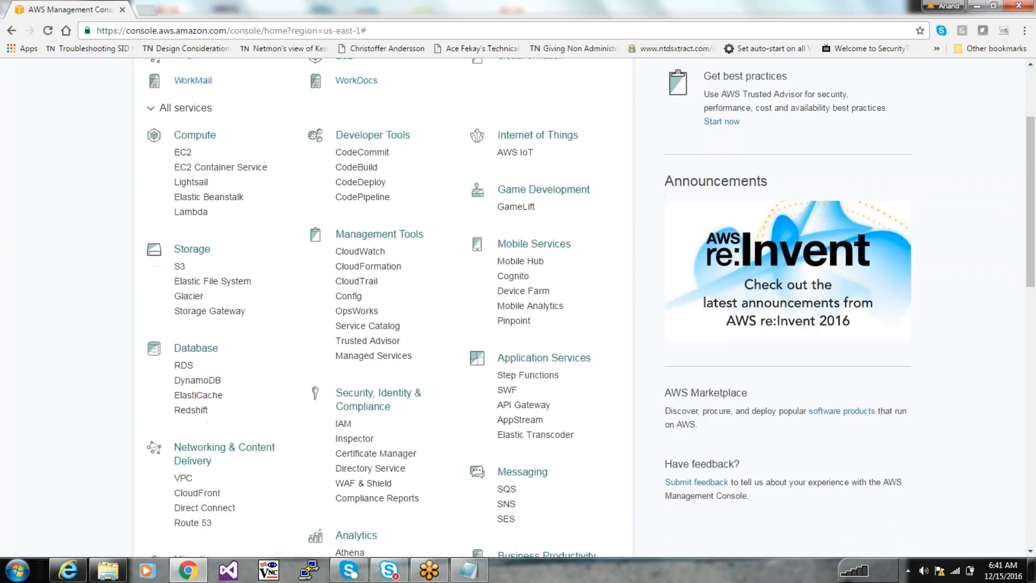
key(alt+Tab)
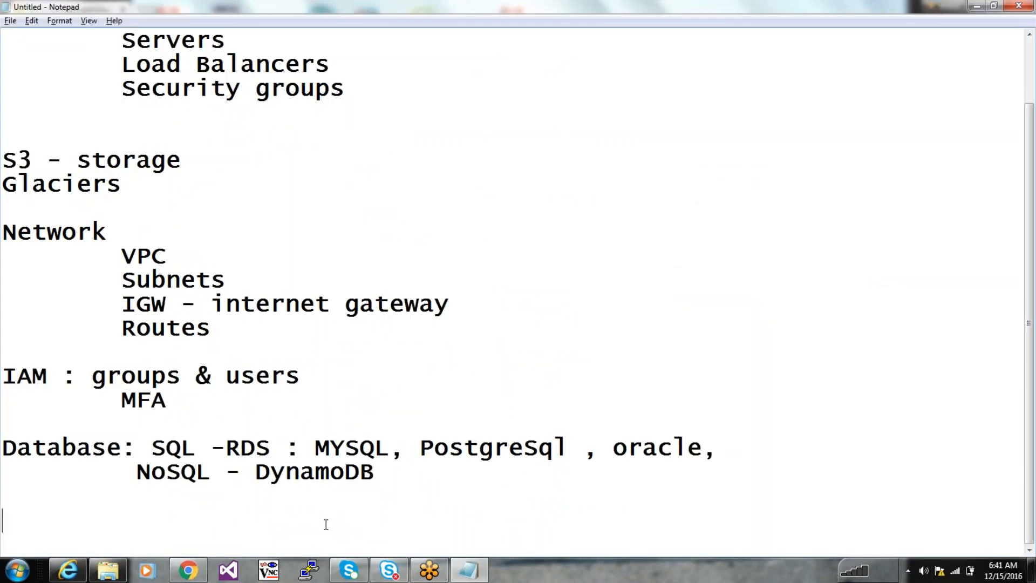
click(249, 336)
key(Return)
key(Tab)
text(Route)
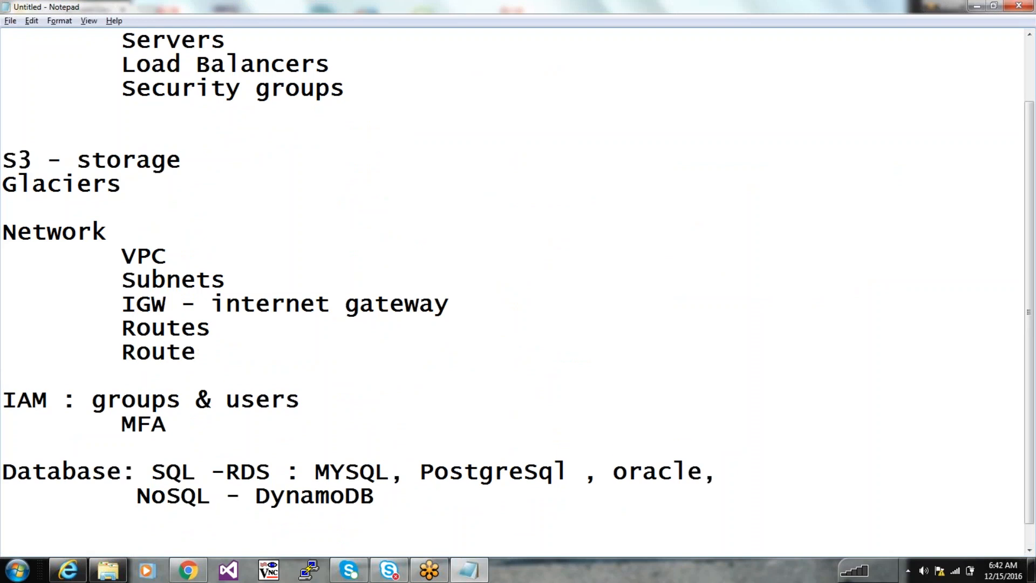
text(53)
Step: Extend the Route53 item to read 'Route53 - Managing DNS'
scroll(518, 286, down, 1)
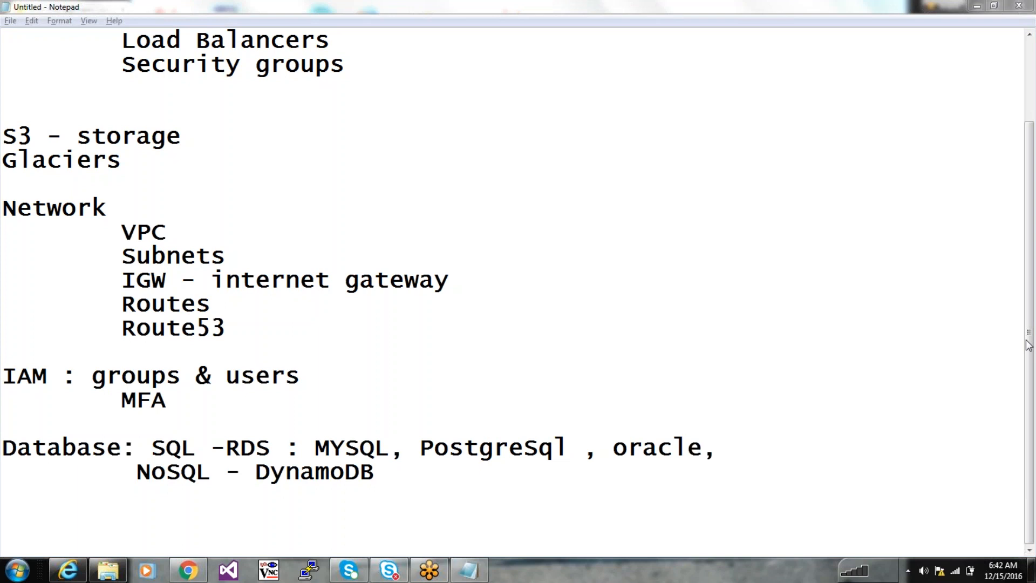
click(961, 310)
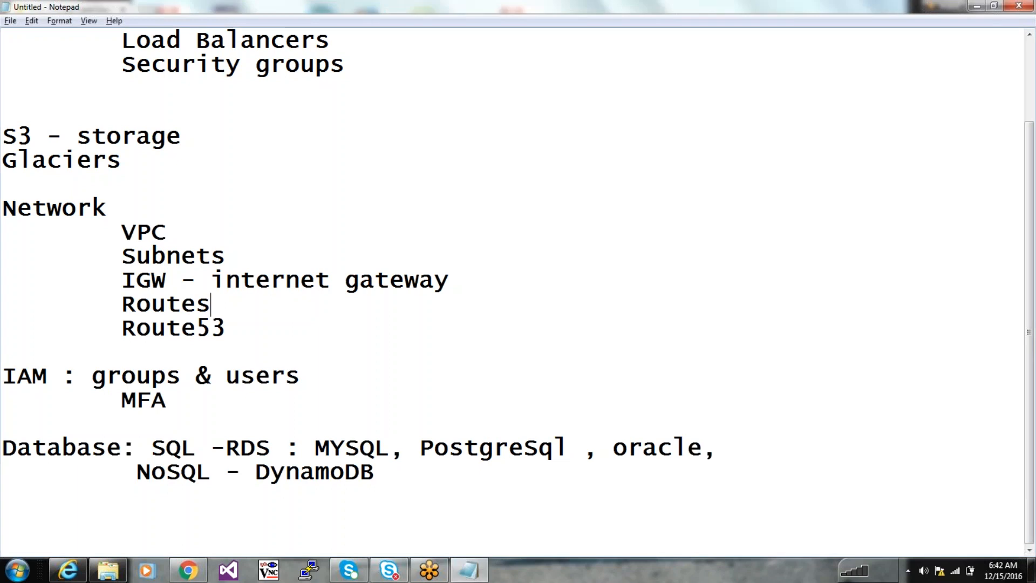
click(3, 520)
click(306, 323)
text(- DNS)
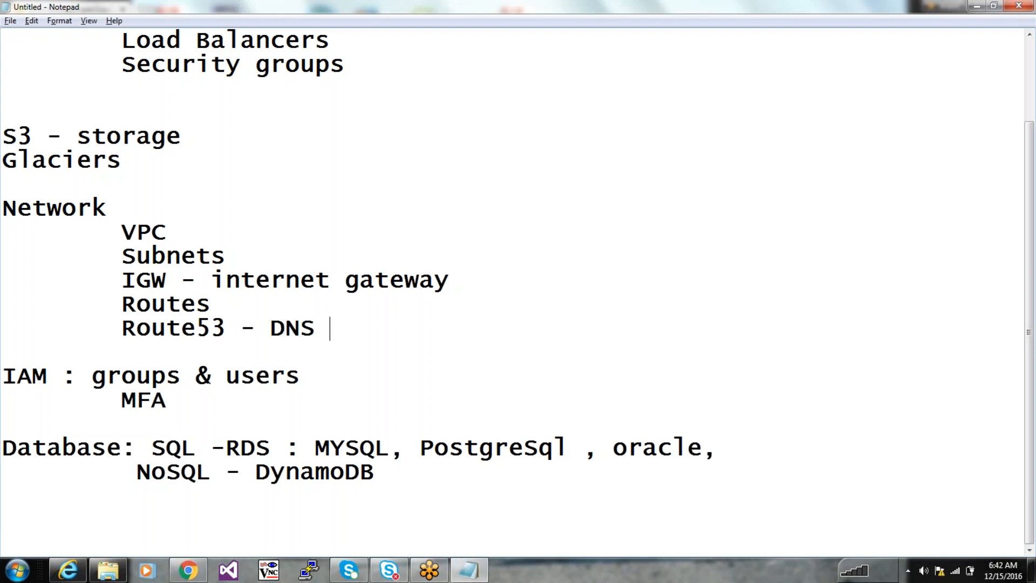
key(Left)
key(Left)
key(Left)
key(Left)
text(Ma)
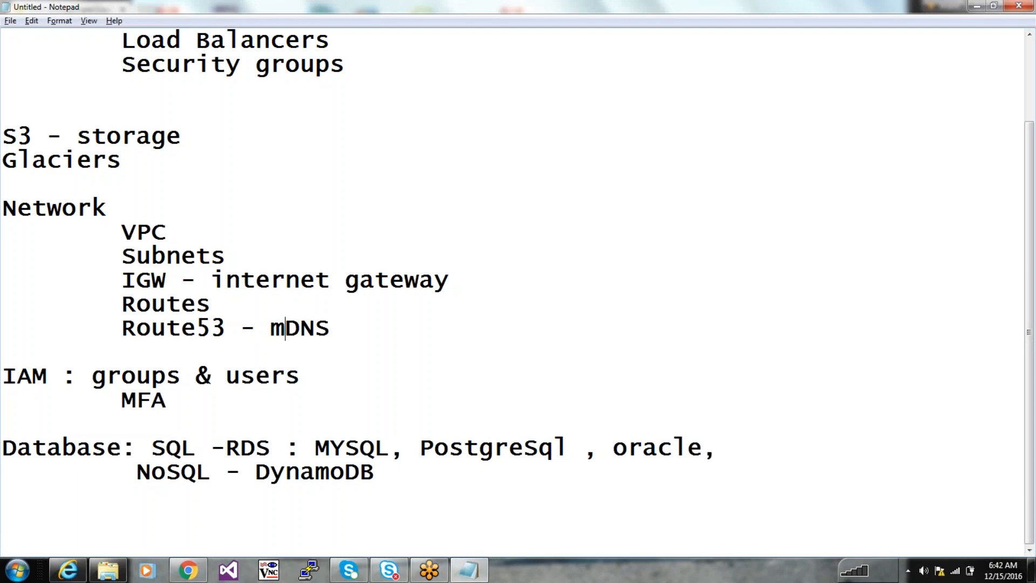
text(naging)
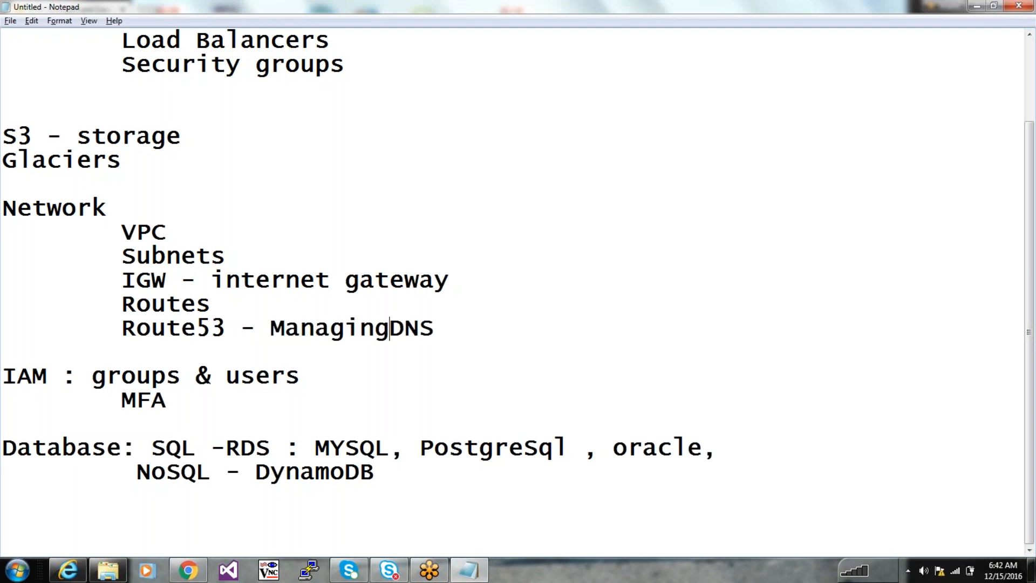
Step: Add the line 'Monitoring the service in the cloud : cloudwatch , SNS' at the end, followed by a blank line
click(3, 520)
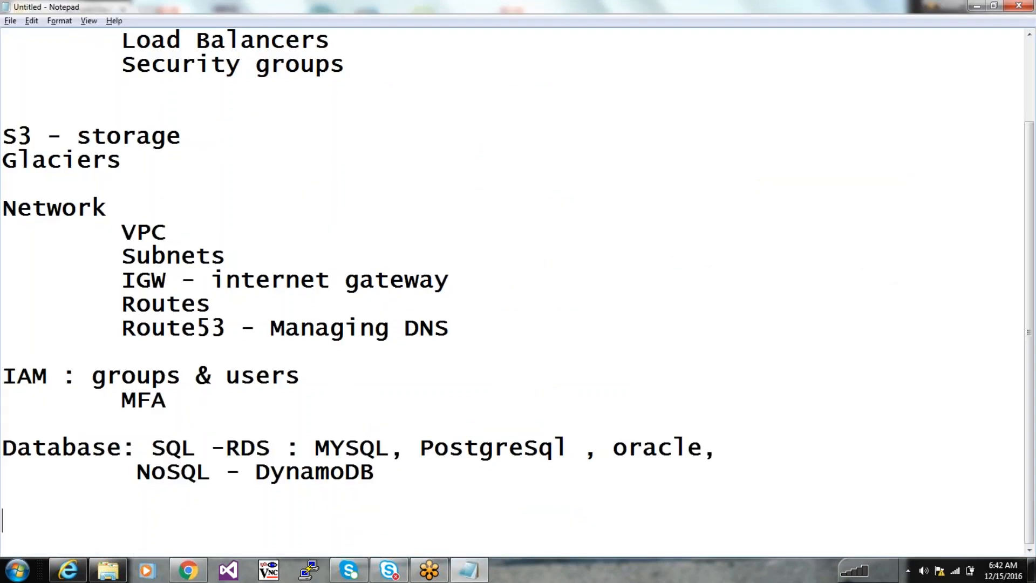
text(Monitoring the )
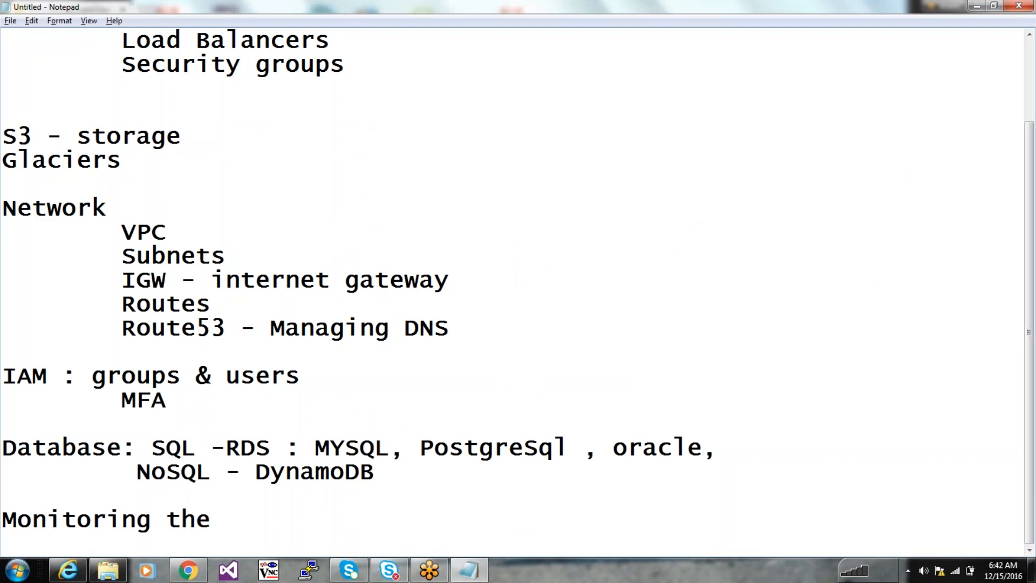
text(service in the cou)
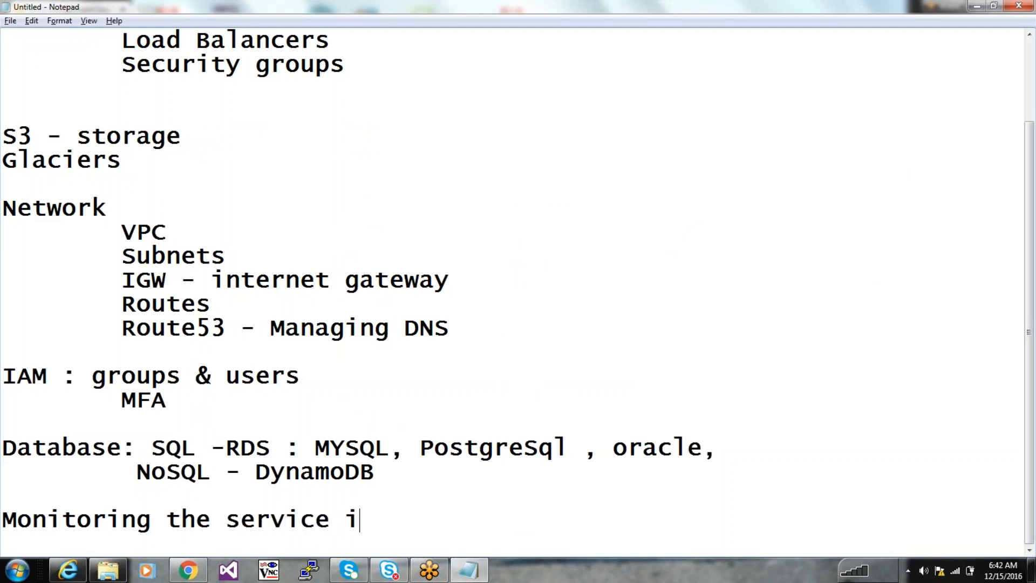
key(BackSpace)
key(BackSpace)
text(loud )
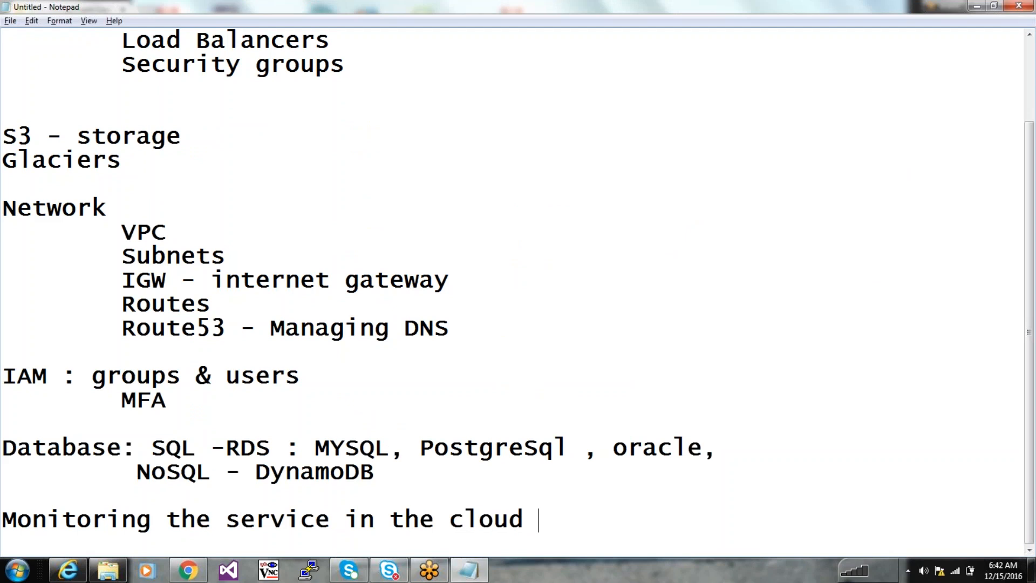
text(: cloudwatch , SNS)
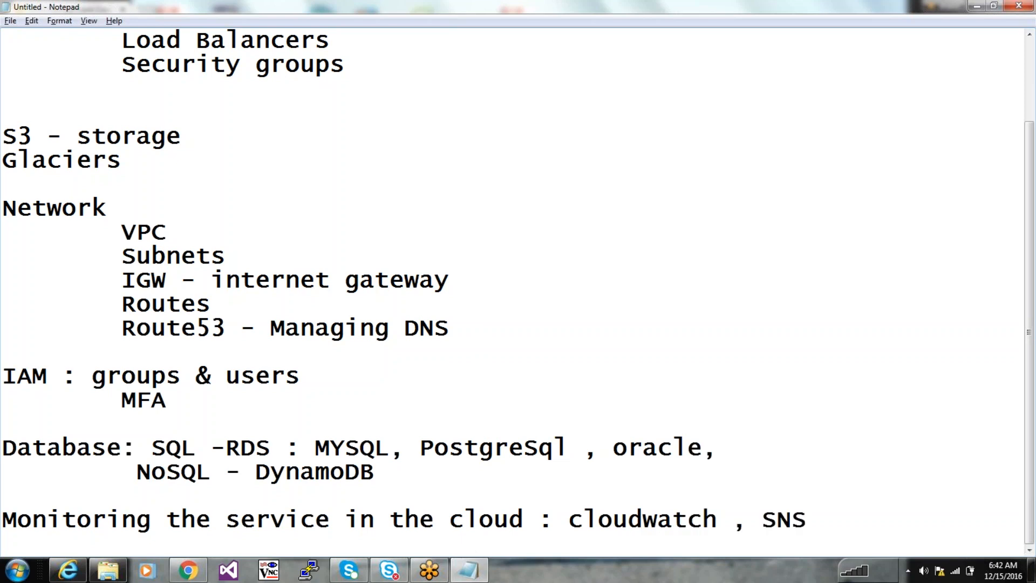
key(Return)
key(Return)
Step: Browse the AWS console's list of services for further topics to include
key(alt+Tab)
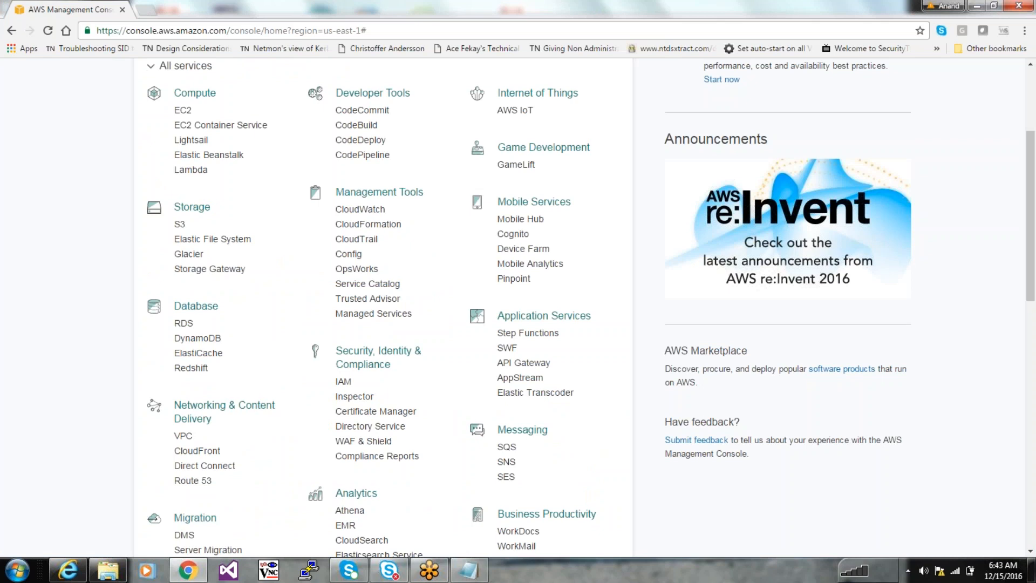
scroll(383, 307, down, 1)
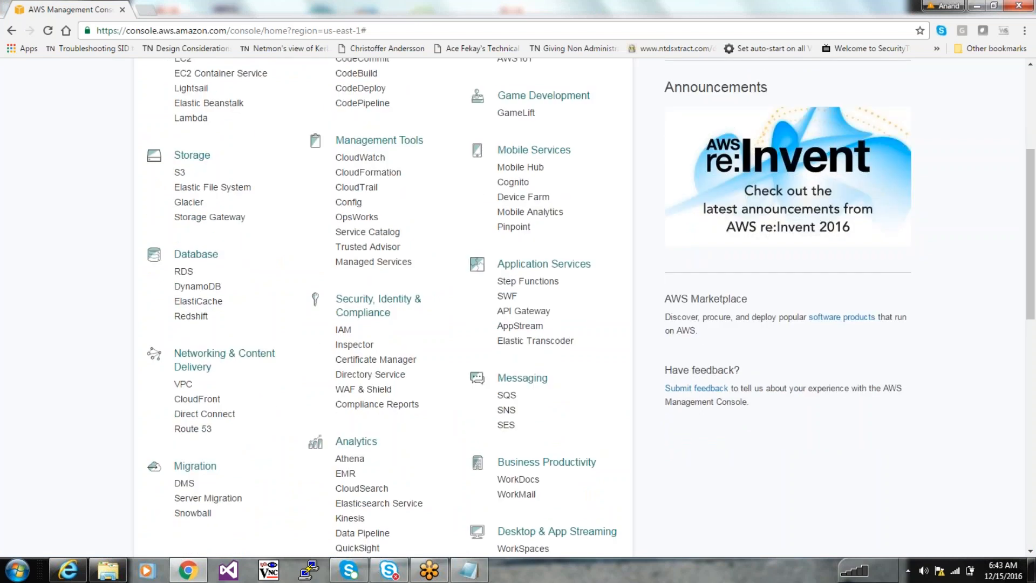
scroll(383, 307, down, 2)
scroll(384, 307, up, 1)
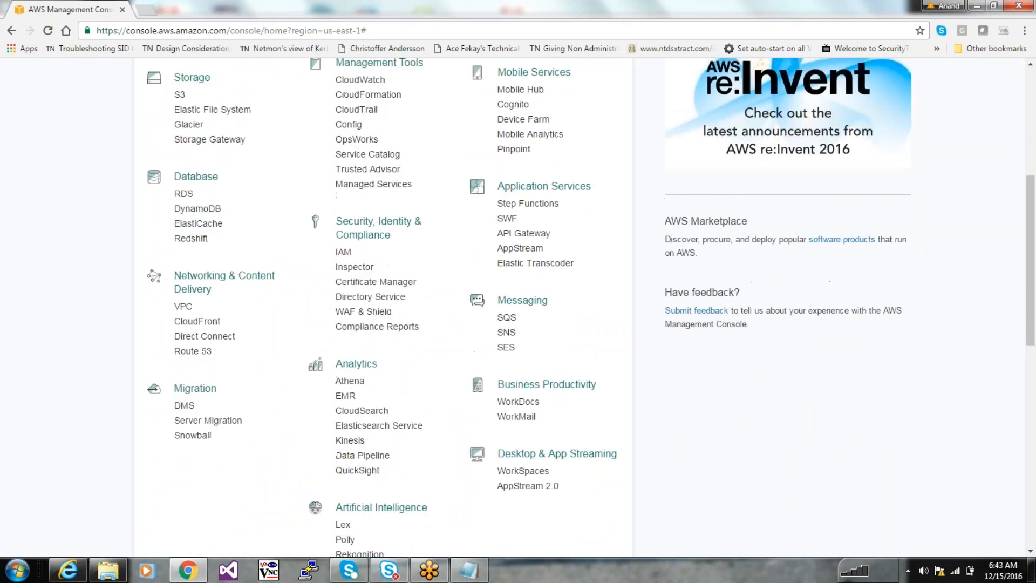
scroll(383, 308, down, 1)
scroll(383, 308, up, 3)
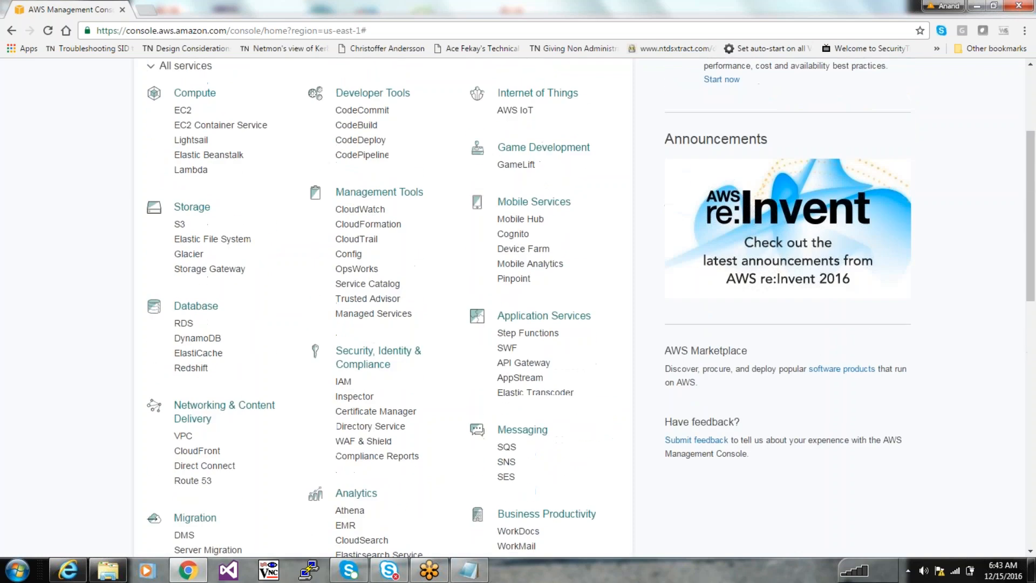
scroll(383, 308, up, 1)
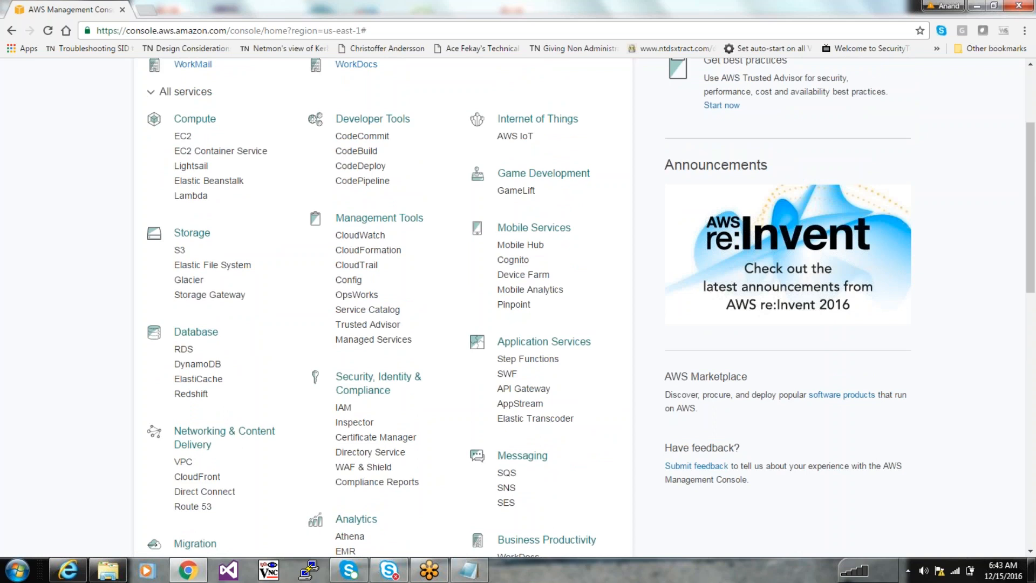
scroll(518, 308, down, 1)
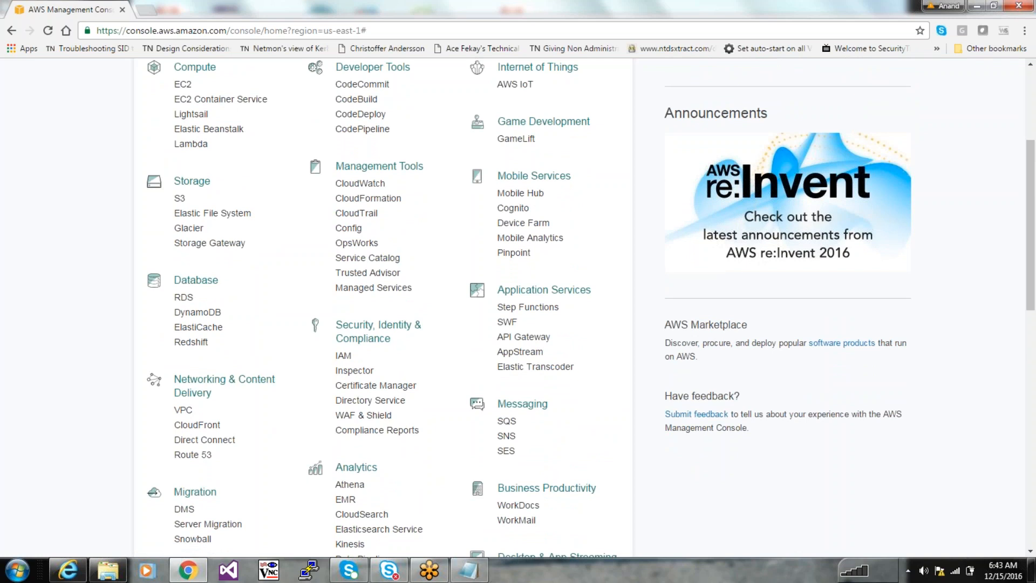
key(alt+Tab)
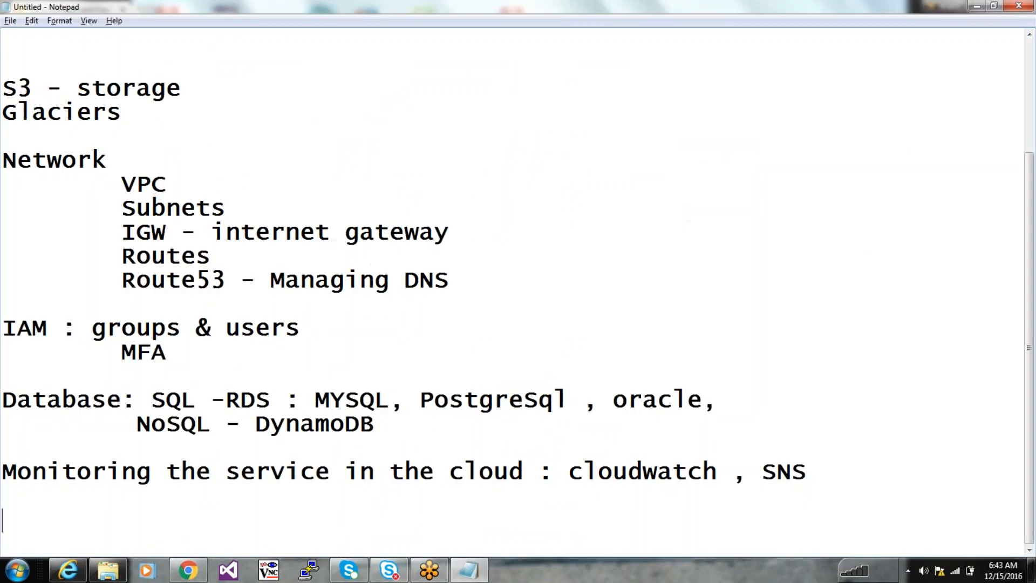
key(alt+Tab)
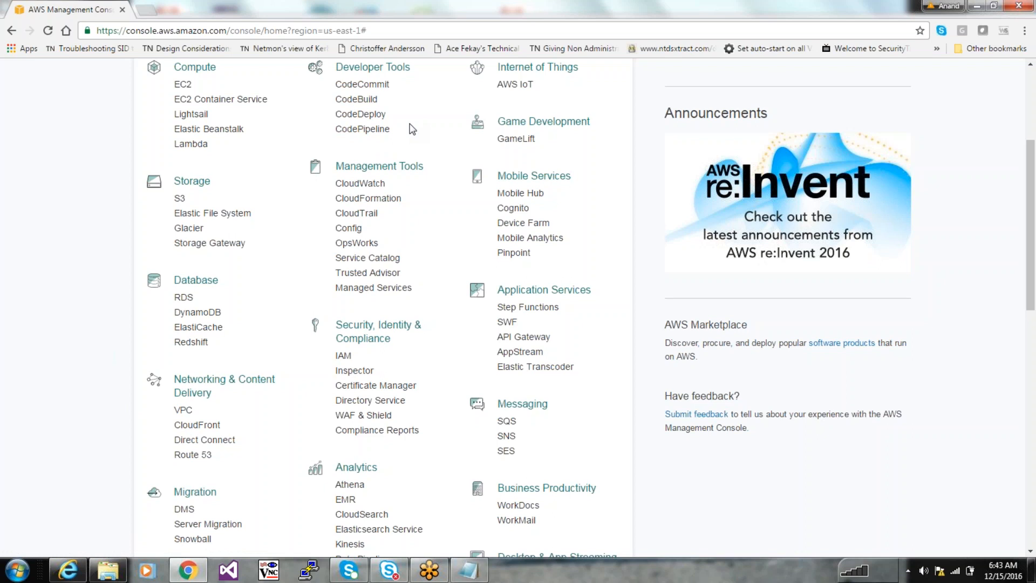
scroll(412, 129, down, 2)
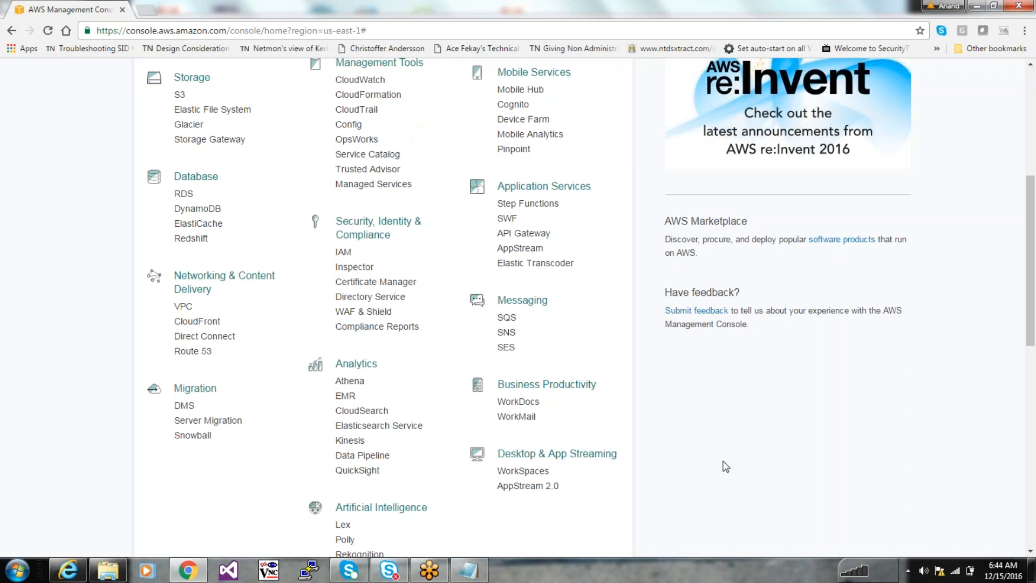
click(956, 571)
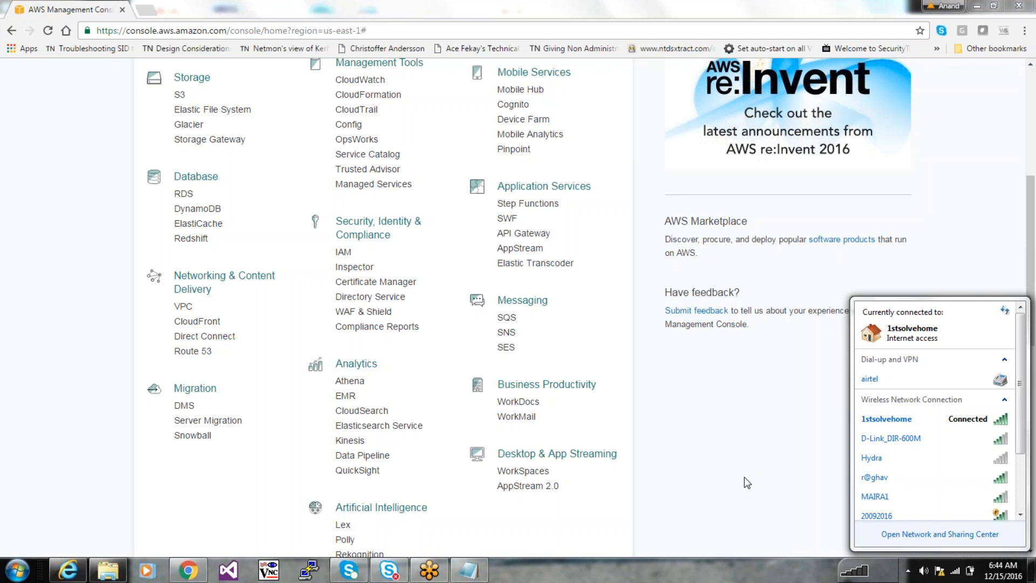
click(958, 258)
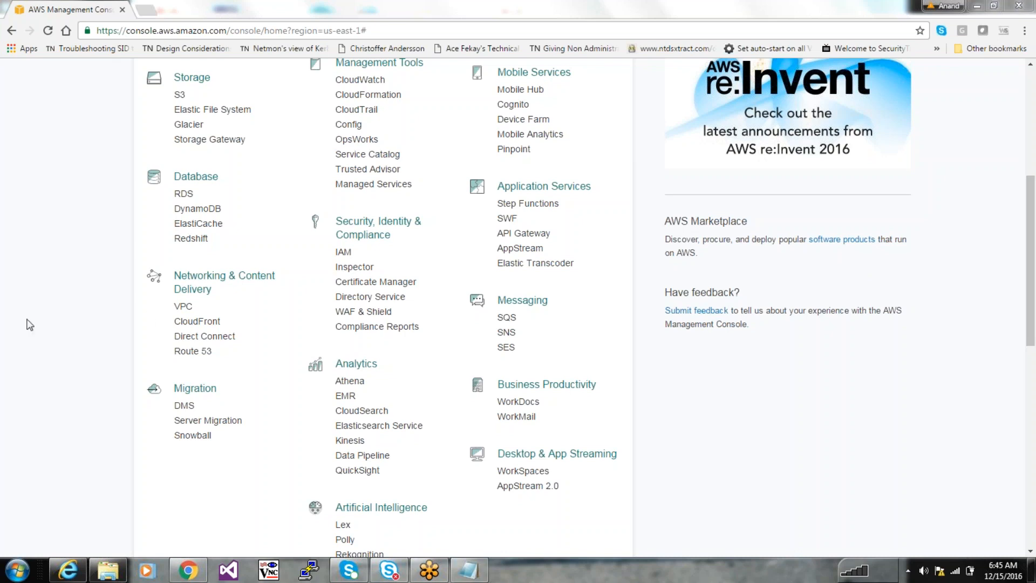
Step: Review the AWS outline in Notepad from the top
scroll(30, 325, up, 1)
scroll(30, 324, up, 6)
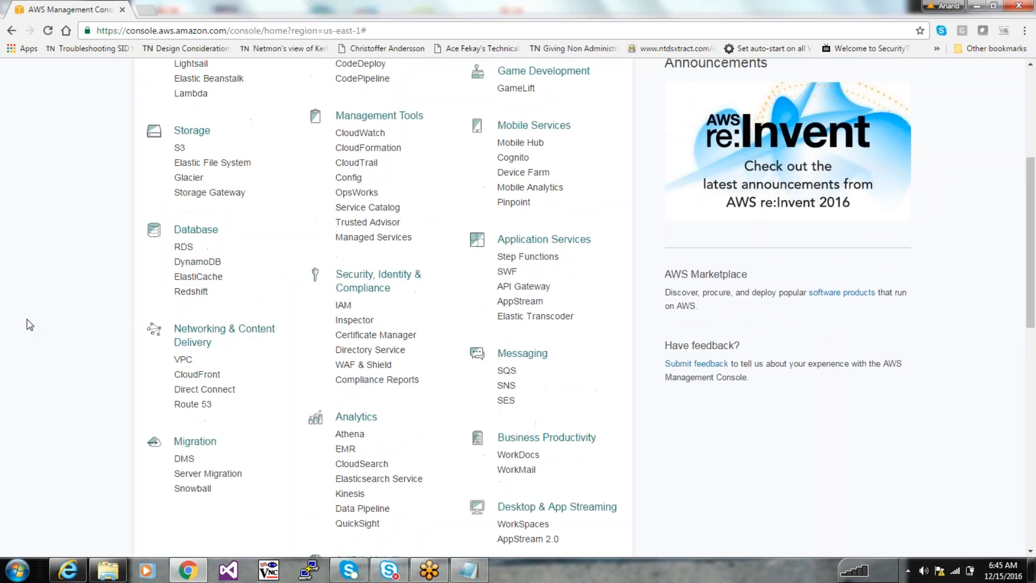
key(alt+Tab)
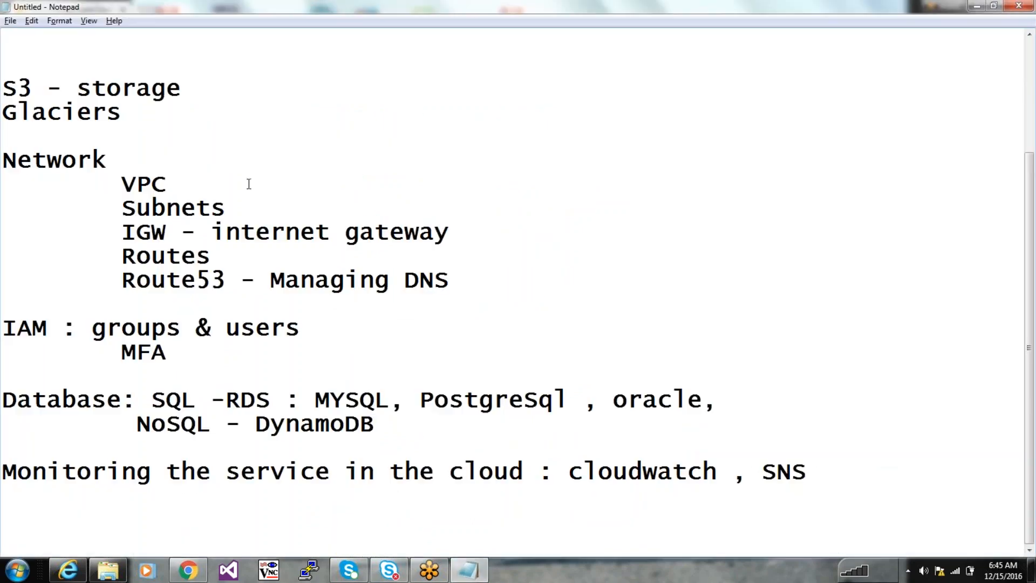
key(ctrl+Home)
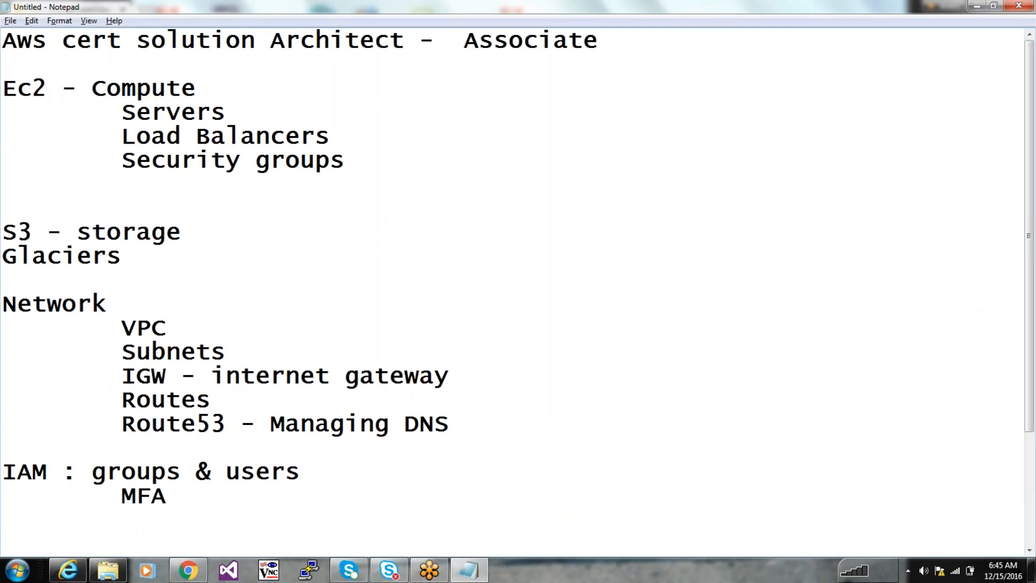
click(1030, 346)
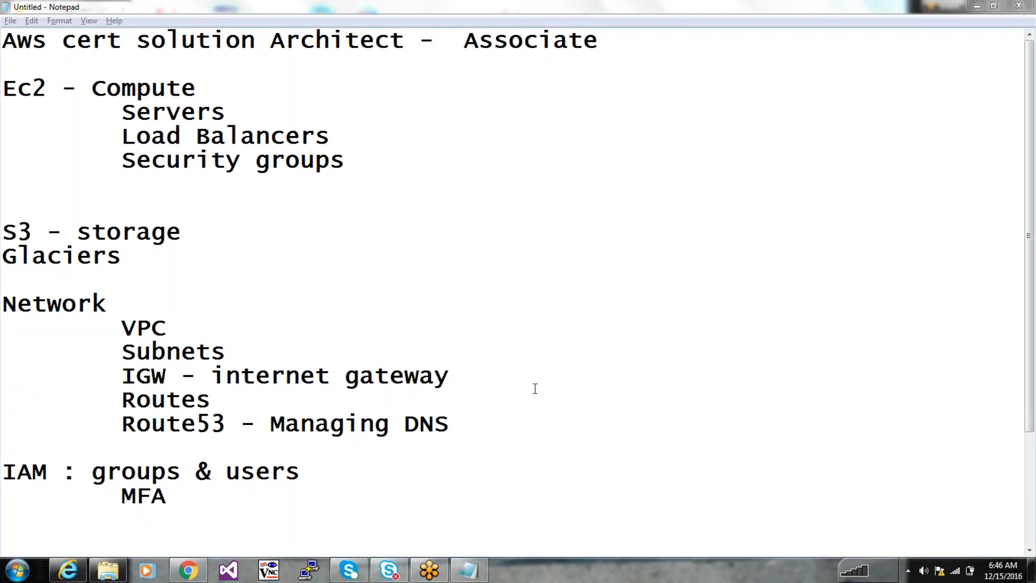
Step: Open the EC2 instances list from the AWS console and start the Launch Instance wizard
click(188, 570)
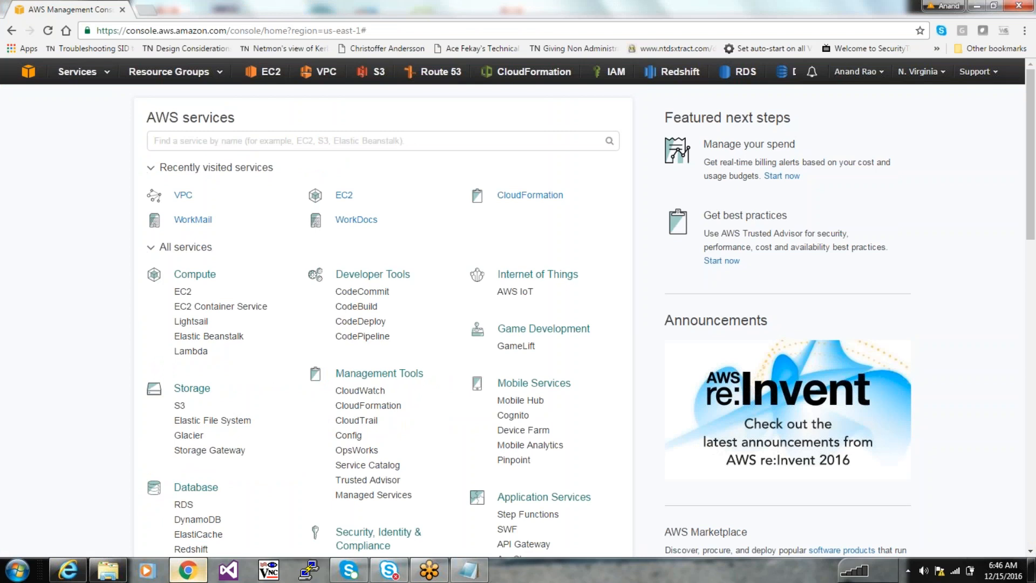
click(182, 293)
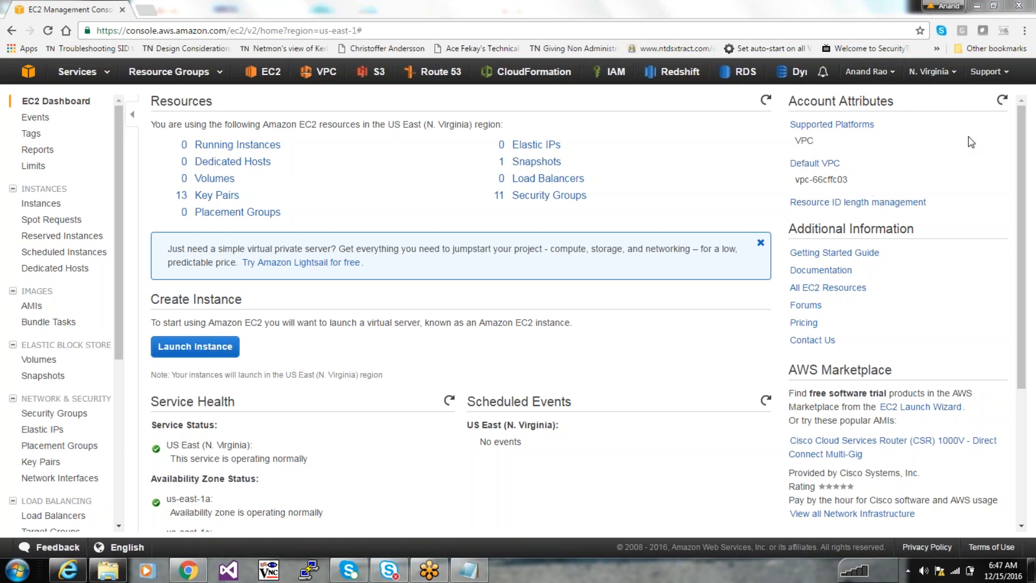
click(953, 76)
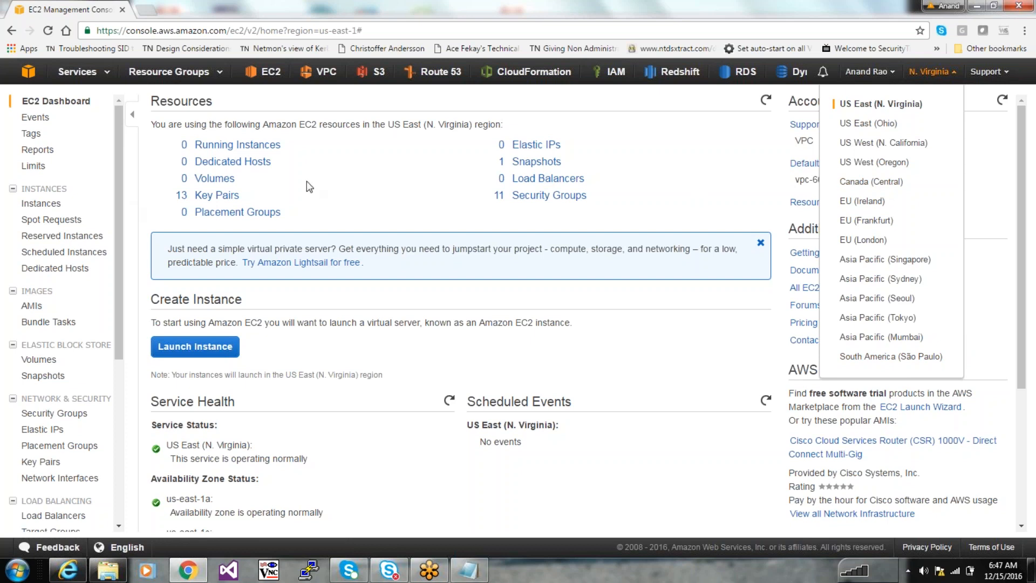
click(426, 178)
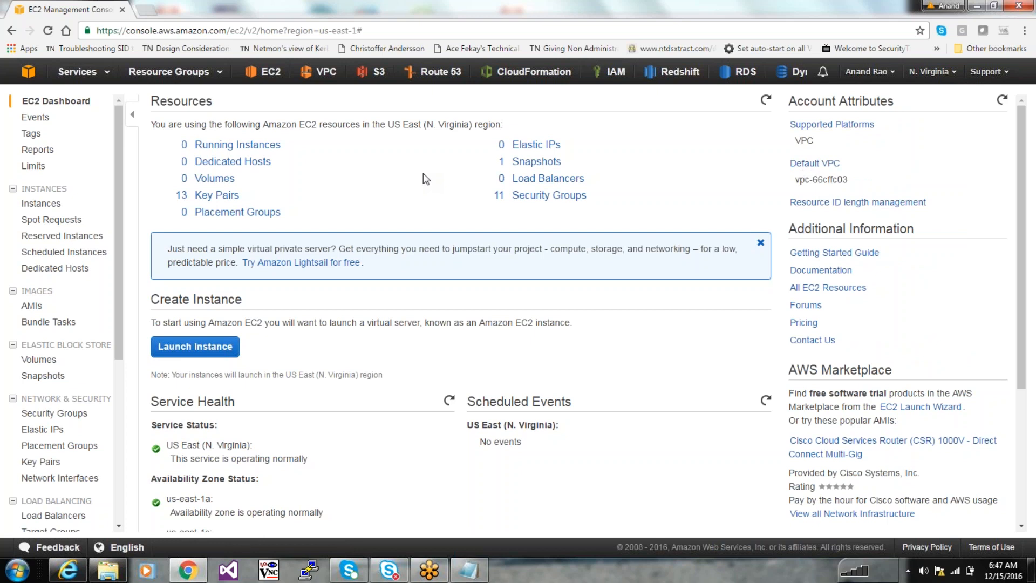
click(247, 147)
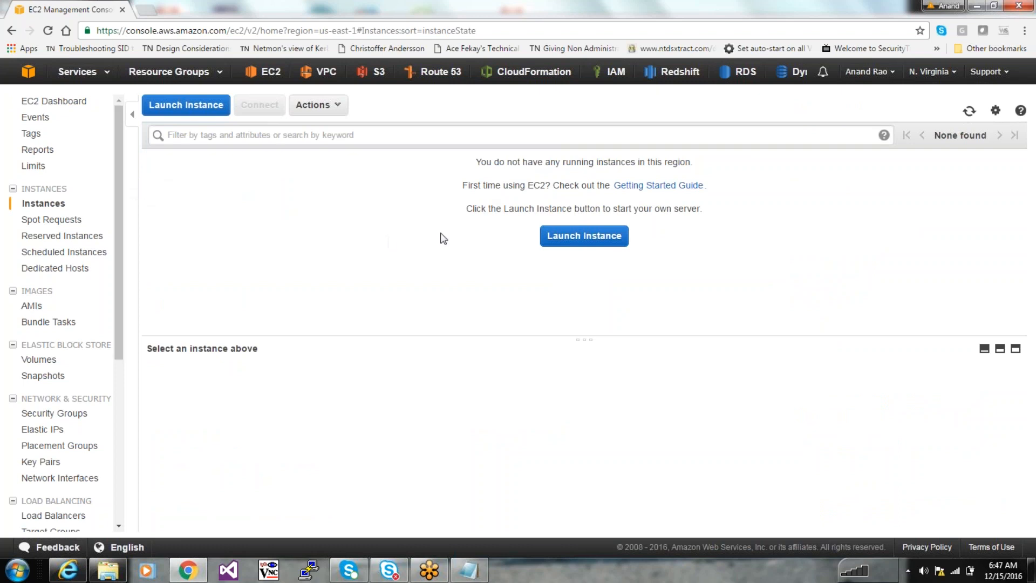
click(618, 242)
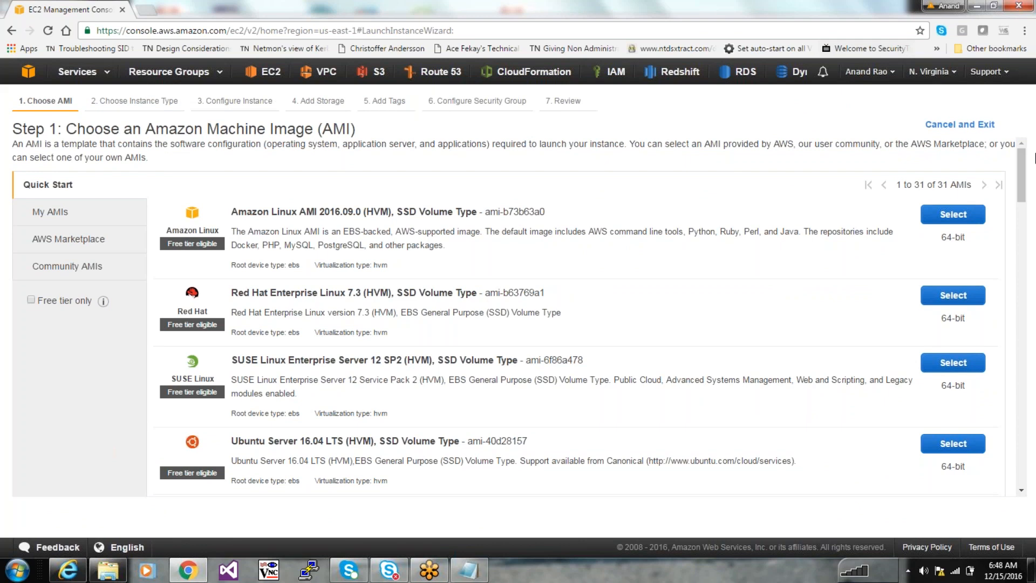
Step: Browse the available Amazon Machine Images, comparing the Linux and Windows Server 2016 options
mouse_move(1024, 167)
mouse_down()
mouse_move(1023, 208)
mouse_move(1026, 166)
mouse_up()
drag(232, 211, 271, 210)
drag(277, 292, 381, 292)
drag(258, 360, 346, 358)
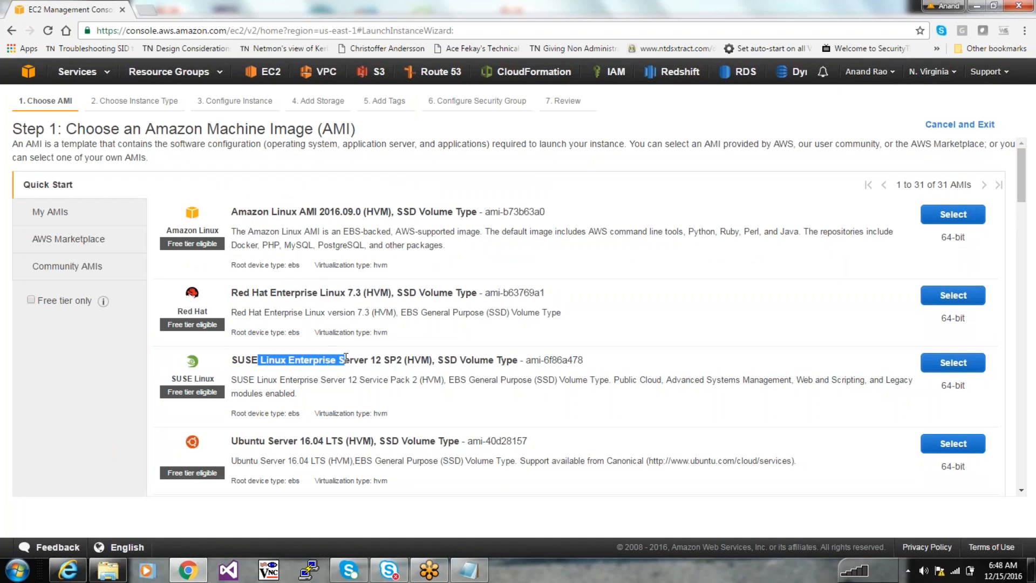
click(264, 436)
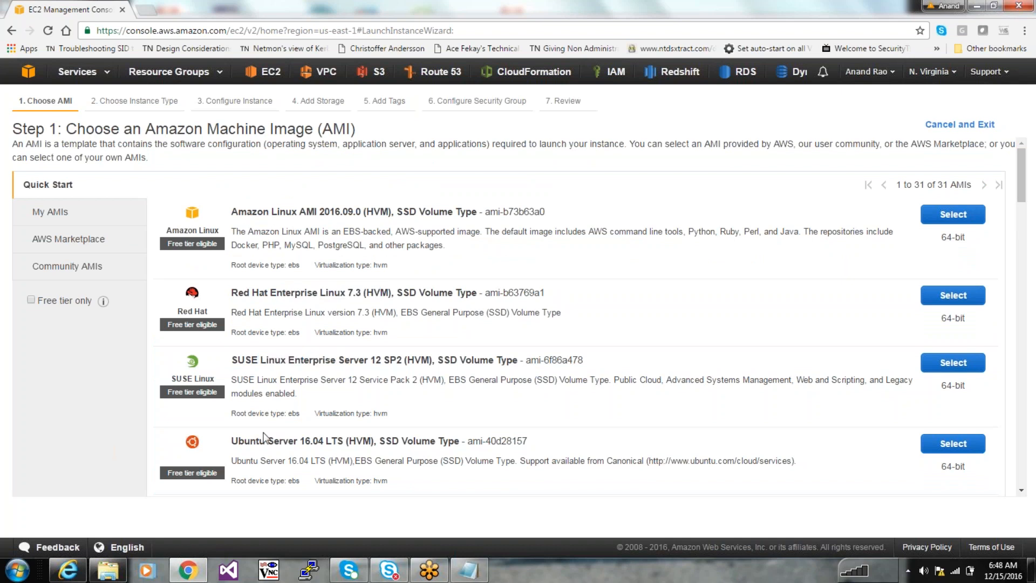
scroll(263, 436, down, 1)
scroll(263, 436, down, 4)
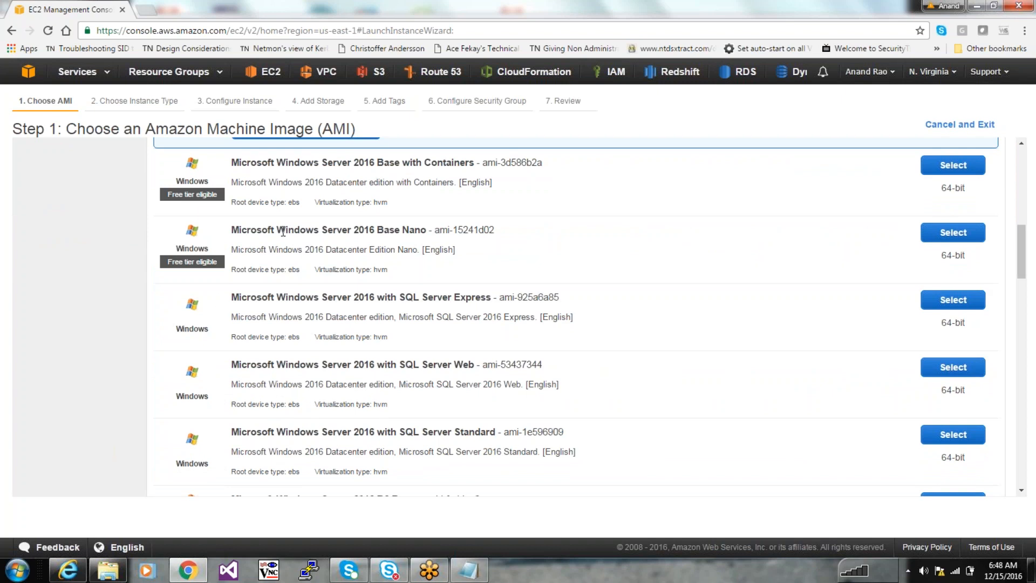
drag(285, 230, 389, 232)
drag(342, 297, 444, 309)
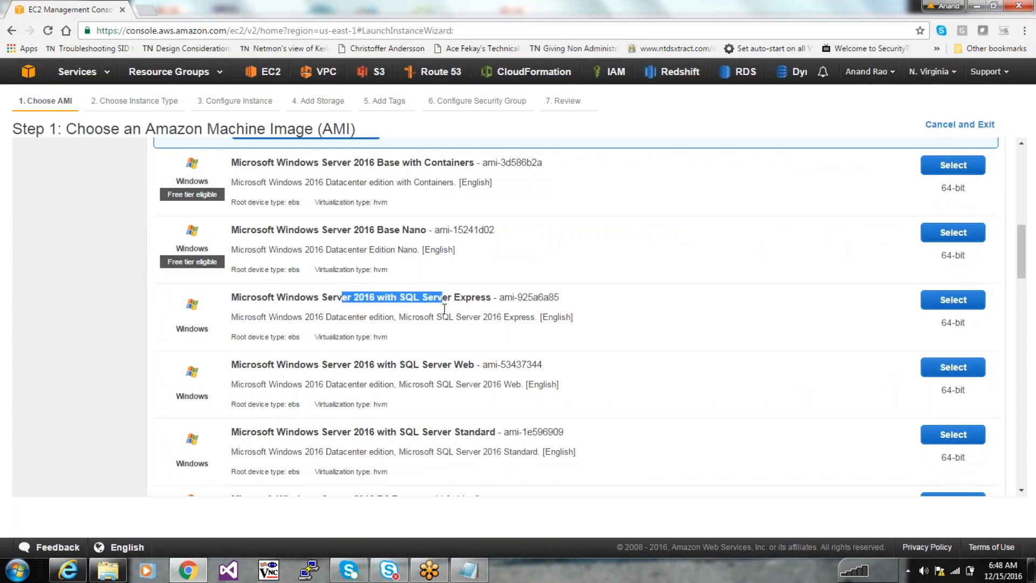
click(346, 313)
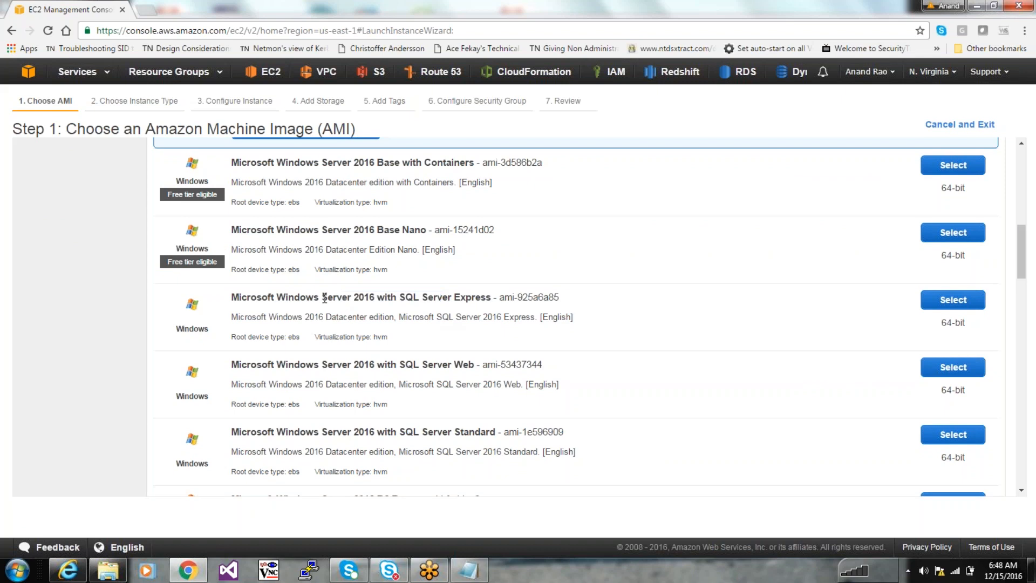
drag(323, 297, 357, 288)
click(469, 292)
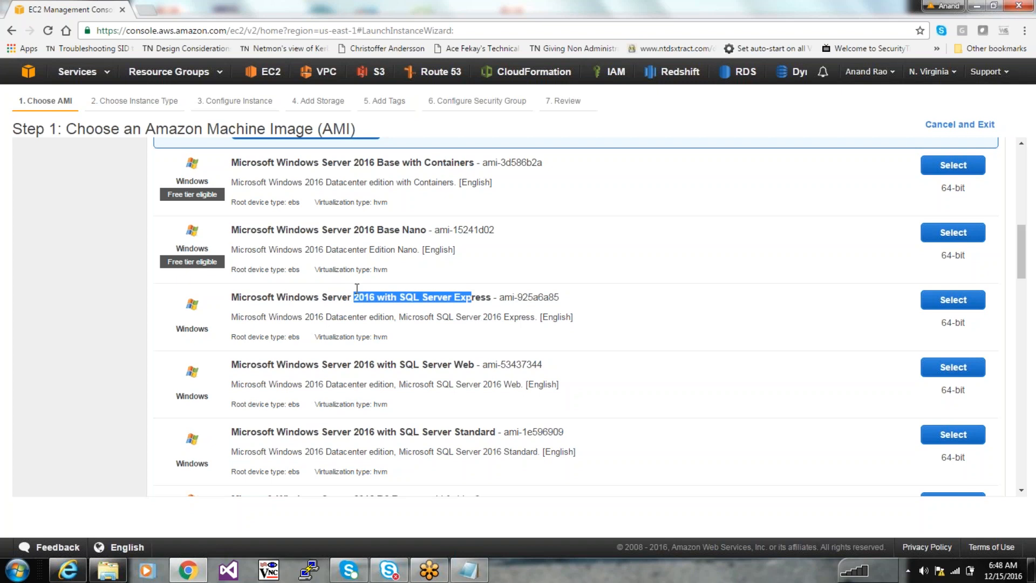
click(376, 292)
drag(376, 292, 255, 287)
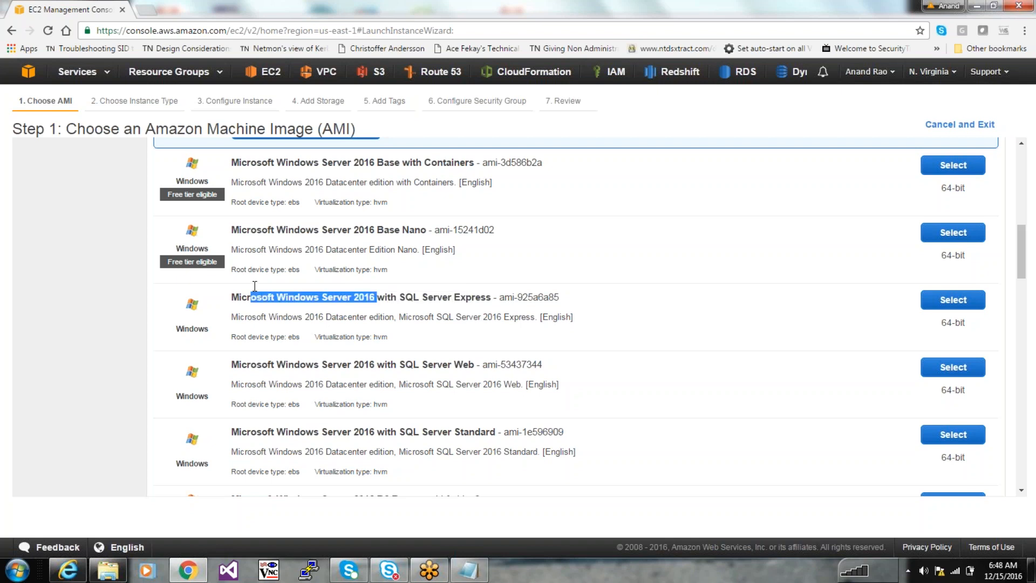
click(281, 295)
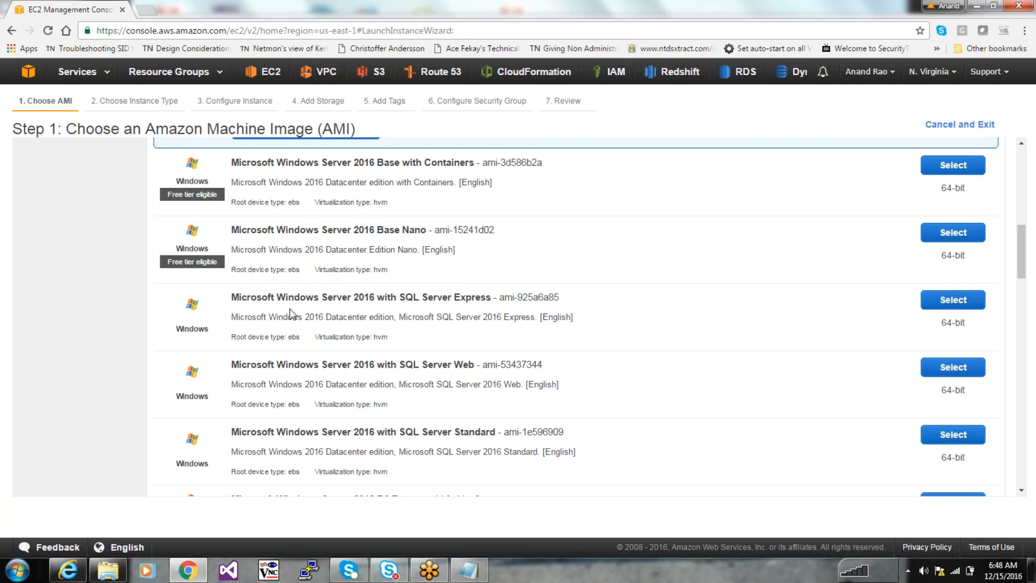
drag(289, 298, 514, 298)
double_click(513, 300)
click(508, 307)
click(514, 298)
drag(298, 297, 392, 301)
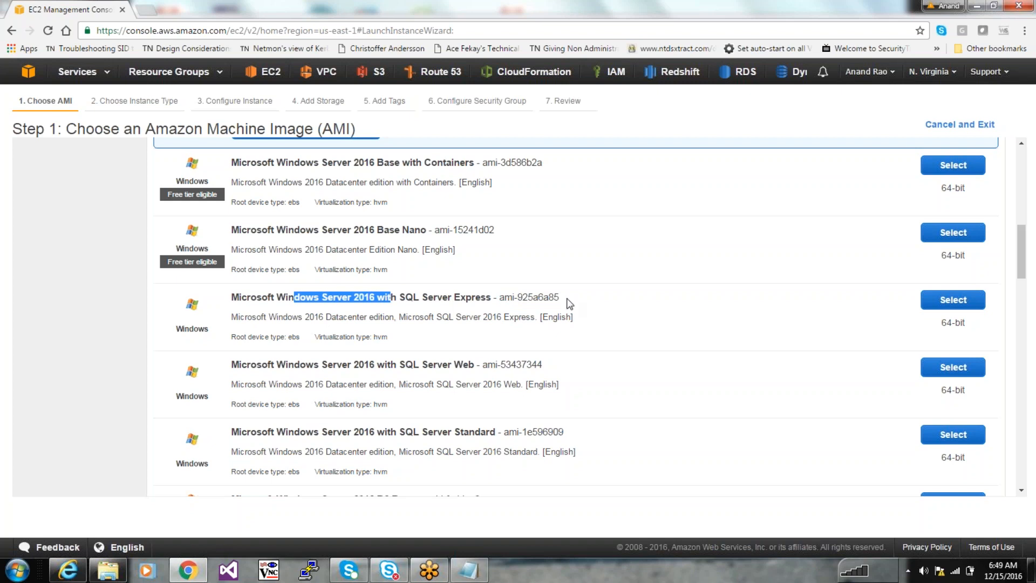
drag(567, 301, 517, 297)
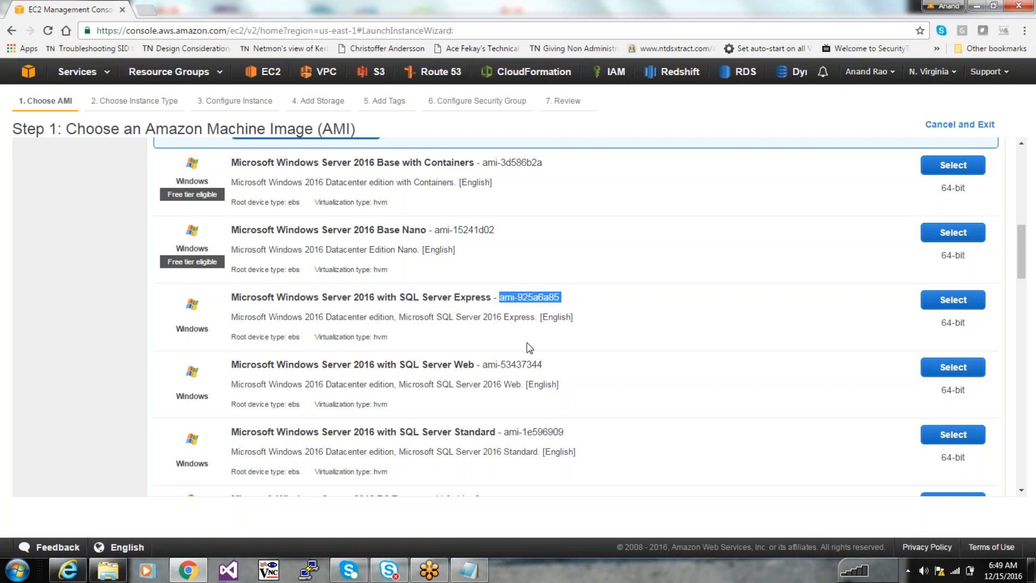
drag(546, 365, 489, 366)
click(489, 366)
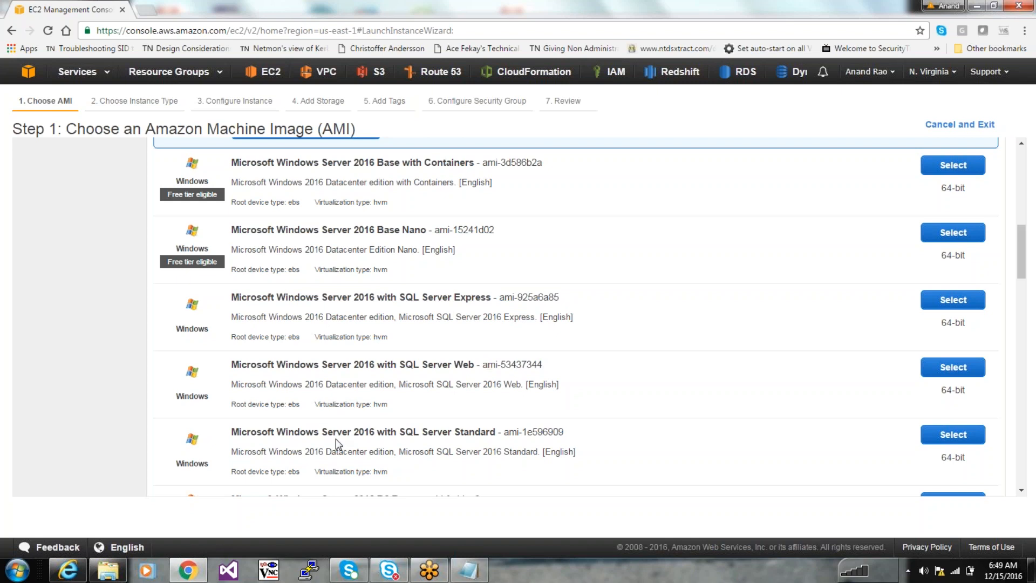
drag(358, 432, 471, 430)
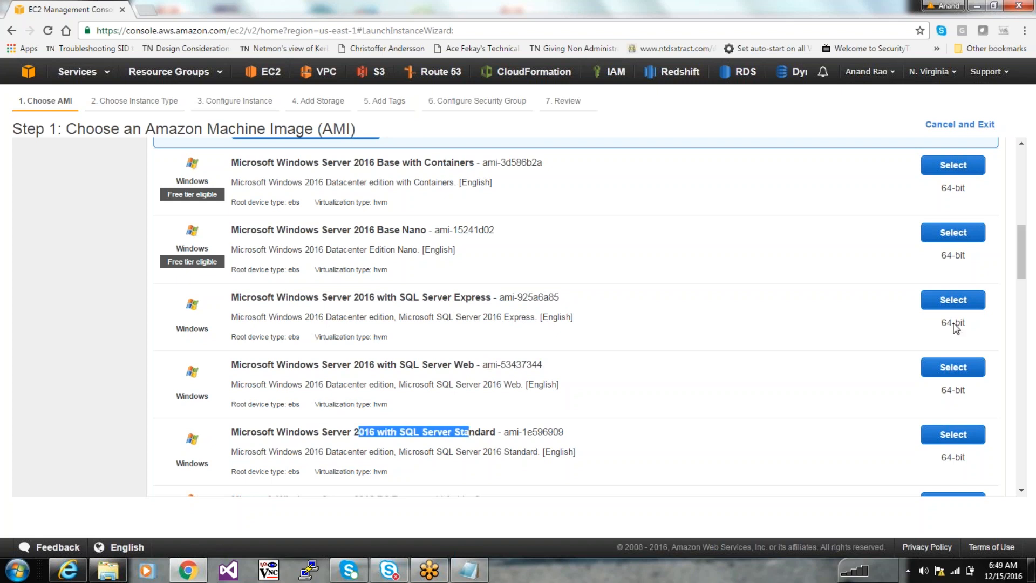
drag(1021, 267, 1021, 164)
drag(217, 248, 173, 246)
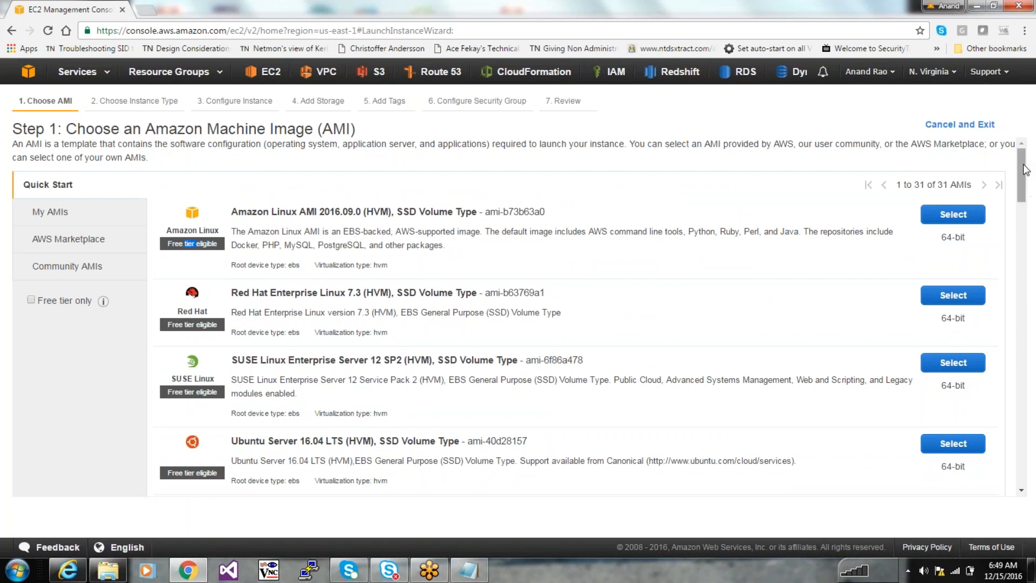
drag(1025, 170, 1029, 249)
drag(210, 318, 172, 318)
click(170, 320)
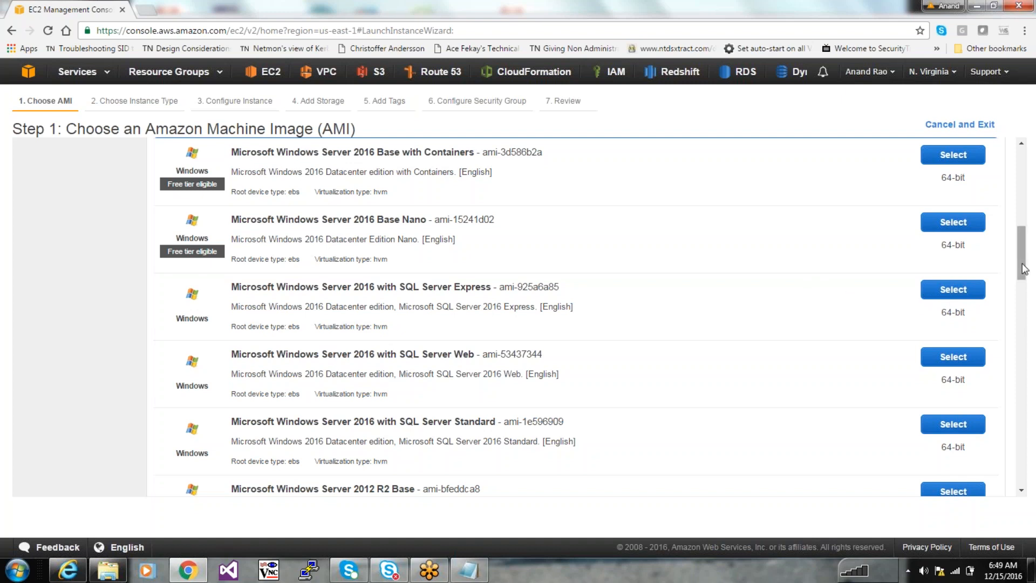
drag(1024, 268, 1025, 248)
drag(222, 316, 167, 319)
click(834, 356)
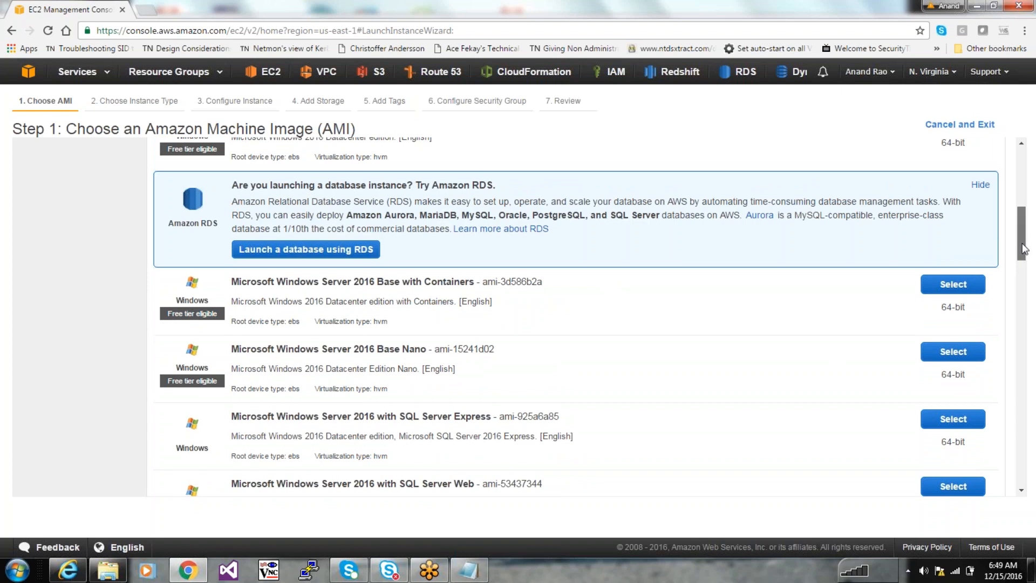
drag(1024, 249, 1024, 190)
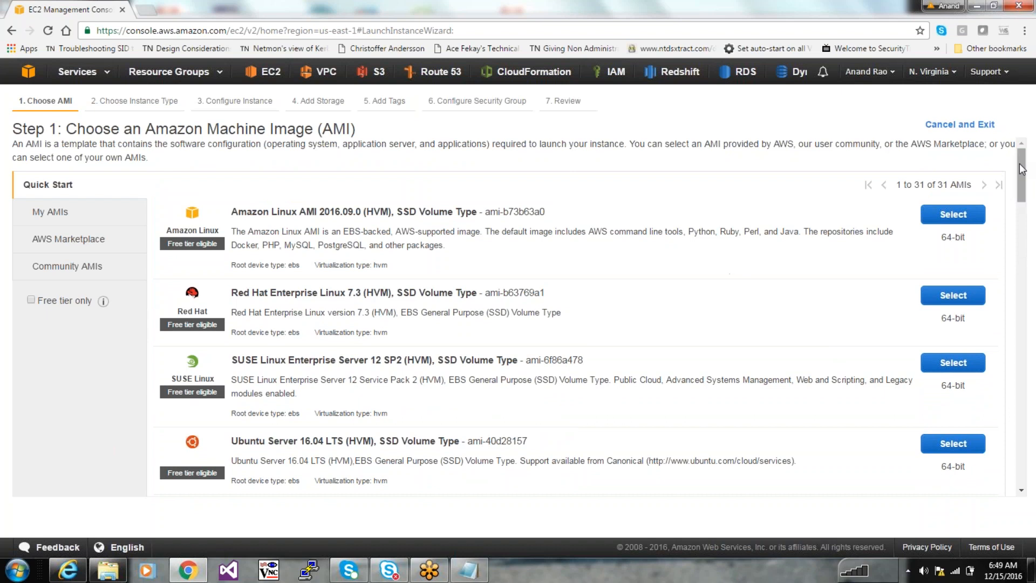
drag(1020, 164, 1020, 163)
Step: Filter the AMIs to free tier only and select the Microsoft Windows Server 2016 Base image
click(31, 300)
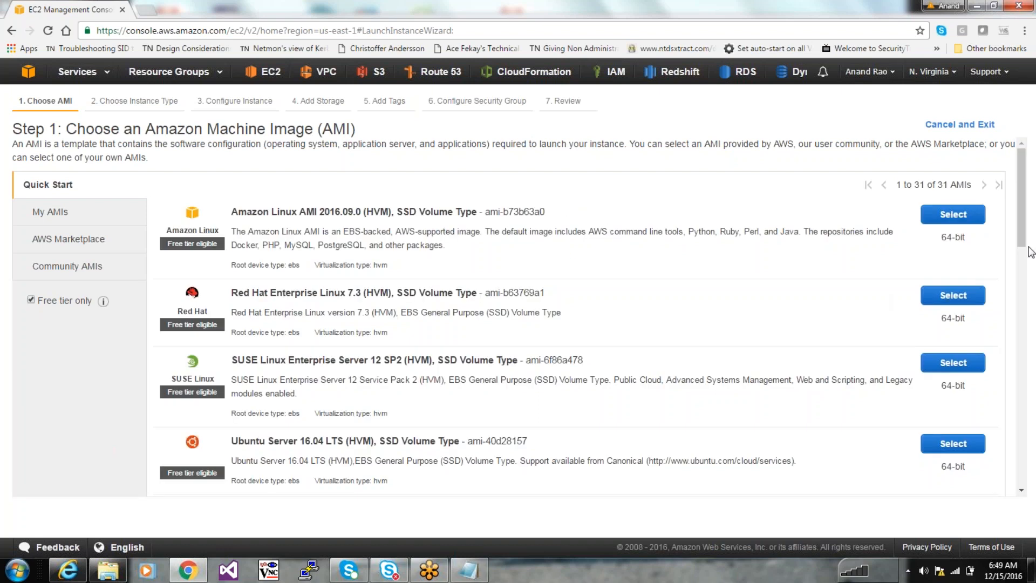
drag(1026, 232, 1020, 471)
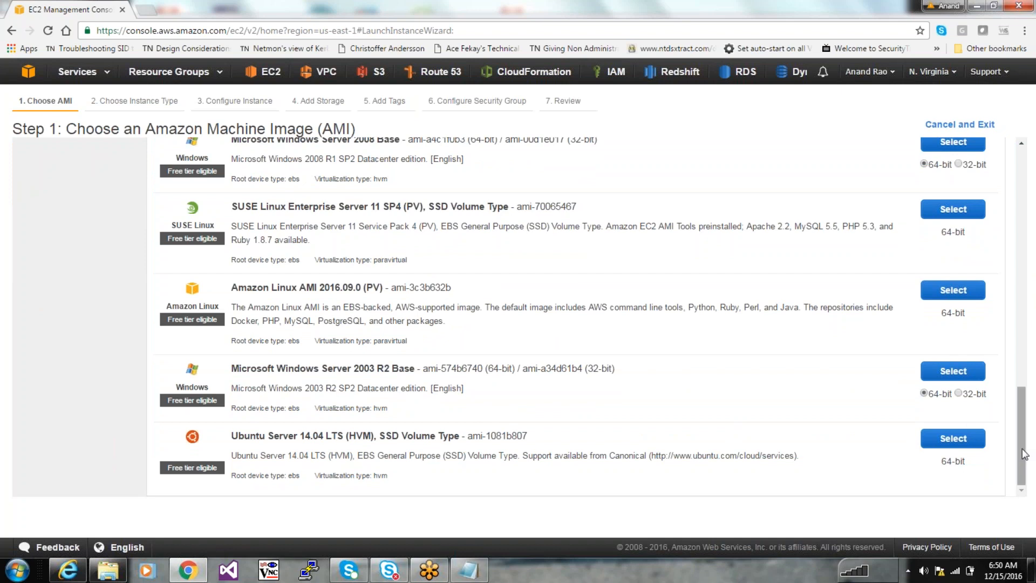
drag(1028, 437, 764, 279)
drag(298, 268, 400, 270)
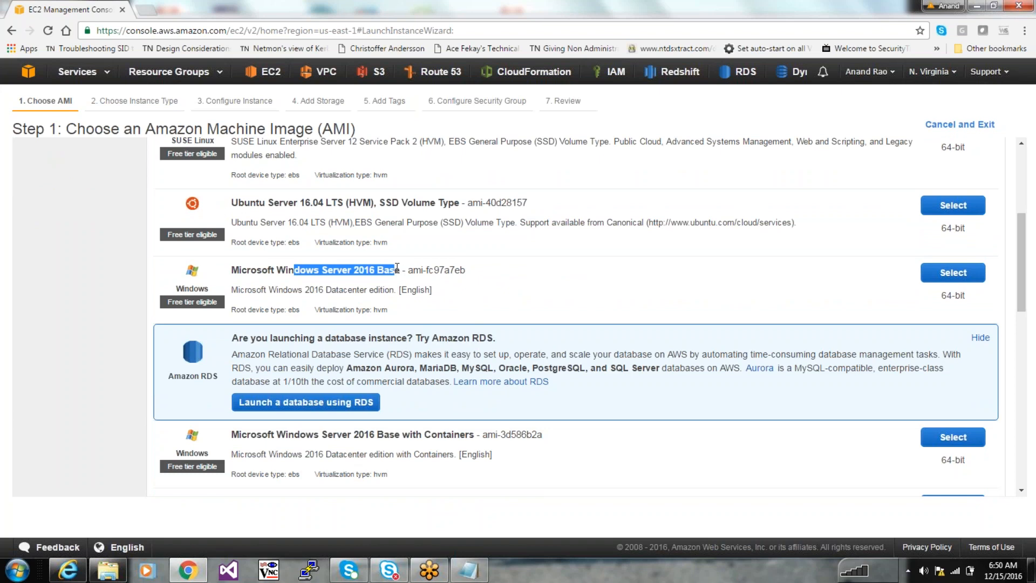
click(947, 276)
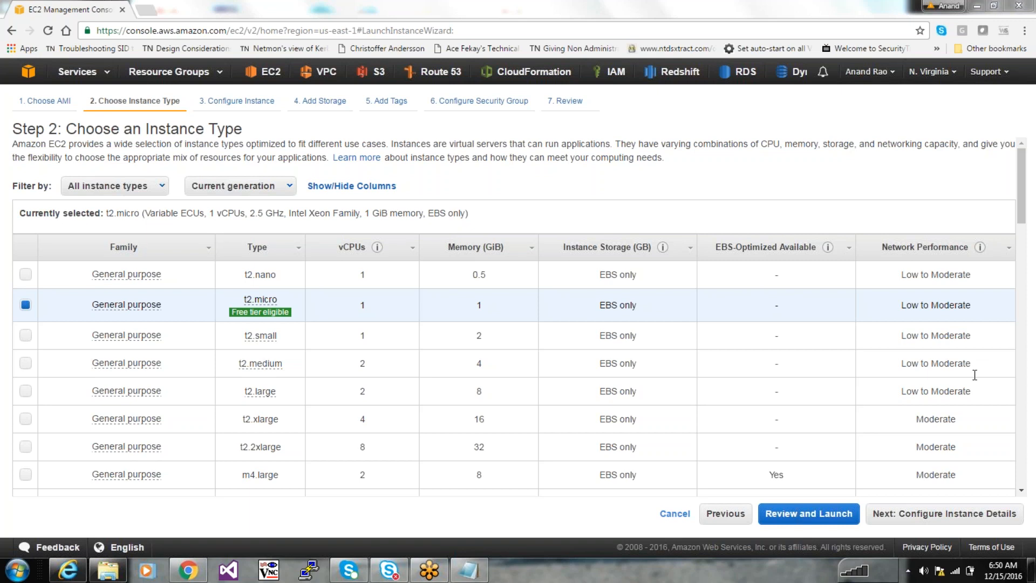
click(955, 571)
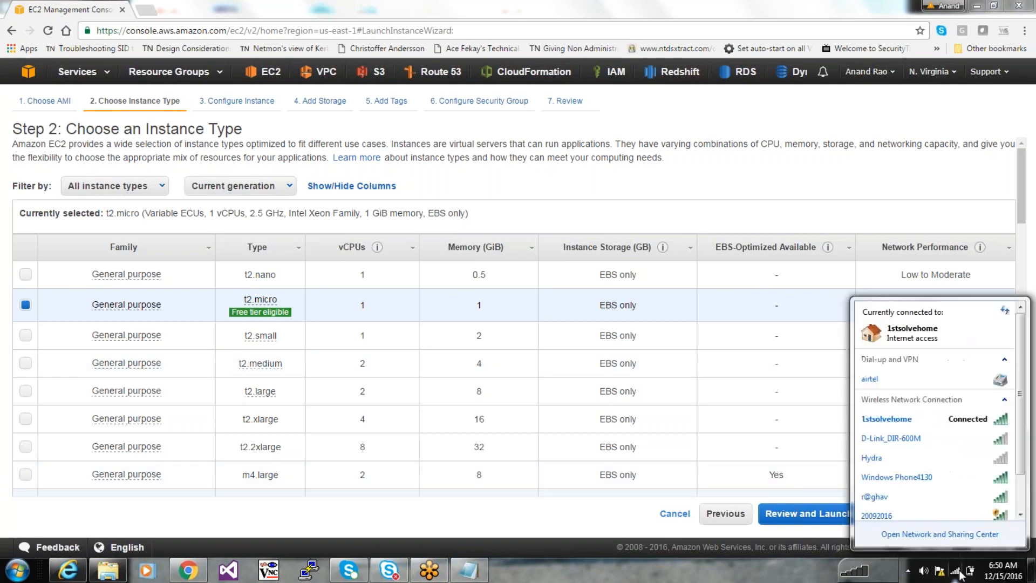
click(945, 425)
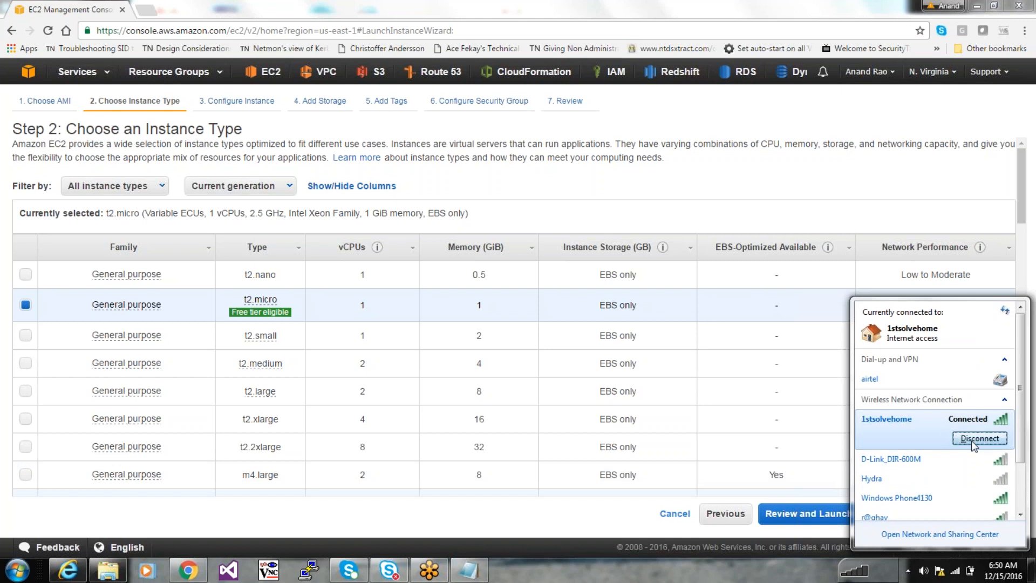
click(958, 497)
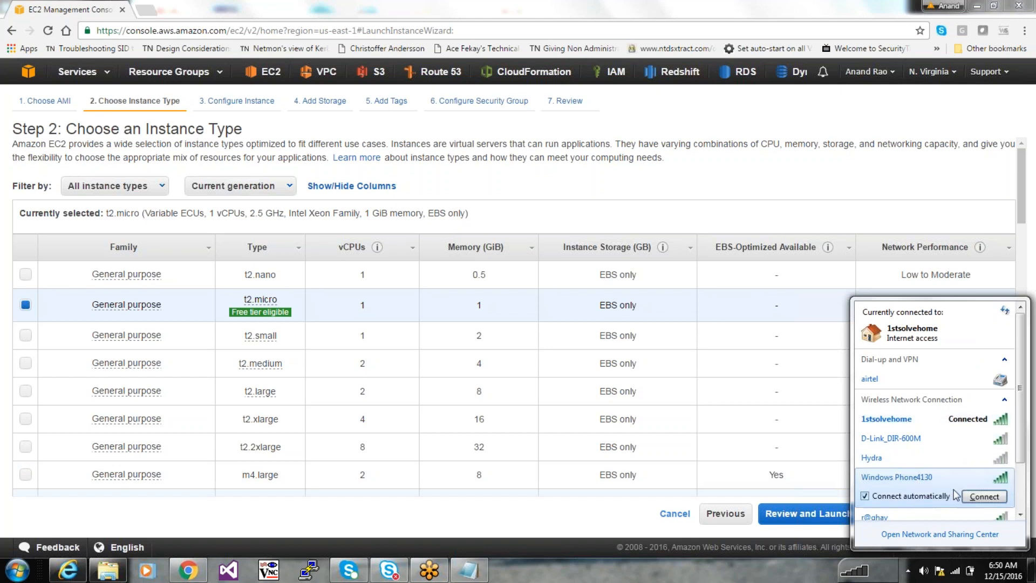
Step: Try to connect the computer to the Windows Phone4130 Wi-Fi network by entering its network security key
click(975, 500)
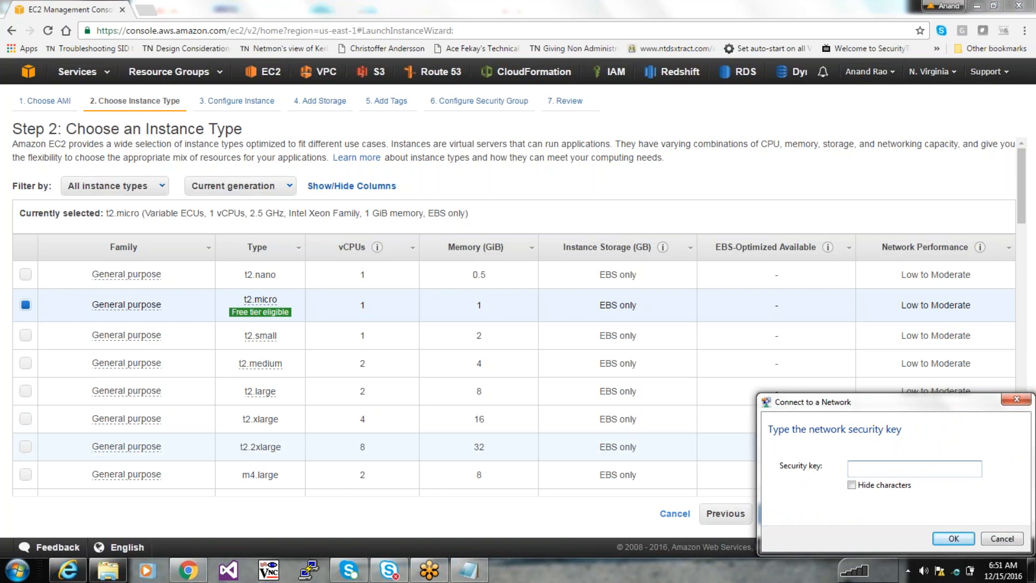
click(948, 541)
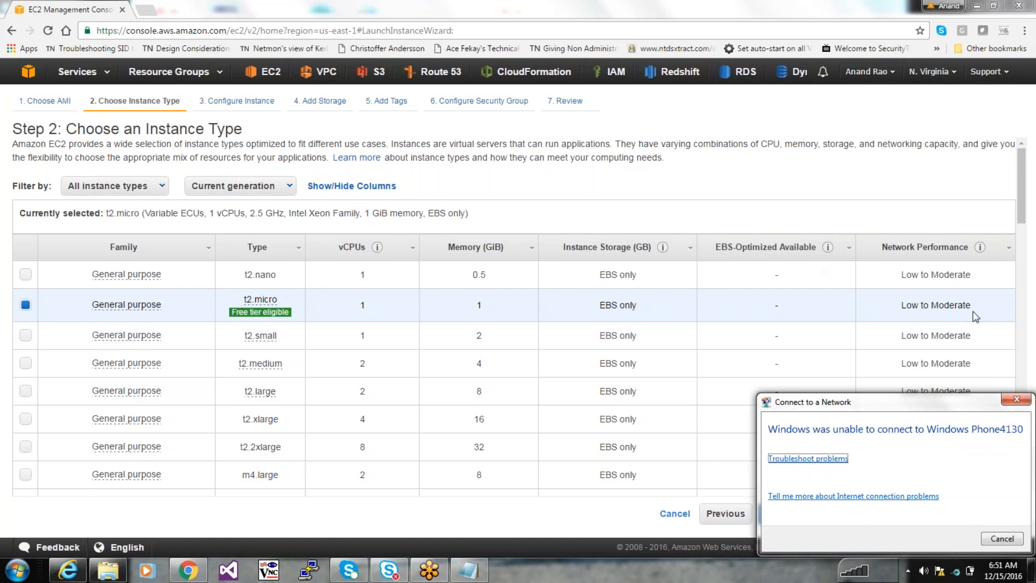
click(1003, 539)
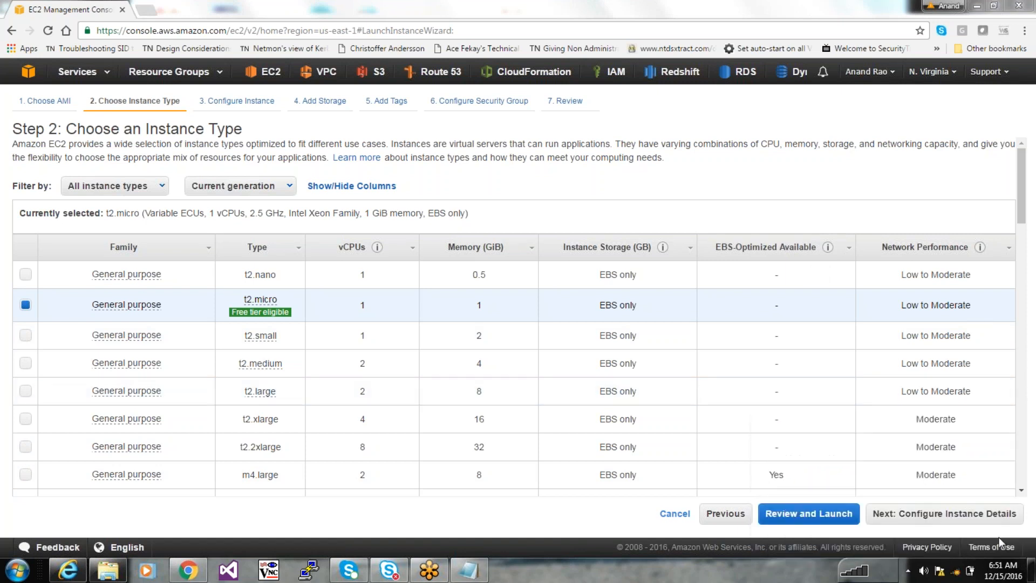
Step: Refresh the wireless network list and connect to the Windows Phone4130 network again with its network security key
click(957, 571)
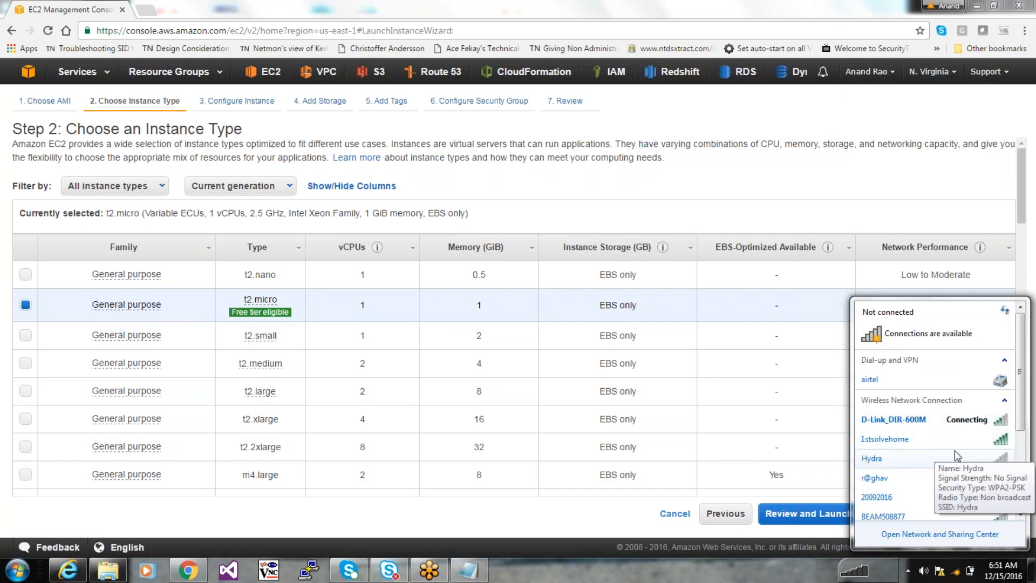
click(1005, 311)
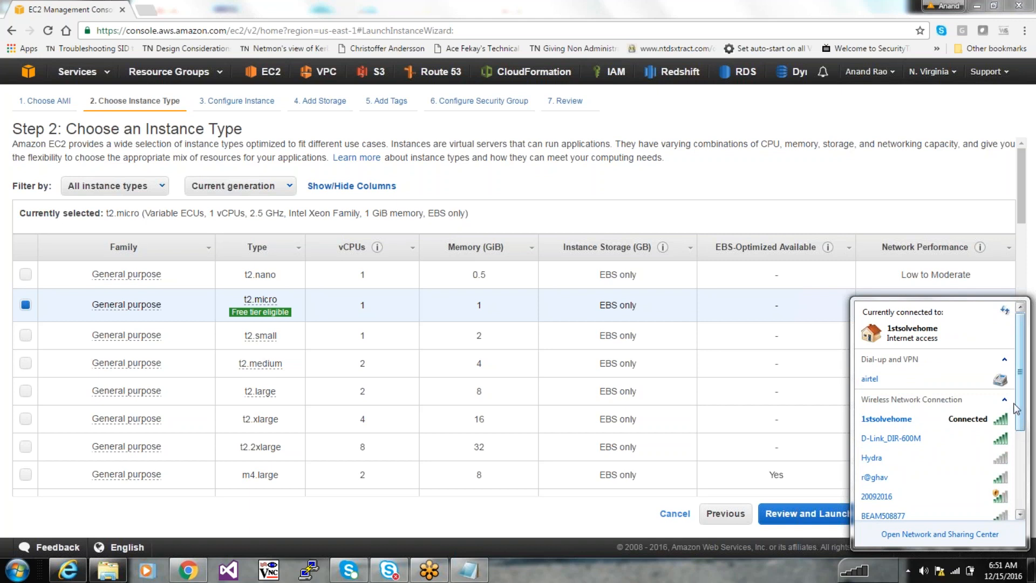
click(1005, 311)
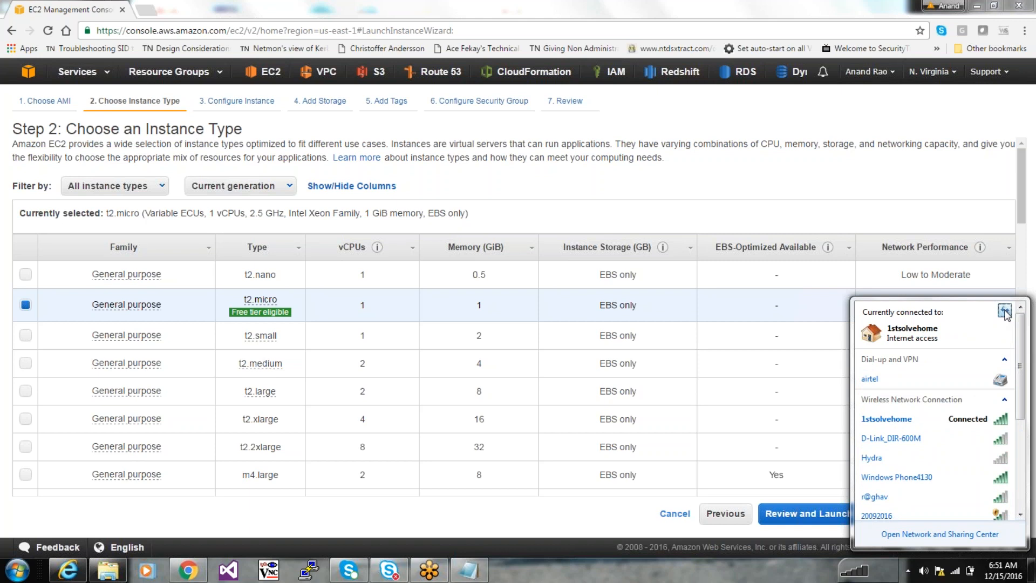
scroll(1024, 360, down, 3)
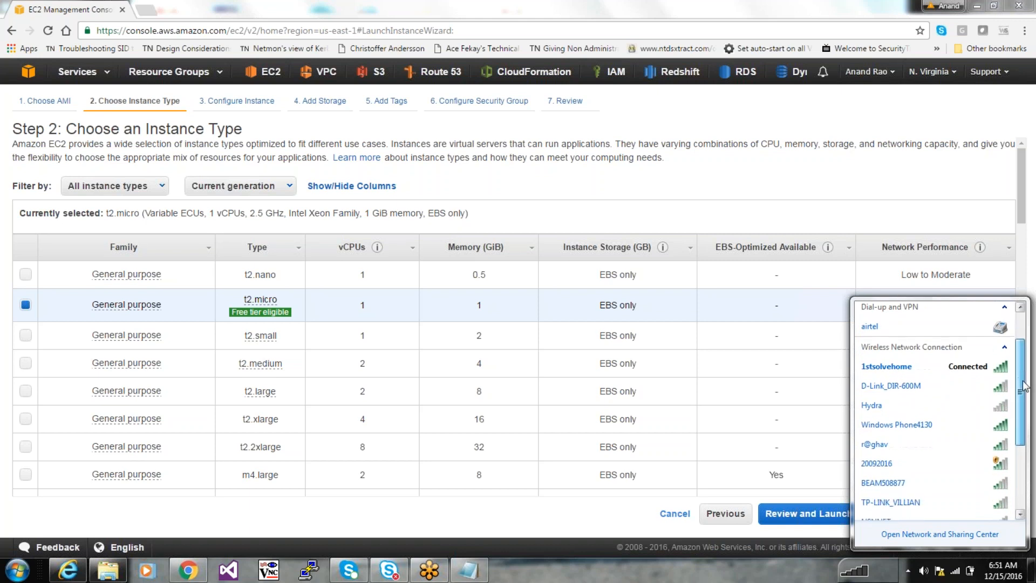
double_click(981, 421)
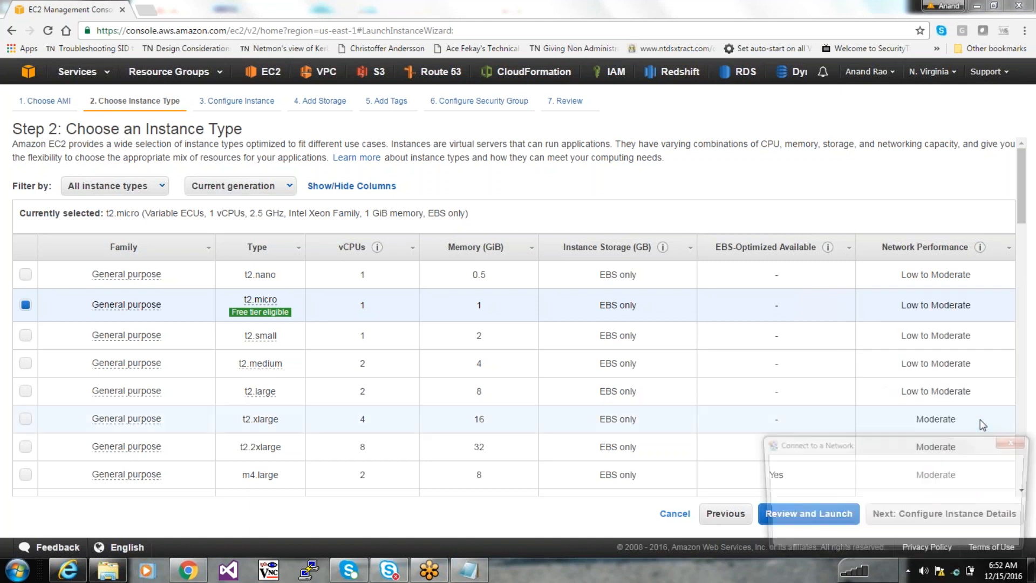
drag(964, 447, 960, 348)
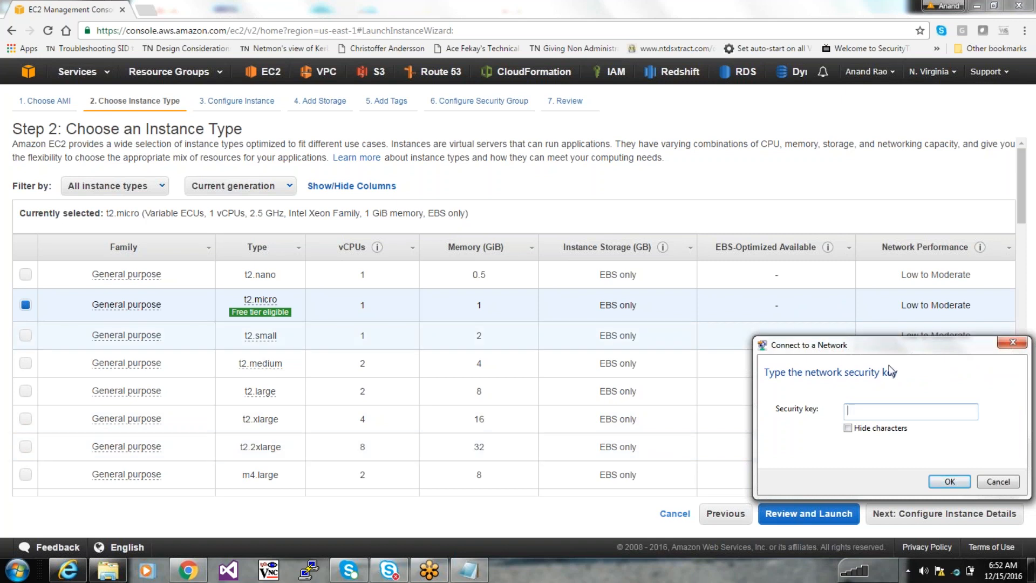
click(950, 482)
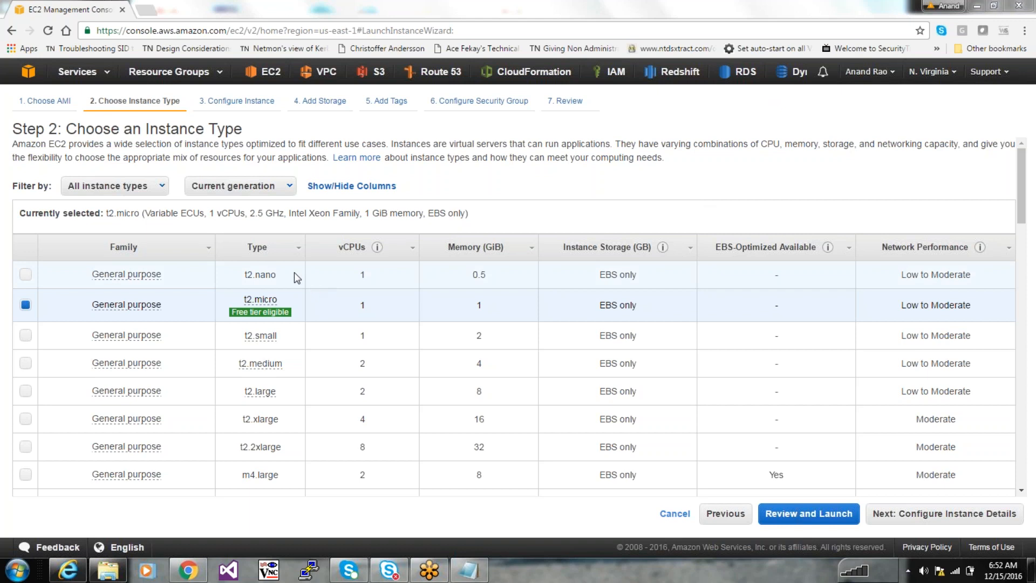
Step: Leave the wizard for the EC2 Running Instances list and start a new Launch Instance wizard
click(717, 516)
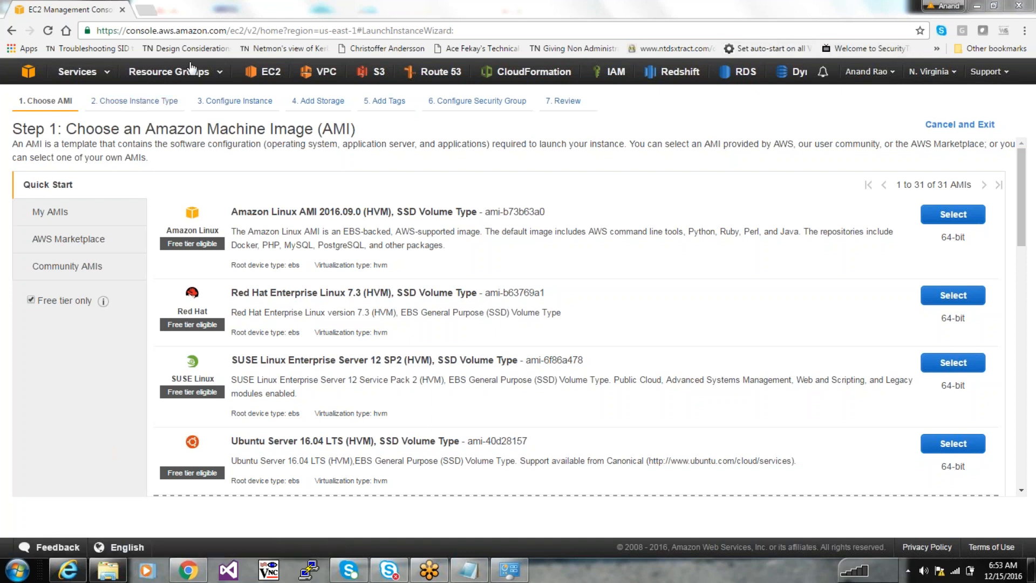
click(270, 75)
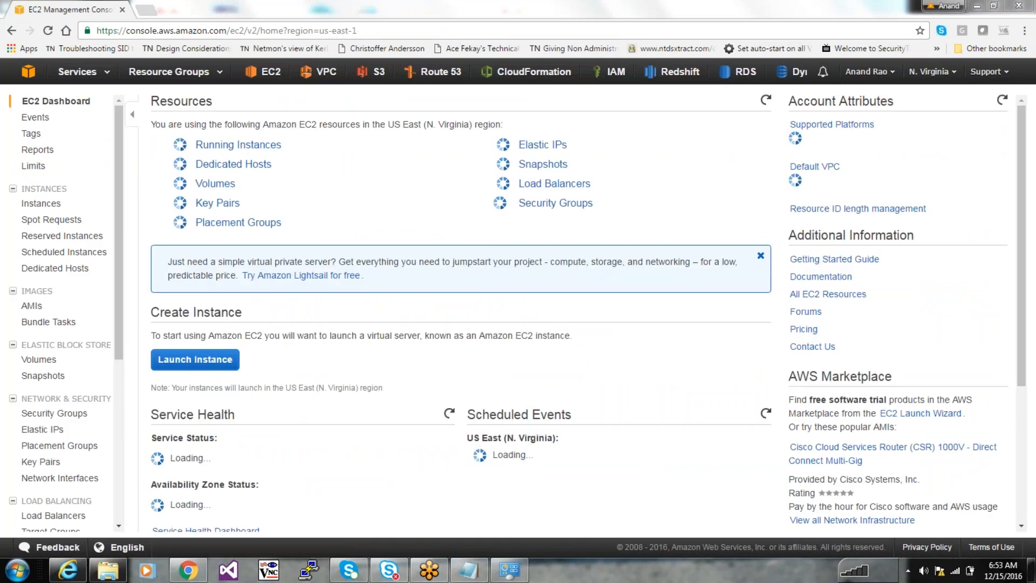
click(229, 149)
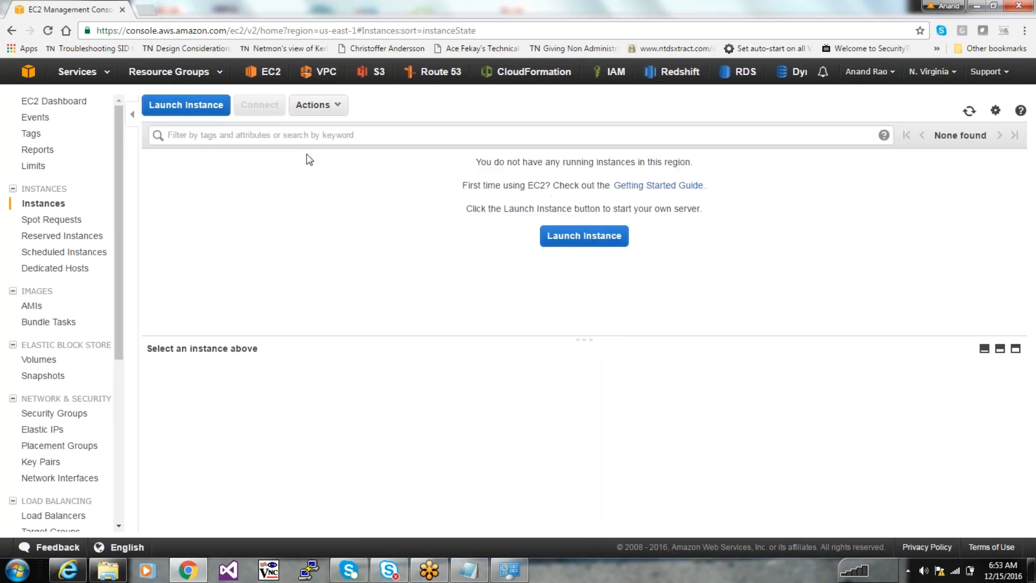
click(546, 240)
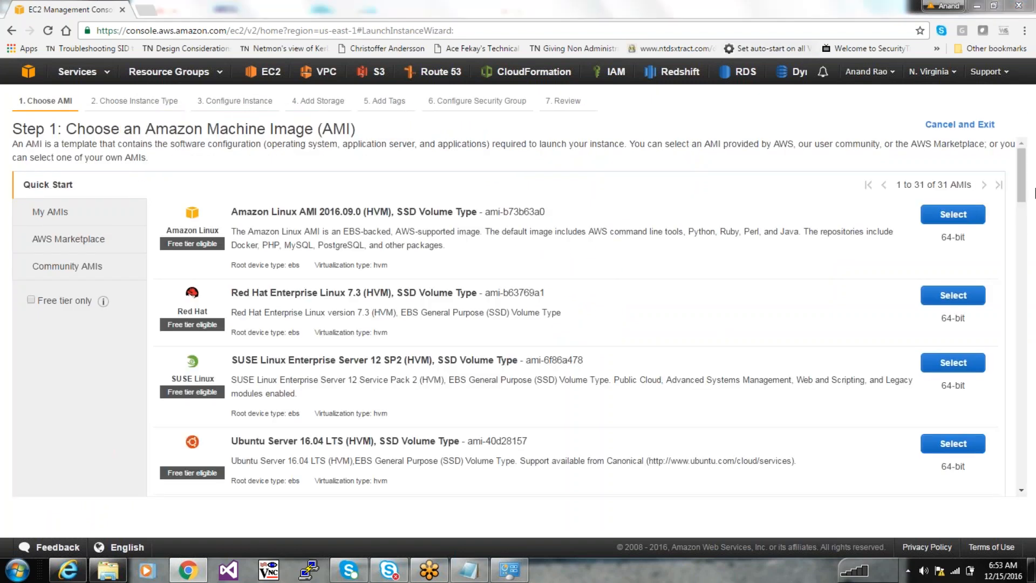
Step: Browse the Windows Server 2016 AMIs, highlighting the Base Nano image's AMI ID
mouse_move(1023, 182)
mouse_down()
mouse_move(1021, 269)
mouse_move(1018, 184)
mouse_up()
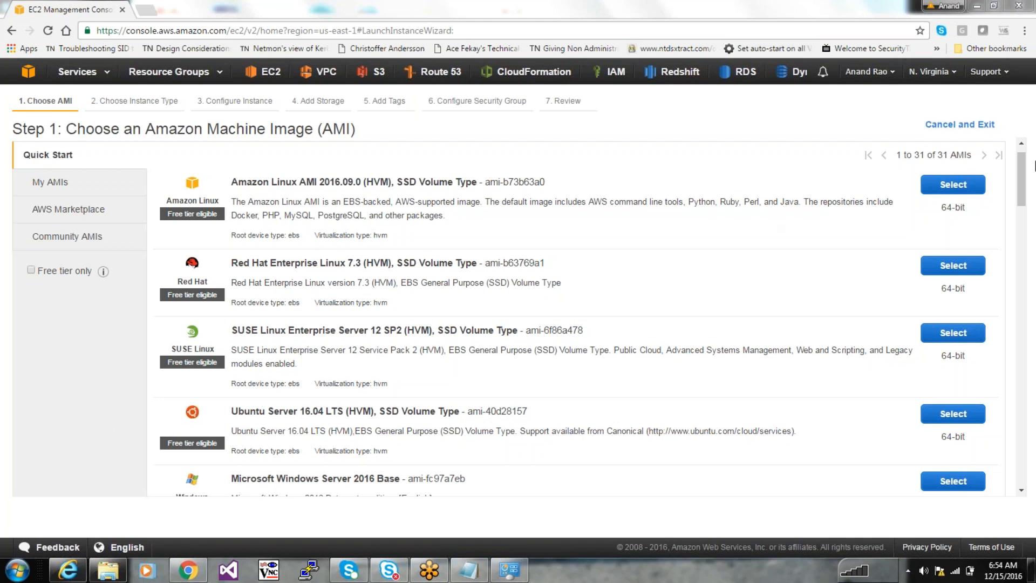
drag(1021, 178, 1021, 244)
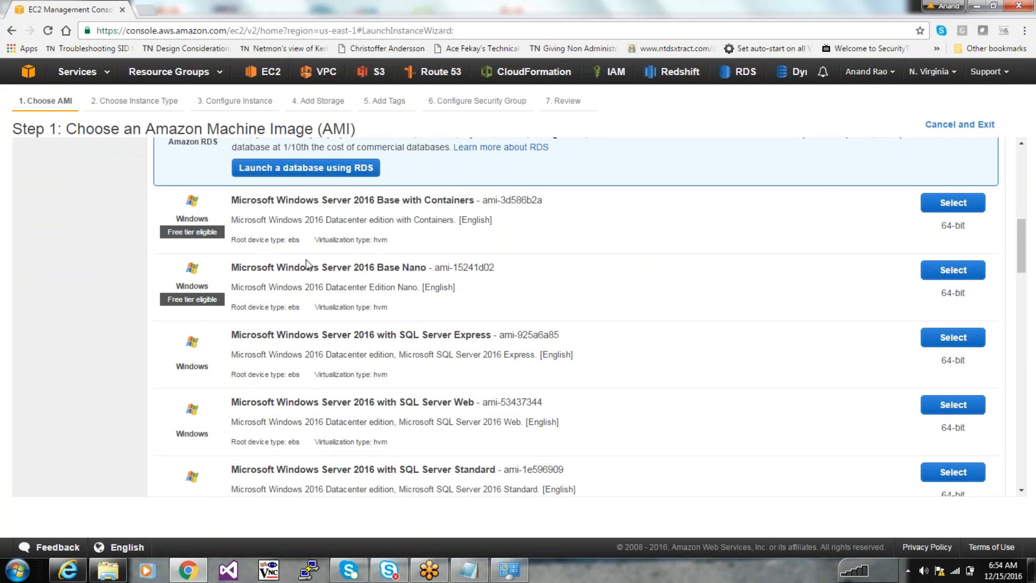
drag(306, 267, 375, 270)
click(376, 270)
drag(390, 269, 502, 273)
click(427, 268)
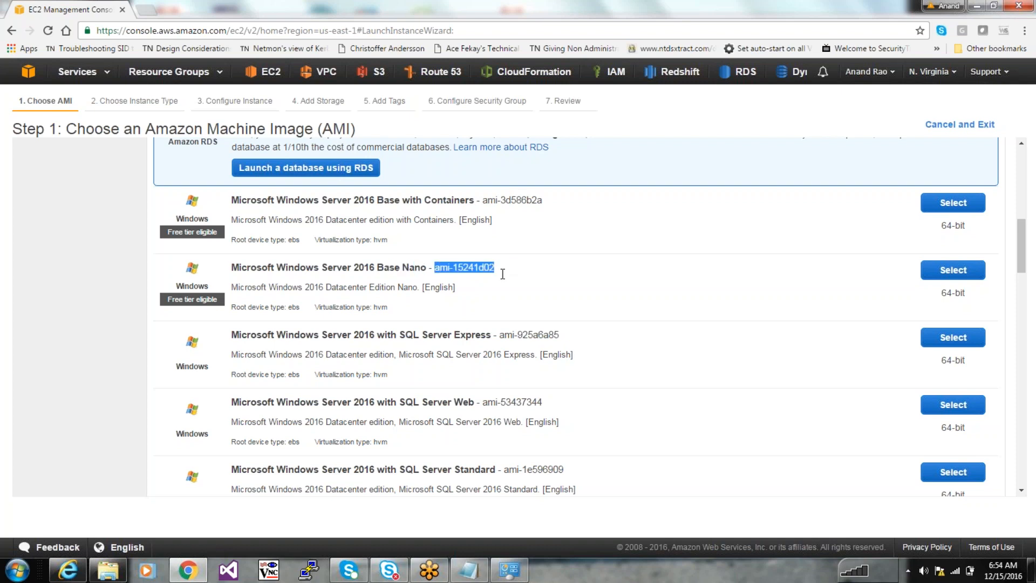
click(503, 274)
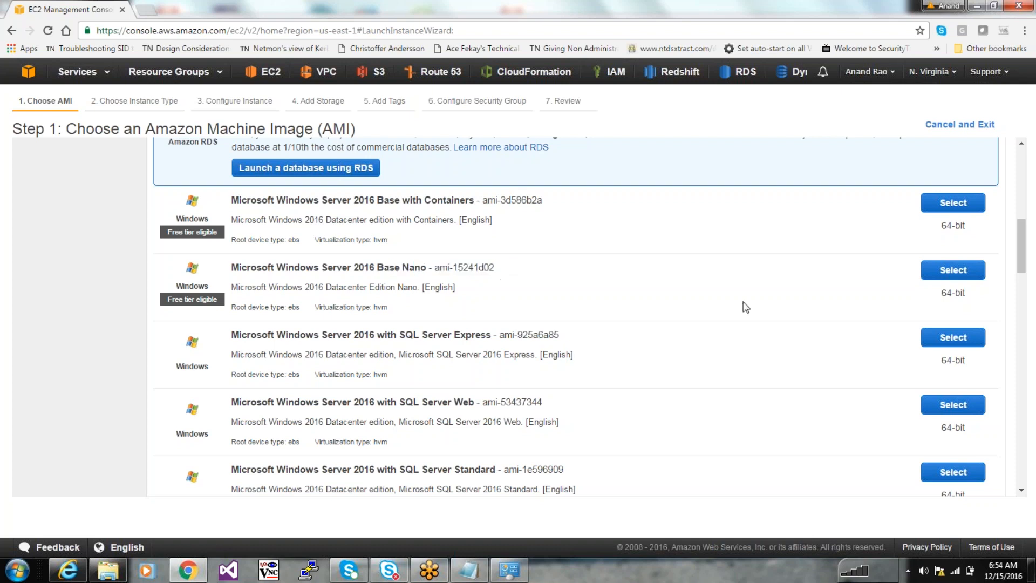
mouse_move(1025, 260)
mouse_down()
mouse_move(1028, 174)
mouse_move(1021, 270)
mouse_up()
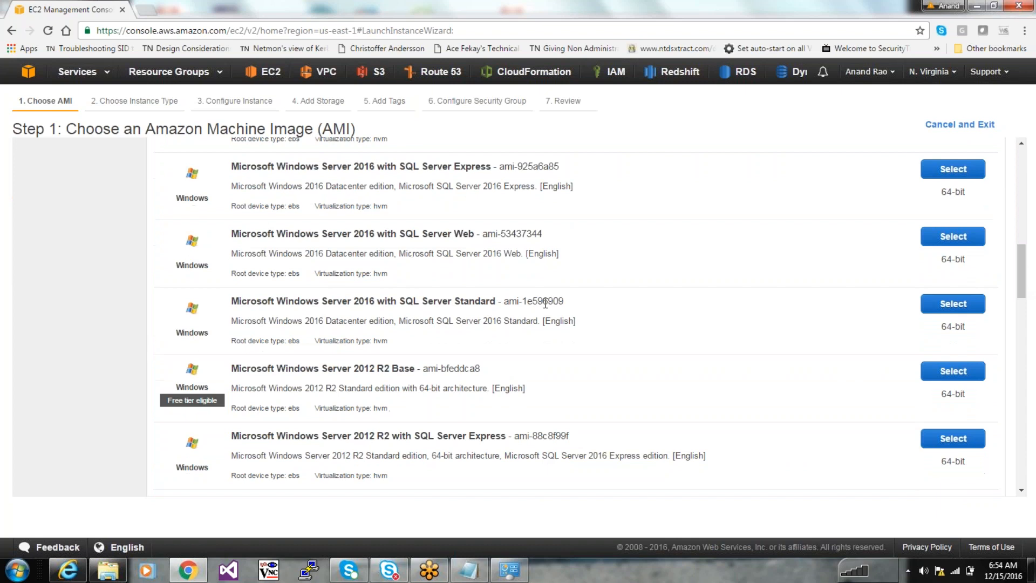
drag(1024, 279, 1022, 186)
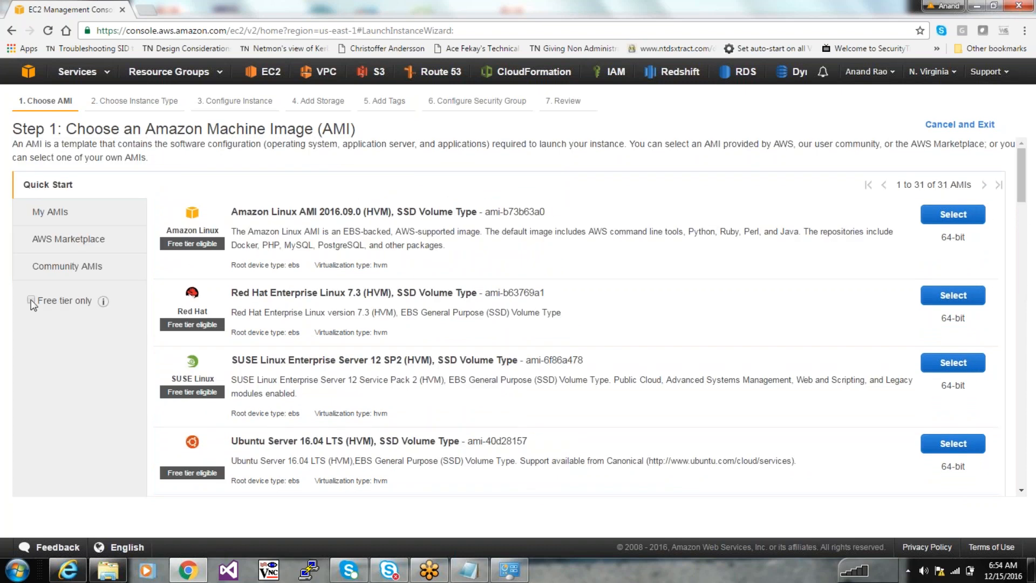
Step: Filter the AMIs to free tier only and select the Microsoft Windows Server 2016 Base image
mouse_move(96, 307)
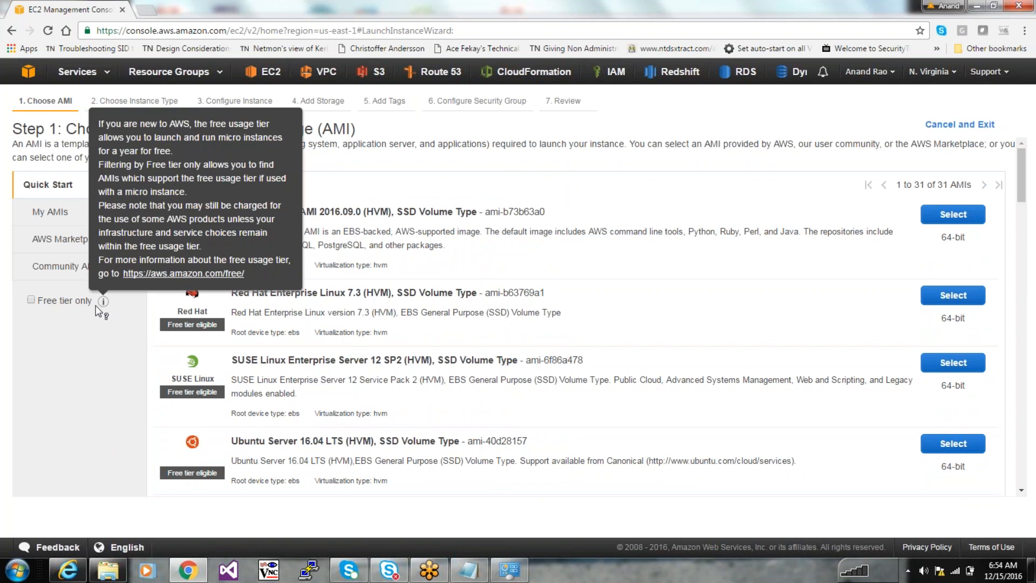
click(31, 300)
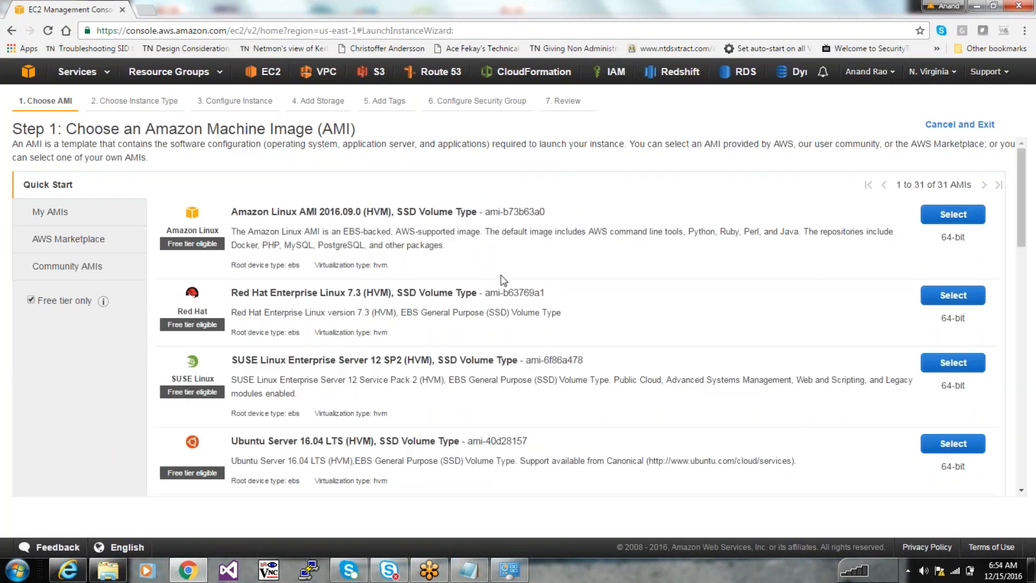
drag(1022, 200, 1026, 259)
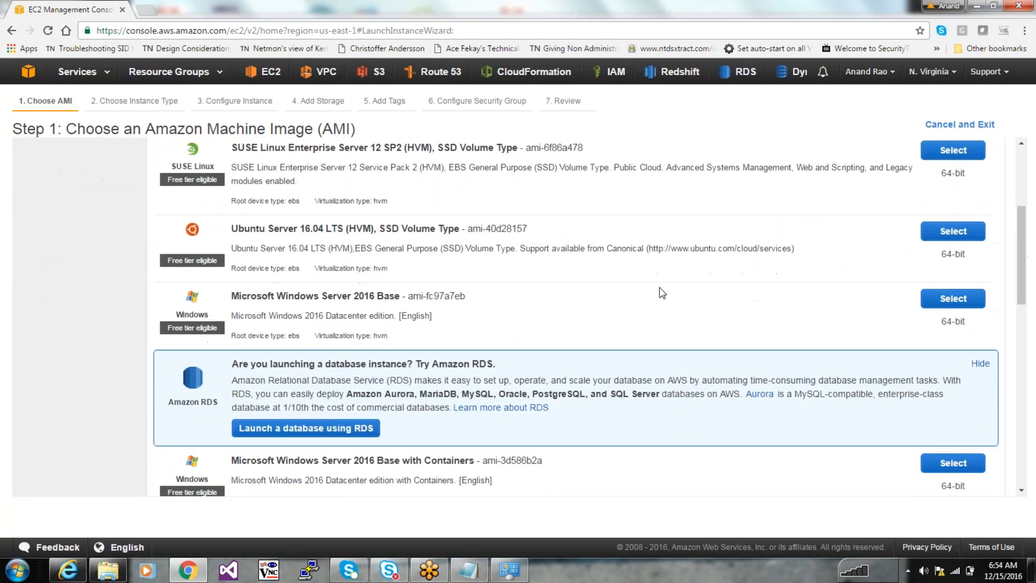
drag(285, 297, 415, 298)
click(732, 296)
click(963, 299)
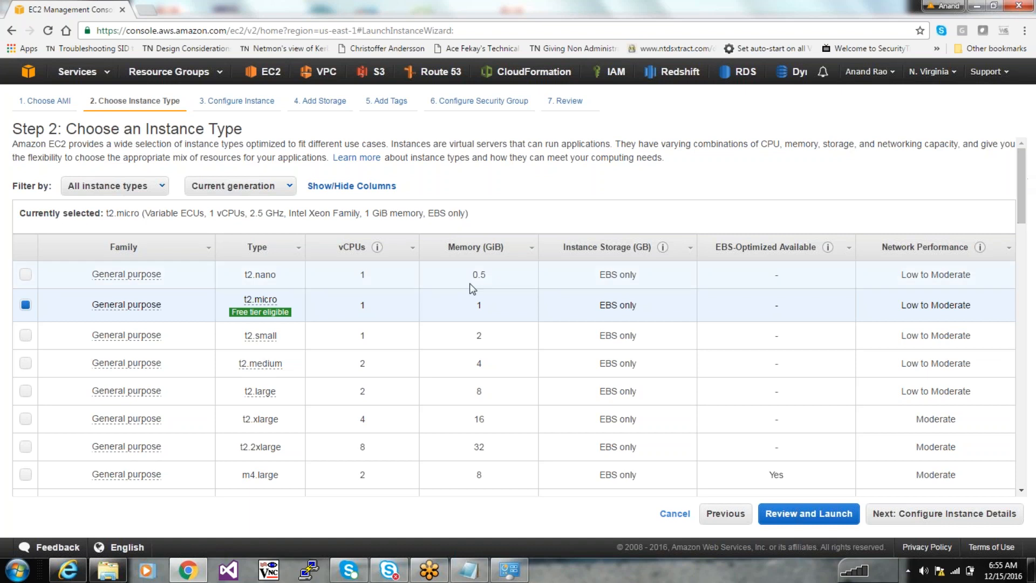
Step: Filter instance types to GPU instances and compare the g2.2xlarge and g2.8xlarge types
click(138, 190)
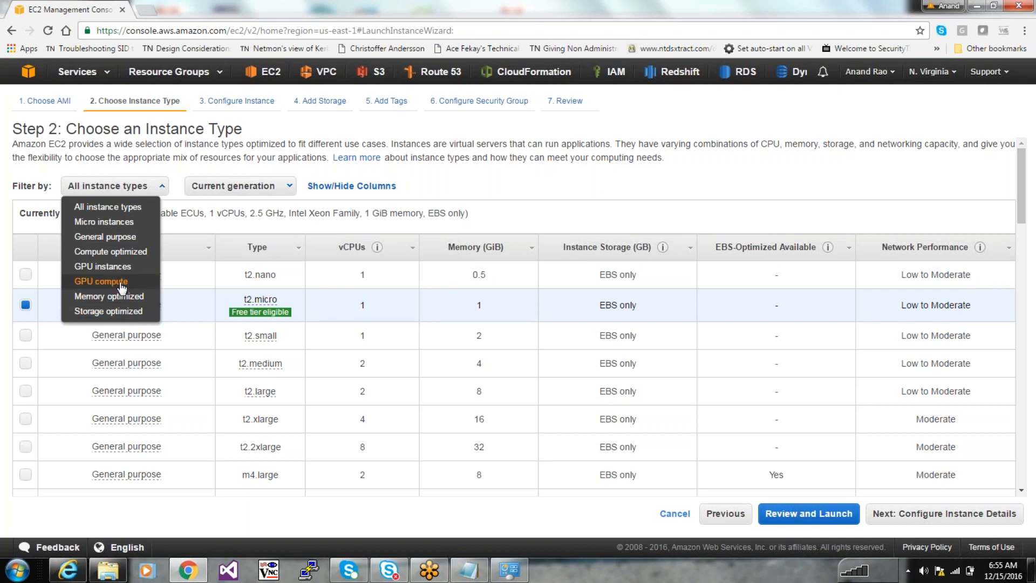
click(103, 267)
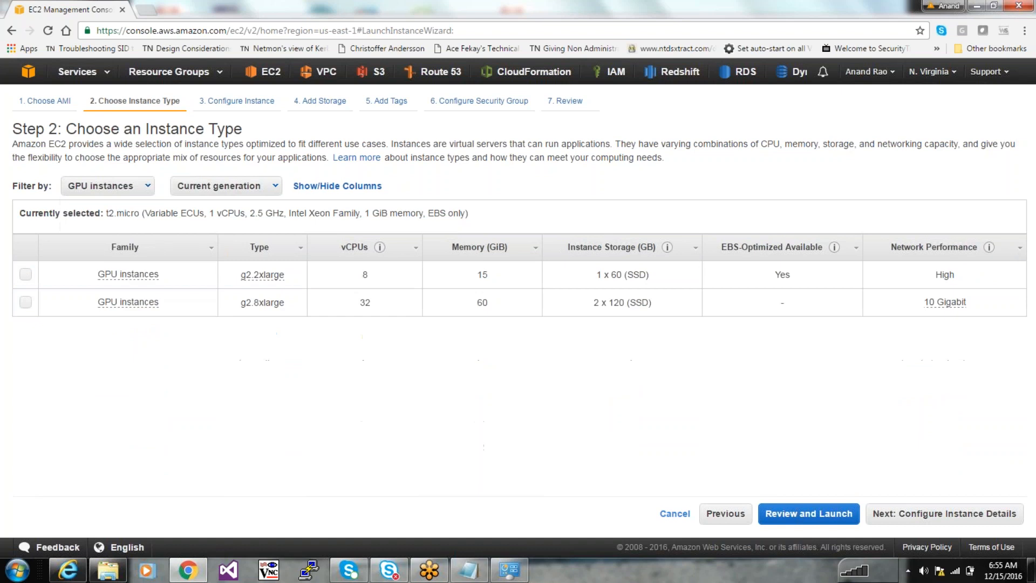
click(375, 277)
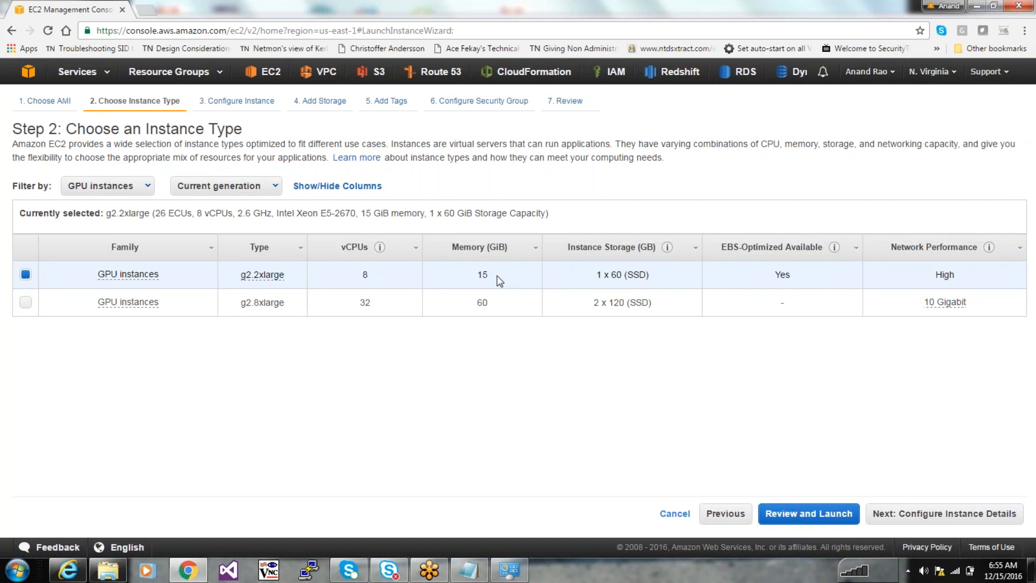
click(367, 306)
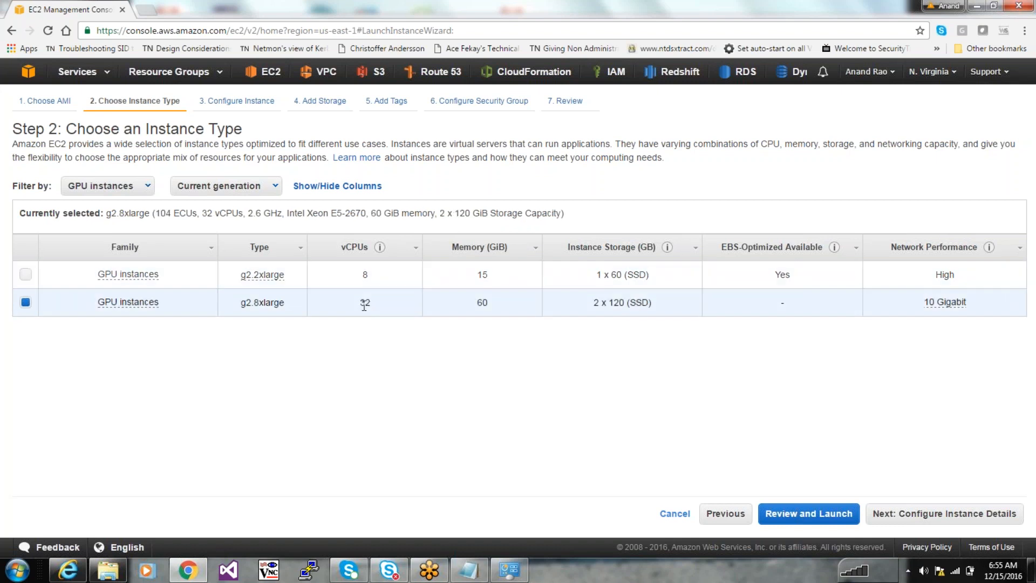
double_click(365, 303)
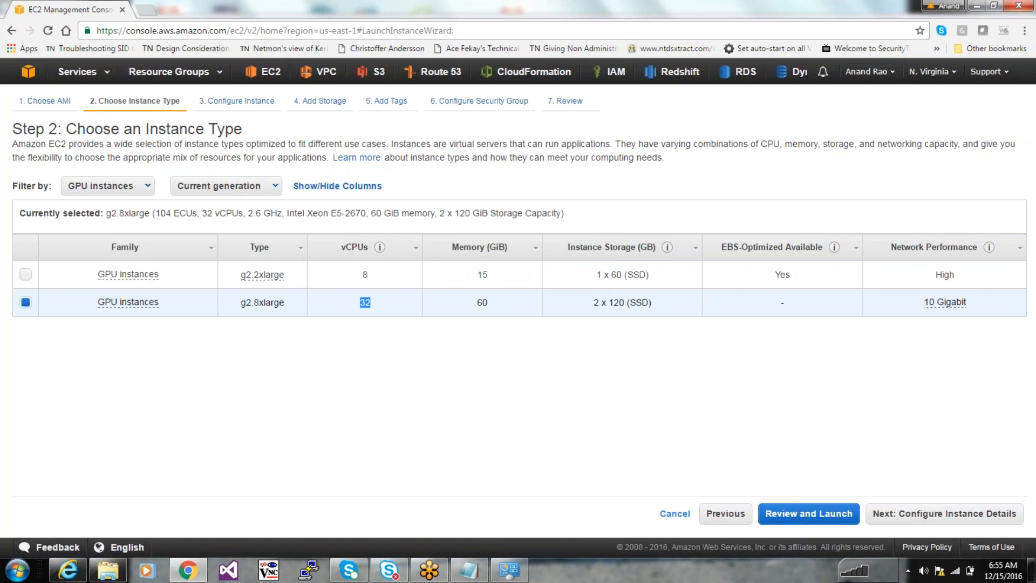
double_click(482, 303)
click(427, 297)
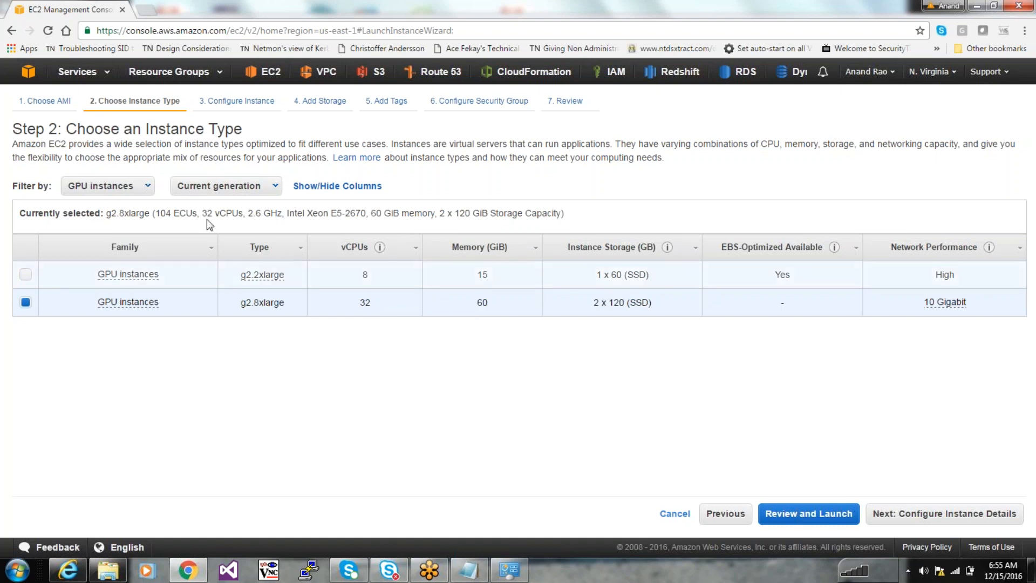
Step: Switch the instance type filter through Micro instances and General purpose back to All instance types
click(121, 188)
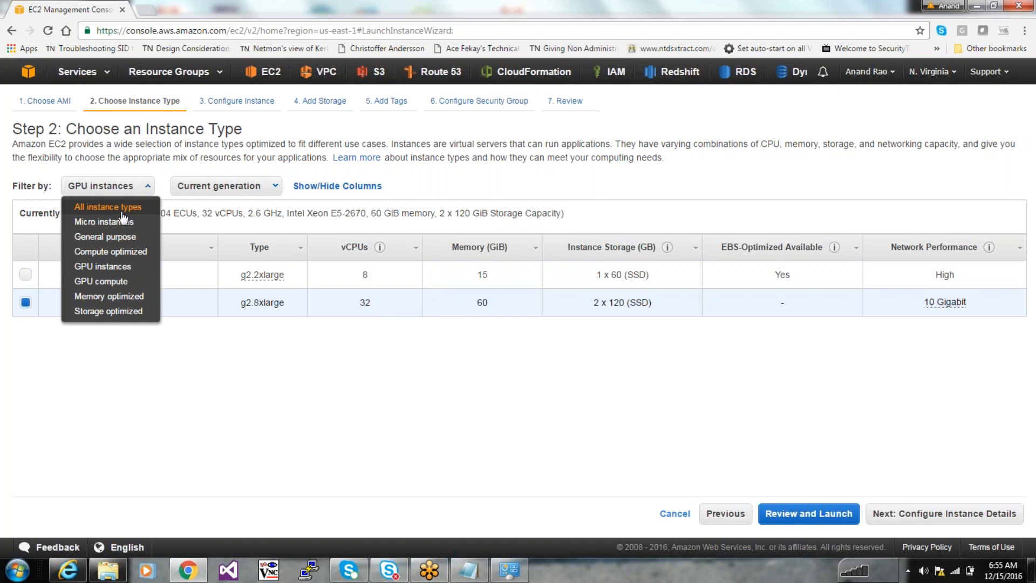
click(104, 222)
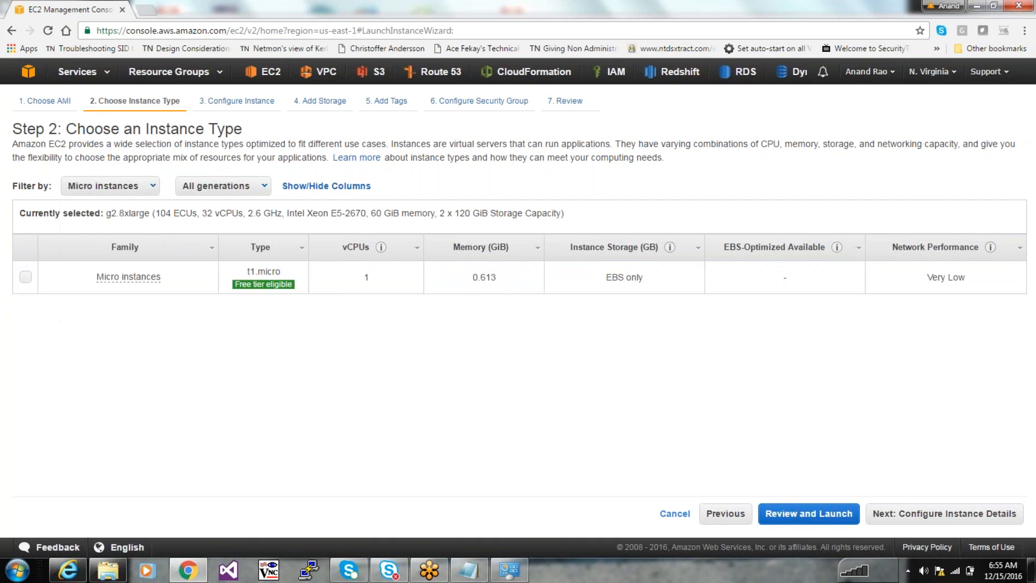
click(108, 186)
click(106, 234)
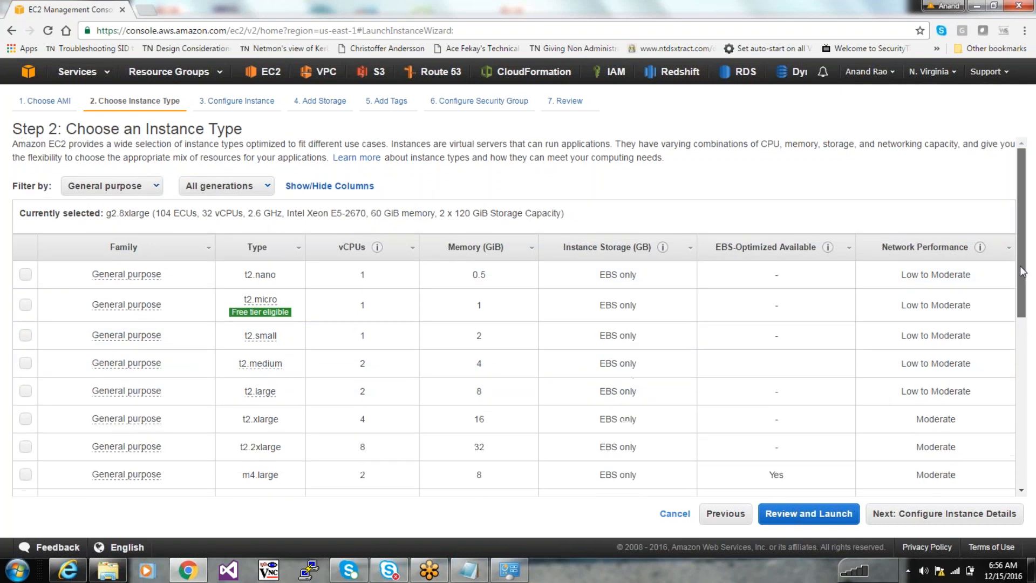
click(127, 186)
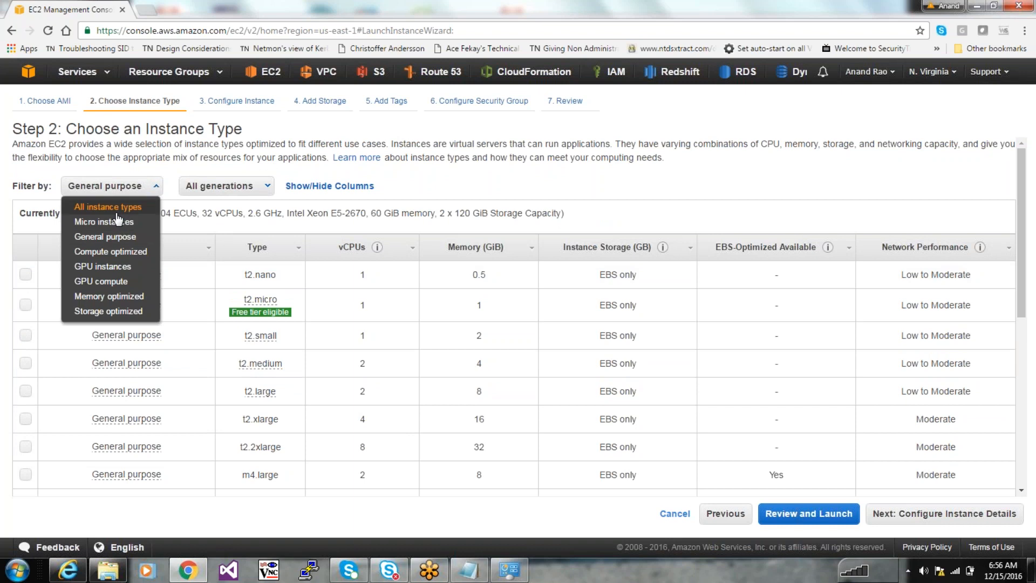
click(118, 209)
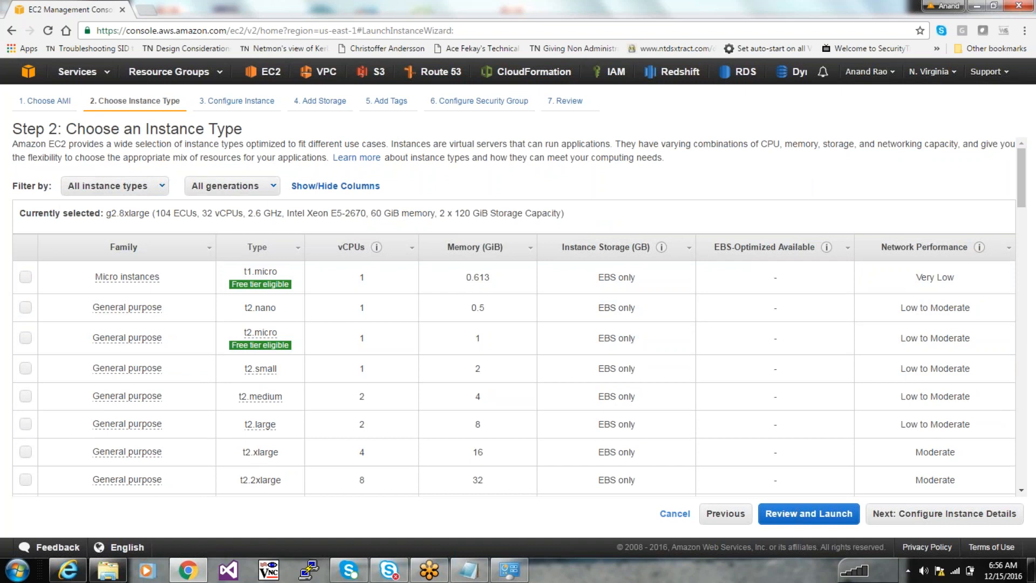
Step: Select the t2.micro instance type and continue to Configure Instance Details
click(26, 339)
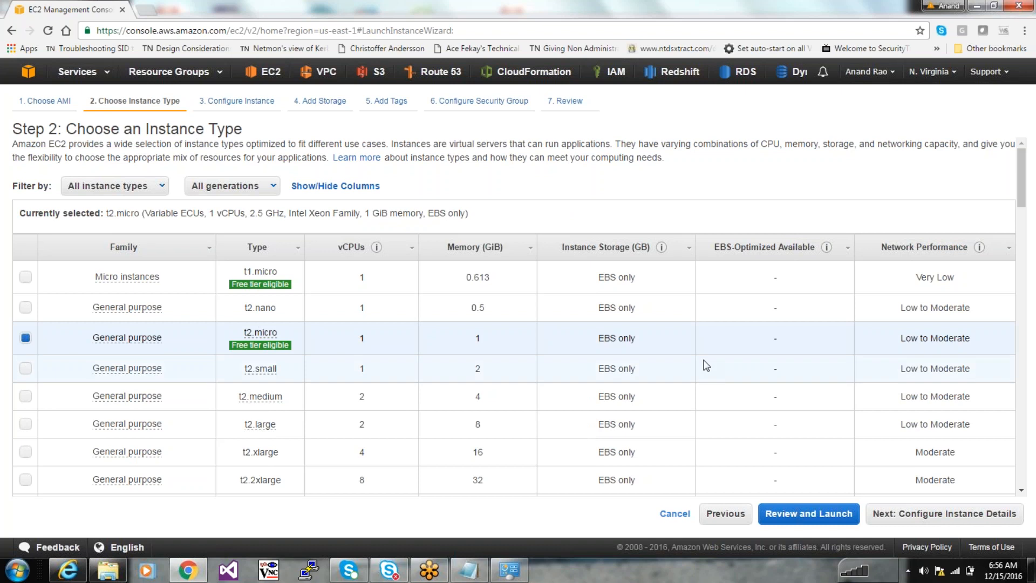
double_click(607, 340)
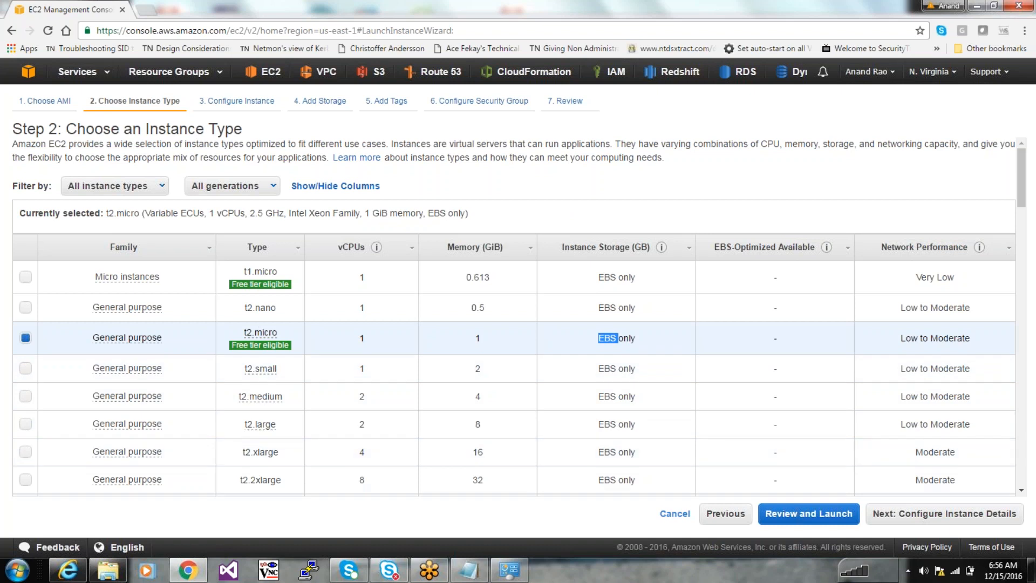
click(958, 525)
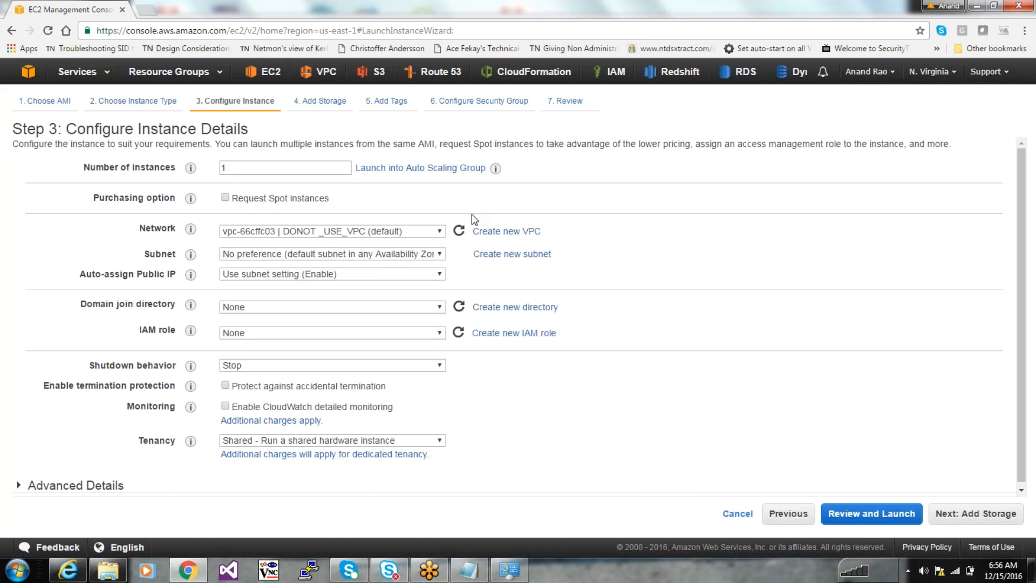
Step: Review the Network, Subnet and Auto-assign Public IP options on the instance details page
click(409, 229)
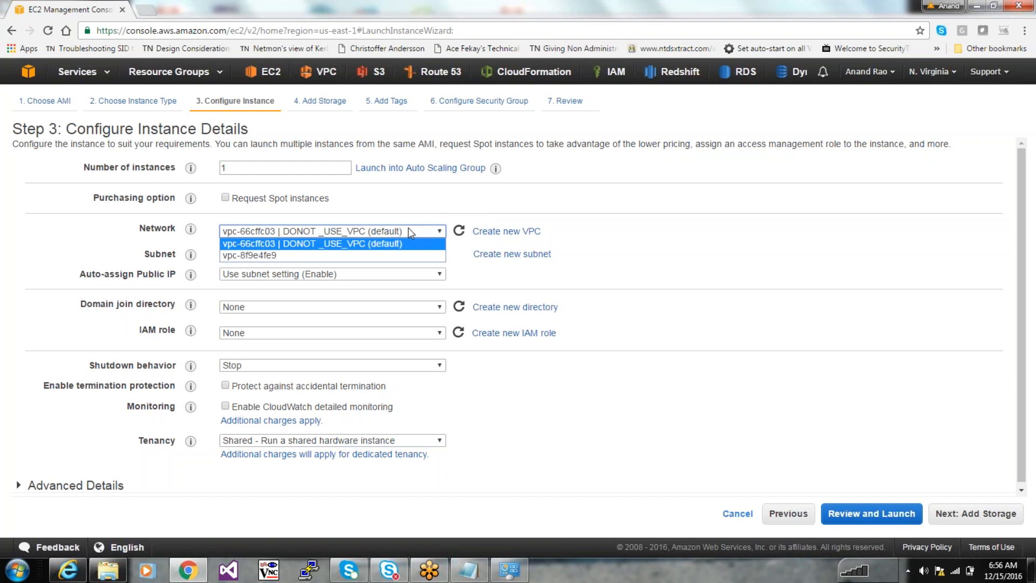
click(321, 244)
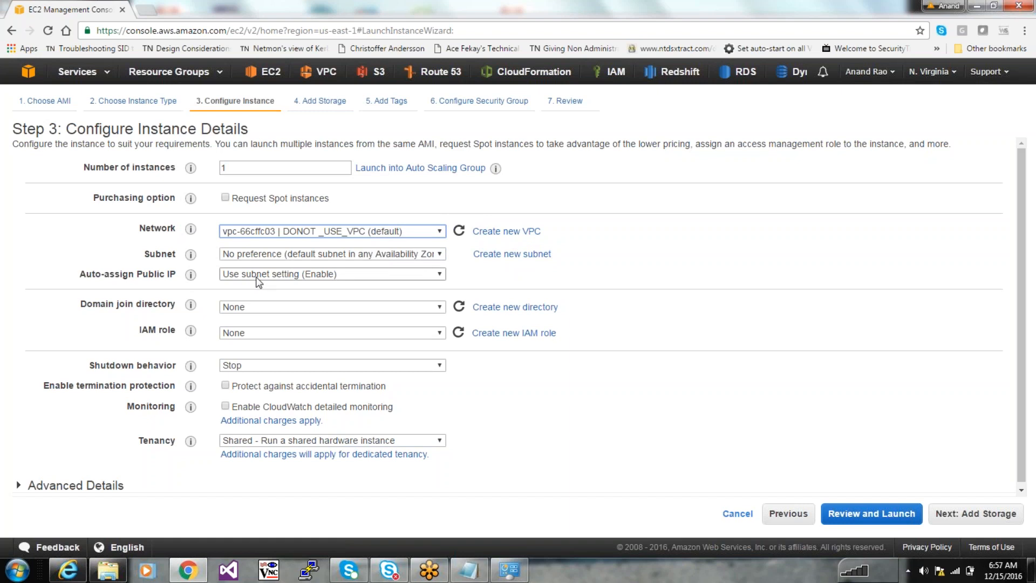
click(342, 255)
click(344, 259)
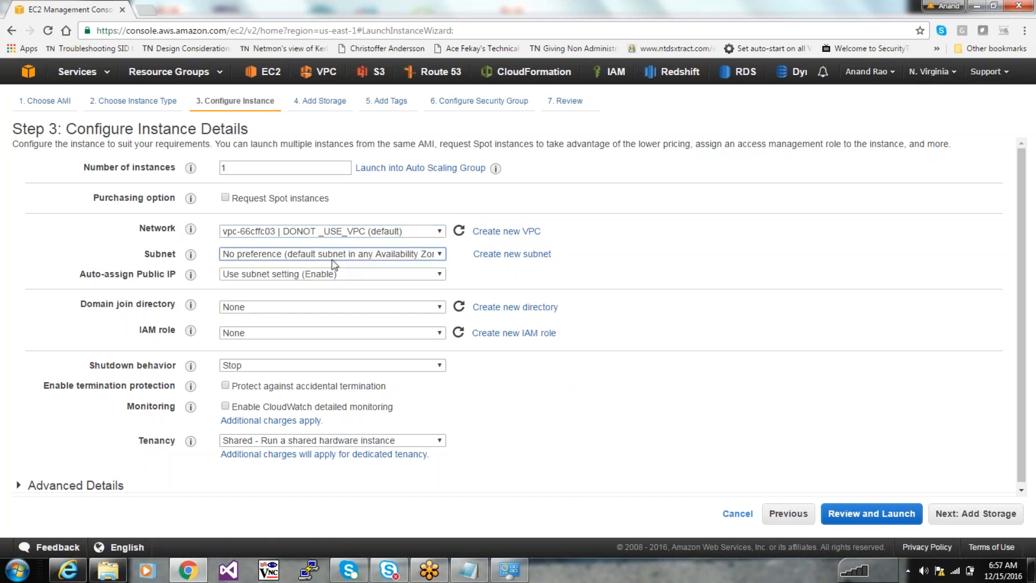
click(306, 275)
click(308, 277)
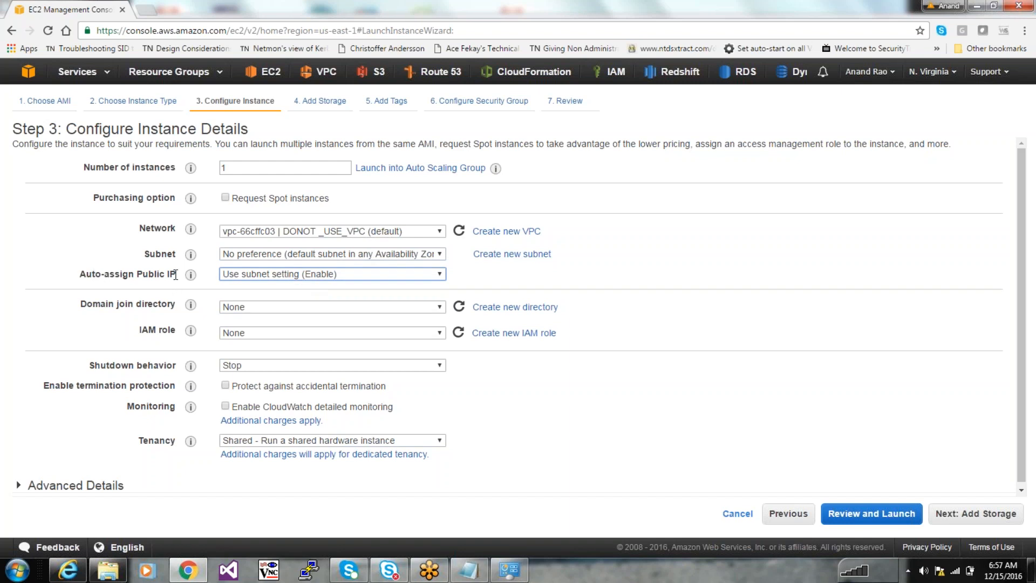
drag(175, 275, 79, 275)
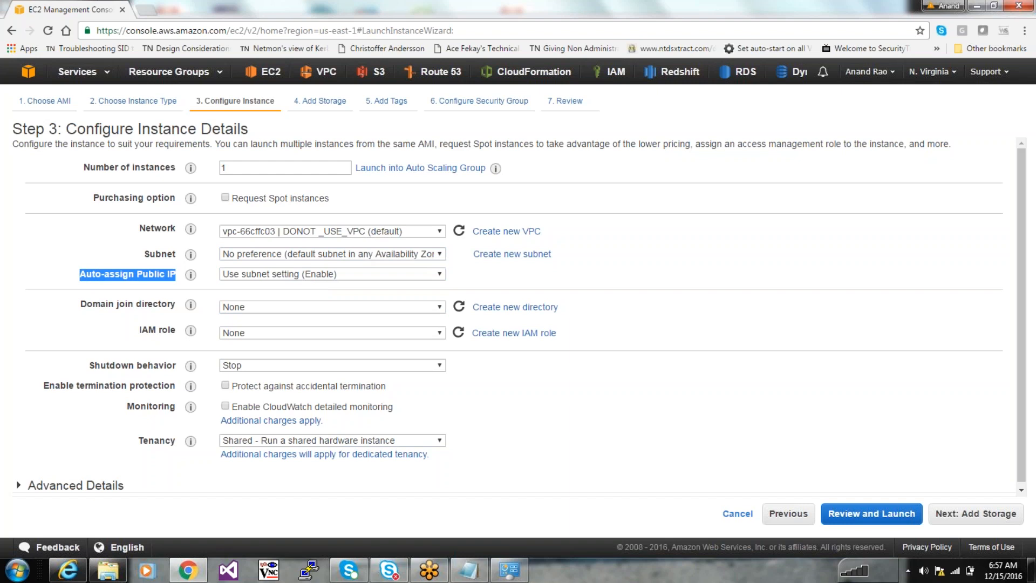
click(161, 273)
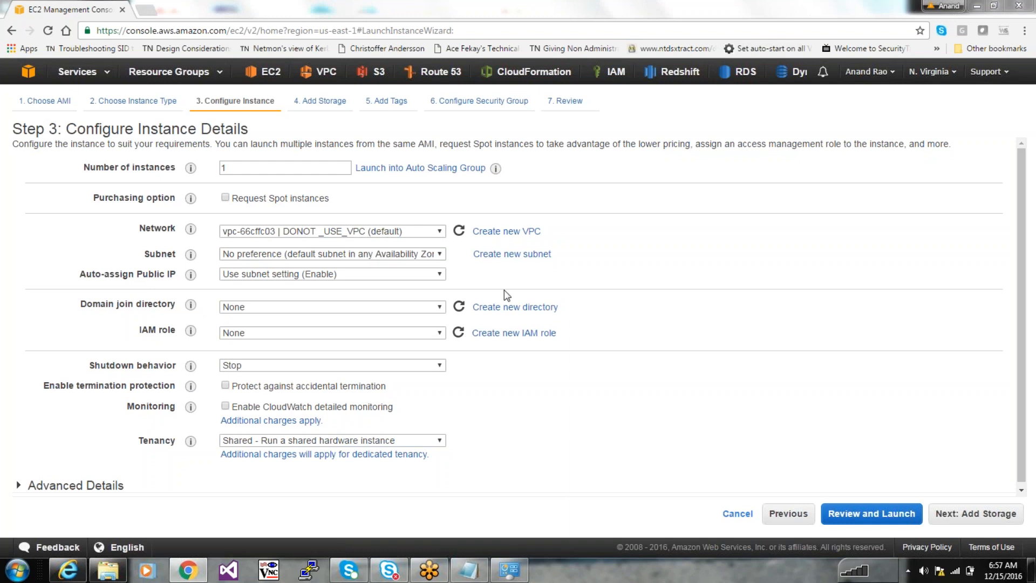
click(265, 275)
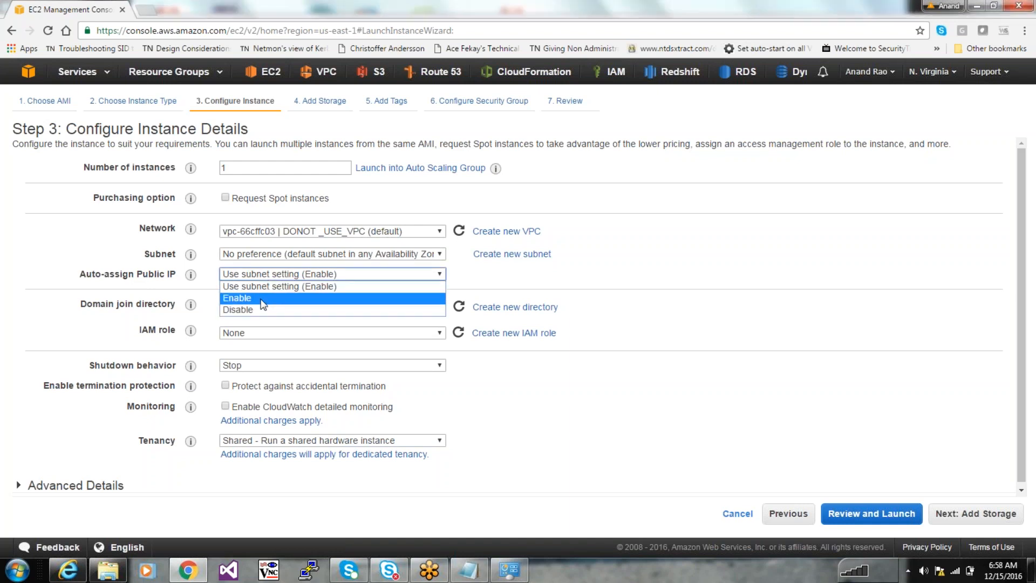
click(283, 288)
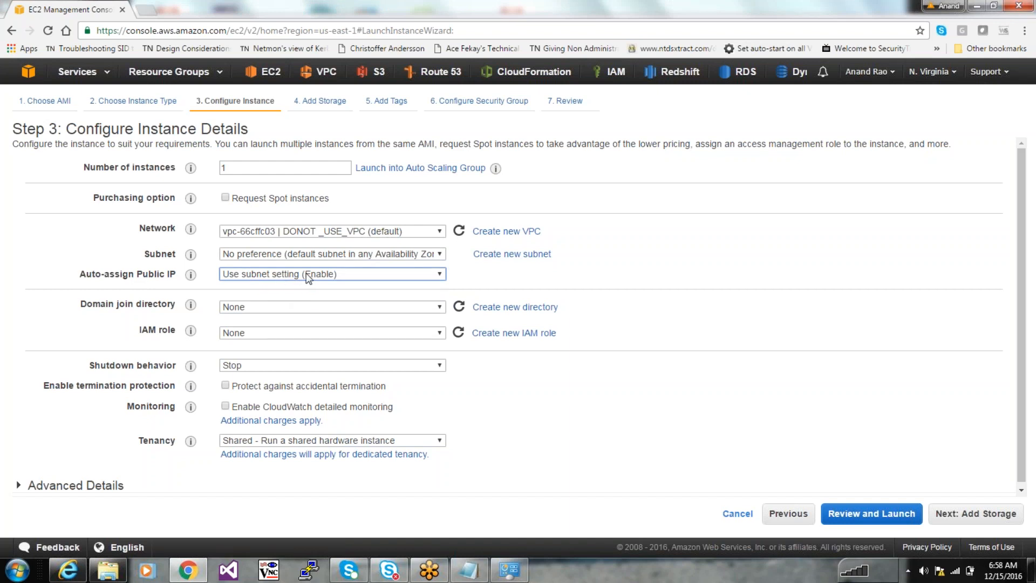
Step: Inspect the available subnets by Availability Zone and the list of AWS regions
click(935, 78)
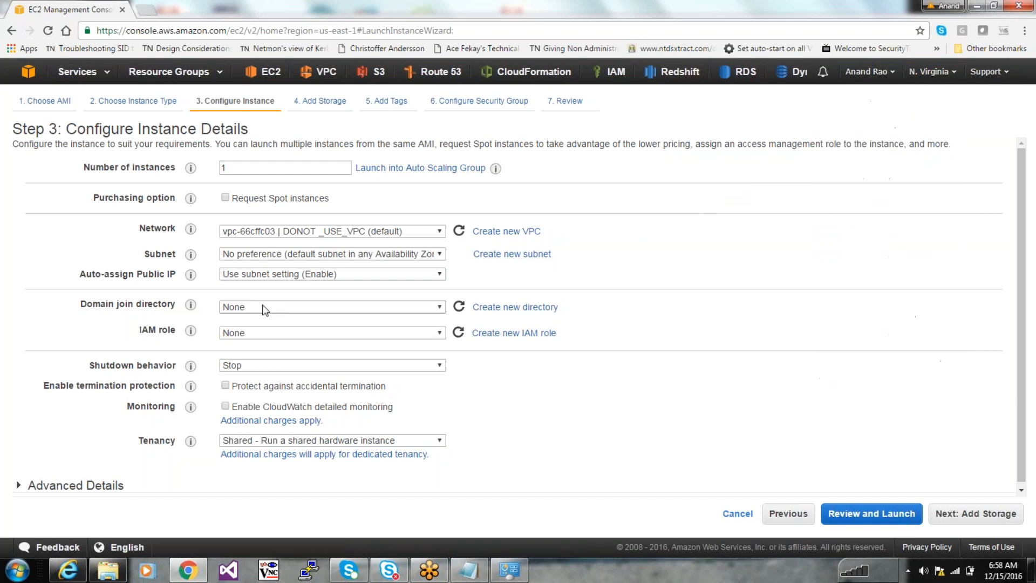
click(328, 255)
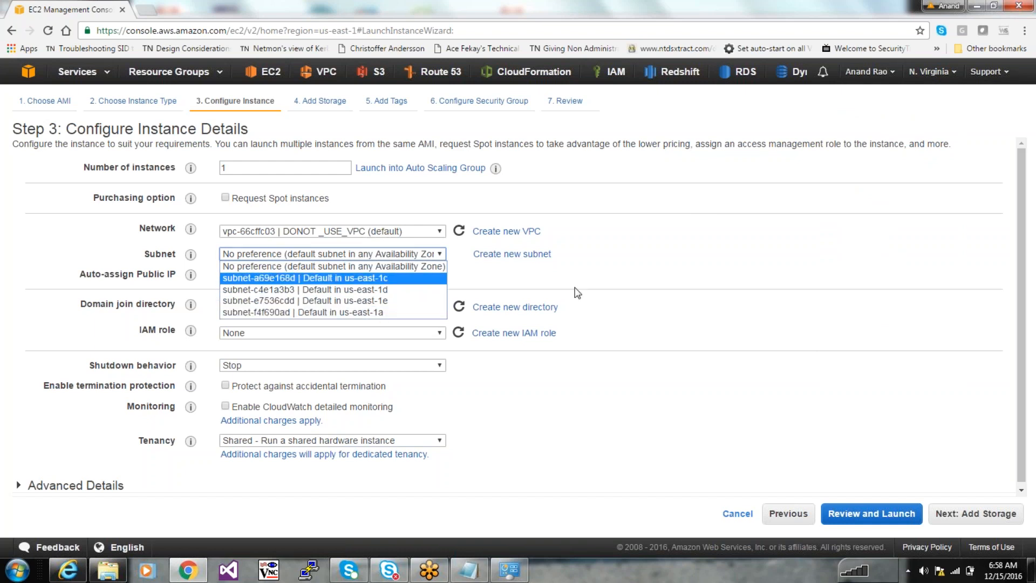
click(931, 71)
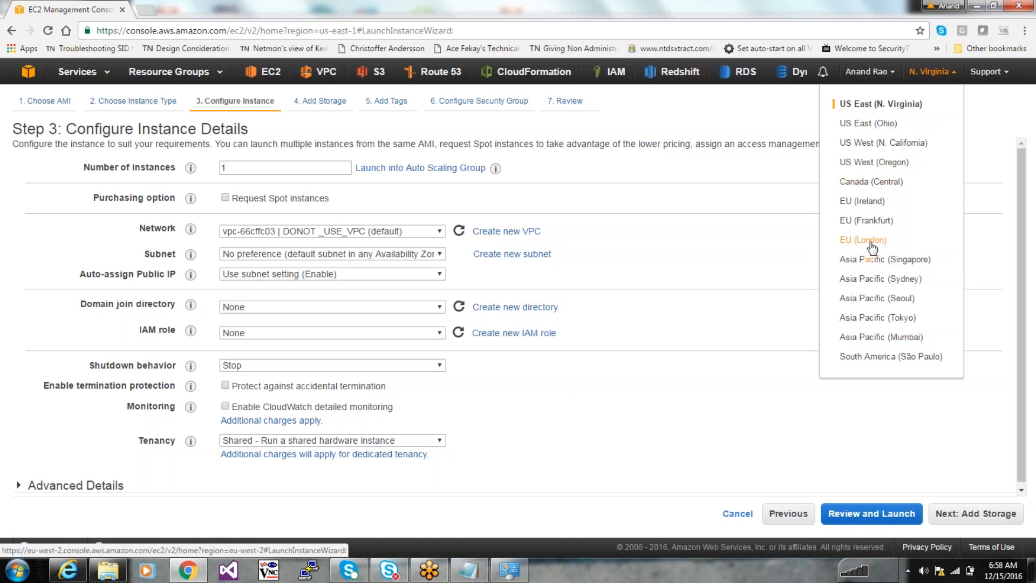
click(614, 271)
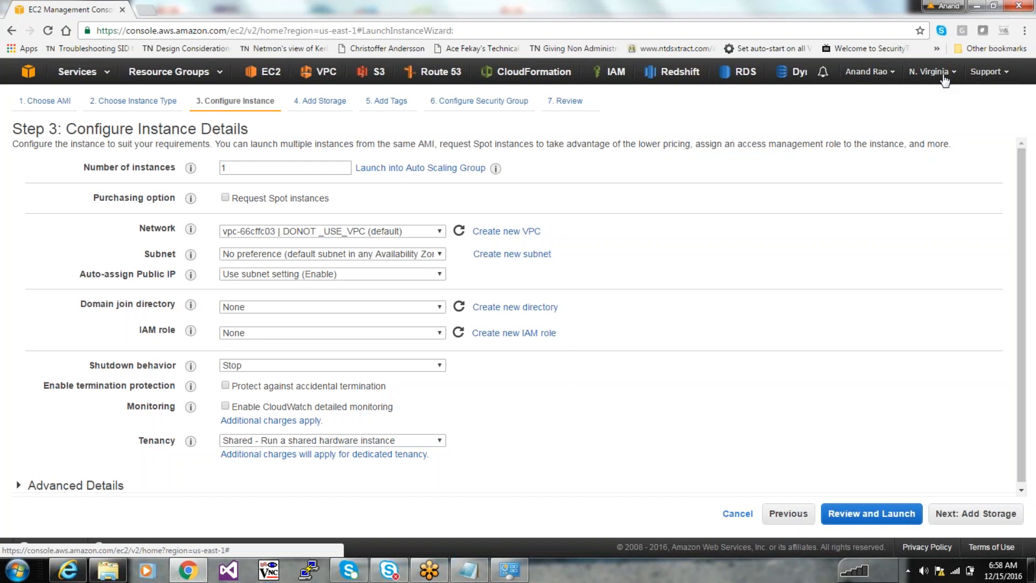
Step: Launch Paint and draw a large rectangle representing a region
key(super+r)
text(mspaint)
key(Return)
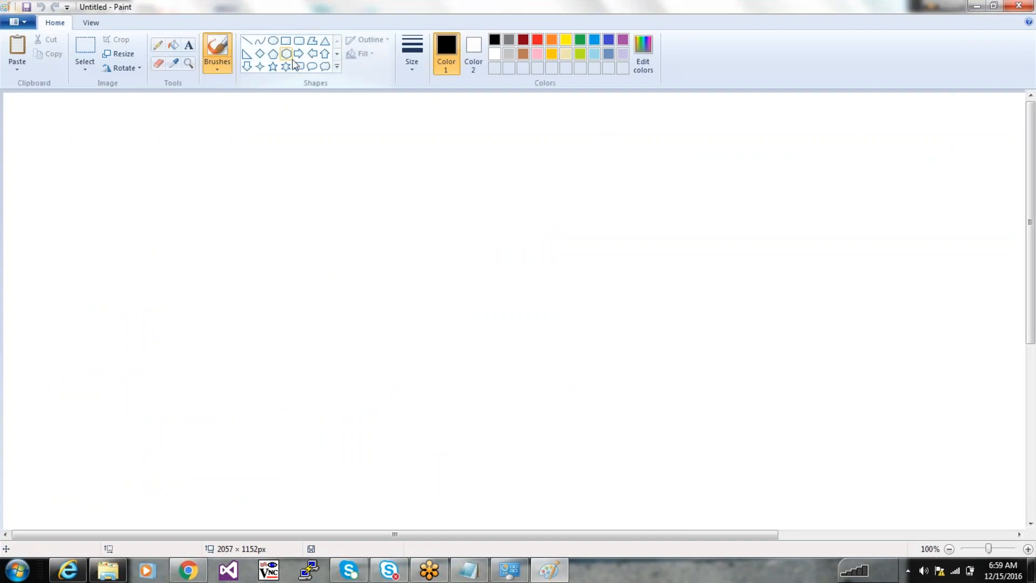
click(286, 41)
drag(229, 181, 804, 432)
click(238, 123)
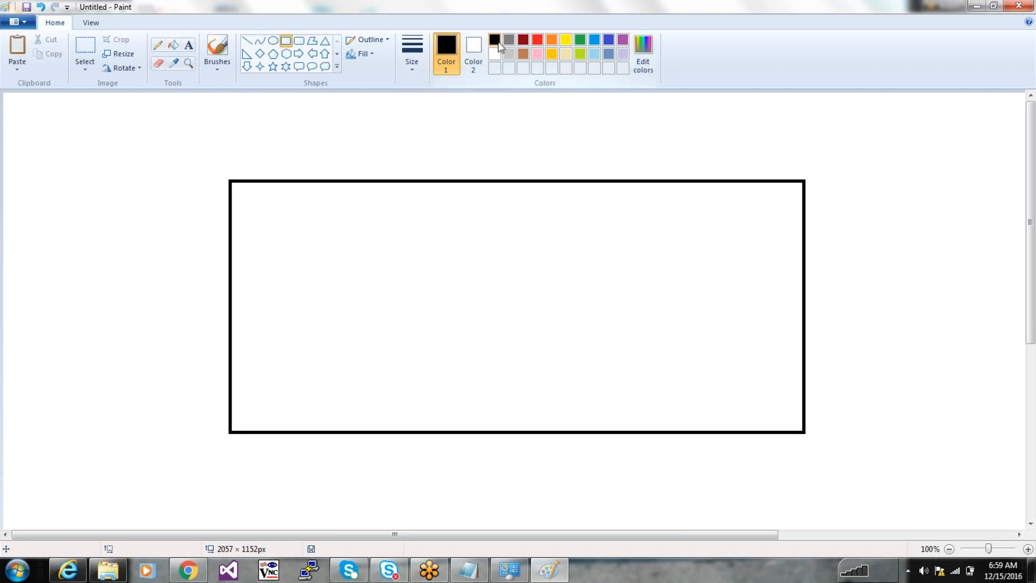
Step: Draw four ellipses inside the rectangle to represent Availability Zones
click(273, 42)
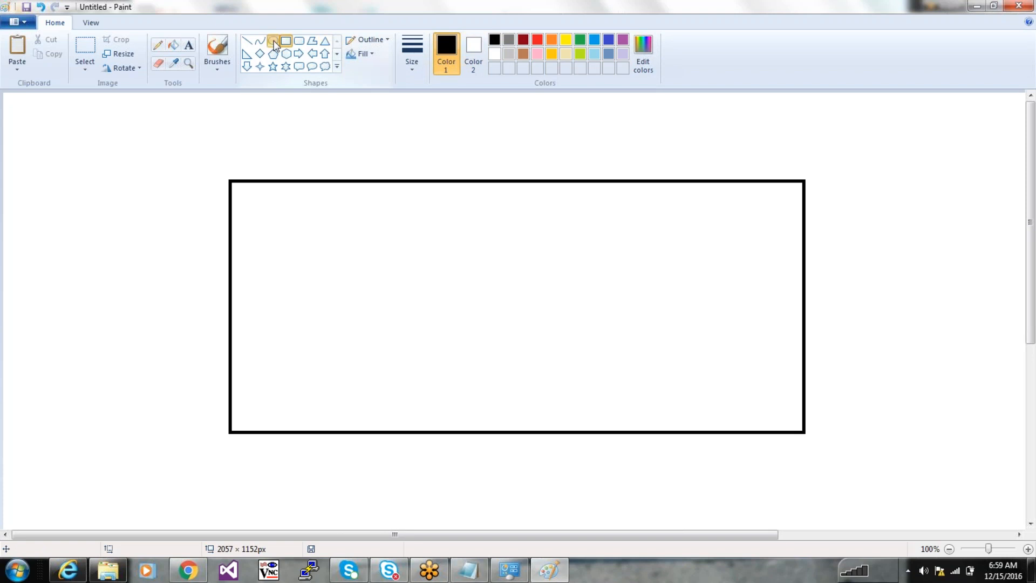
mouse_move(268, 218)
mouse_down()
mouse_move(419, 294)
mouse_move(432, 315)
mouse_up()
drag(576, 222, 738, 318)
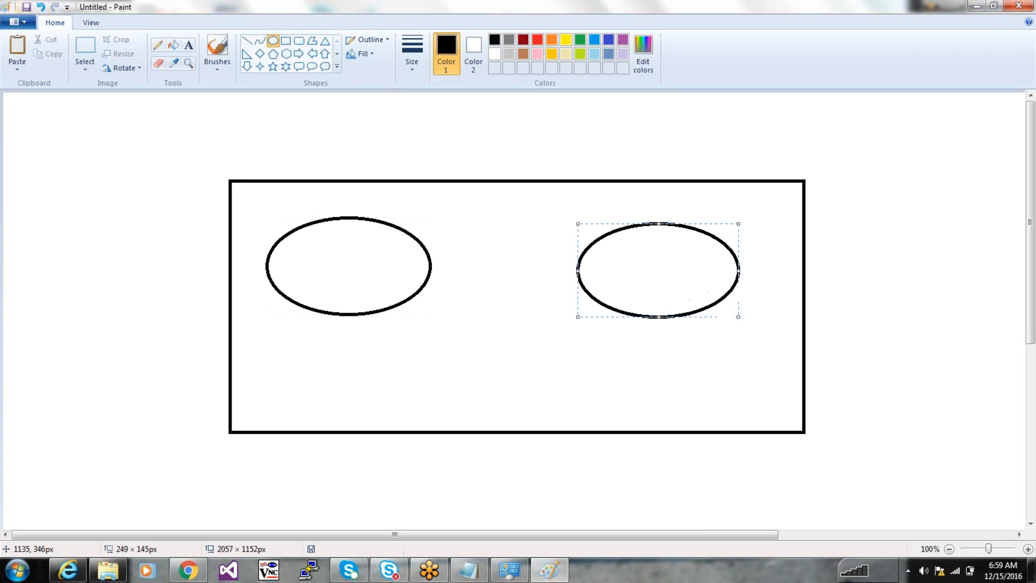
drag(310, 336, 473, 417)
drag(605, 335, 763, 413)
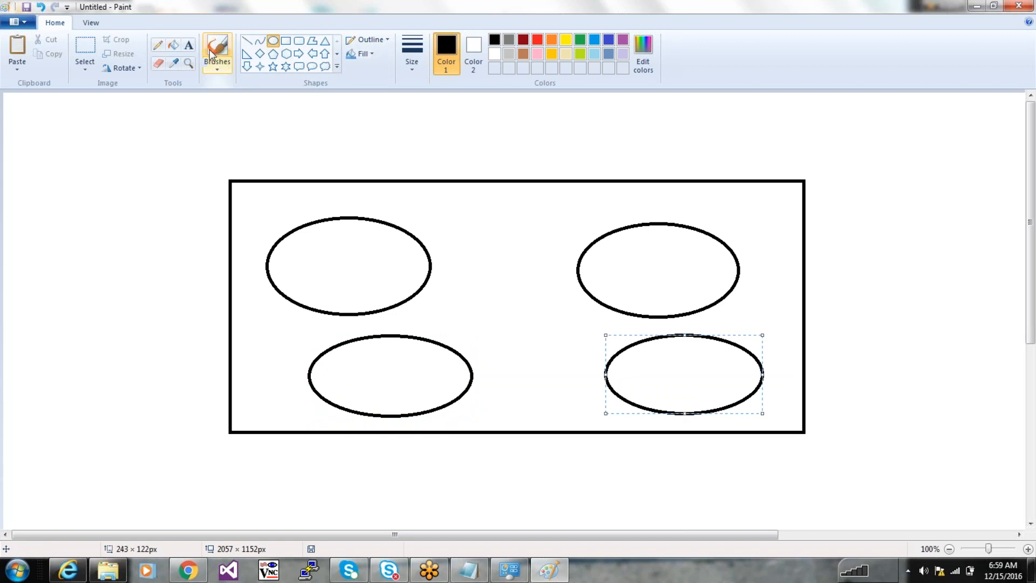
Step: Label the upper-left ellipse with the text AZ
click(188, 45)
click(319, 271)
text(AZ)
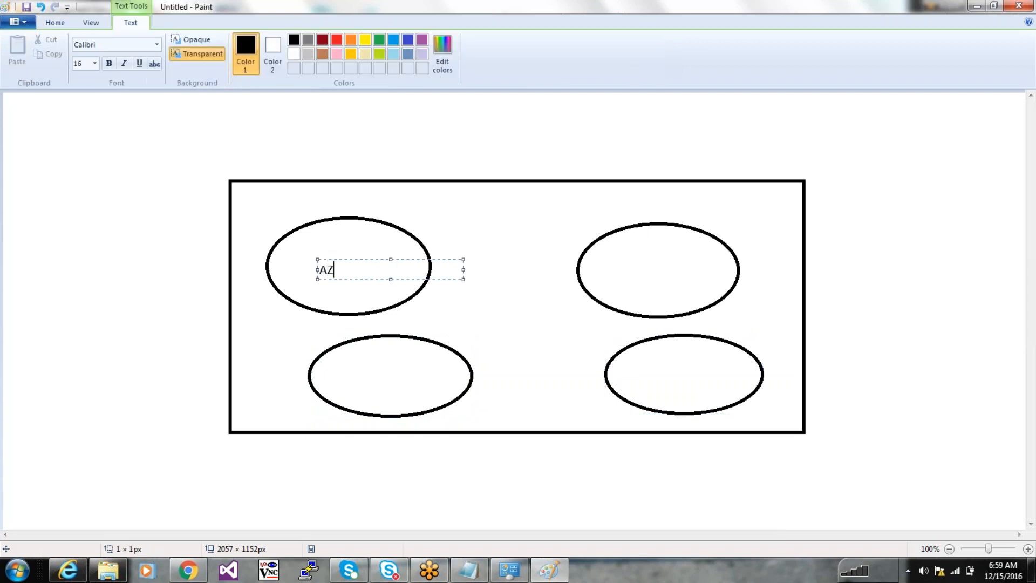
click(574, 199)
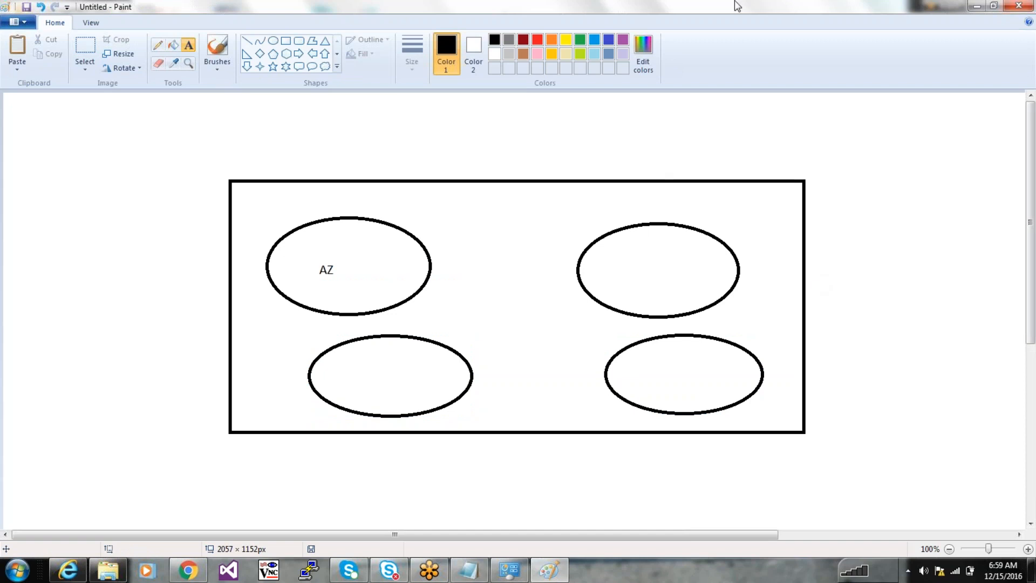
mouse_move(734, 2)
mouse_down()
mouse_move(707, 34)
mouse_move(634, 232)
mouse_up()
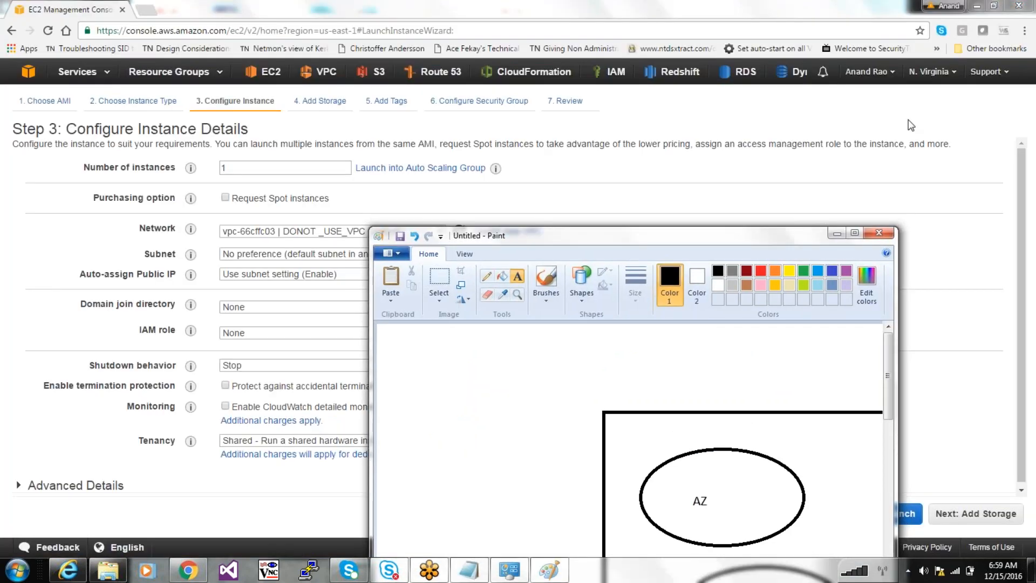
click(855, 233)
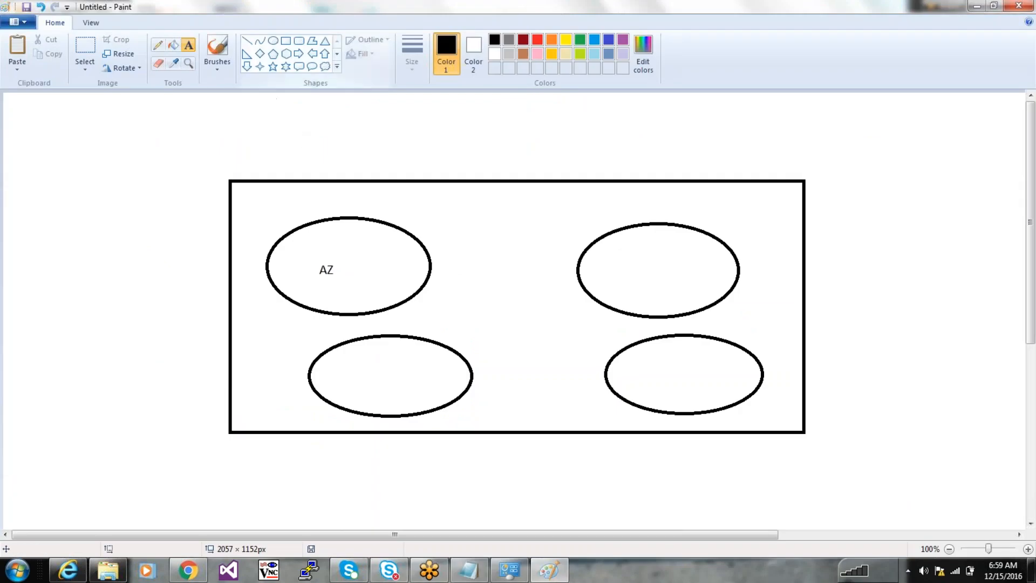
click(391, 273)
click(675, 269)
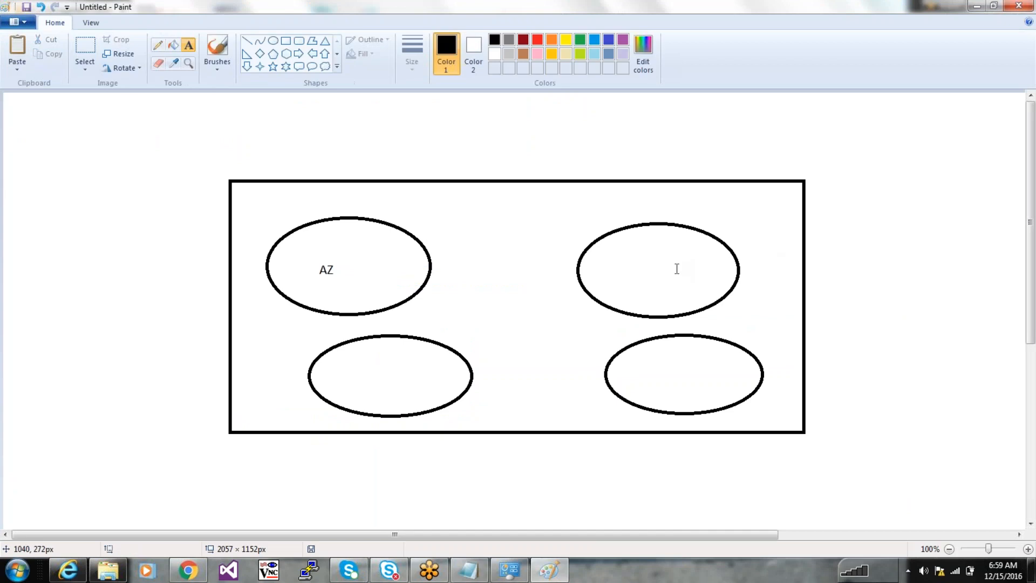
click(675, 269)
click(653, 363)
click(387, 390)
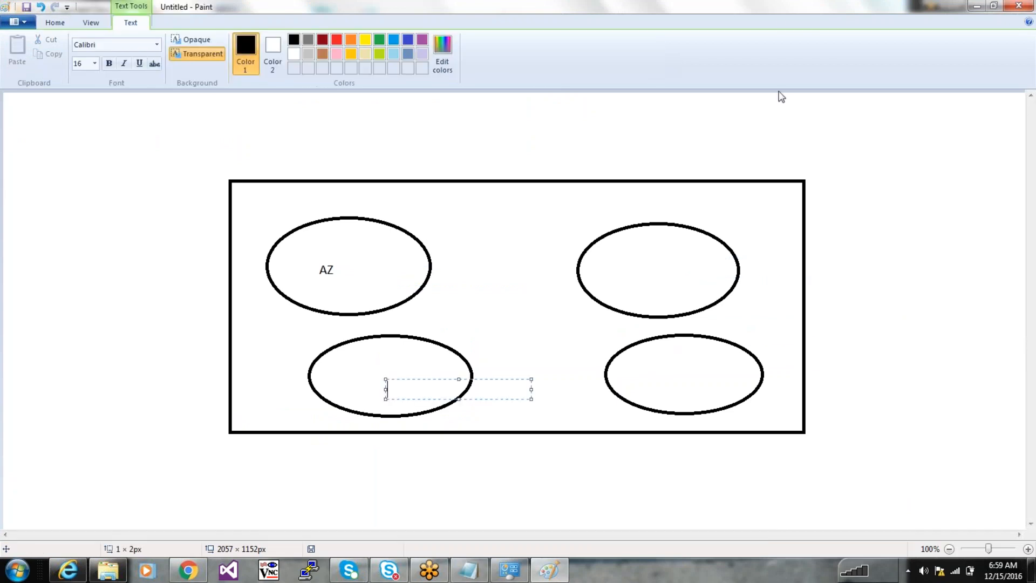
Step: Switch back to the EC2 instance configuration page in the browser
double_click(713, 7)
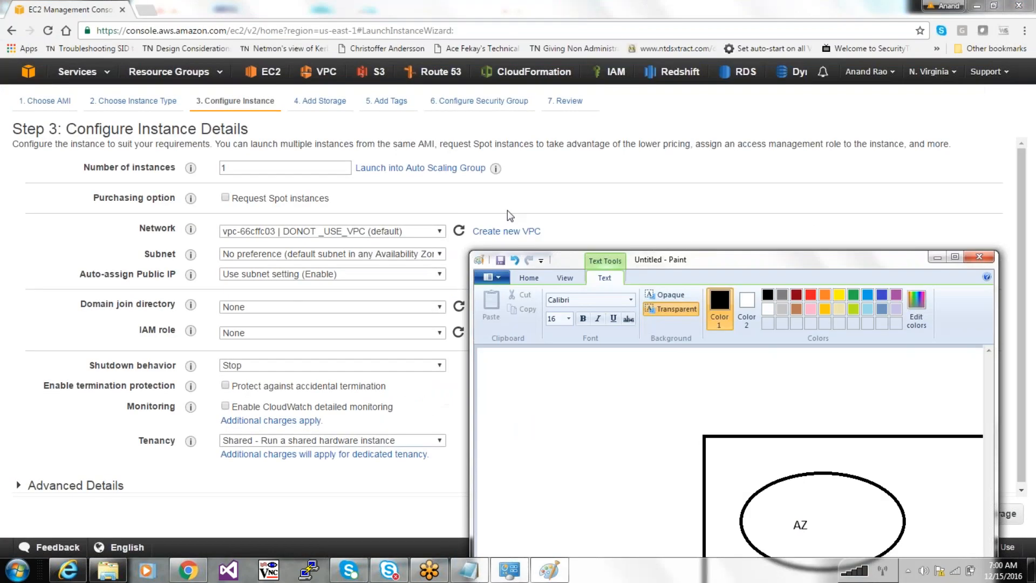
click(655, 198)
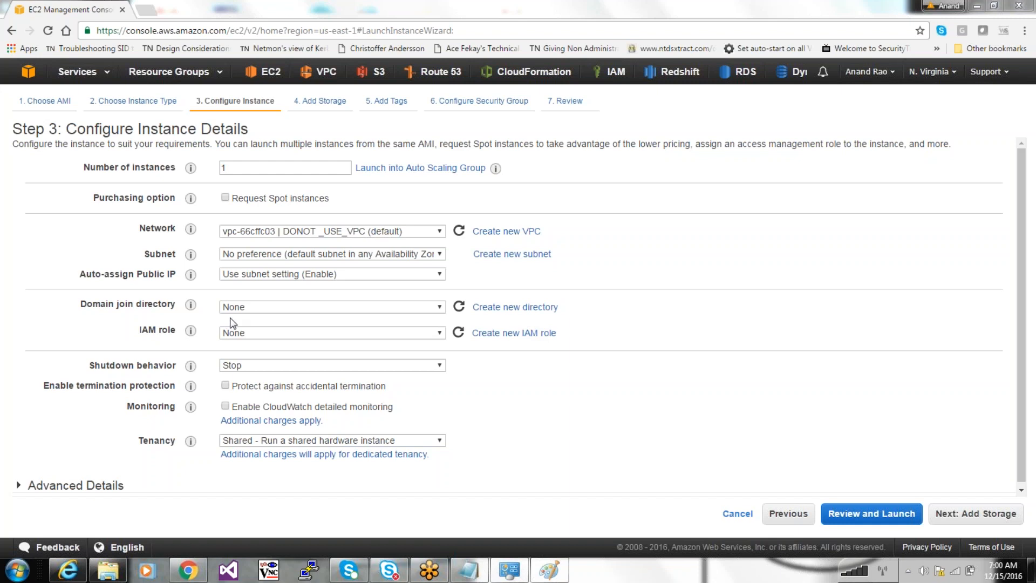
Step: Review the domain join directory, IAM role, monitoring and tenancy options on the instance details page
click(254, 307)
click(260, 319)
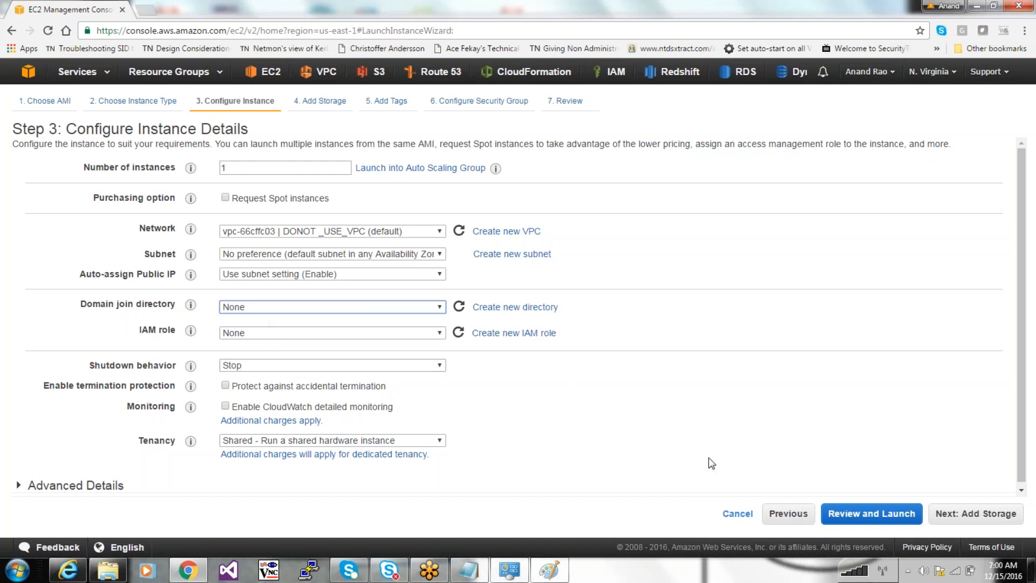
click(966, 519)
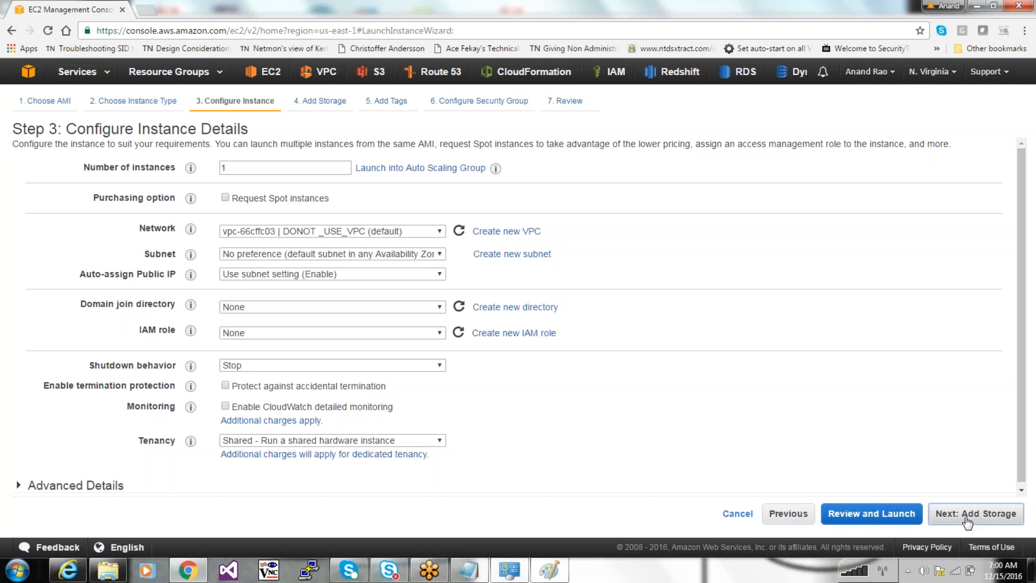
click(792, 517)
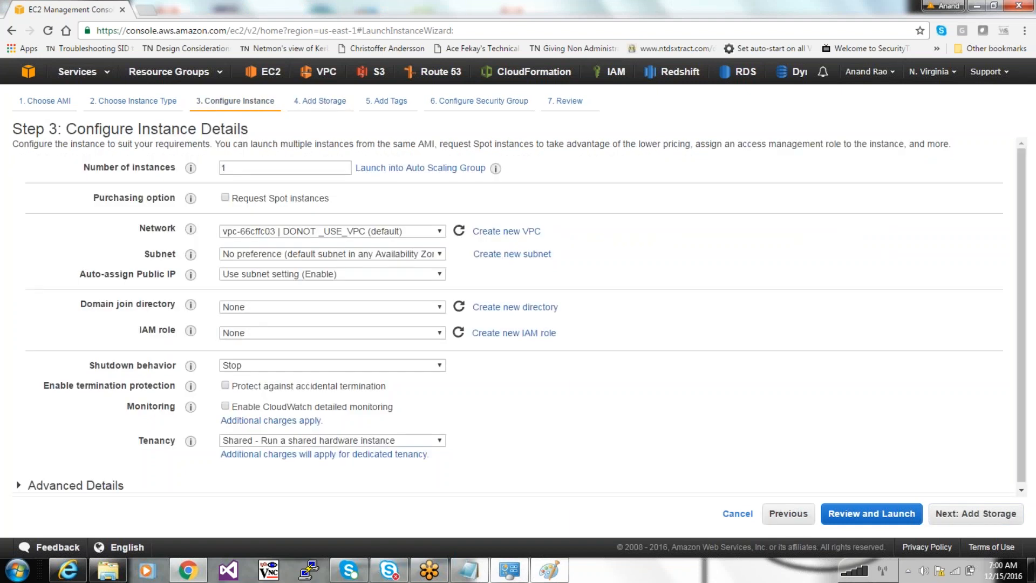
drag(141, 330, 156, 327)
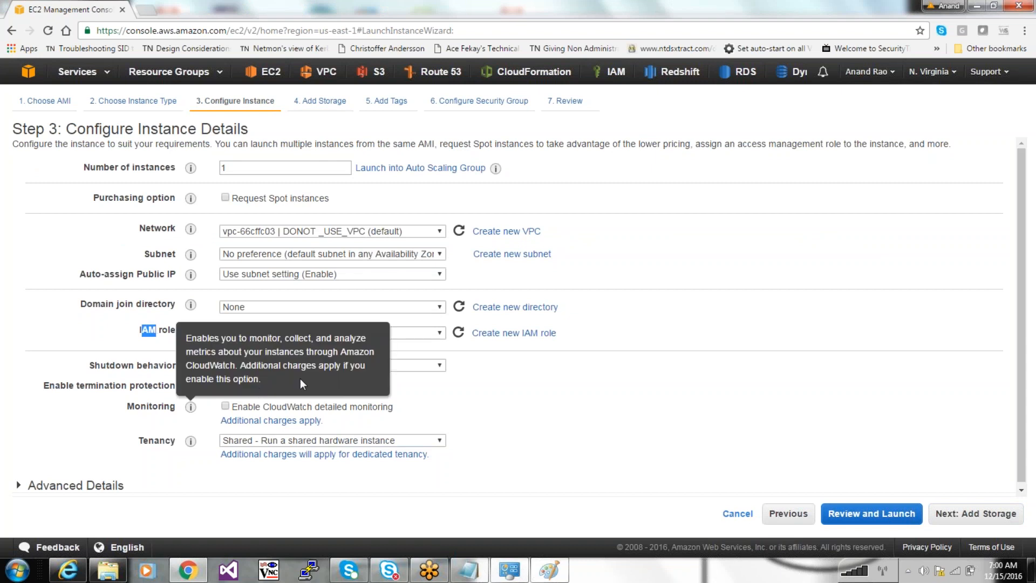
click(881, 411)
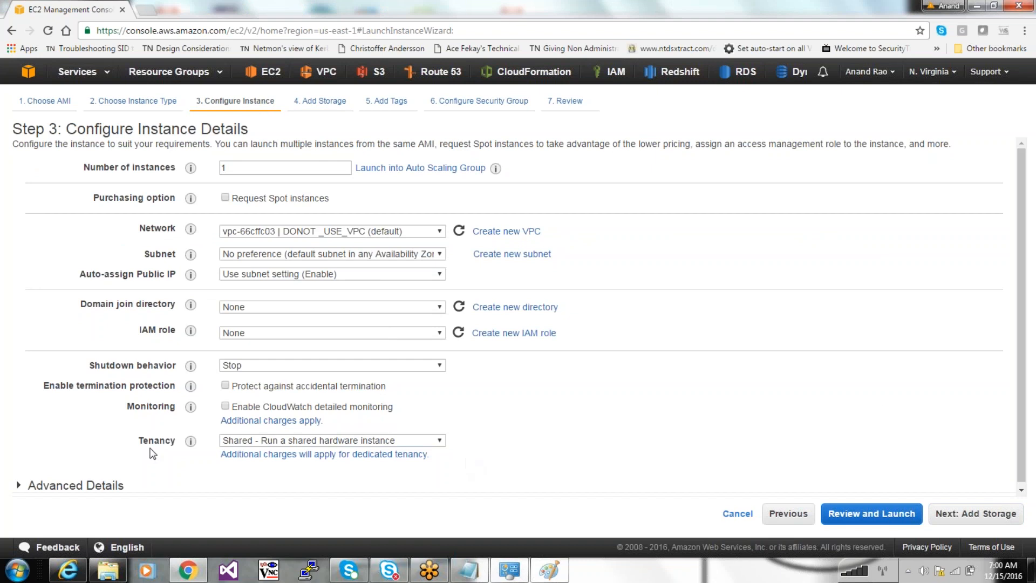
drag(149, 442, 164, 442)
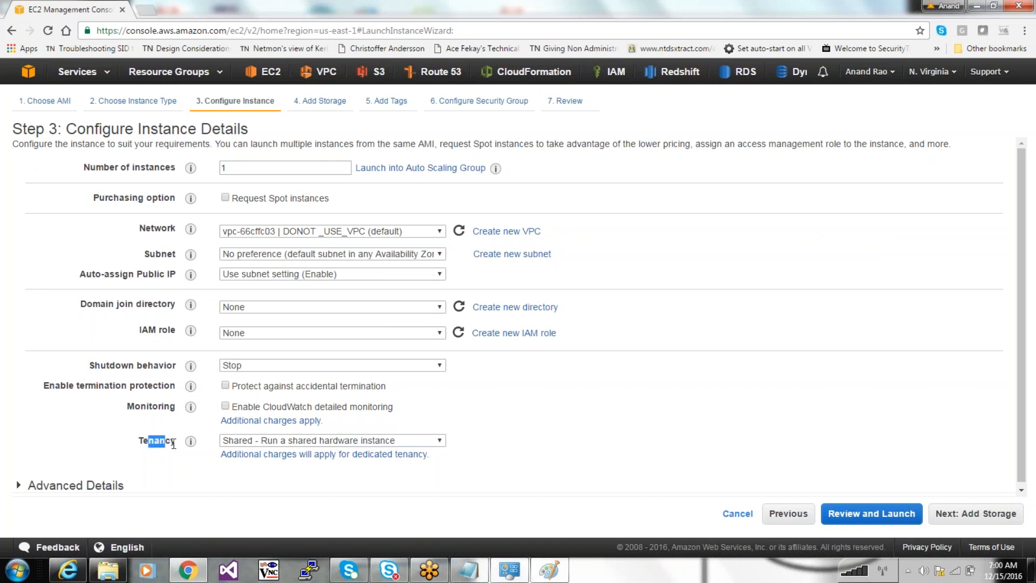
click(248, 443)
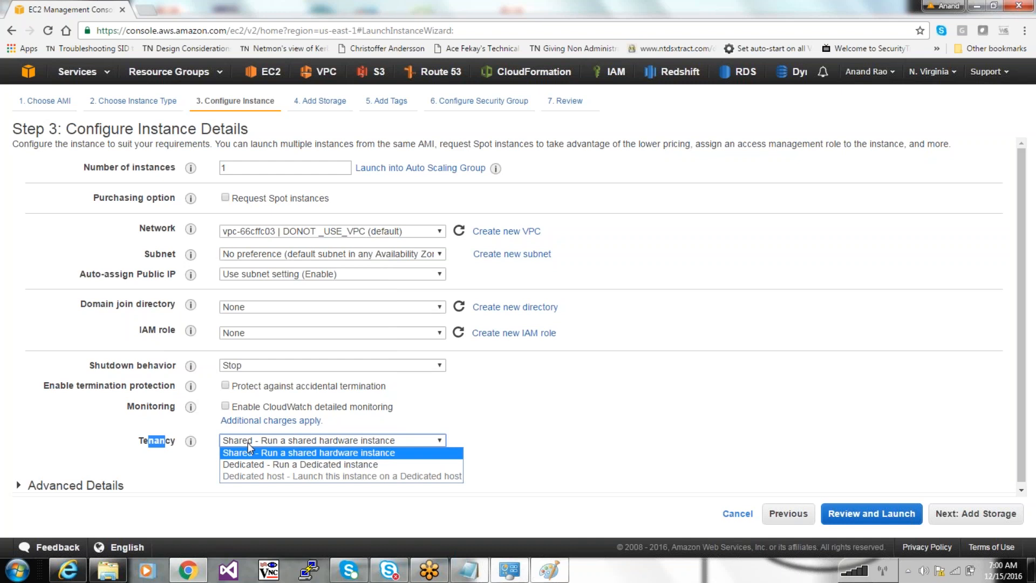
click(248, 443)
click(516, 419)
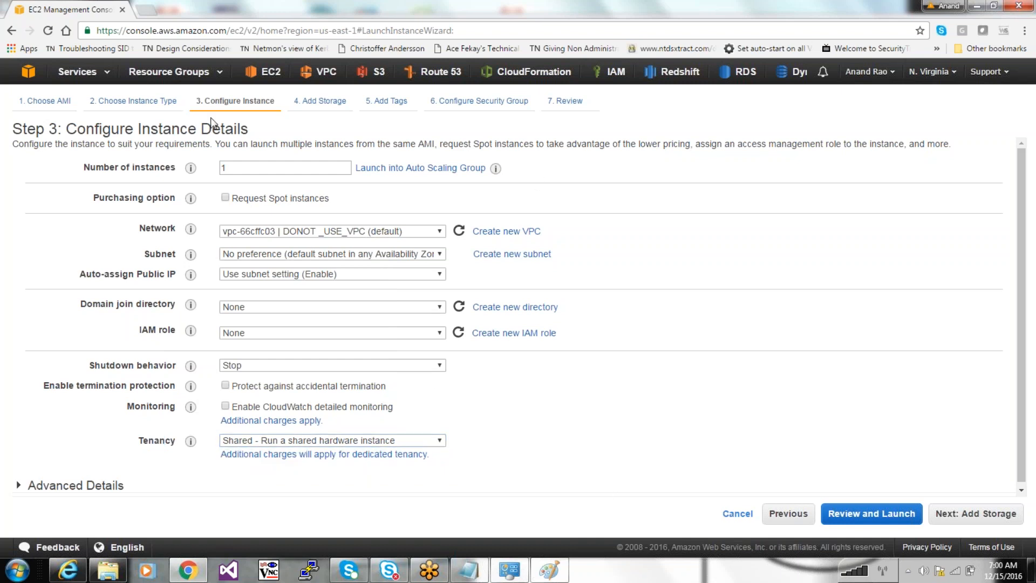
drag(175, 124, 134, 128)
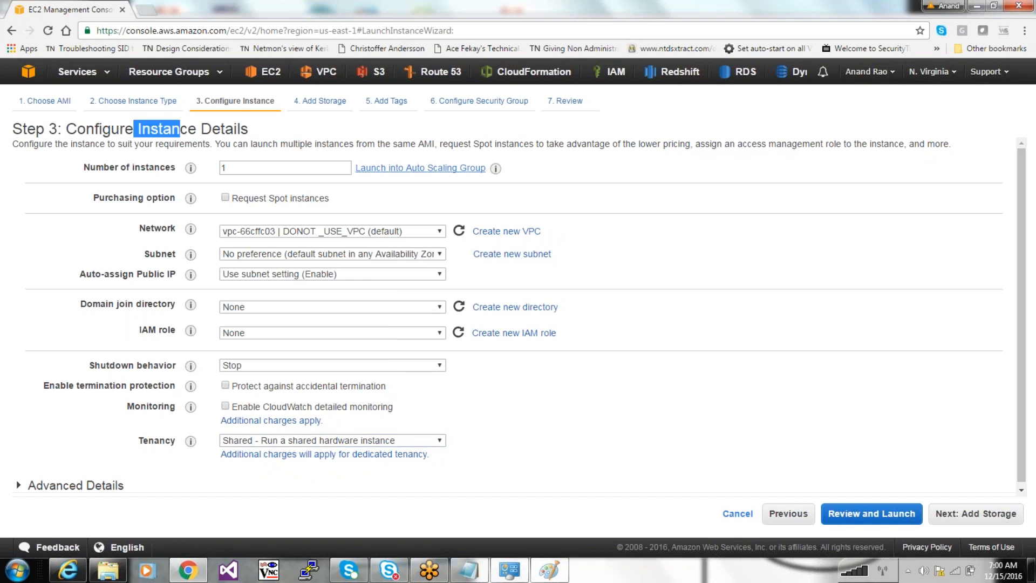
click(798, 444)
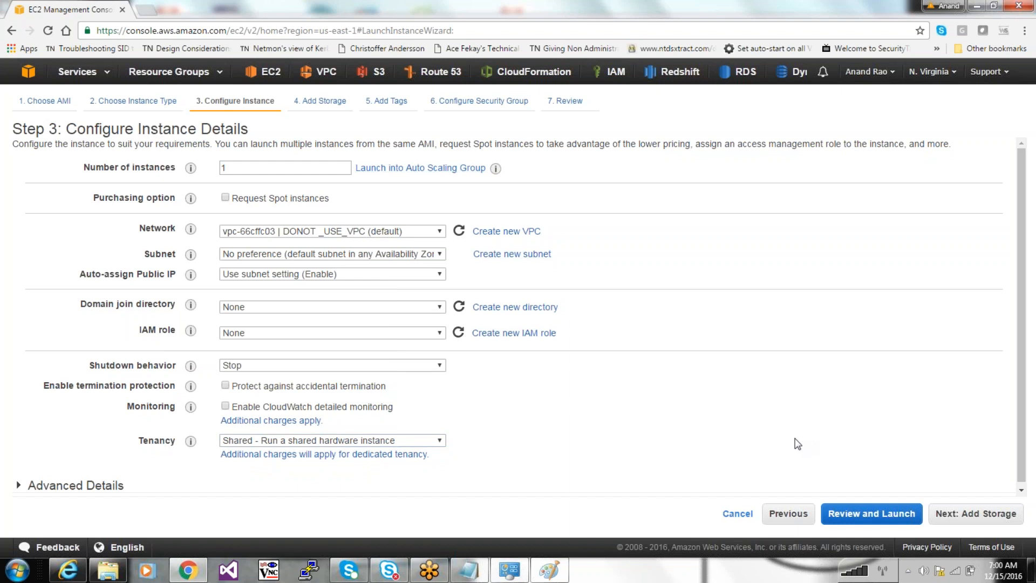
Step: Review the Tenancy options for the instance, glancing back at the Availability Zone diagram
click(440, 440)
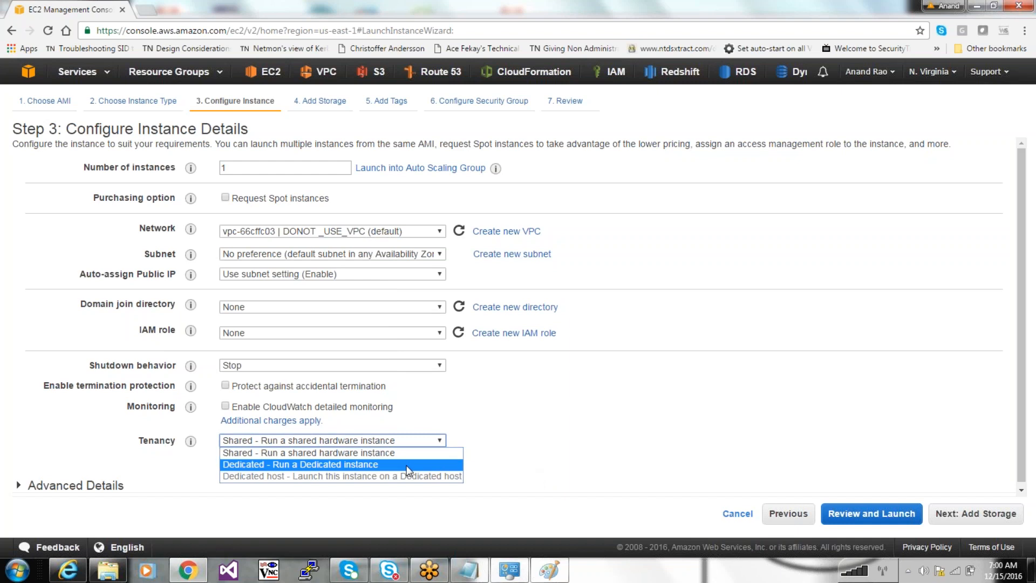
click(679, 455)
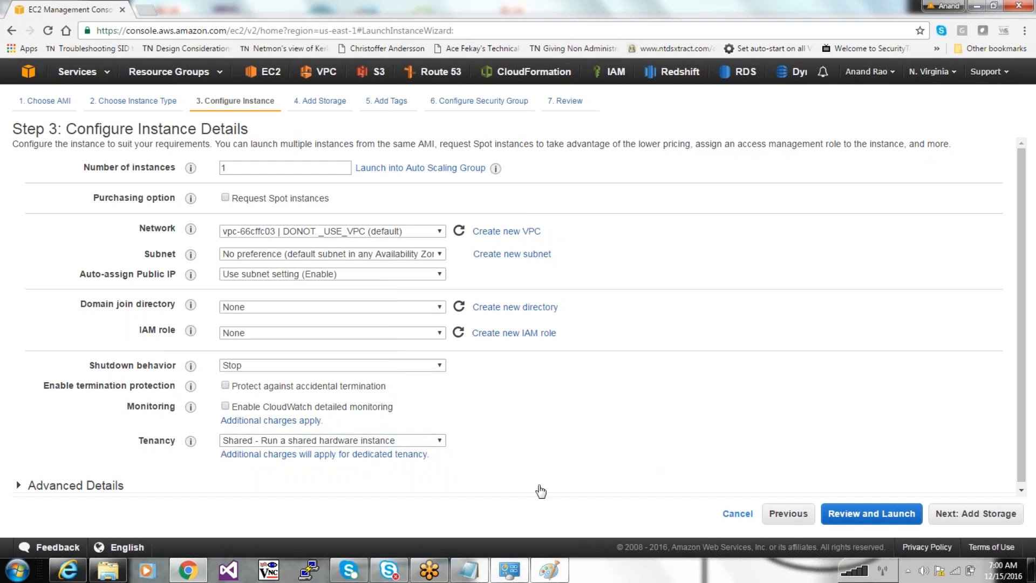
click(549, 570)
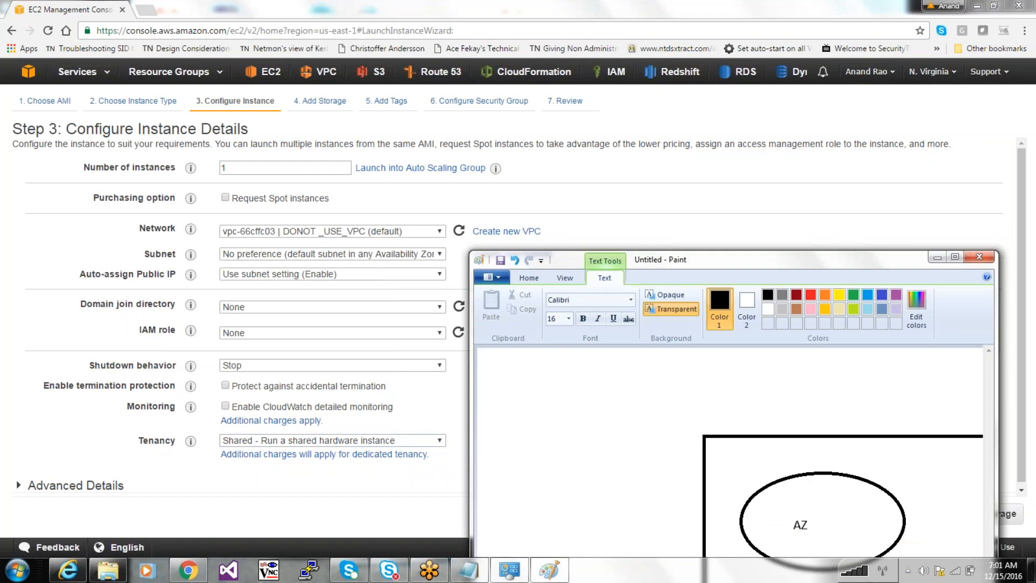
click(937, 258)
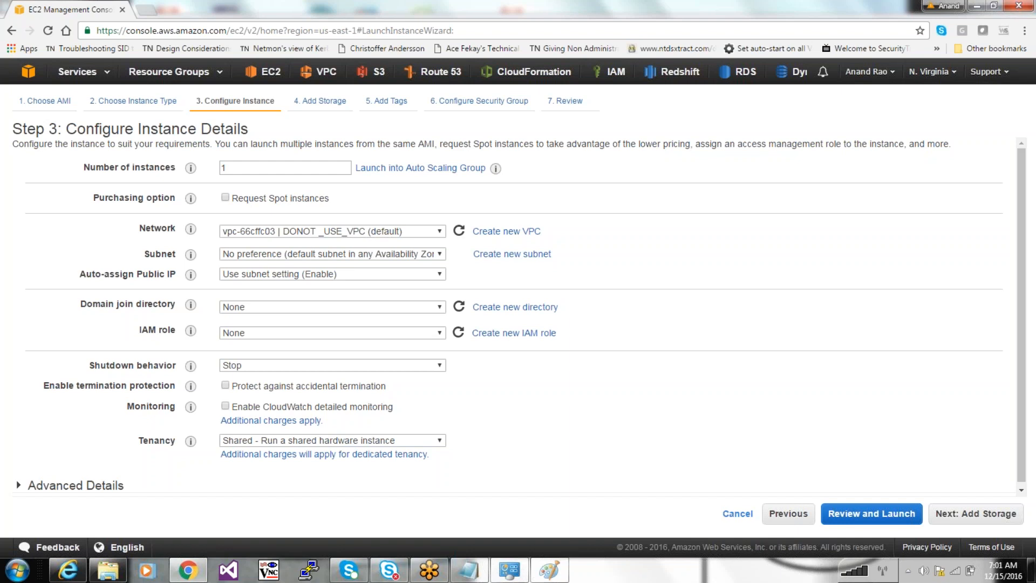
click(355, 442)
click(354, 442)
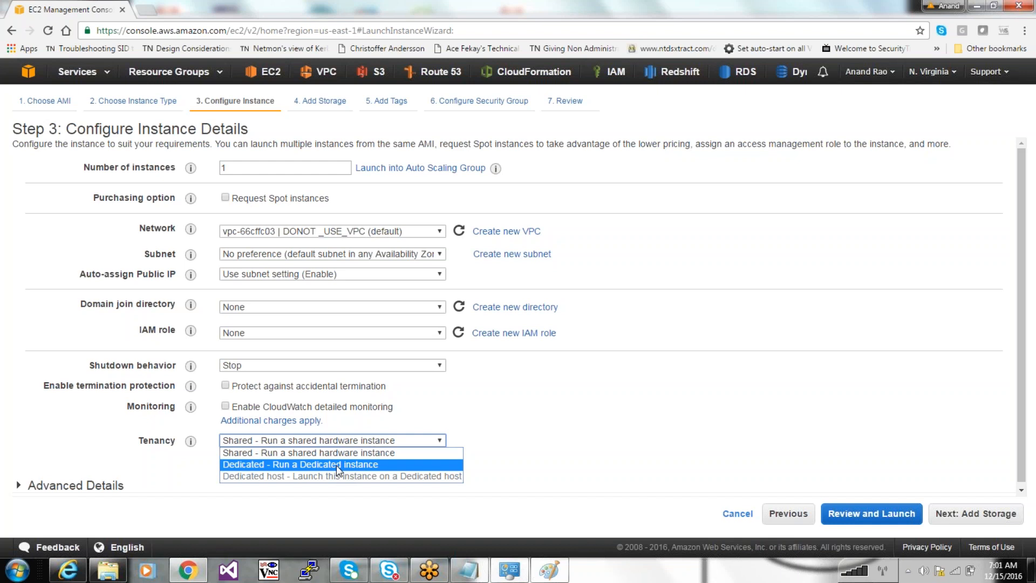
click(732, 360)
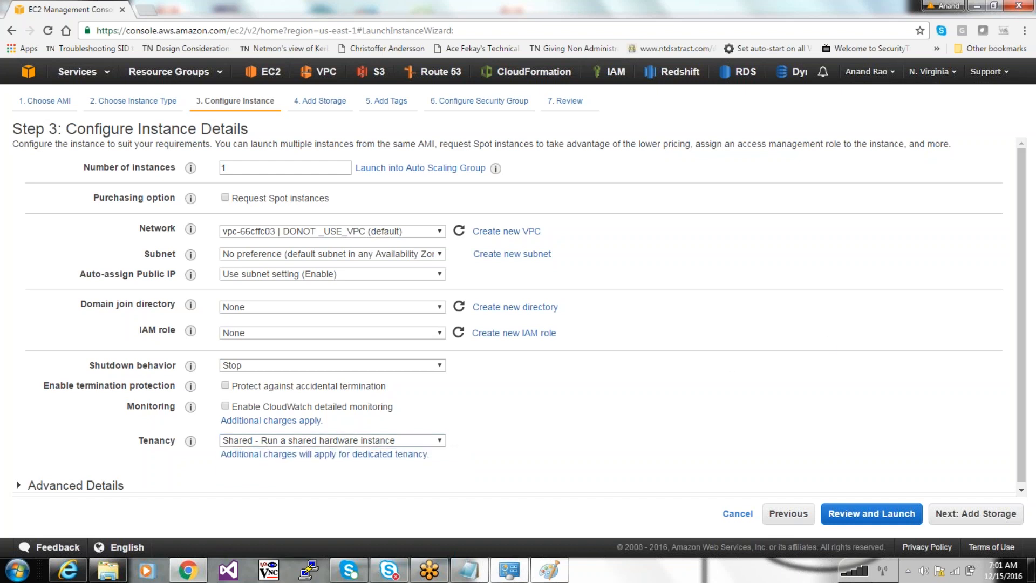
Step: Proceed to the Add Storage step and inspect the root volume's size field
click(976, 514)
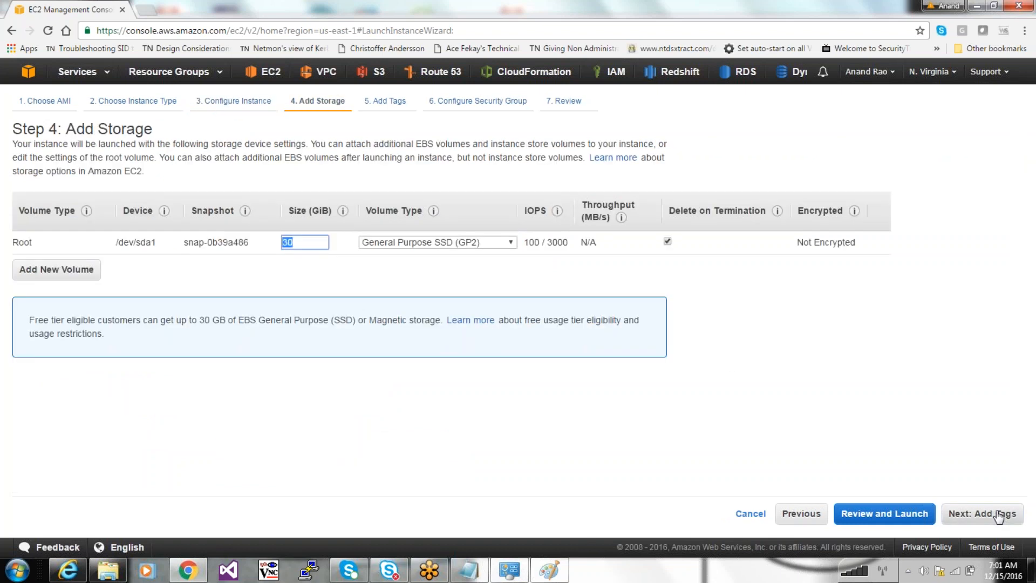
click(275, 266)
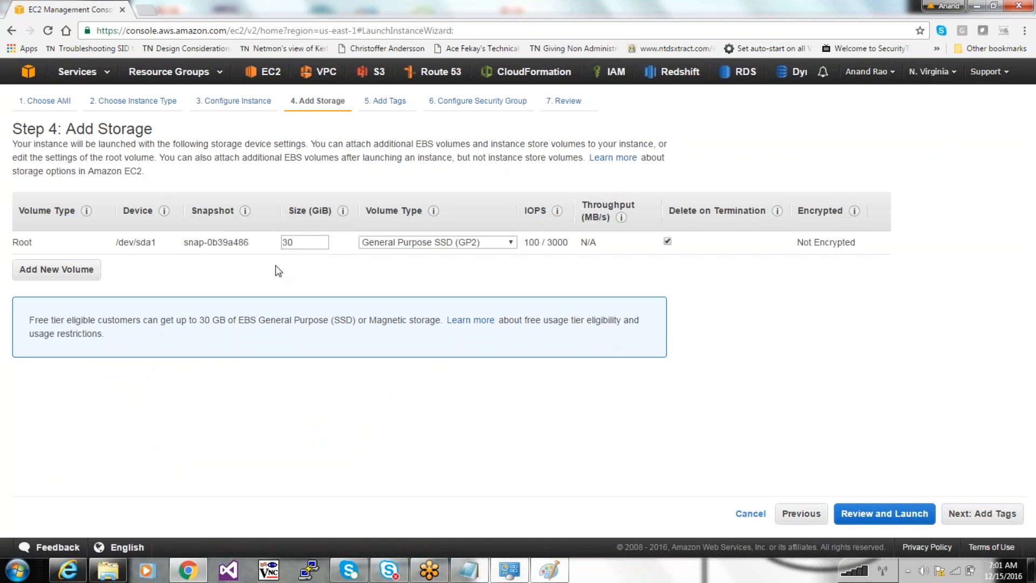
drag(328, 242, 282, 242)
drag(38, 243, 296, 242)
double_click(295, 243)
click(295, 243)
Step: Add extra EBS volumes to the instance storage, removing all but one of them
click(62, 277)
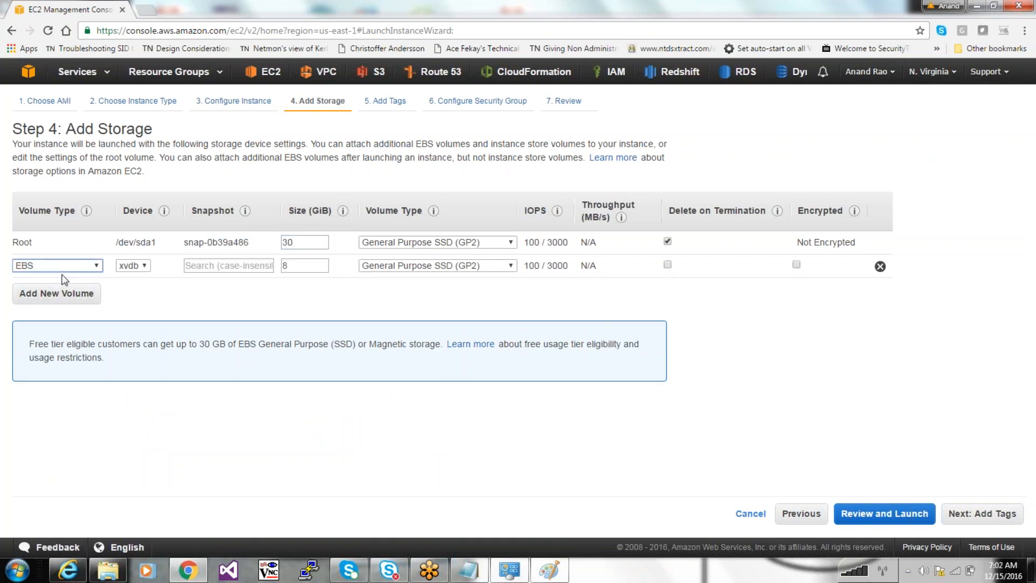
click(52, 295)
click(50, 324)
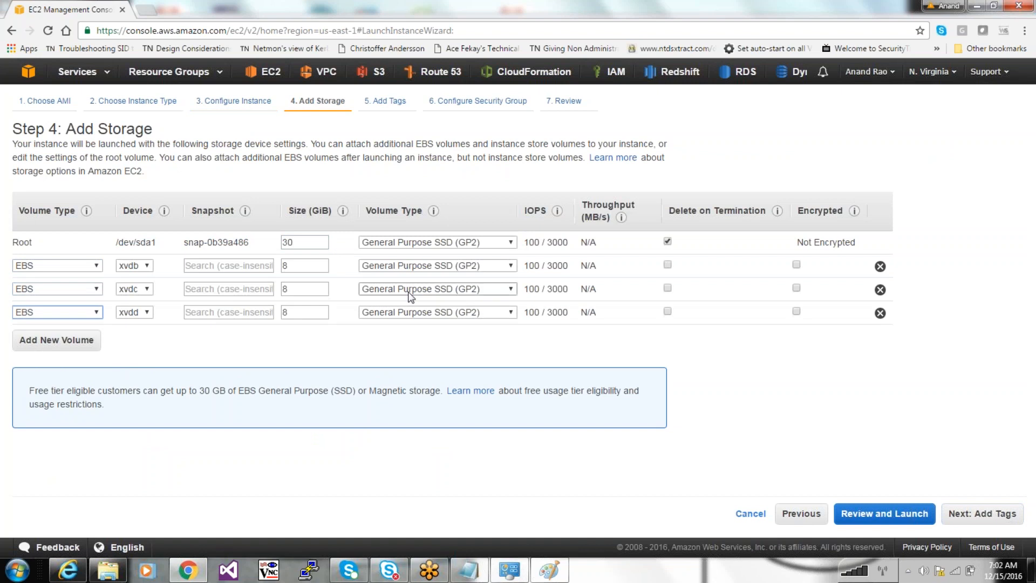
click(880, 313)
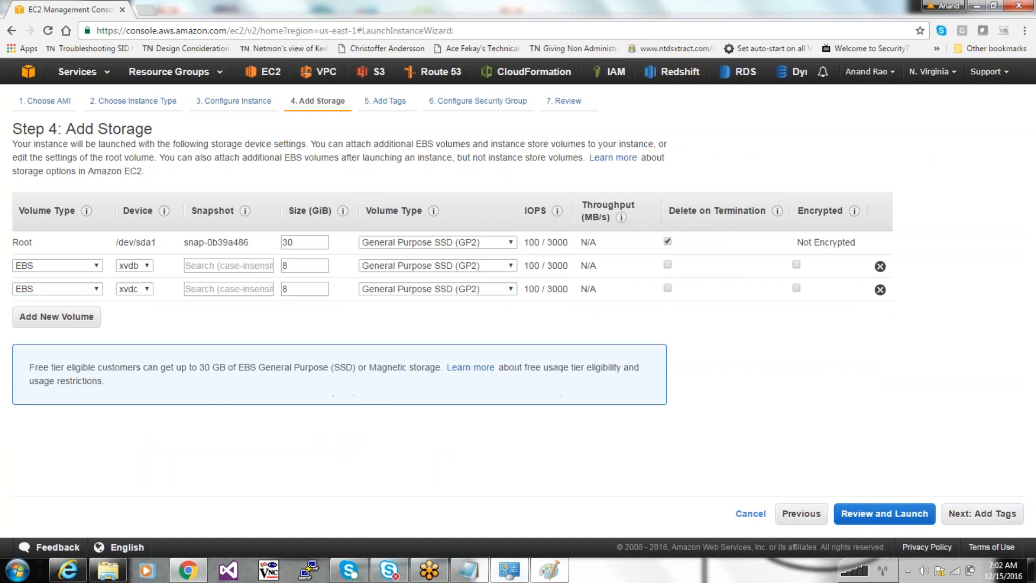
click(880, 289)
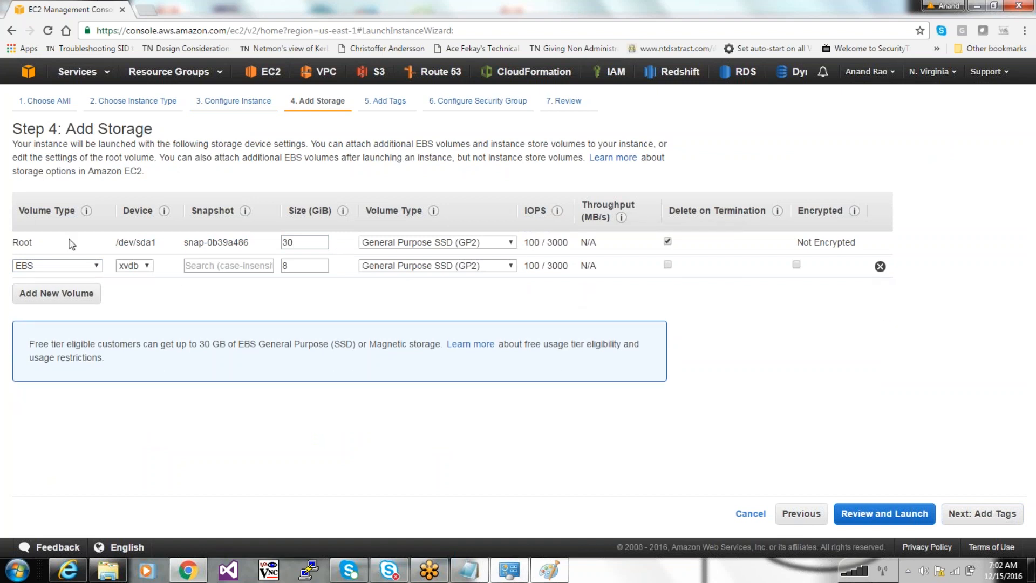
Step: Examine the volume type, device and encryption columns of the storage table
click(42, 263)
click(43, 265)
double_click(20, 240)
click(129, 238)
drag(859, 243, 793, 242)
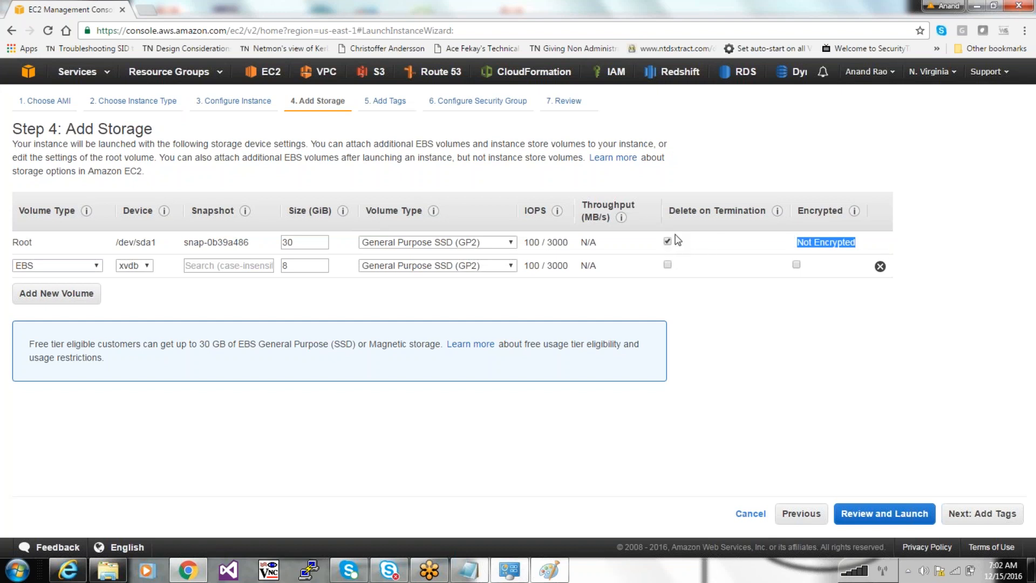
mouse_move(544, 240)
Step: Switch the root volume type through Magnetic and Provisioned IOPS SSD (IO1) back to General Purpose SSD (GP2)
click(460, 249)
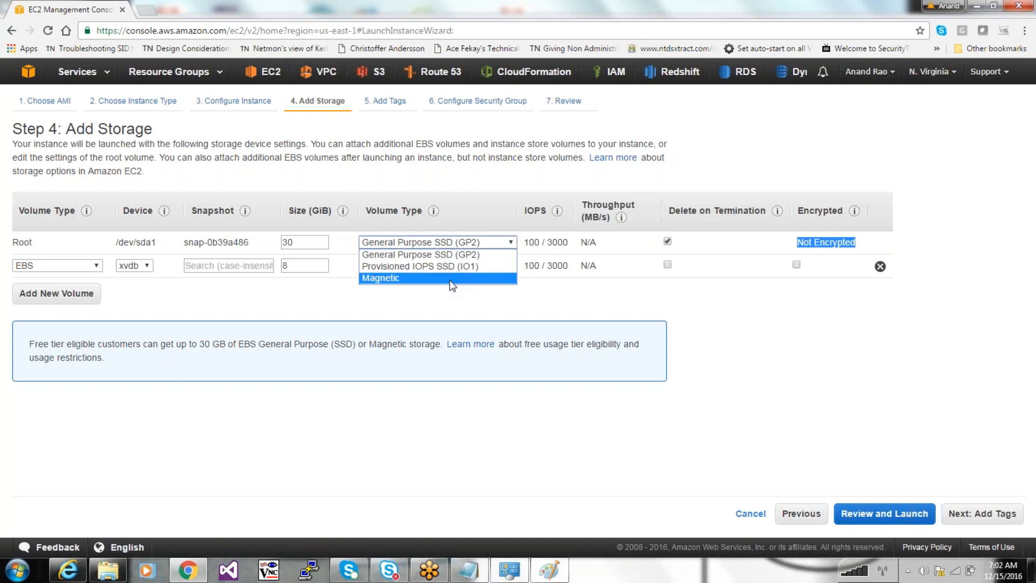
click(452, 278)
click(444, 241)
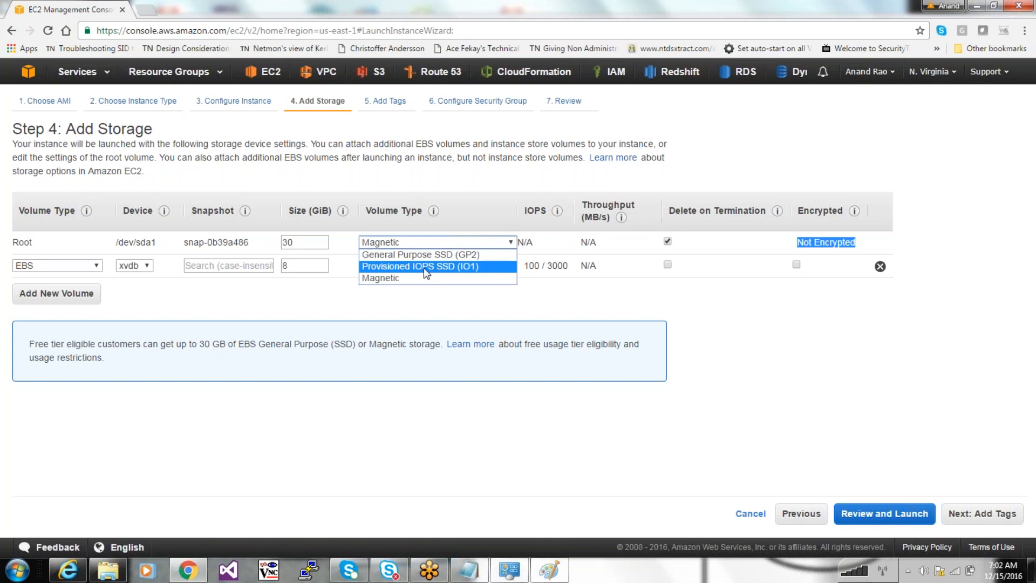
click(424, 268)
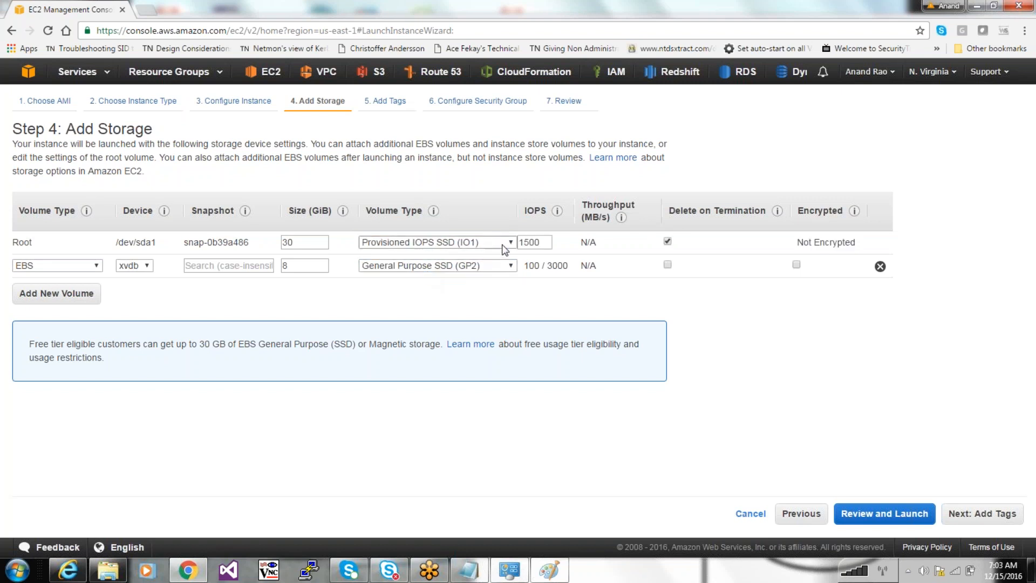
double_click(540, 242)
click(439, 242)
click(439, 255)
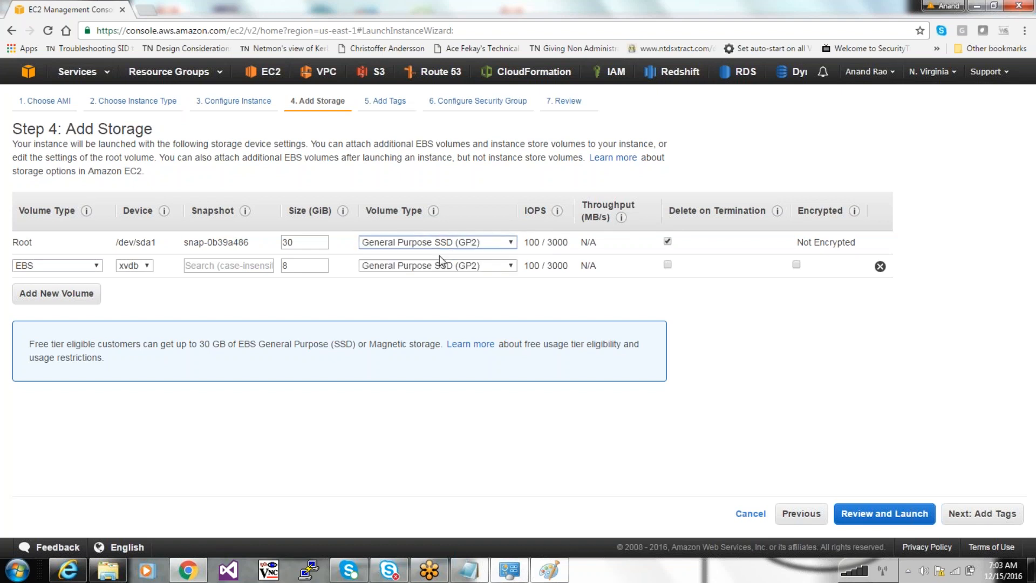
Step: Review the root volume size and the free-tier storage notice
double_click(302, 238)
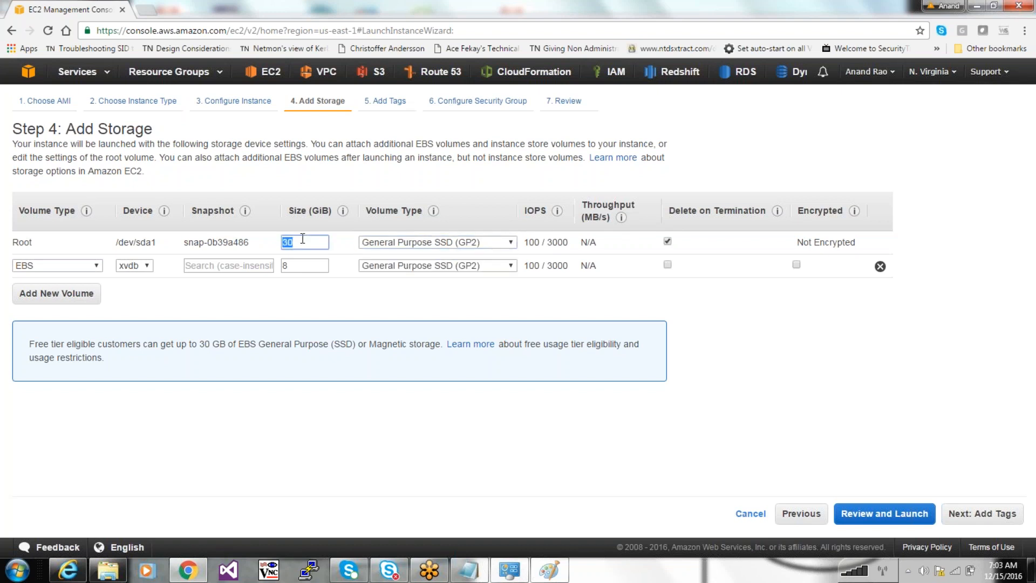
mouse_move(345, 214)
drag(59, 344, 439, 347)
click(172, 355)
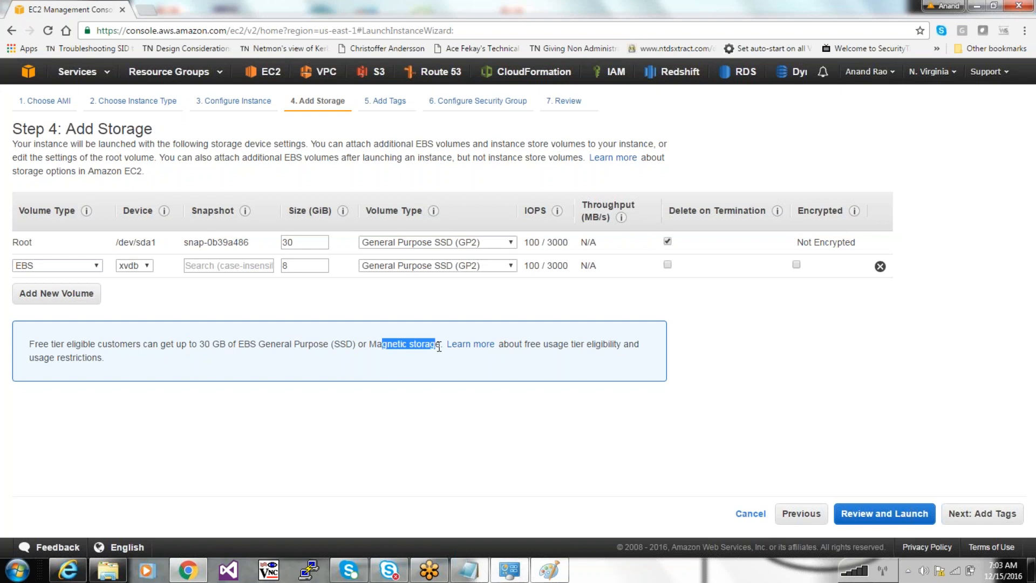
click(439, 347)
drag(574, 346, 523, 346)
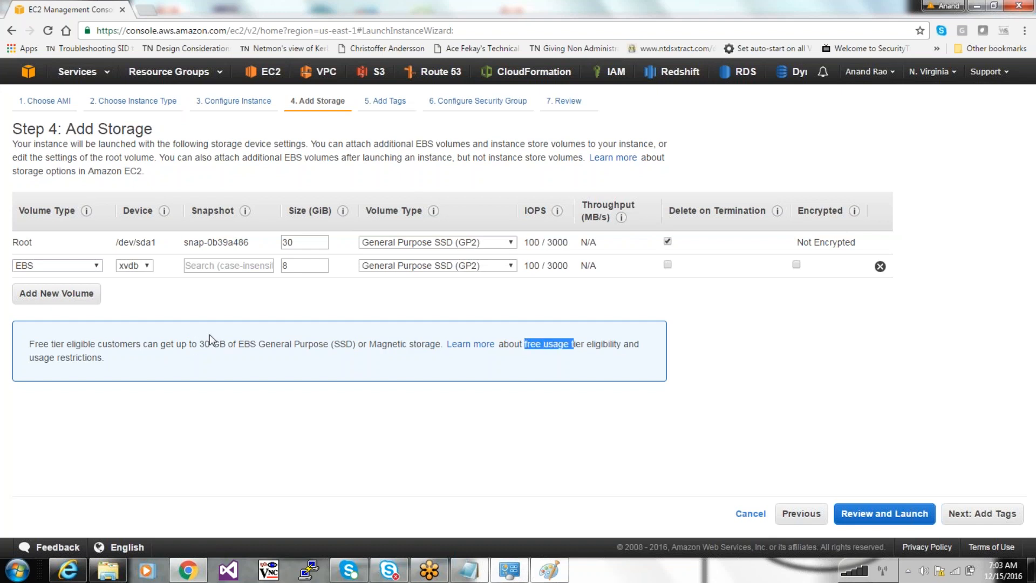
drag(200, 344, 225, 344)
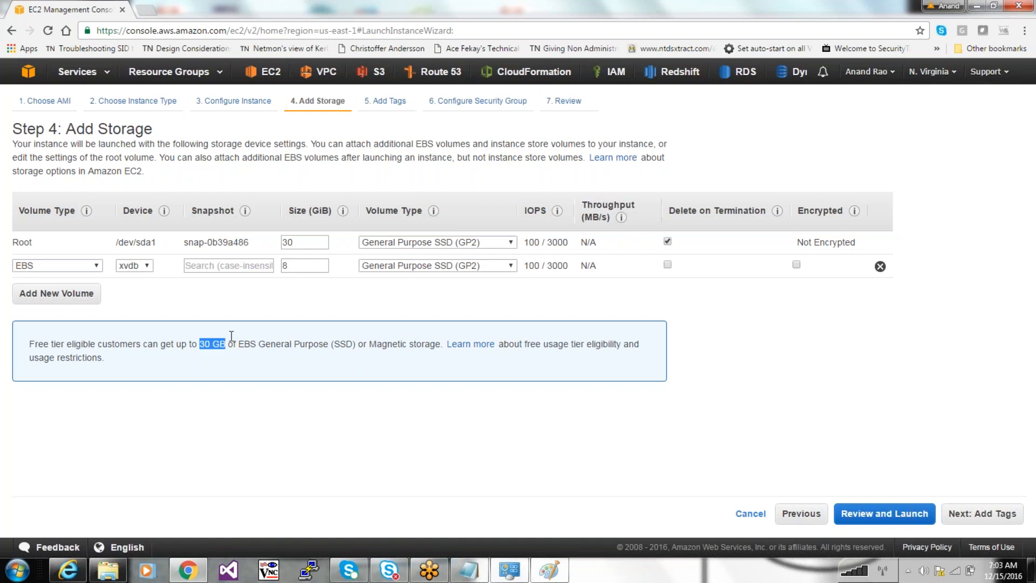
click(232, 336)
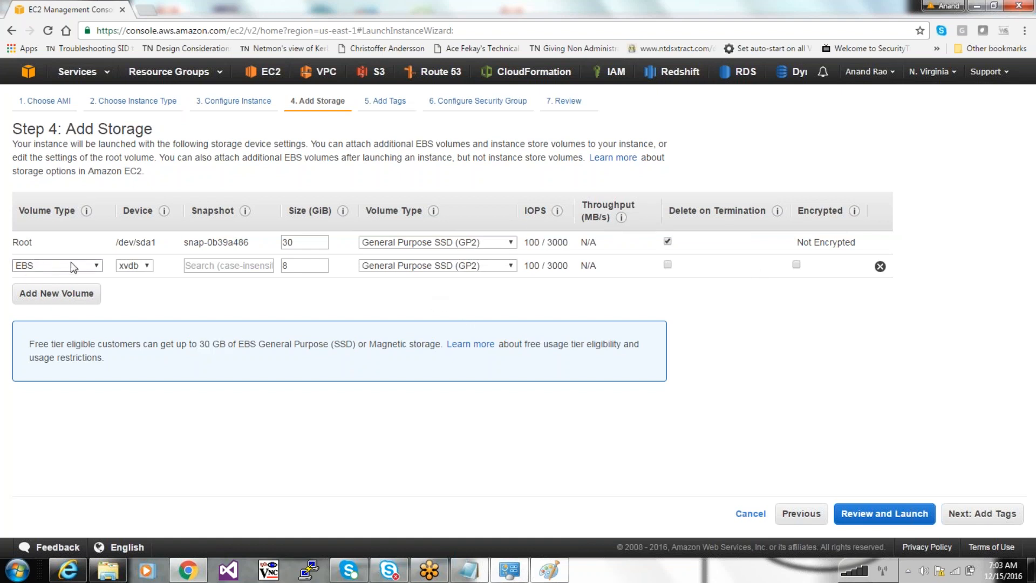
Step: Remove the additional EBS volume so only the root volume remains
click(47, 266)
click(47, 276)
click(198, 292)
click(881, 266)
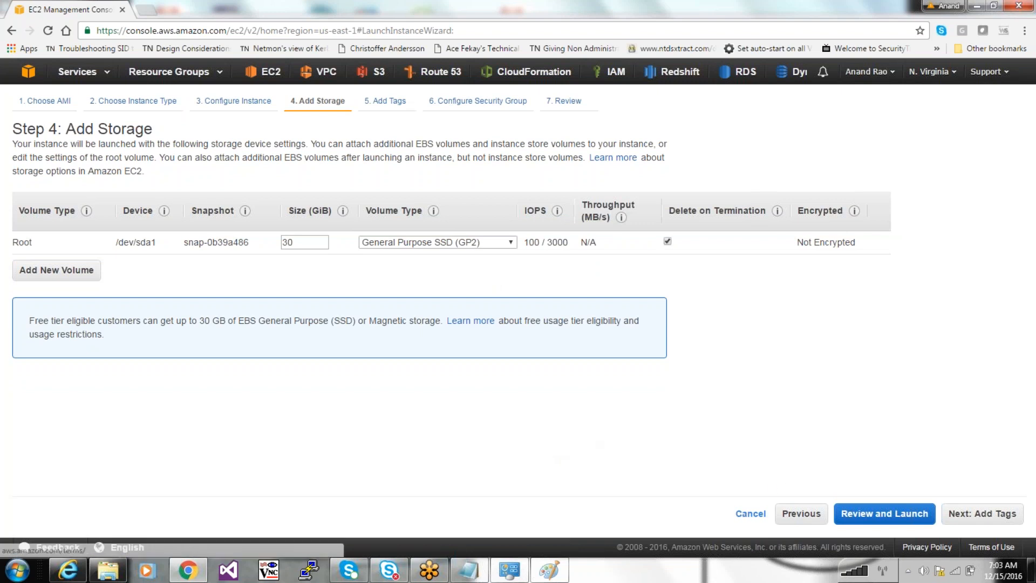
Step: Go to the Add Tags step and set the Name tag's value to Web Server
click(1001, 514)
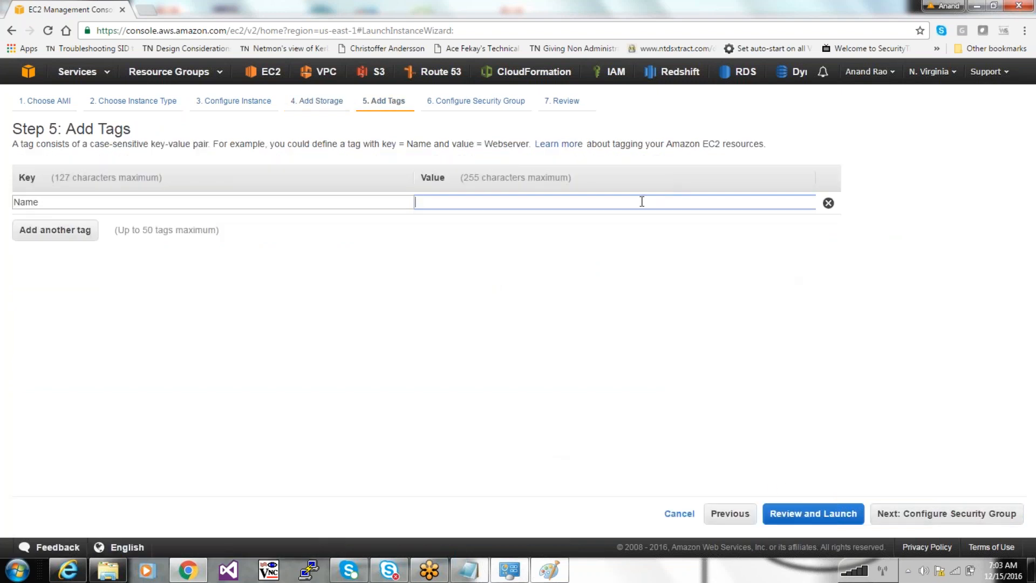
text(Web)
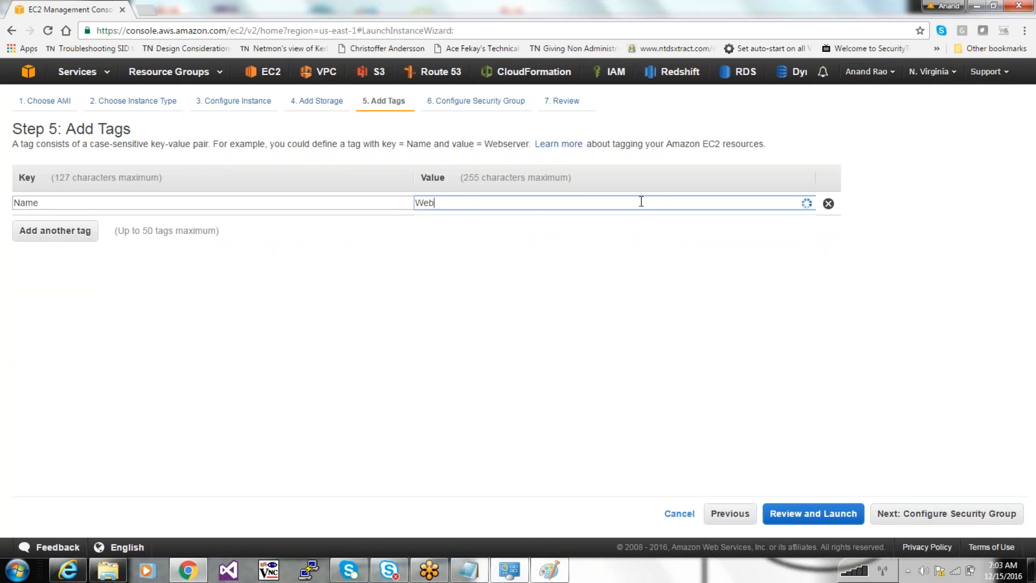
text( Server)
Step: Add a tag with key Owner and value Web Server Team
click(55, 232)
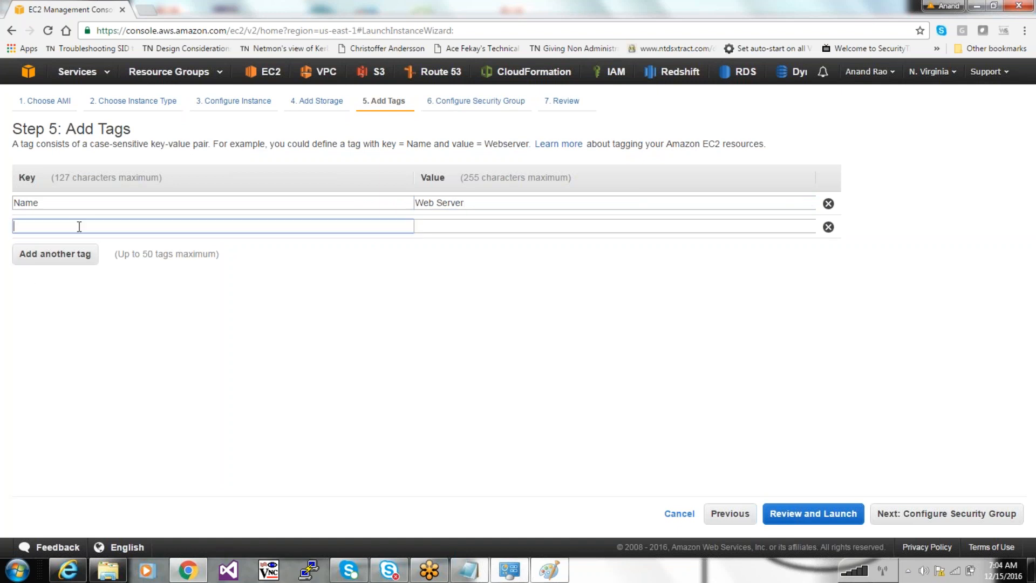
text(Owner)
key(Tab)
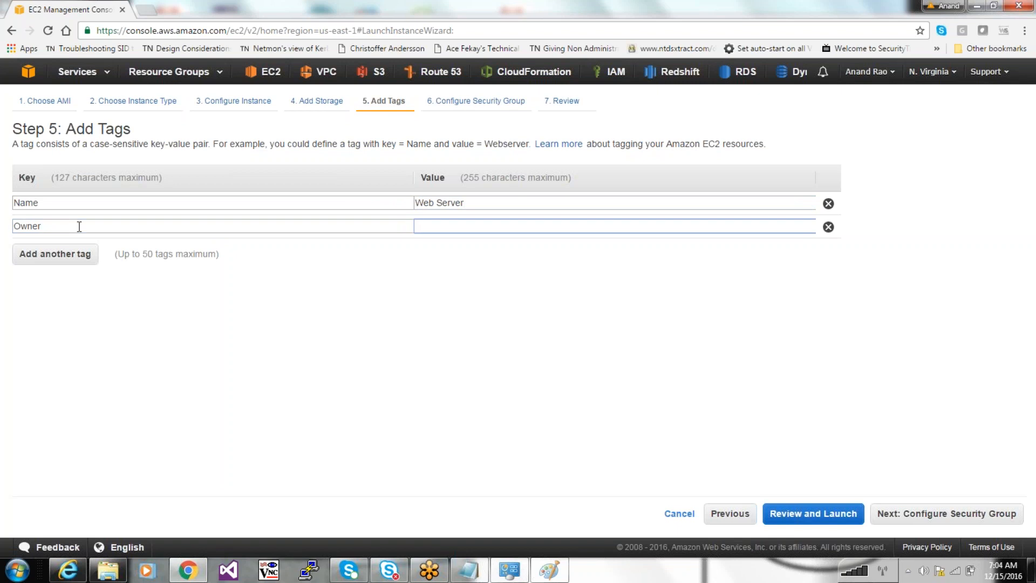
text(Web Server Team)
Step: Add a tag with key ManagedBY and value Web.team
click(55, 254)
click(48, 250)
text(manage)
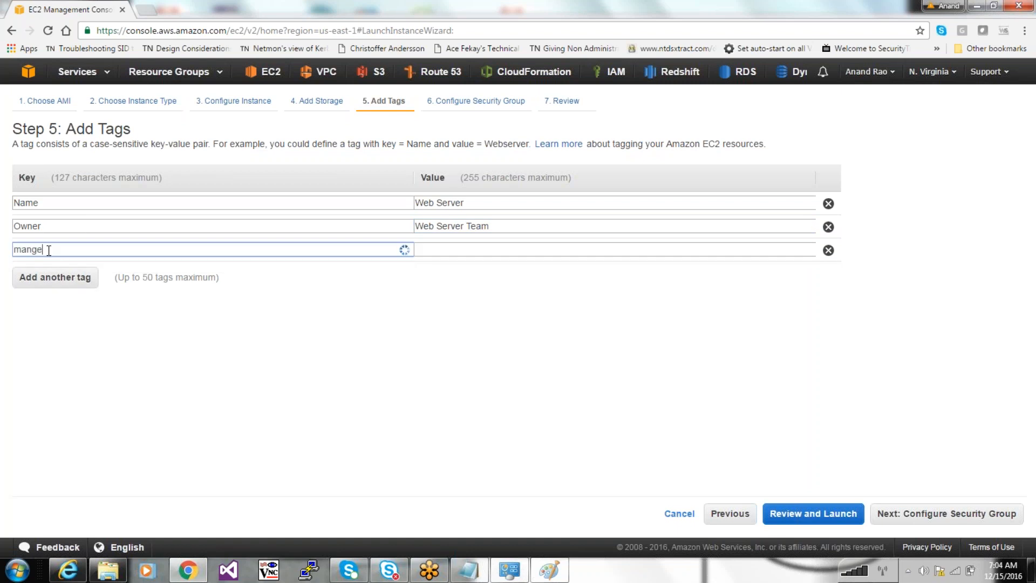
key(BackSpace)
key(BackSpace)
key(BackSpace)
key(BackSpace)
key(BackSpace)
key(BackSpace)
text(ManagedBY)
key(Tab)
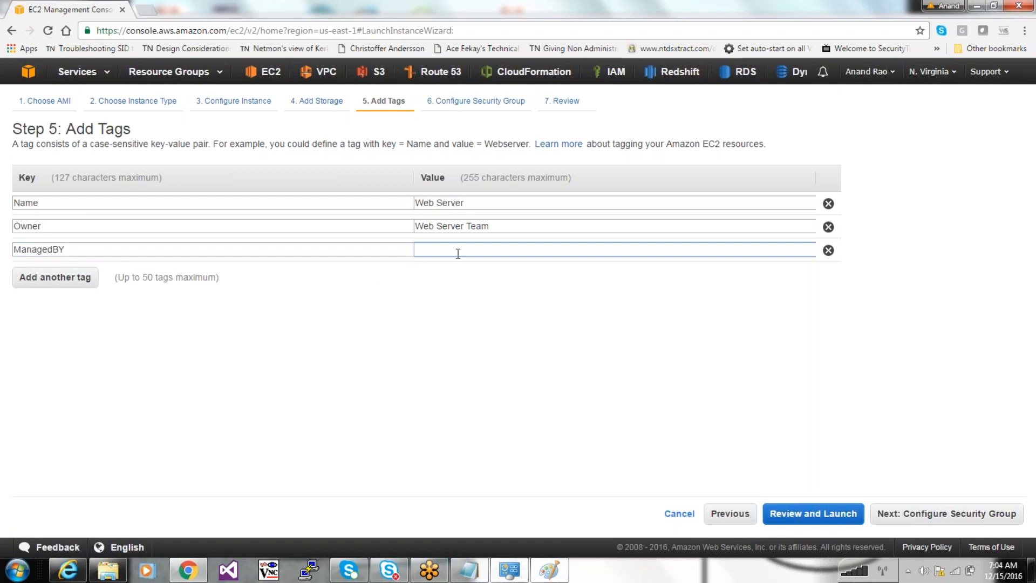
text(Web.team)
Step: Proceed to the Configure Security Group step and return to the browser
click(988, 516)
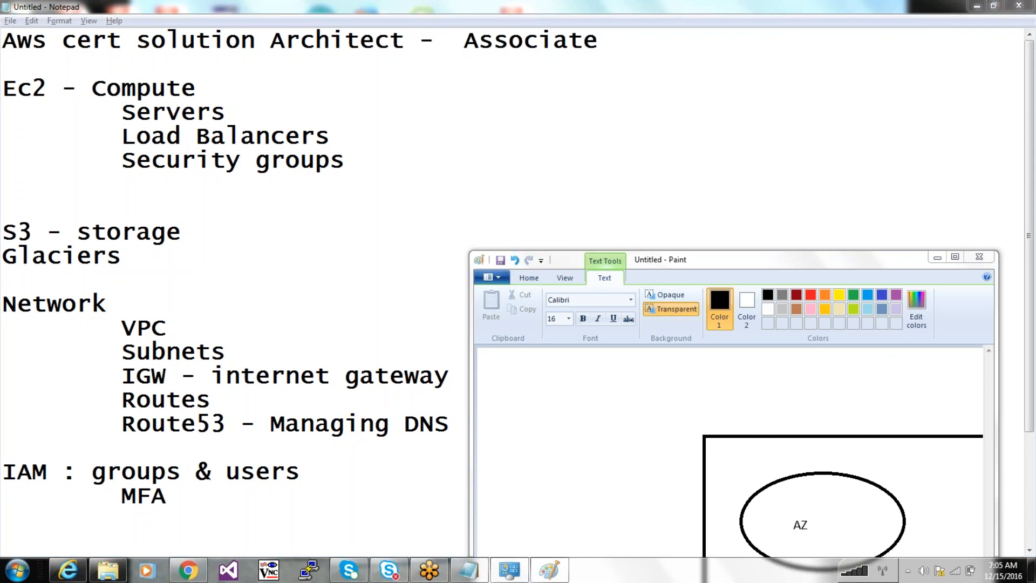
click(831, 15)
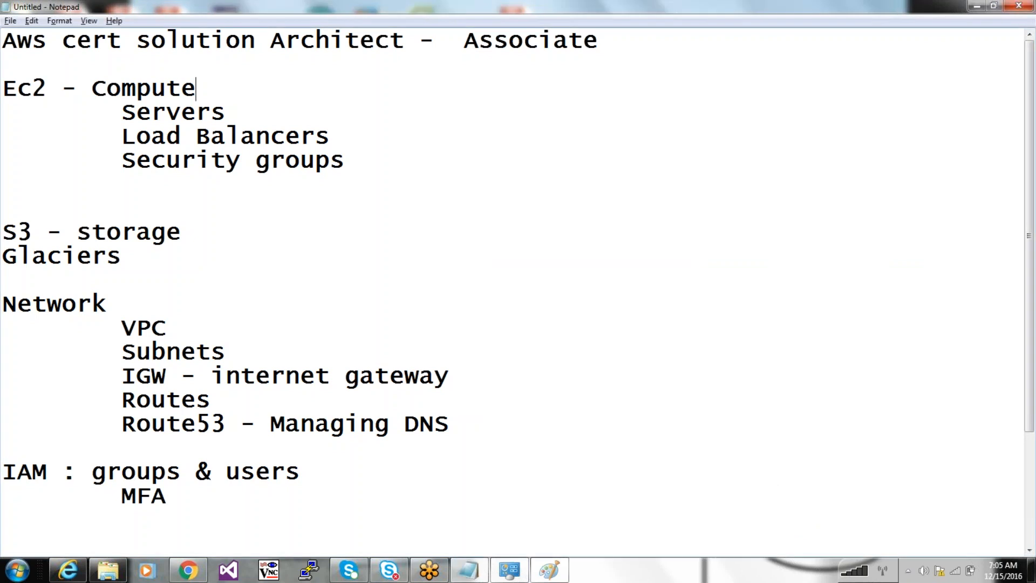
click(189, 570)
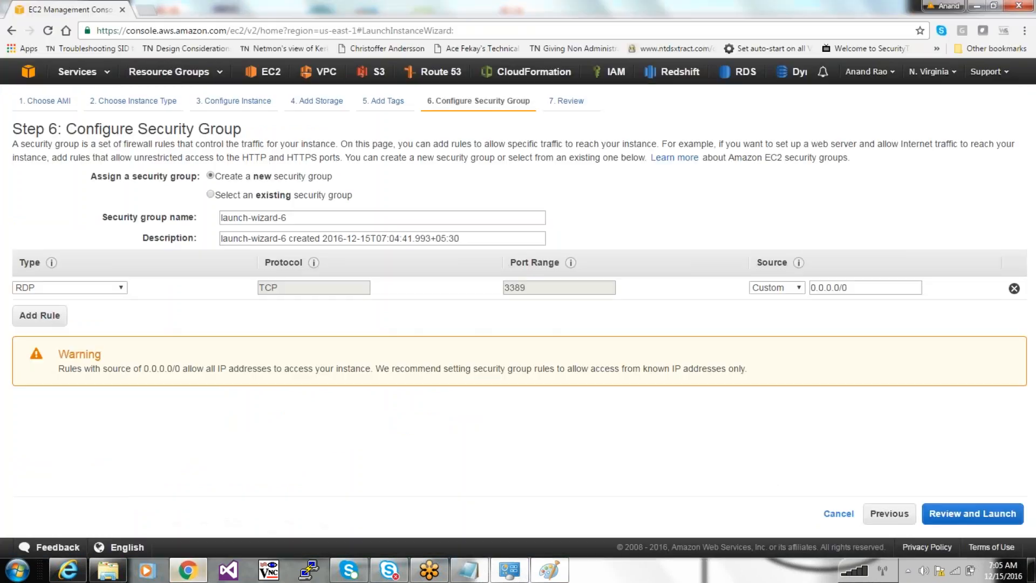
Step: Open a new browser tab and go to the Google Drive website
key(ctrl+t)
text(google drive)
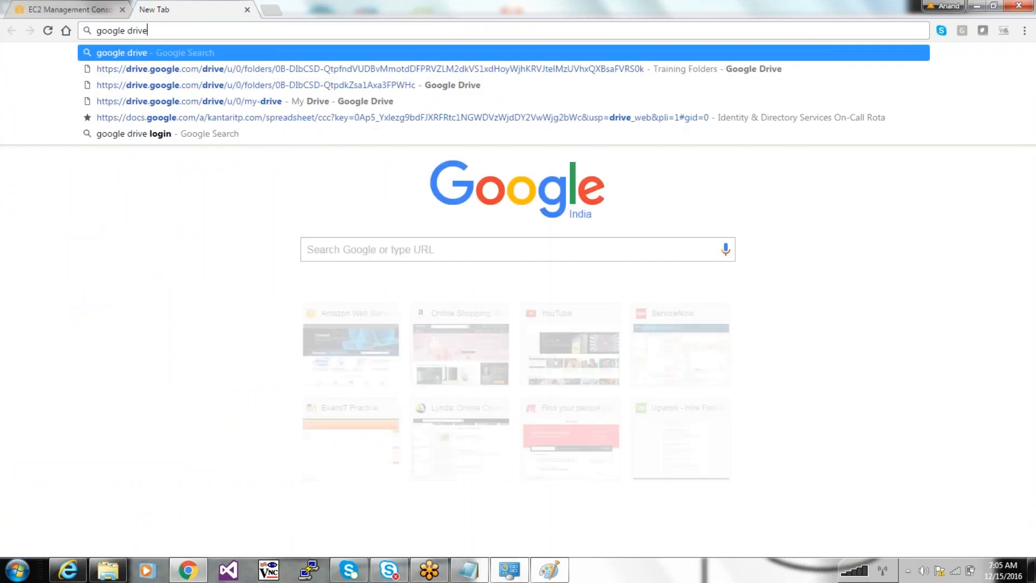
key(Return)
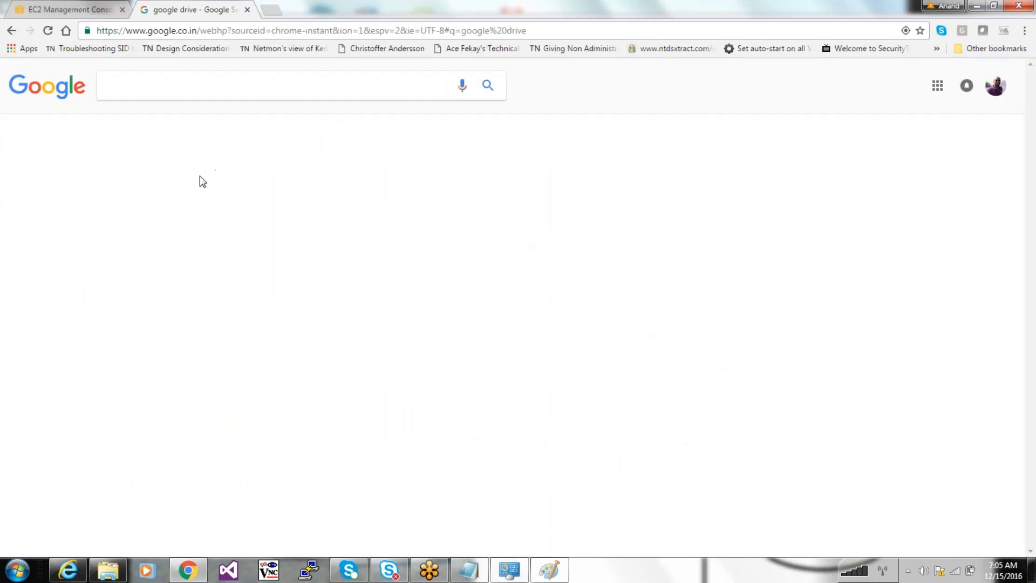
click(286, 178)
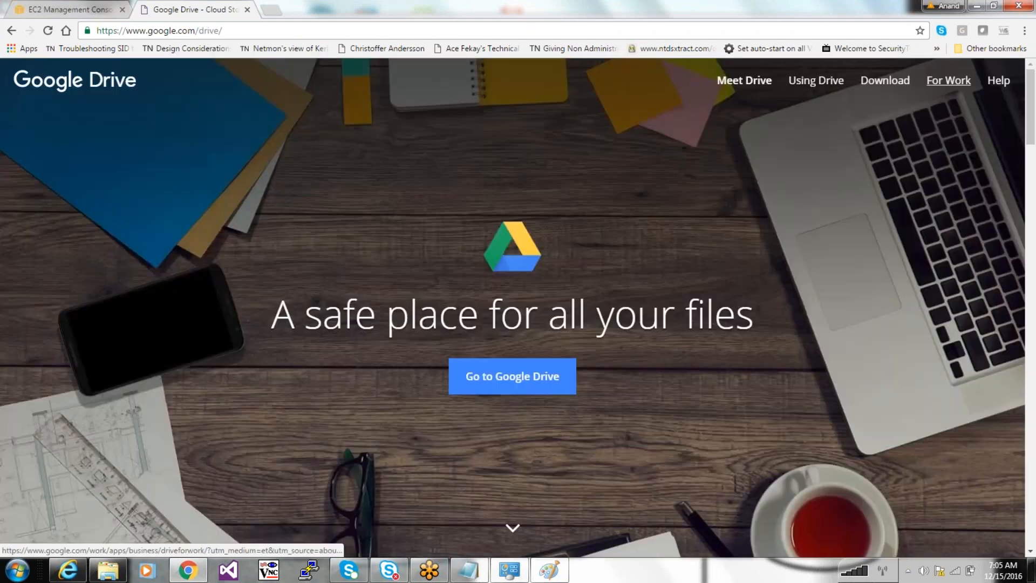
click(476, 38)
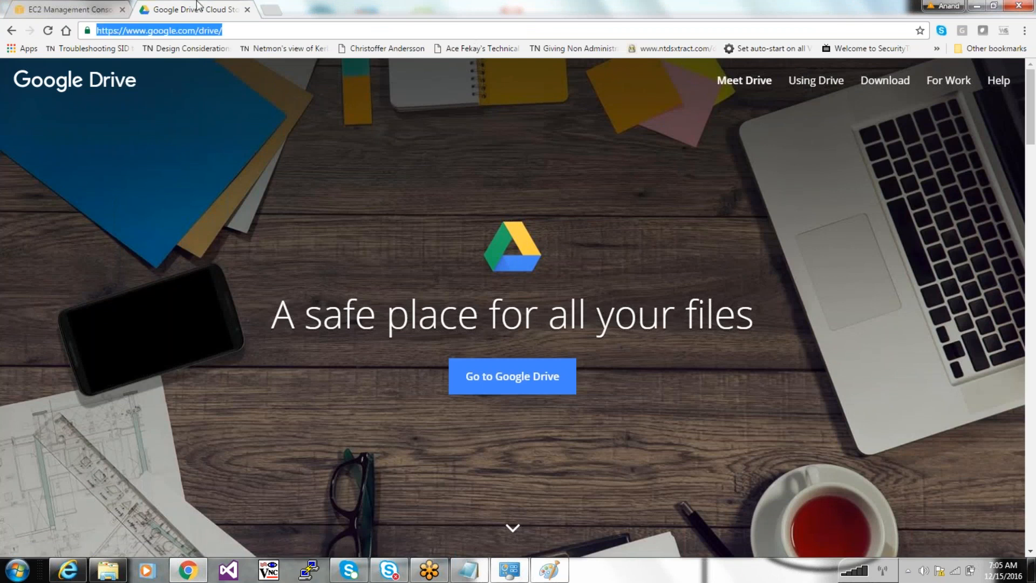
text(www.gmail.com)
key(Return)
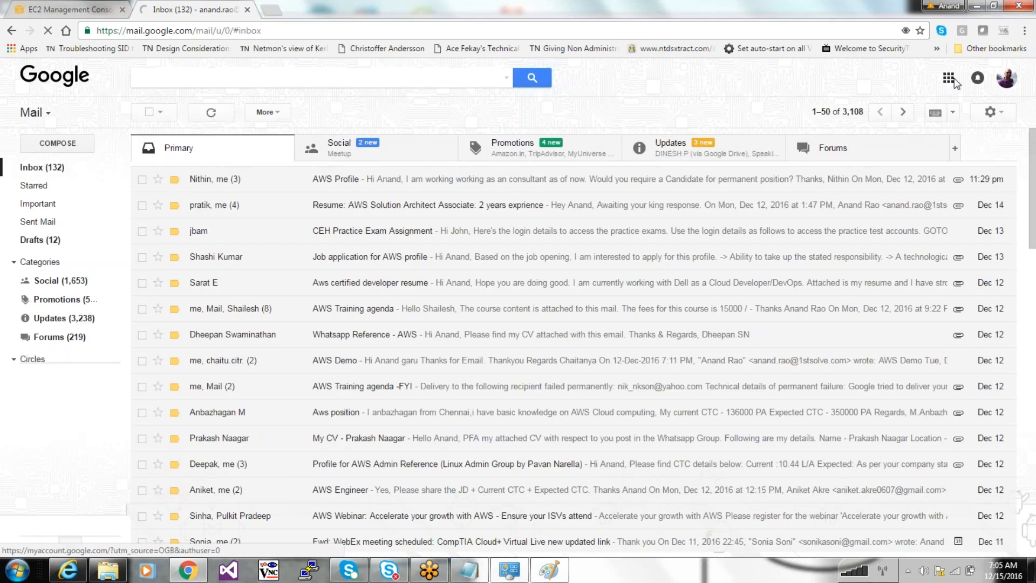
Step: Open Google Drive from the Google apps launcher in the mailbox
click(948, 77)
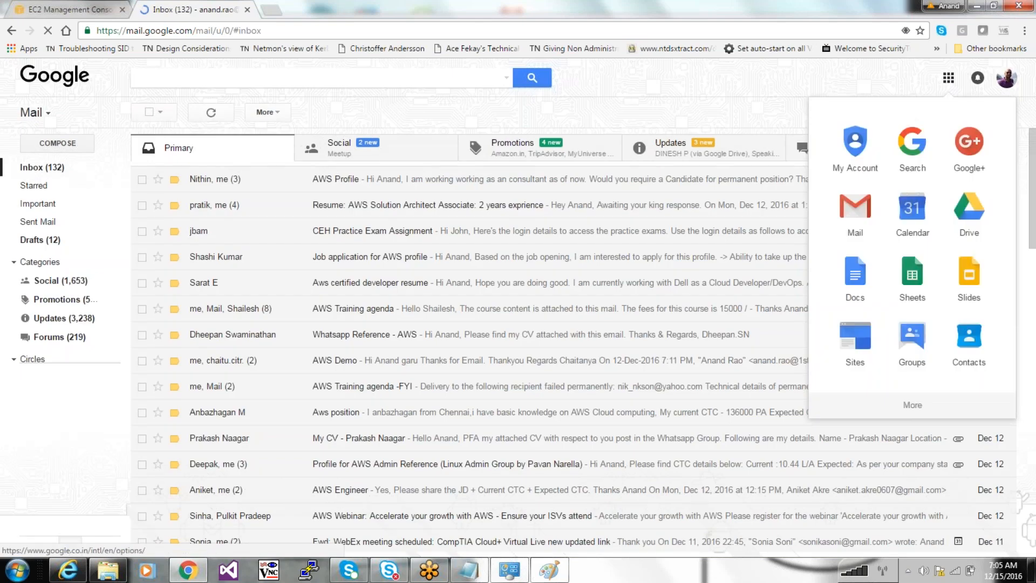
click(972, 222)
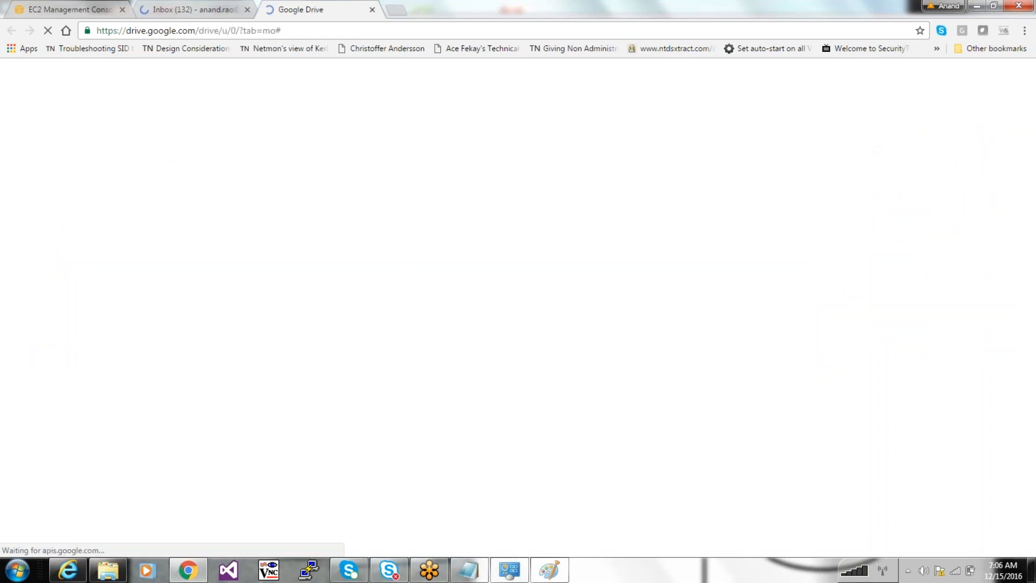
click(196, 9)
click(311, 10)
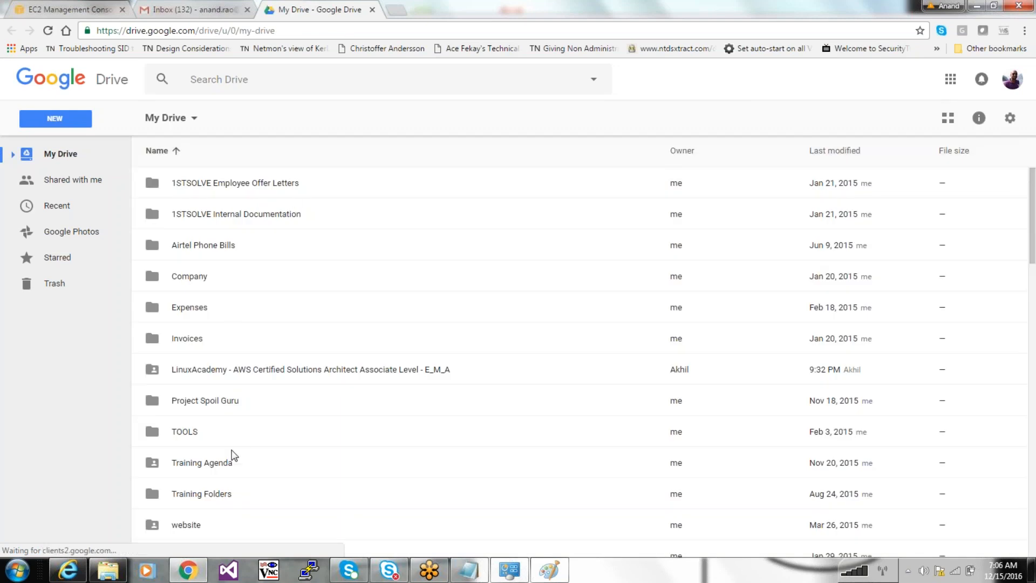
Step: Open the ports and protocols.png image from the Training Folders > AWS Training folder in Drive
click(228, 465)
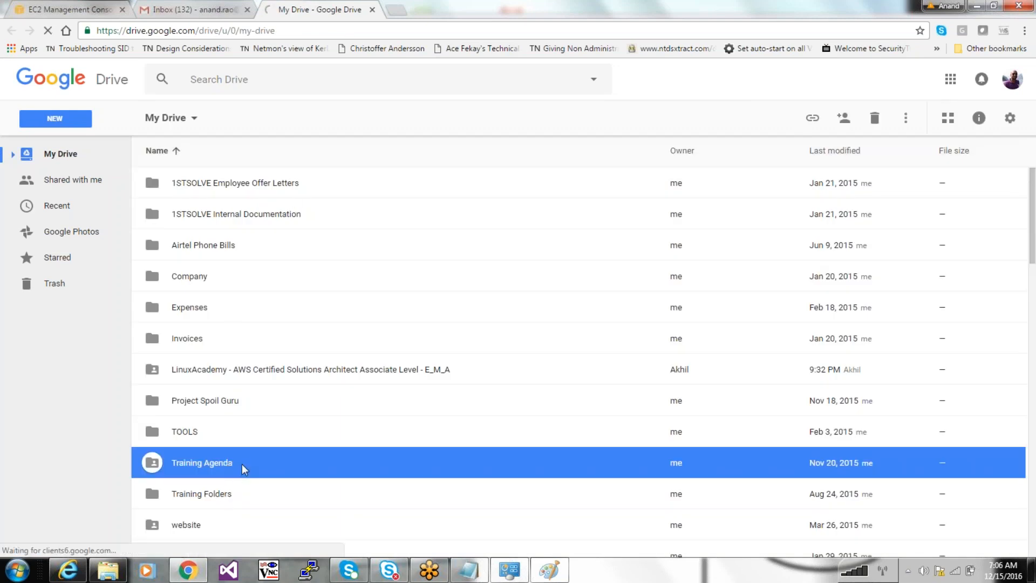
double_click(219, 502)
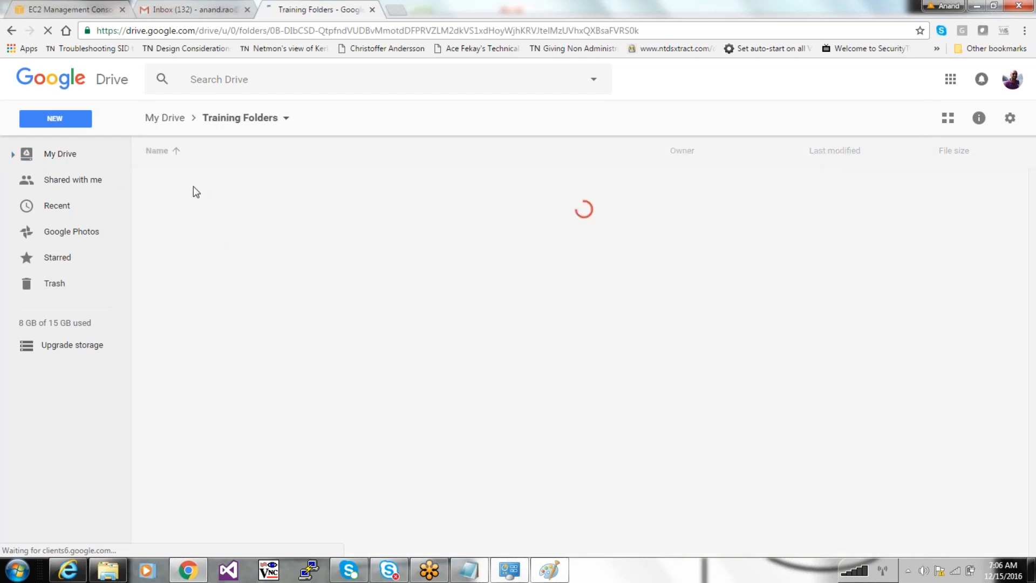
double_click(193, 186)
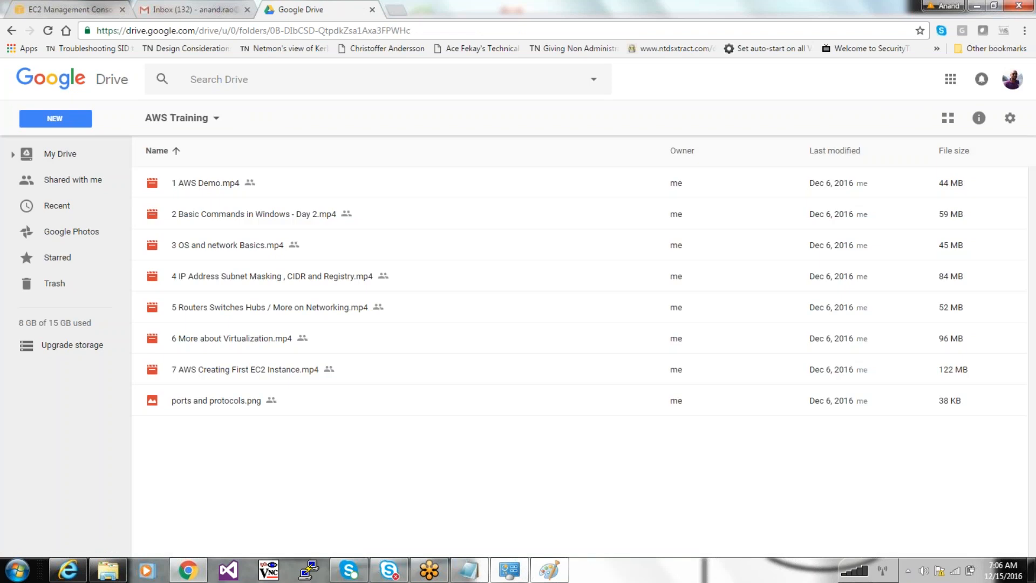
click(210, 402)
double_click(209, 400)
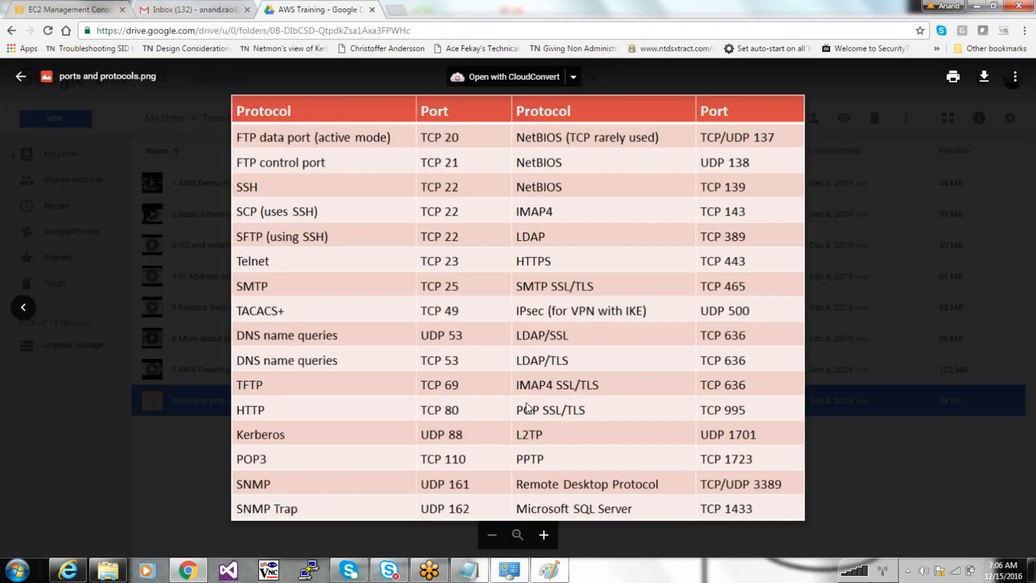
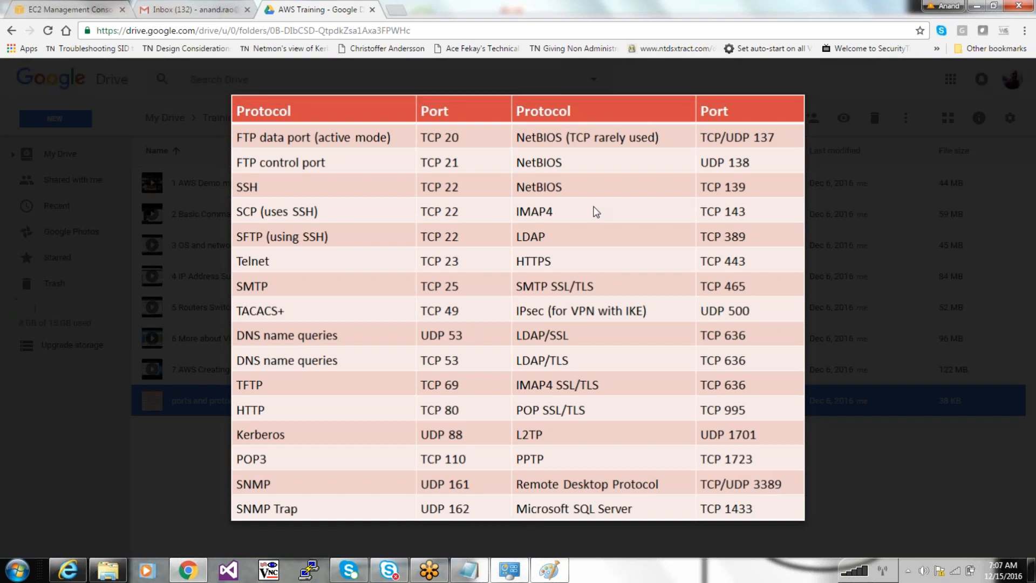
Step: Close the ports image preview and return to the EC2 Management Console tab in a maximized browser window
click(169, 458)
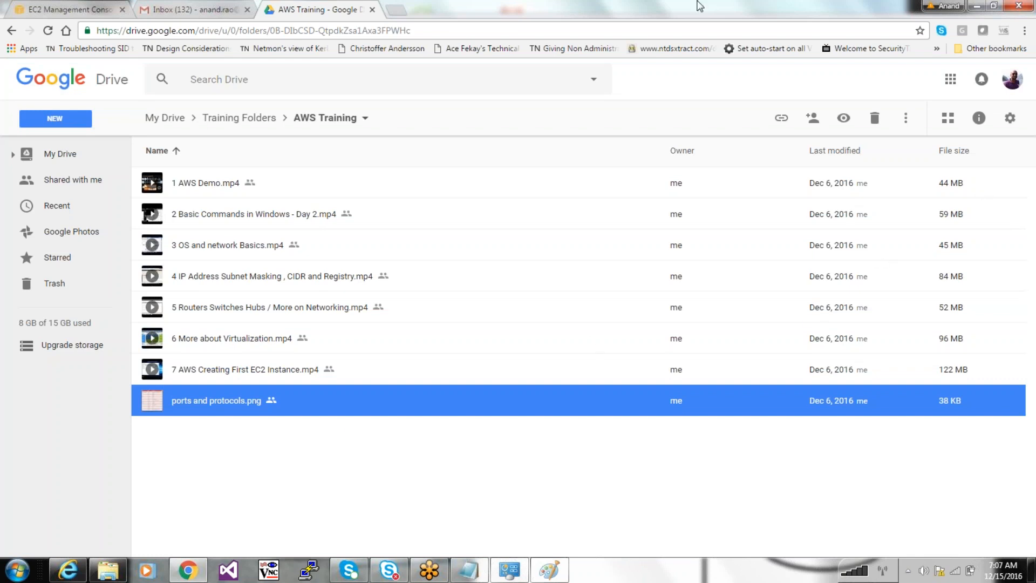
drag(700, 5, 685, 132)
click(482, 150)
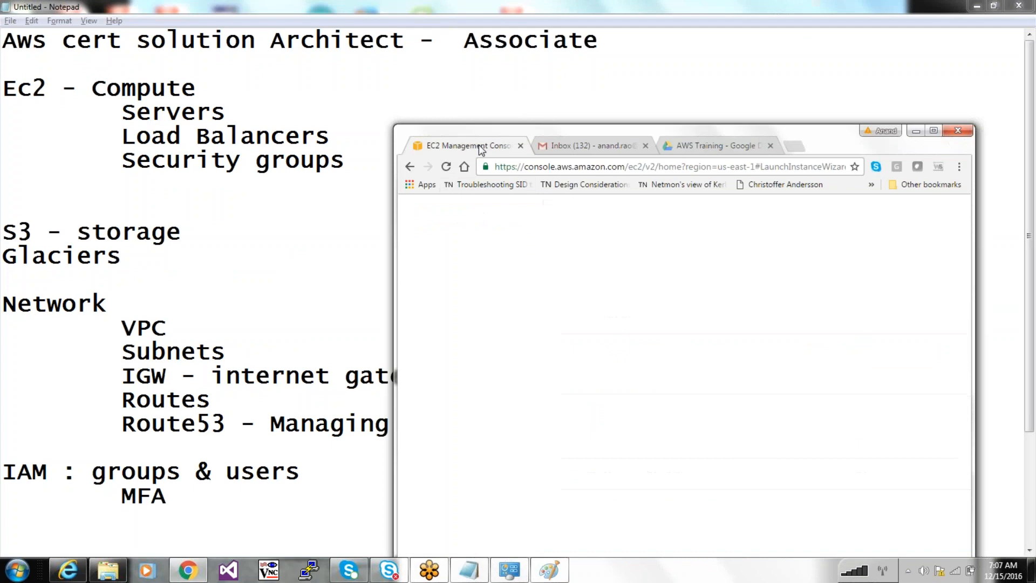
click(933, 130)
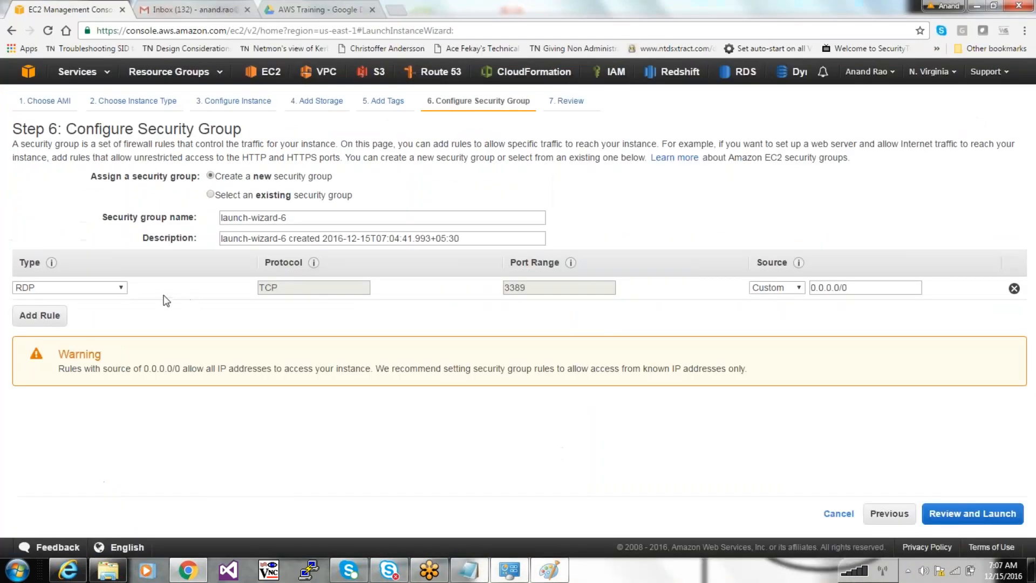
Step: Examine the available rule types for the security group rule, keeping RDP on TCP port 3389
click(123, 289)
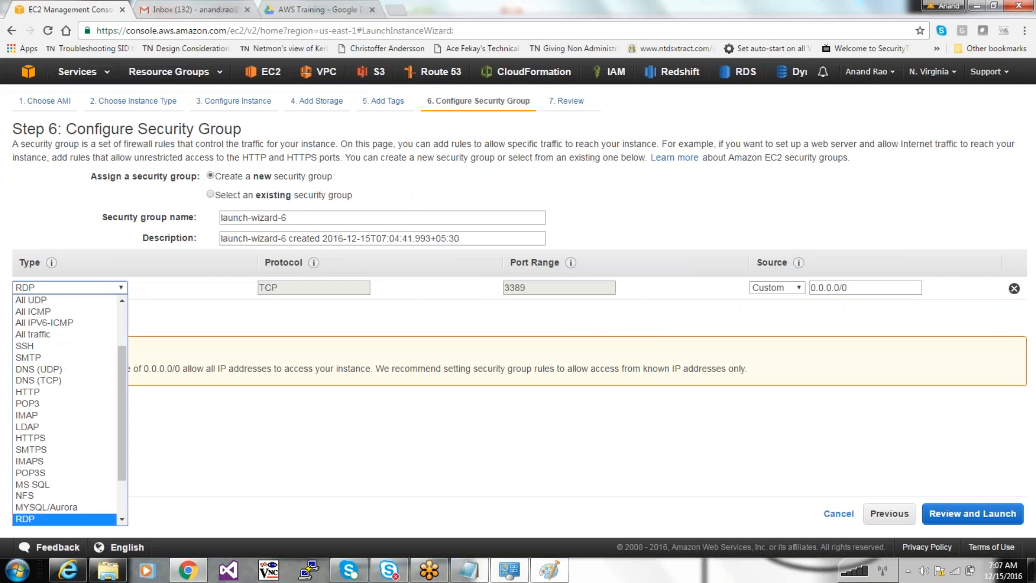
click(57, 521)
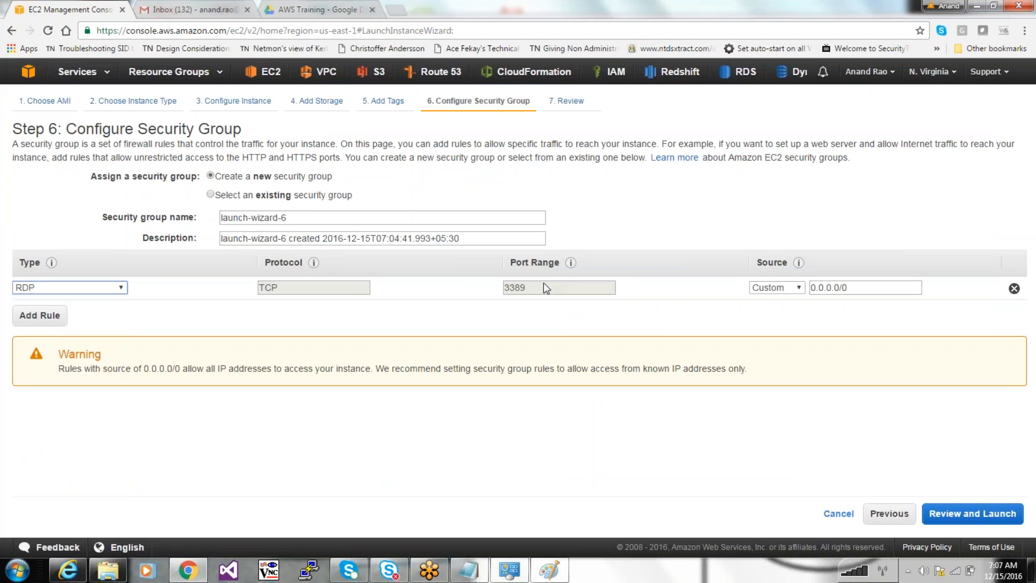
click(507, 287)
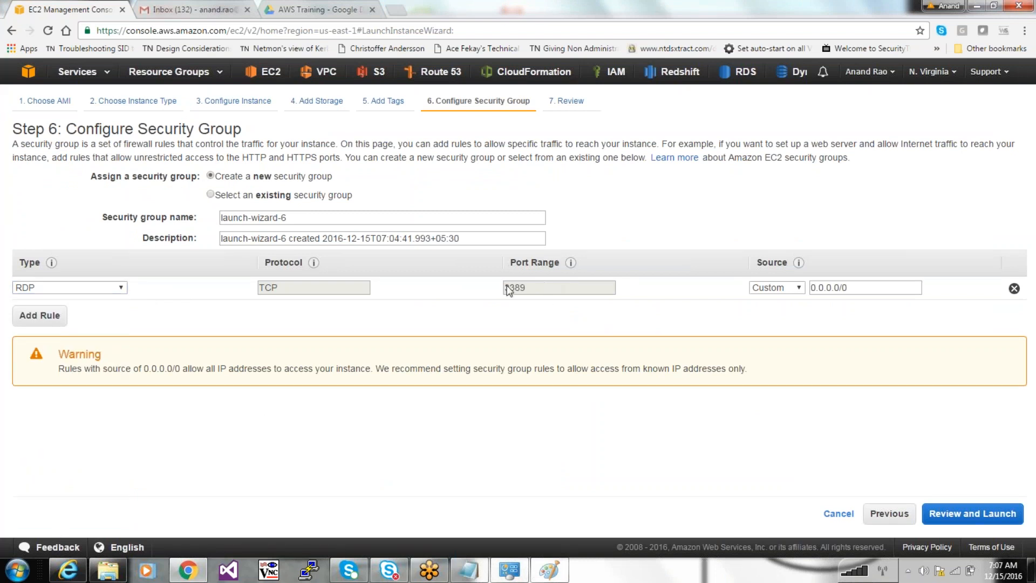
Step: Try setting the RDP rule's source to My IP
click(776, 289)
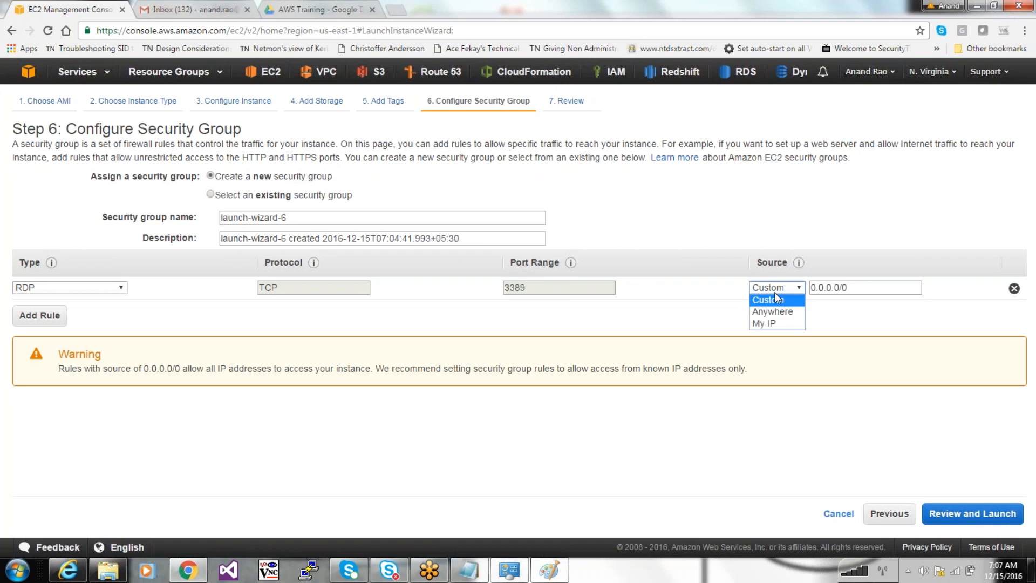
click(775, 324)
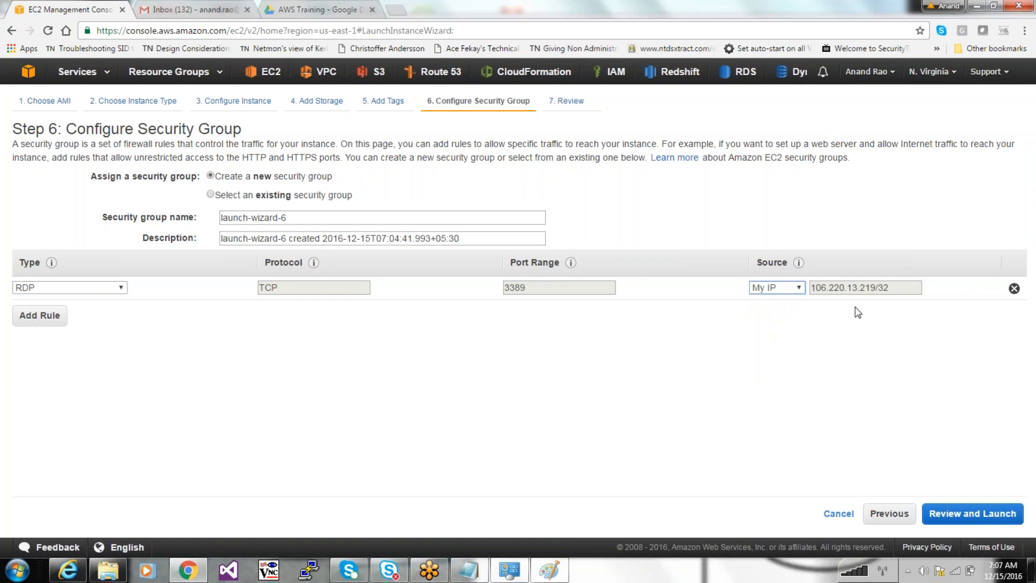
click(819, 288)
Step: Set the RDP rule's source to Anywhere (0.0.0.0/0)
click(786, 287)
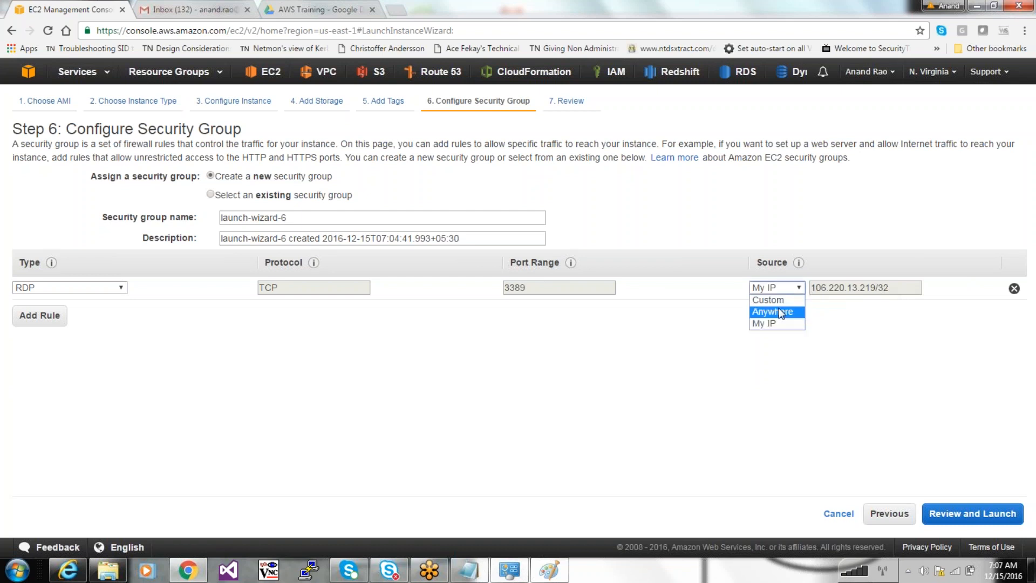
click(781, 313)
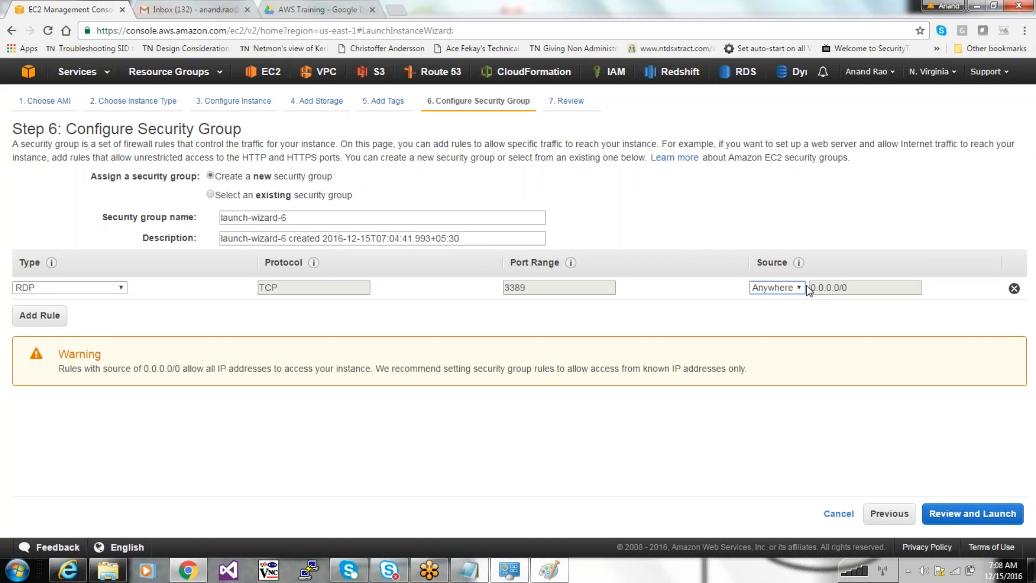
click(789, 291)
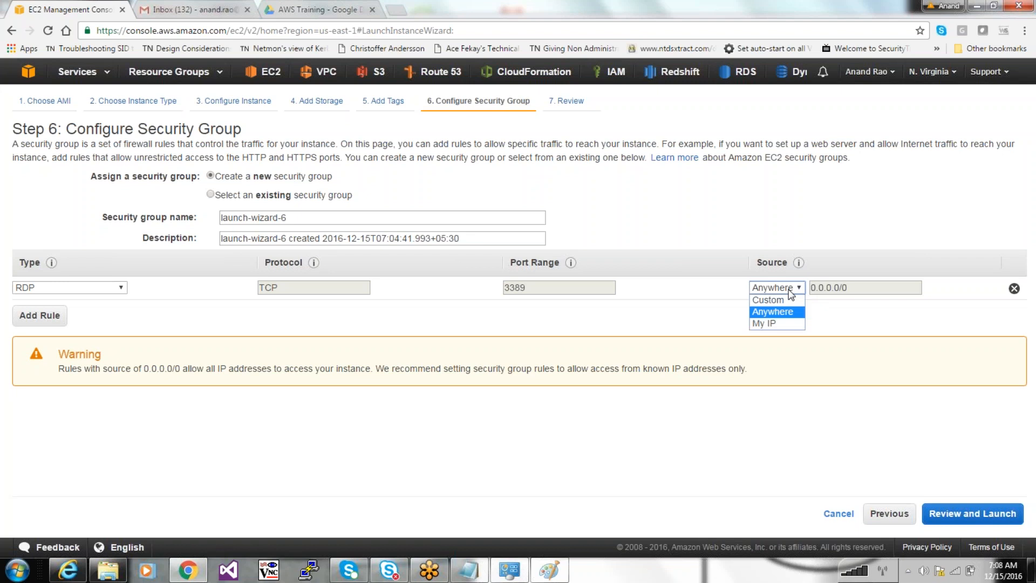
click(783, 300)
click(839, 291)
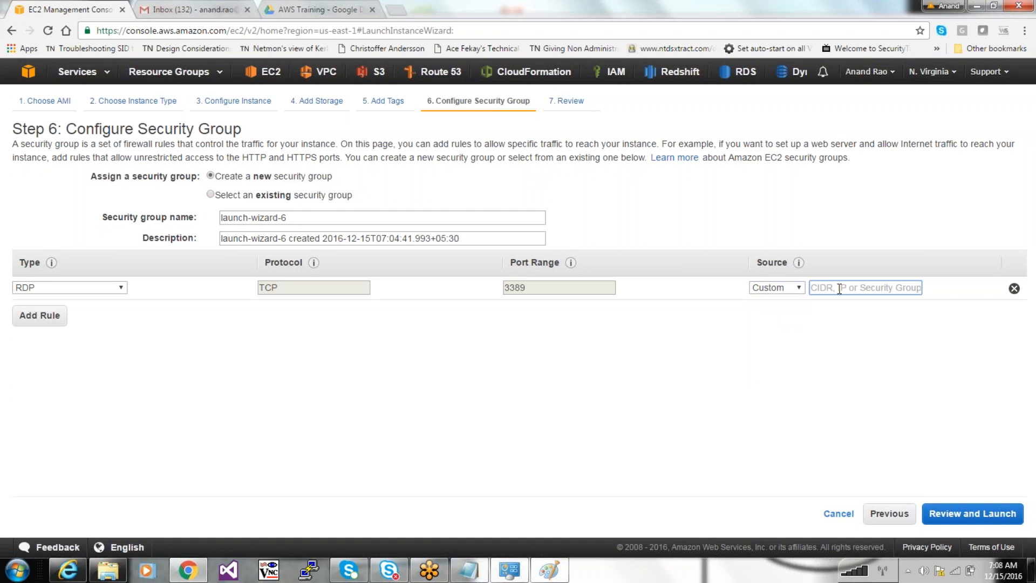
click(777, 287)
click(766, 312)
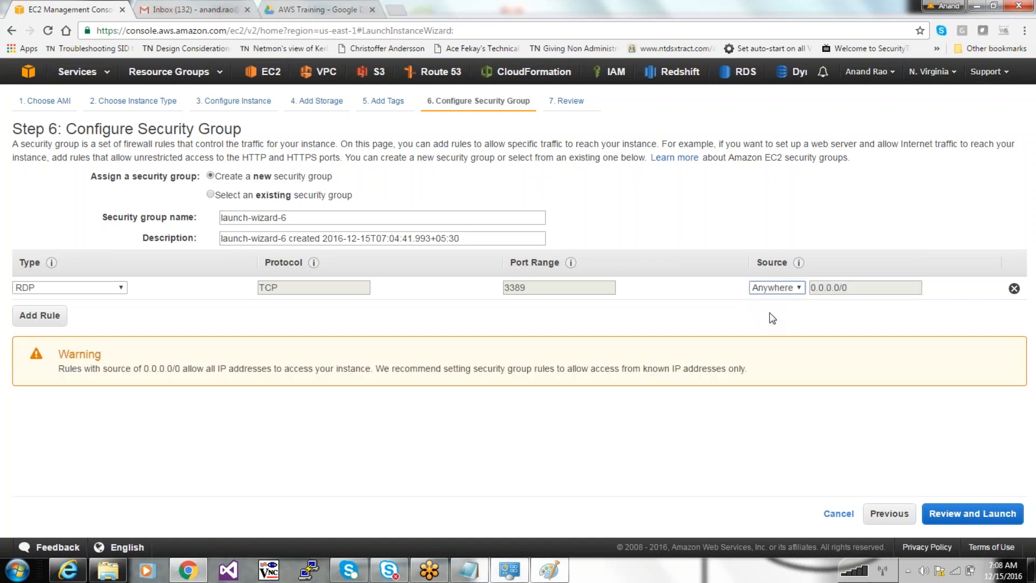
Step: Proceed to review the instance launch and open the key pair dialog
click(966, 516)
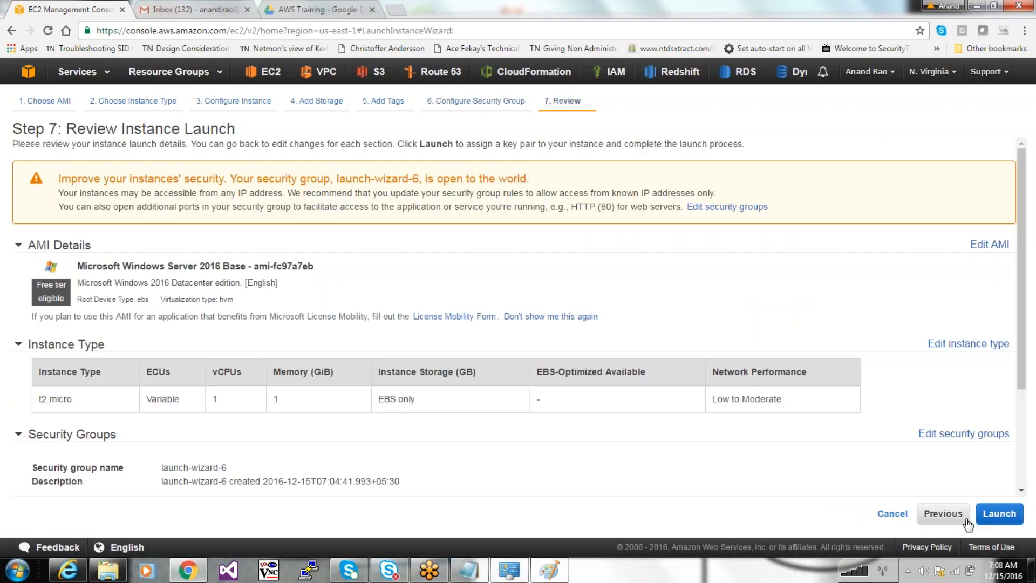
scroll(518, 324, down, 3)
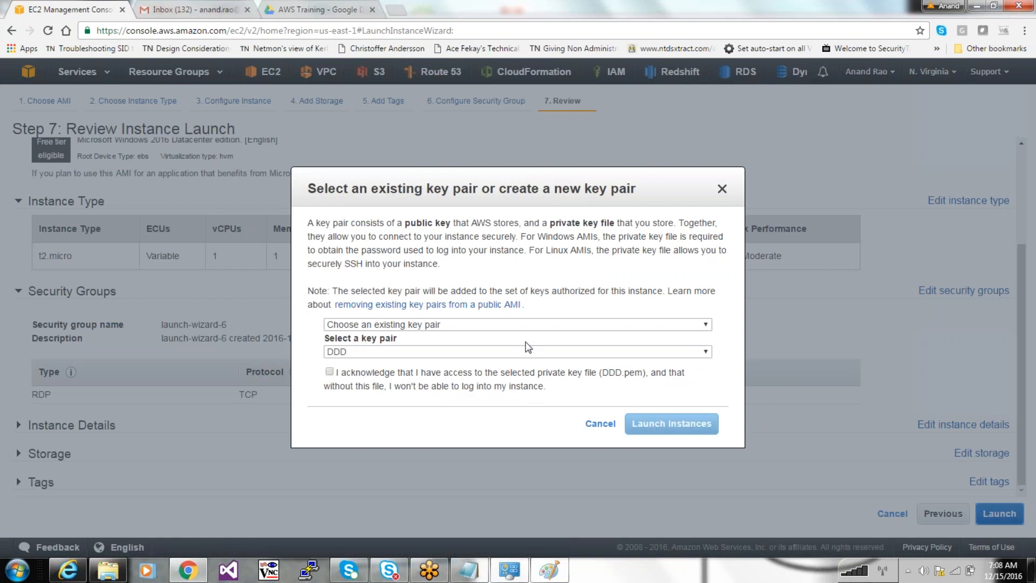
Step: Create a new key pair named WebServer and download its private key file
click(517, 324)
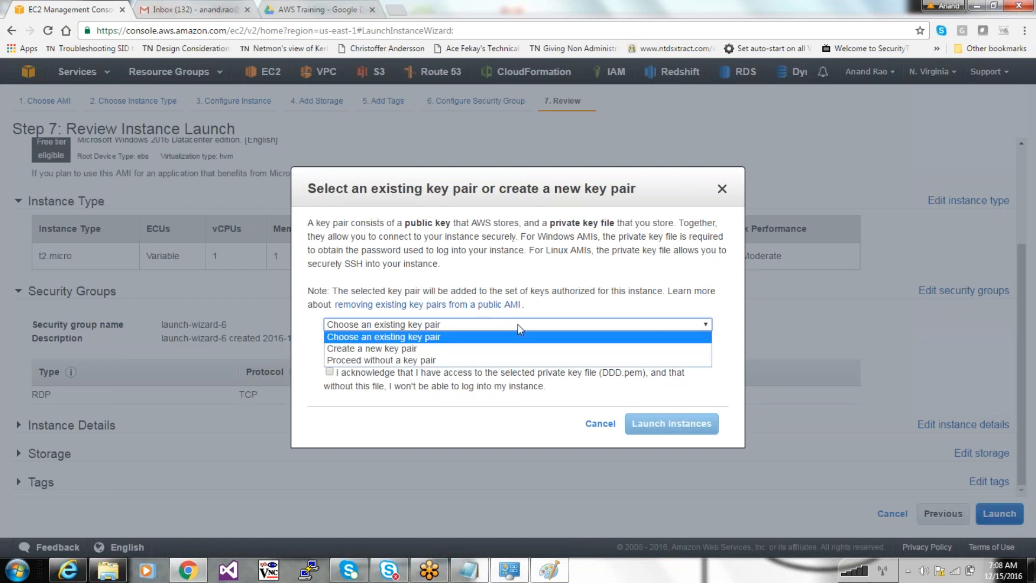
click(497, 350)
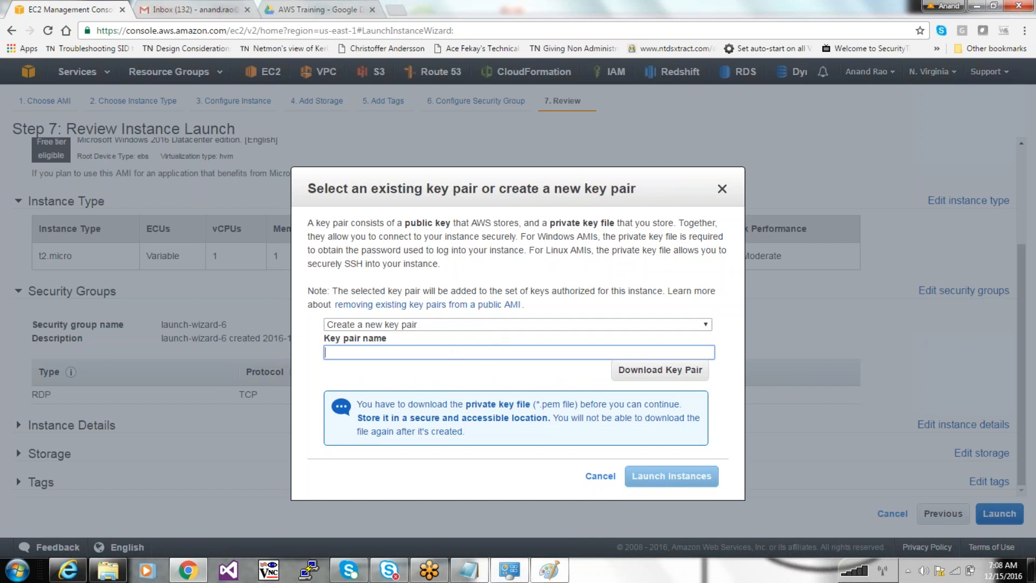
text(WebServer)
click(668, 371)
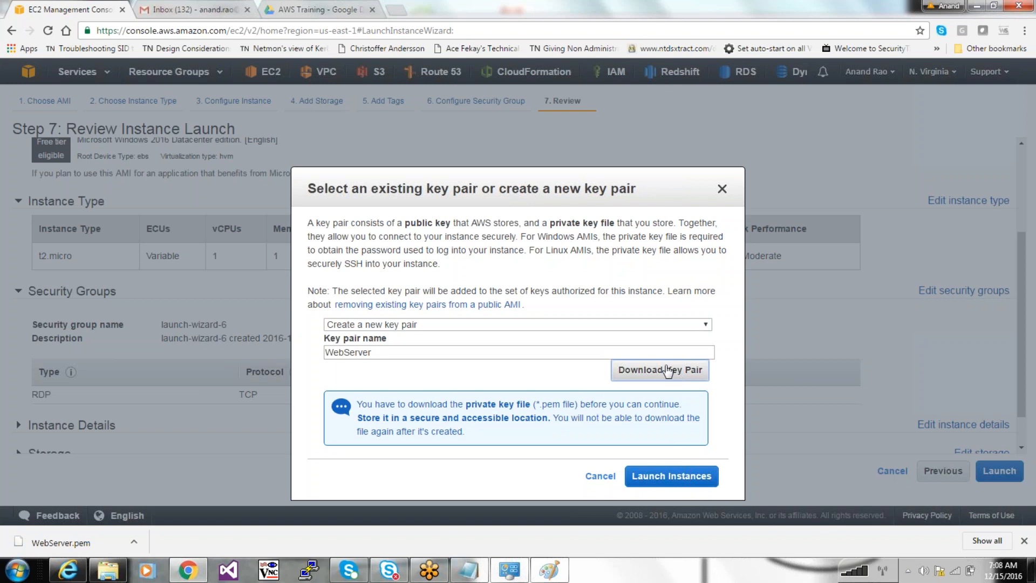
Step: Launch the instance with the new key pair
click(660, 472)
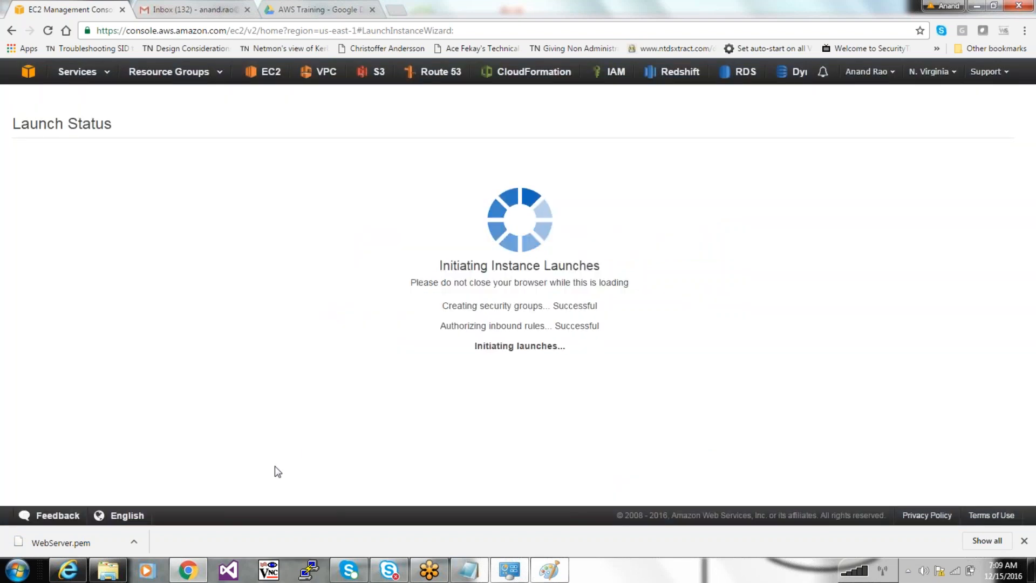
click(133, 541)
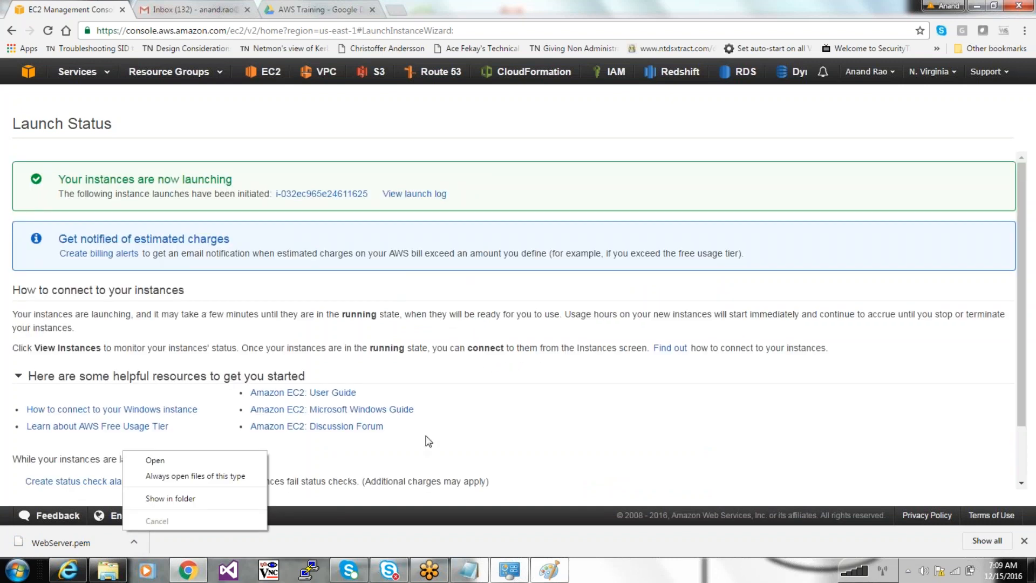
click(533, 392)
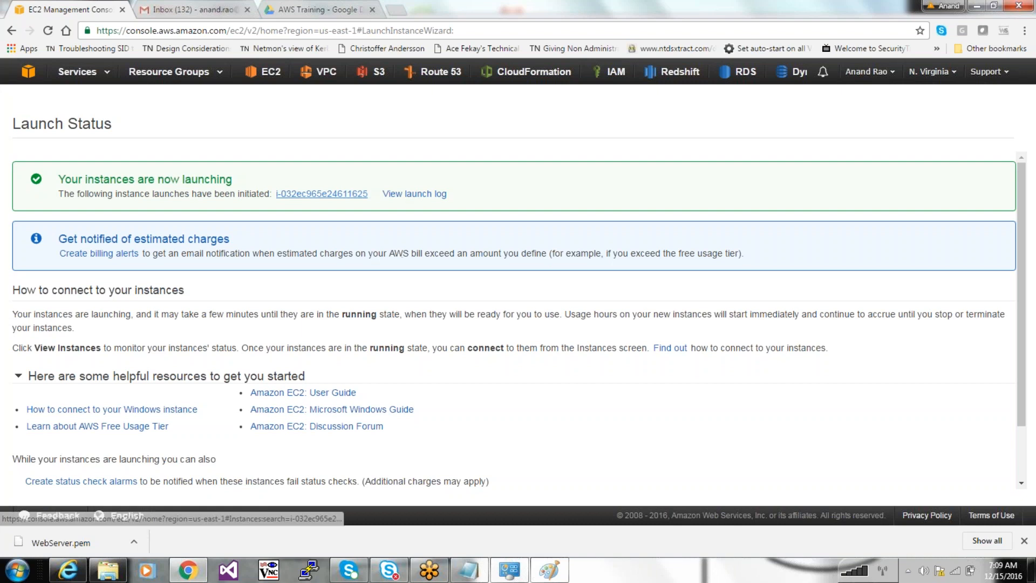
Step: Expand the launch log and open the newly launched instance in the Instances list
click(403, 195)
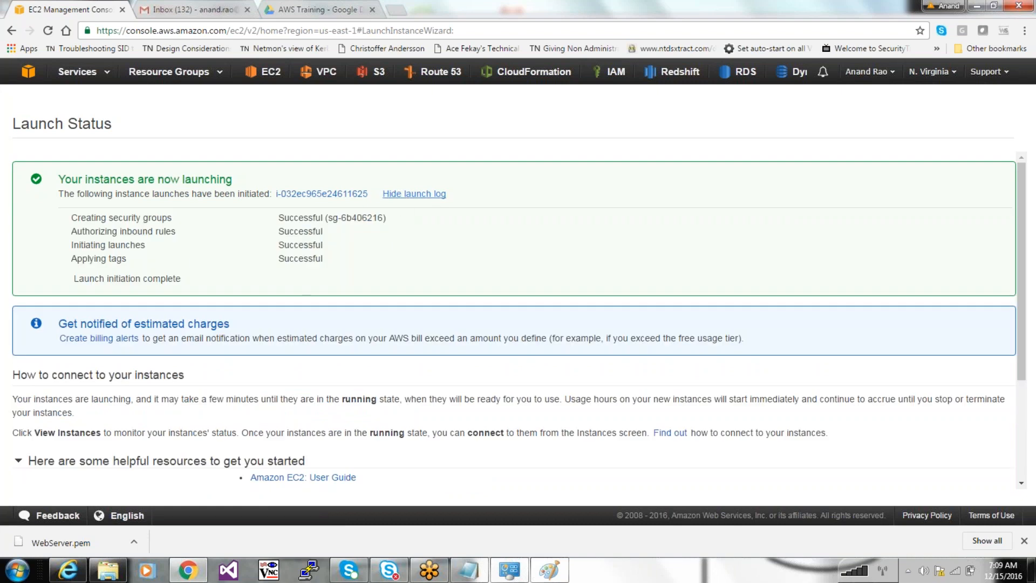
click(415, 194)
click(414, 194)
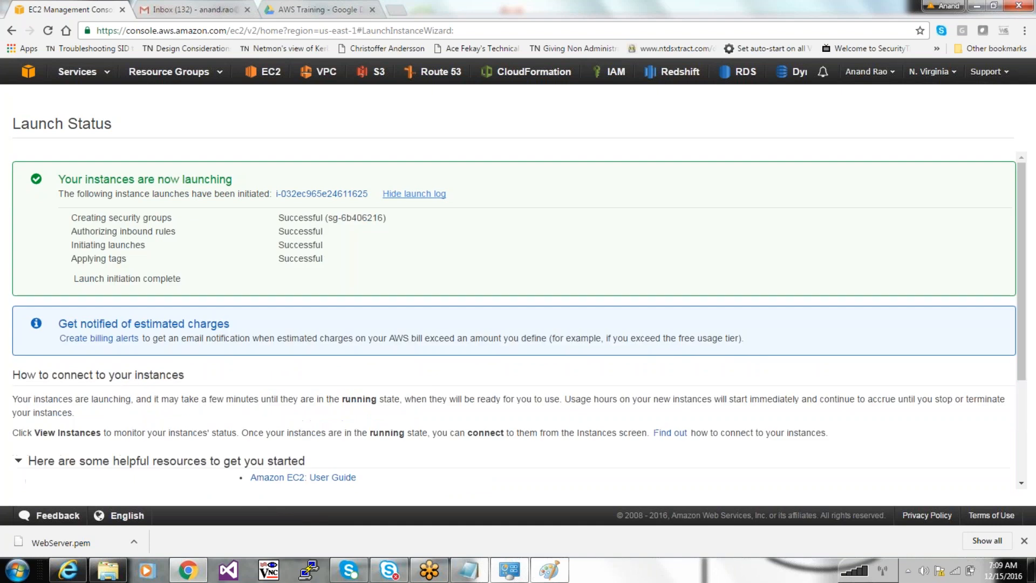
click(331, 196)
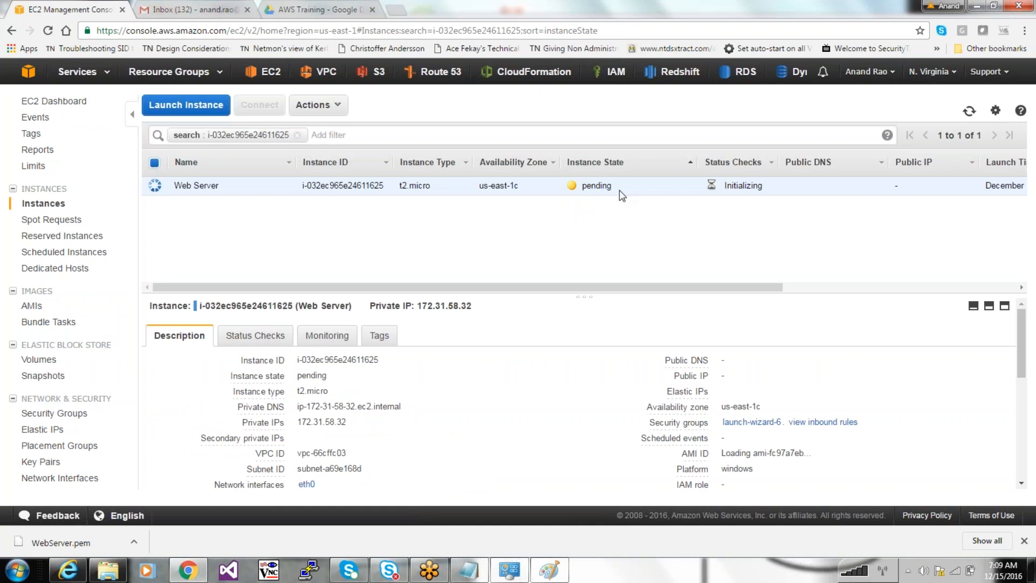
Step: Examine the instance's description details and the inbound rules of its security group
drag(621, 191, 561, 190)
click(631, 222)
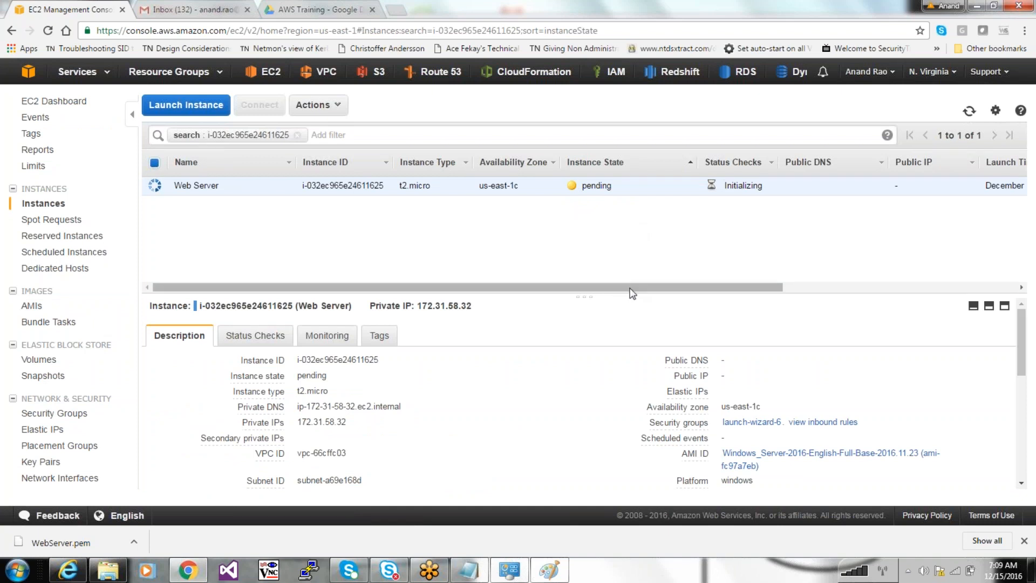
drag(627, 293, 638, 219)
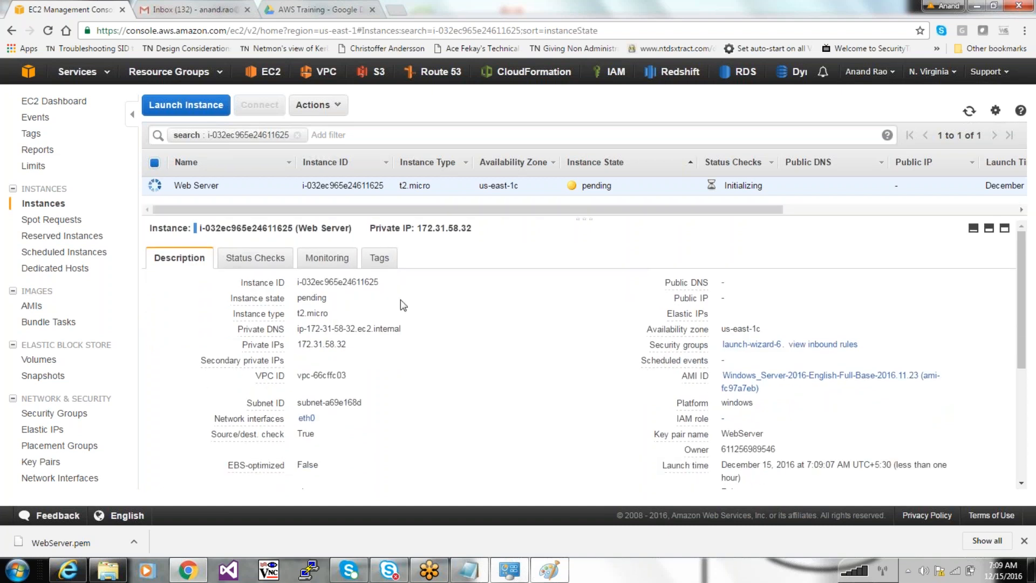
drag(350, 344, 297, 344)
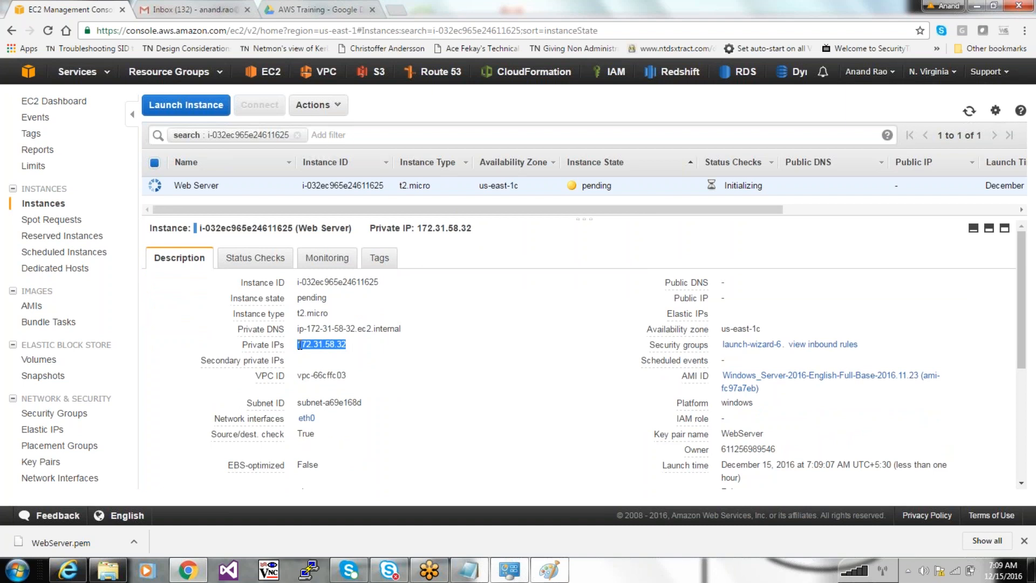
click(755, 295)
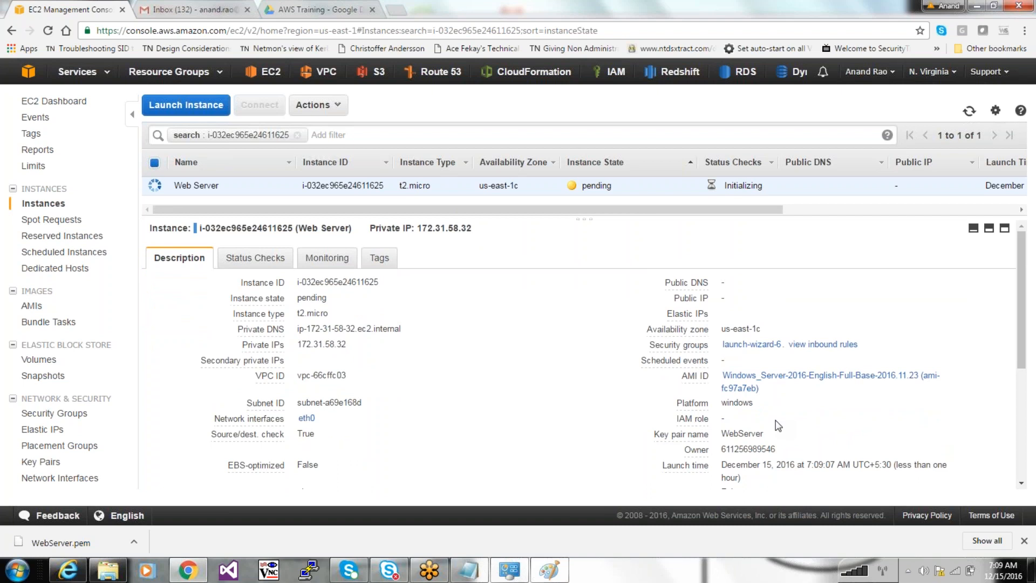
click(831, 347)
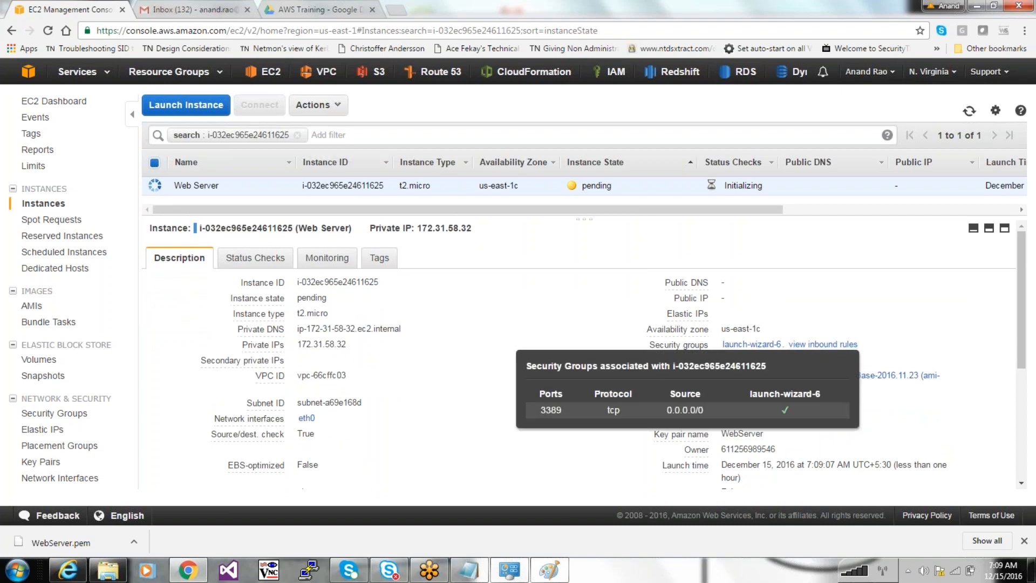
drag(811, 413, 561, 411)
click(561, 410)
click(444, 360)
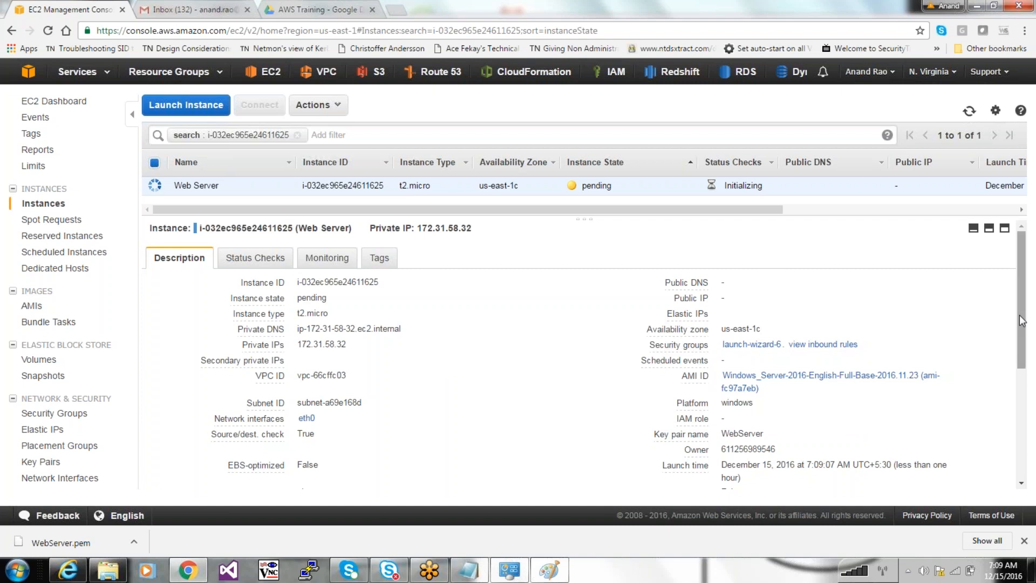
Step: Review the running instance's details, public DNS, public IP and status checks
scroll(1020, 351, down, 3)
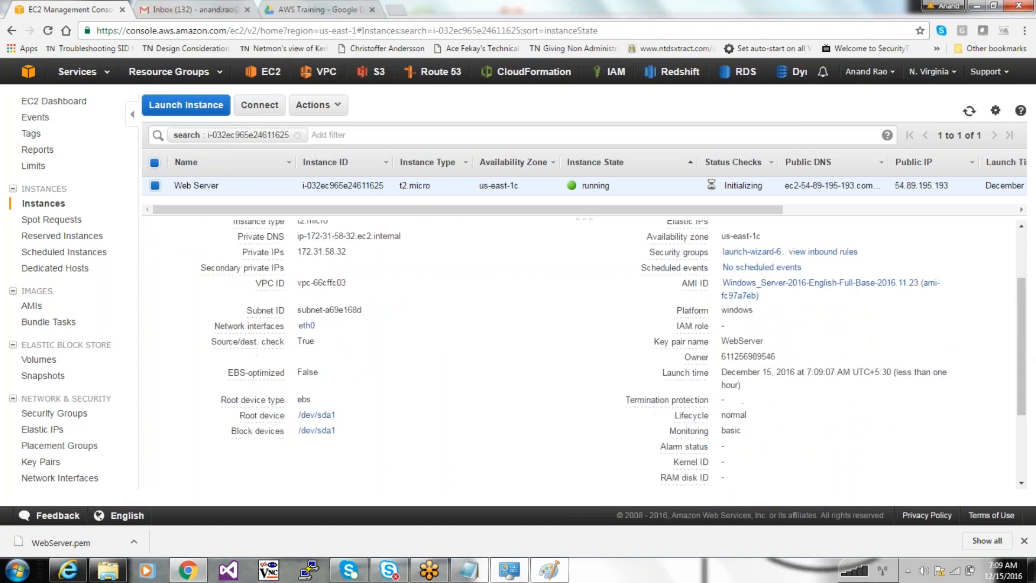
drag(722, 342, 794, 311)
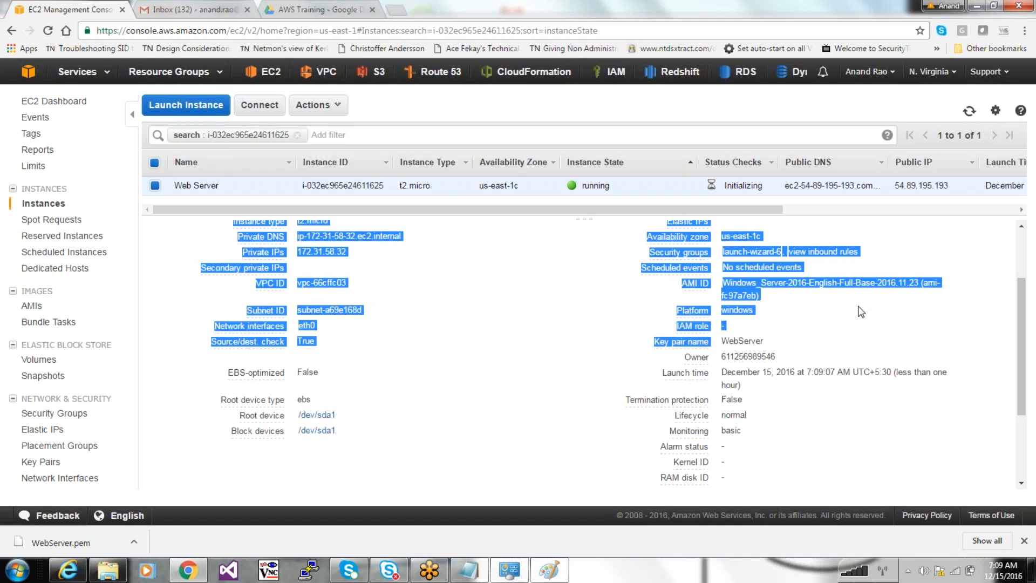
click(862, 312)
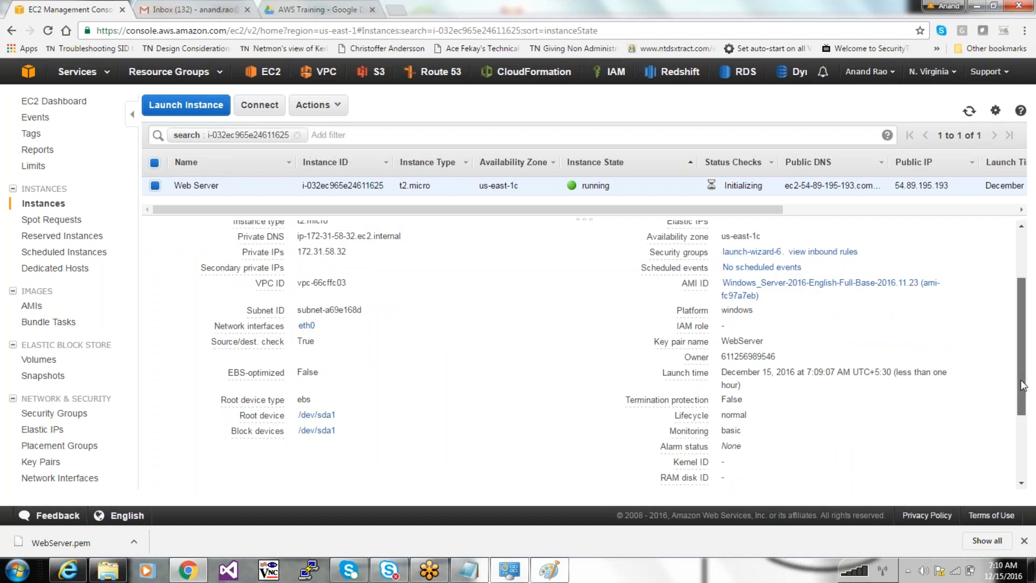
drag(1023, 385, 1009, 278)
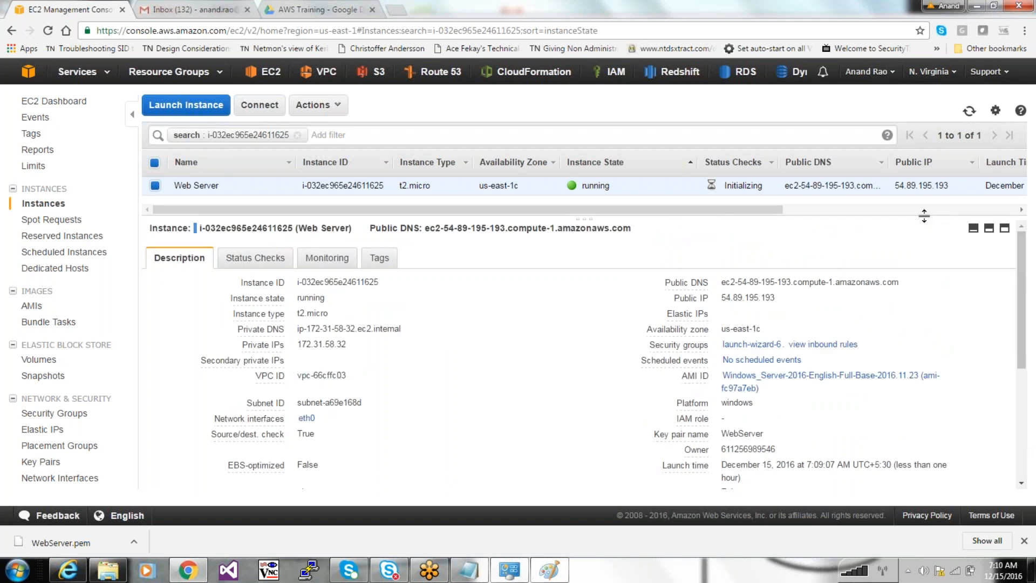
drag(703, 215, 701, 278)
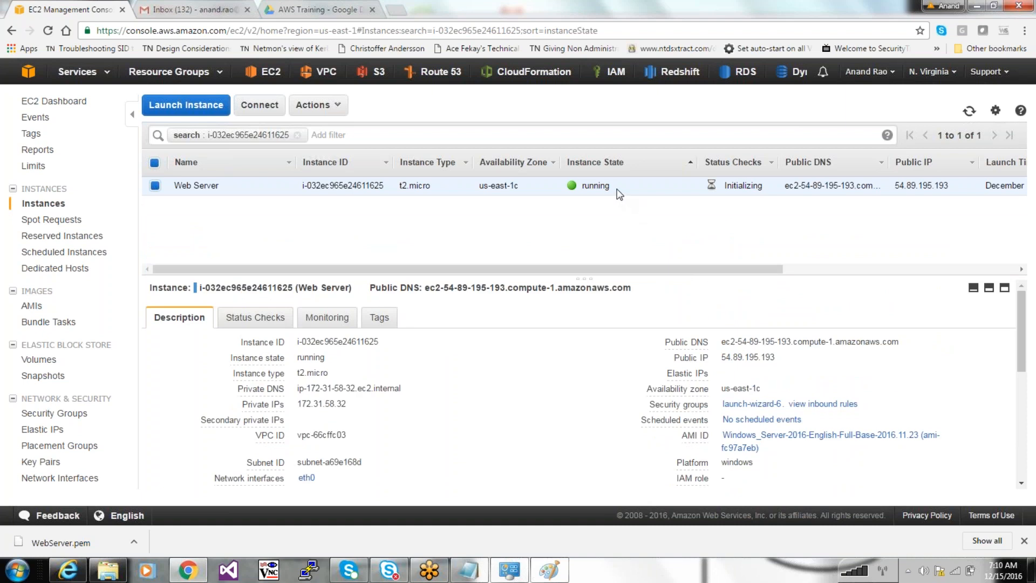
drag(766, 186, 719, 187)
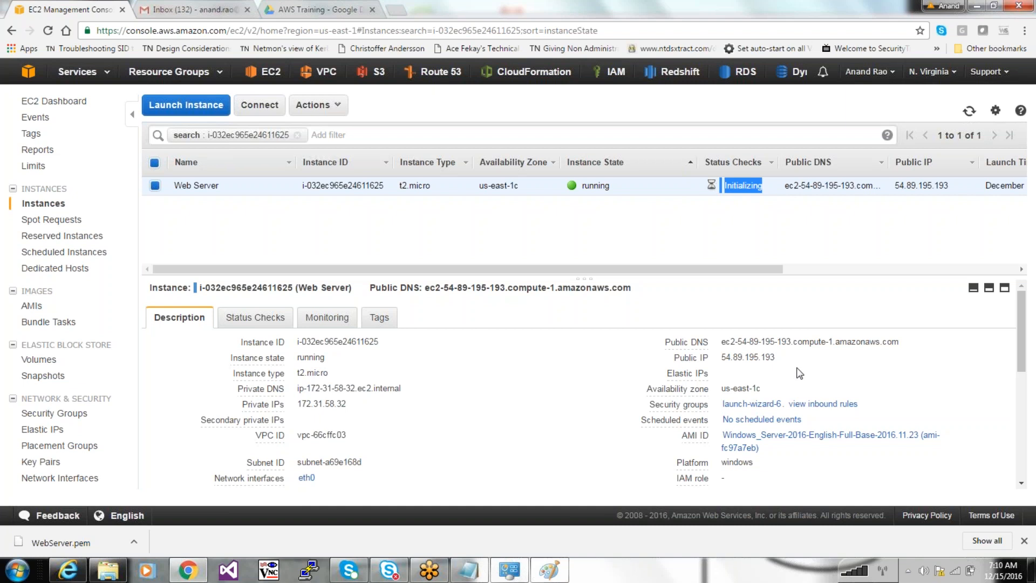
Step: Examine the instance's public DNS and public IP, and browse its Instance Settings and CloudWatch context options
drag(778, 357, 711, 355)
click(726, 360)
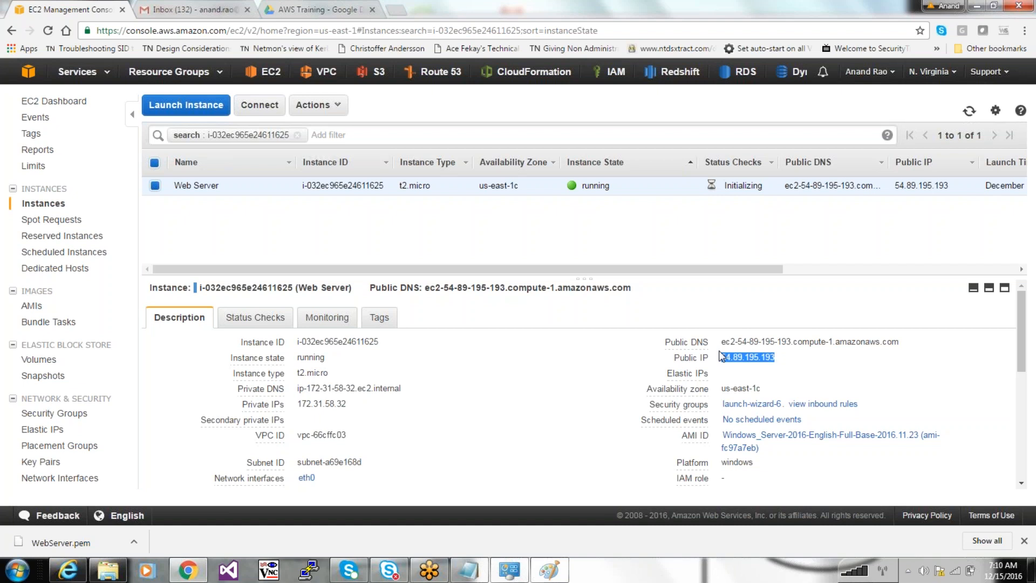
drag(917, 347, 721, 342)
click(742, 357)
right_click(340, 187)
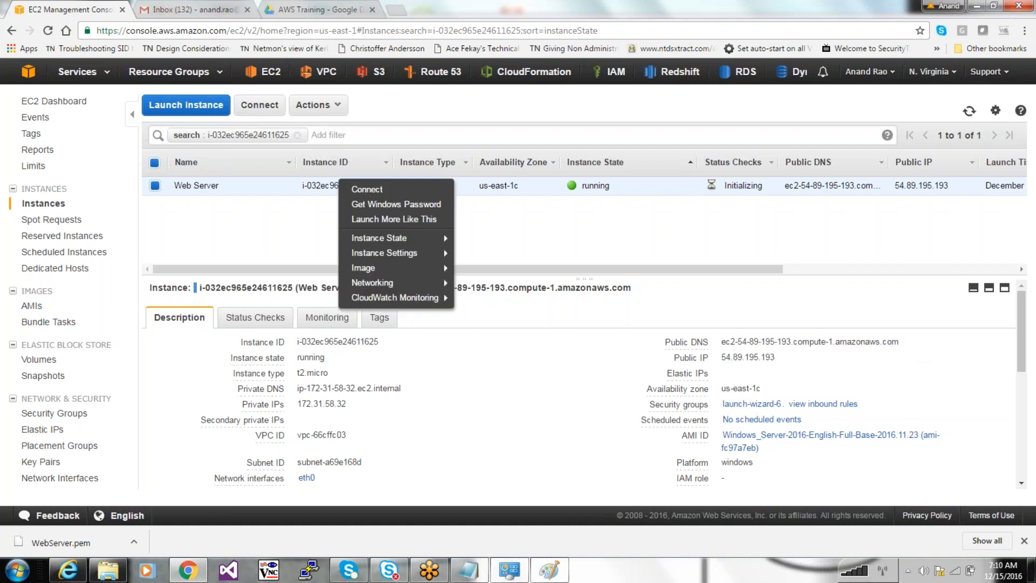
mouse_move(395, 254)
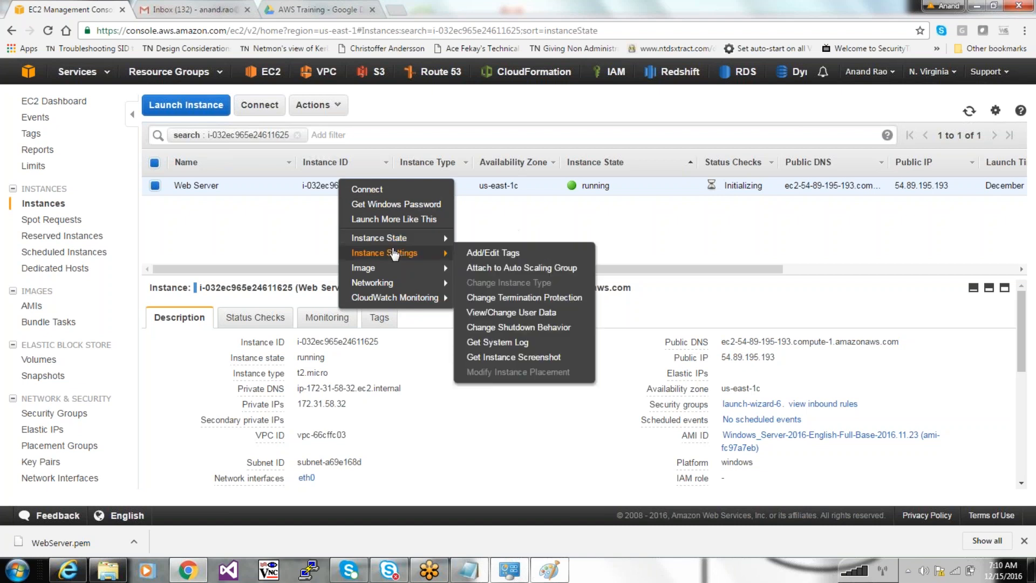
mouse_move(397, 271)
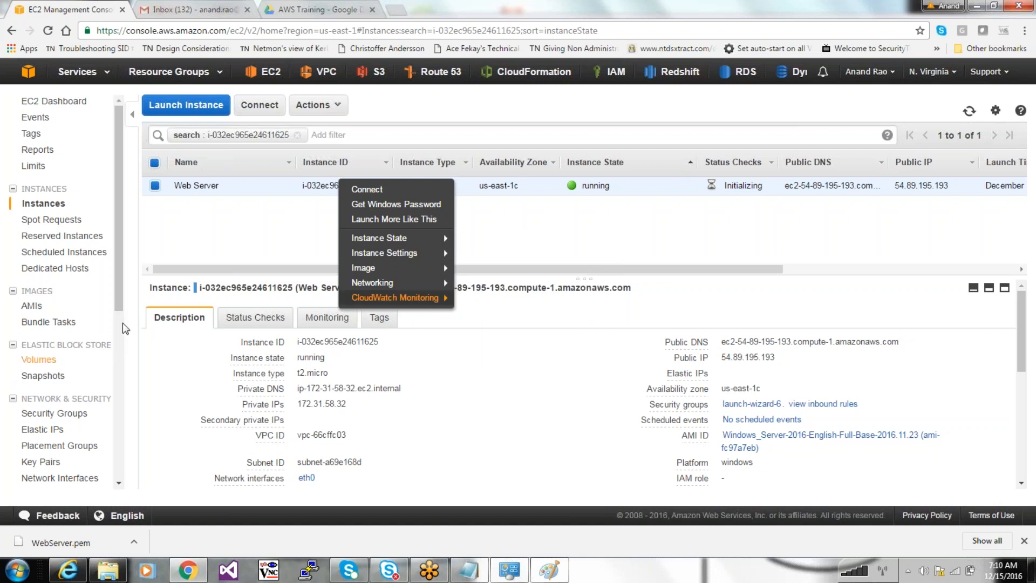
click(232, 238)
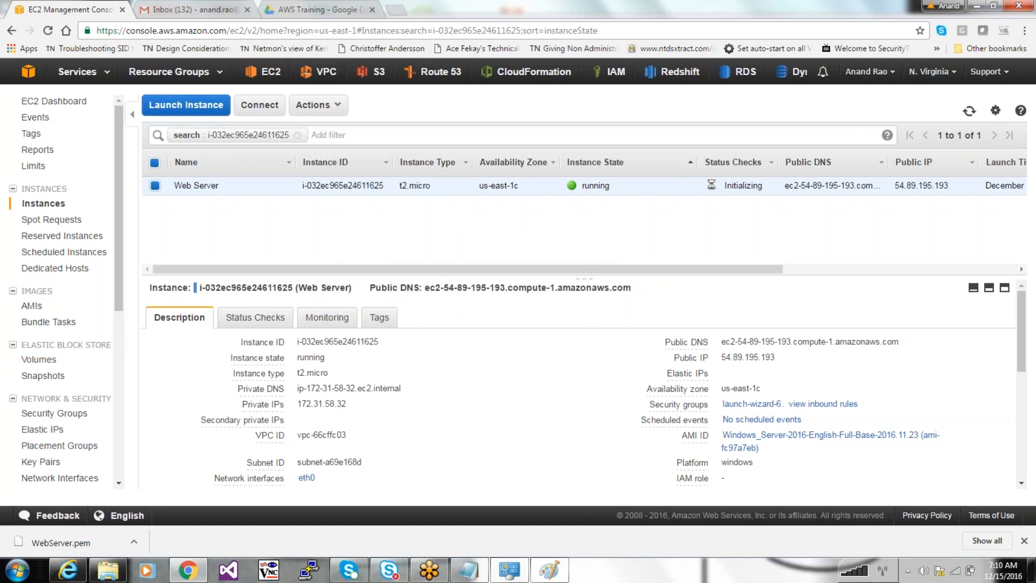
Step: Open the Create Volume dialog from Volumes and review the volume type options and size limits
click(39, 363)
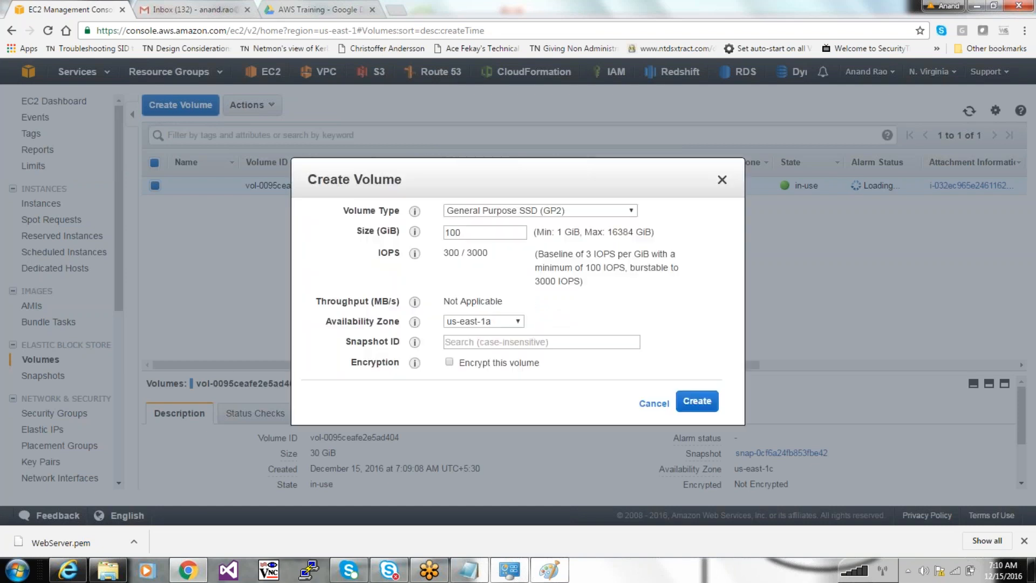
click(548, 210)
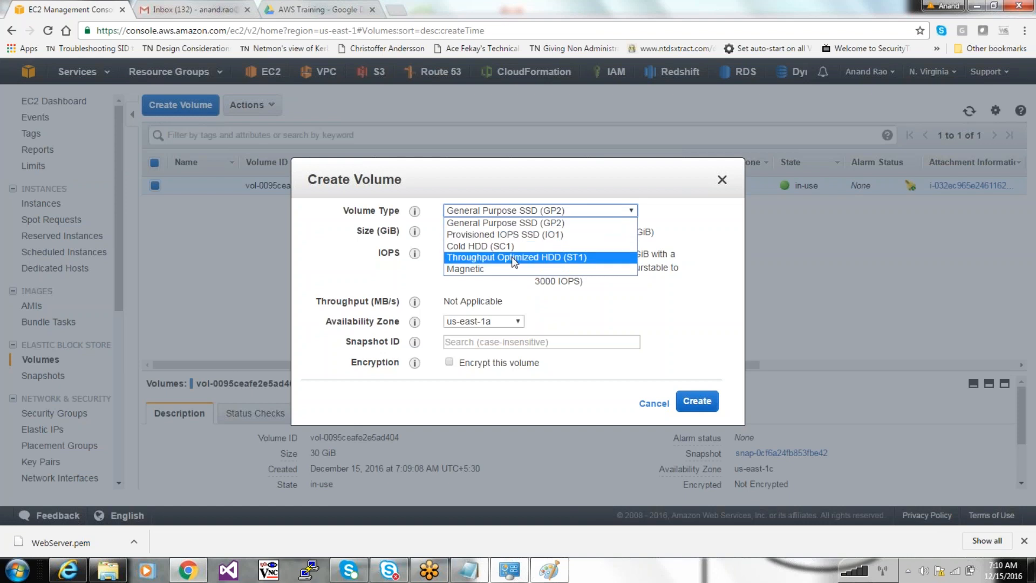
click(529, 226)
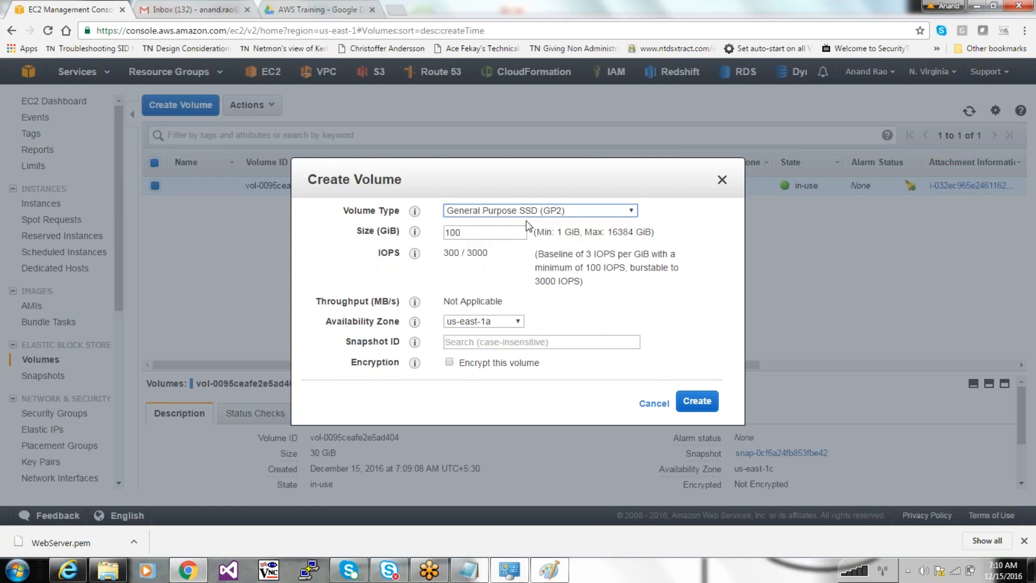
click(482, 236)
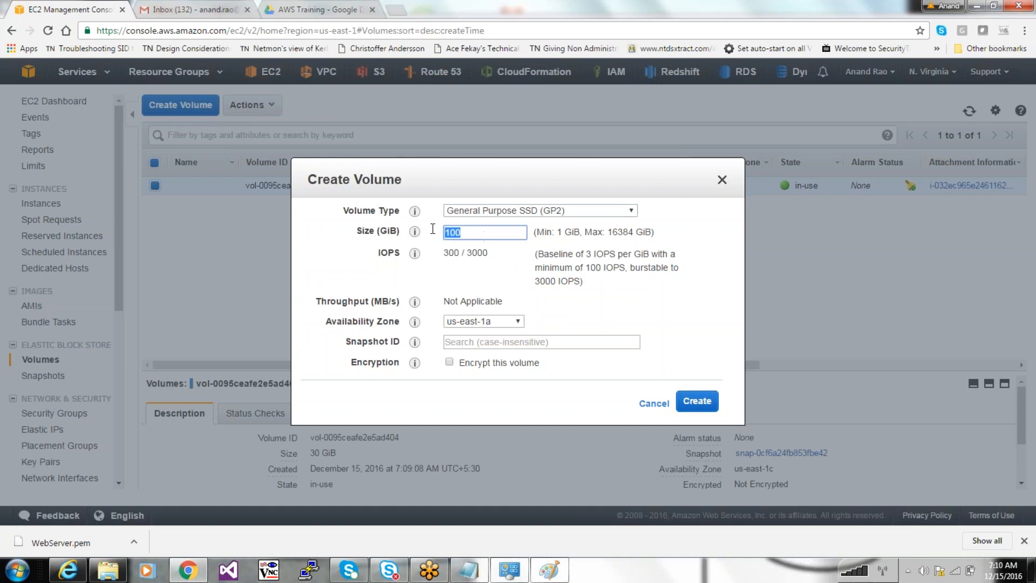
click(561, 235)
drag(562, 235, 582, 236)
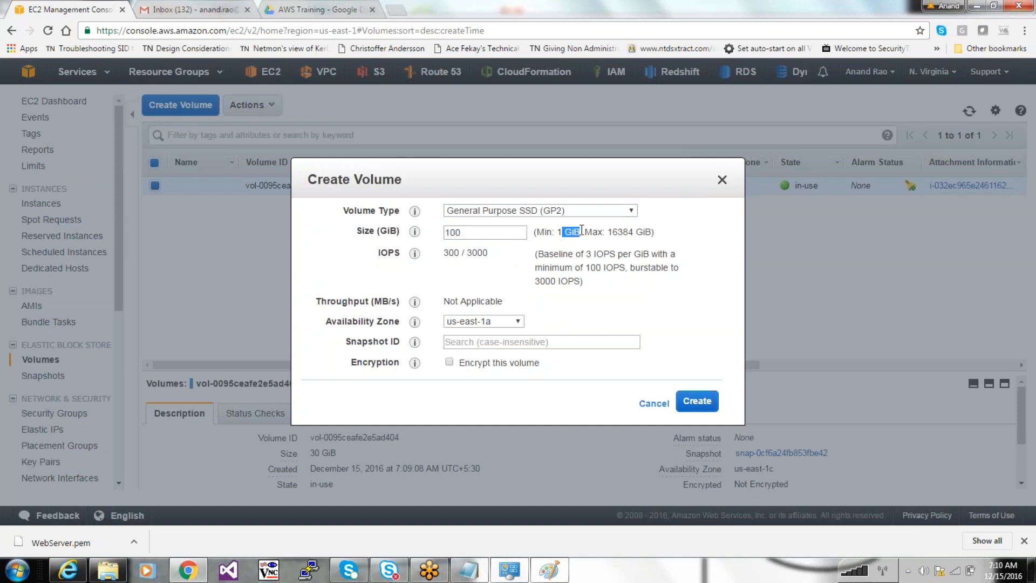
drag(645, 236, 608, 235)
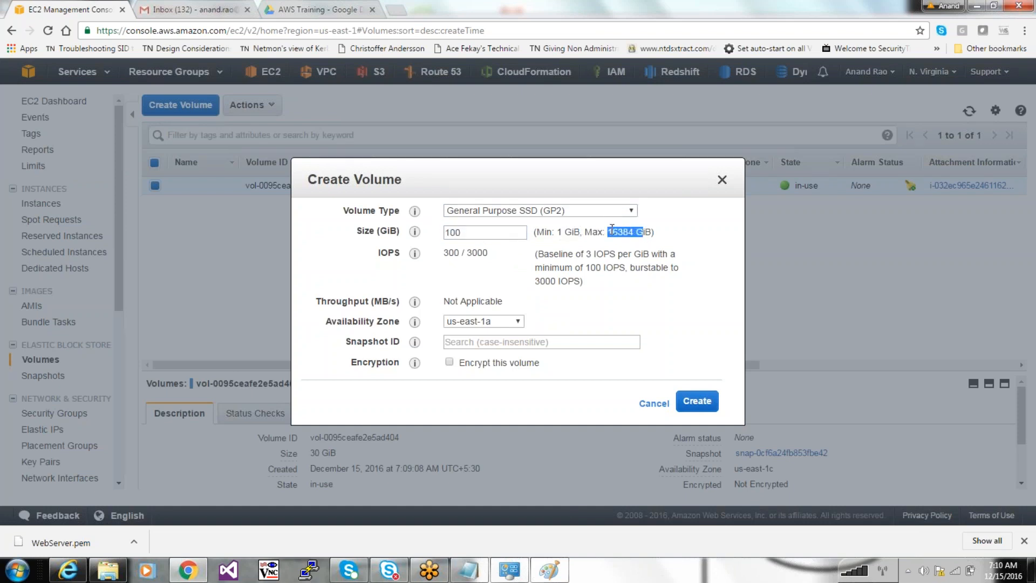
click(608, 236)
Step: Try the availability zone options for the new volume and cancel the Create Volume dialog
mouse_move(415, 322)
click(464, 321)
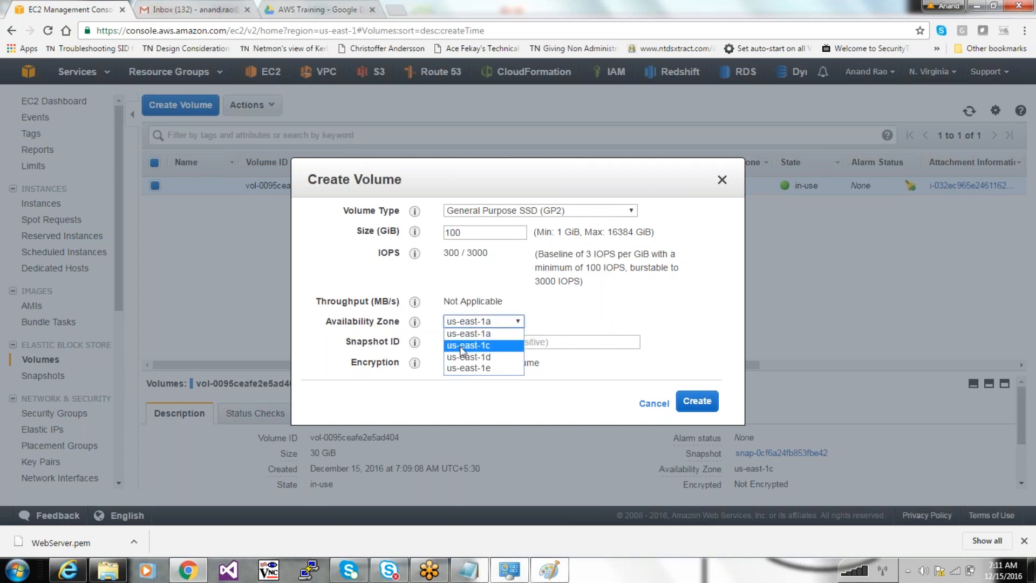
click(478, 324)
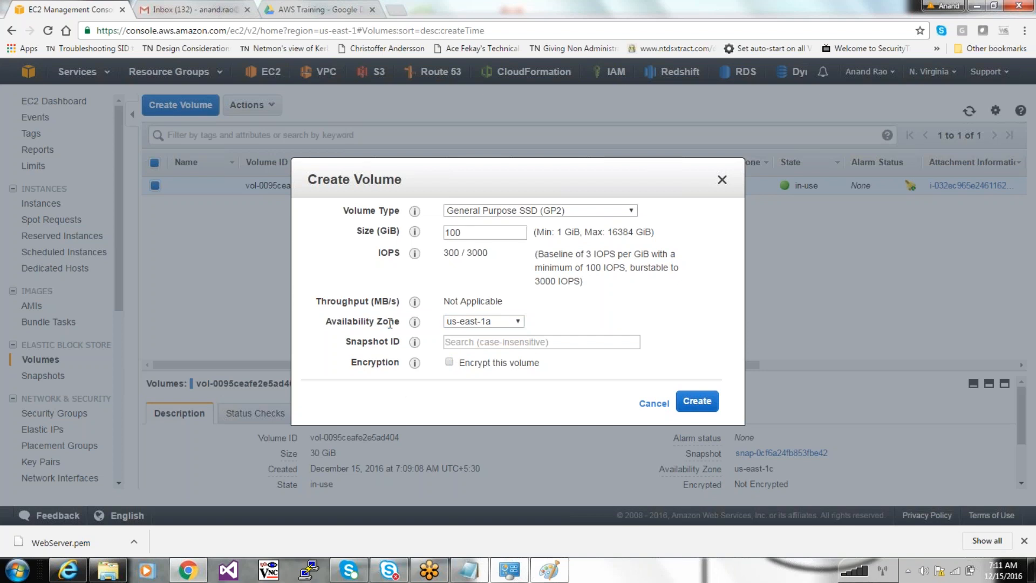
drag(377, 322, 397, 323)
click(493, 323)
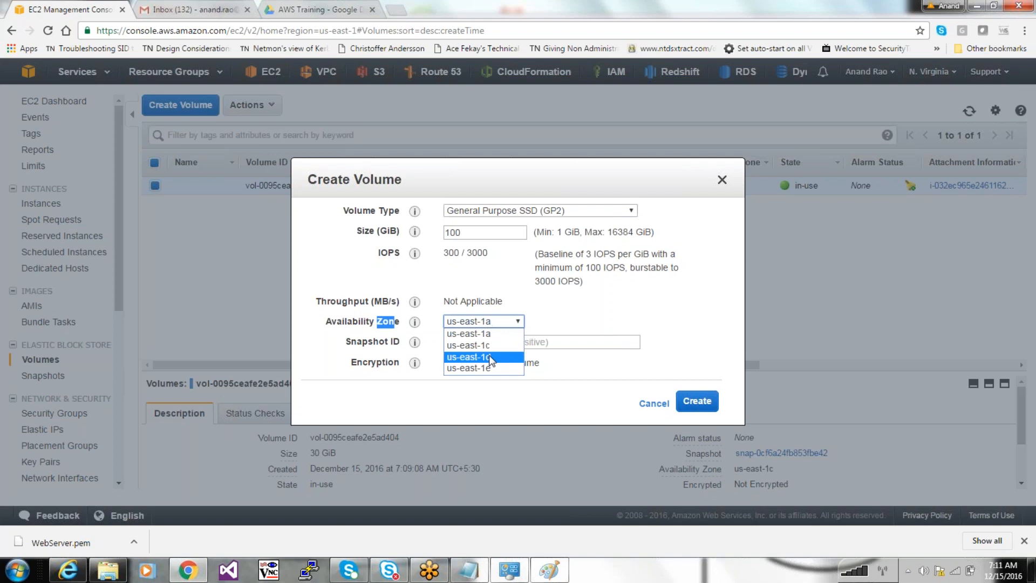
click(489, 368)
click(493, 361)
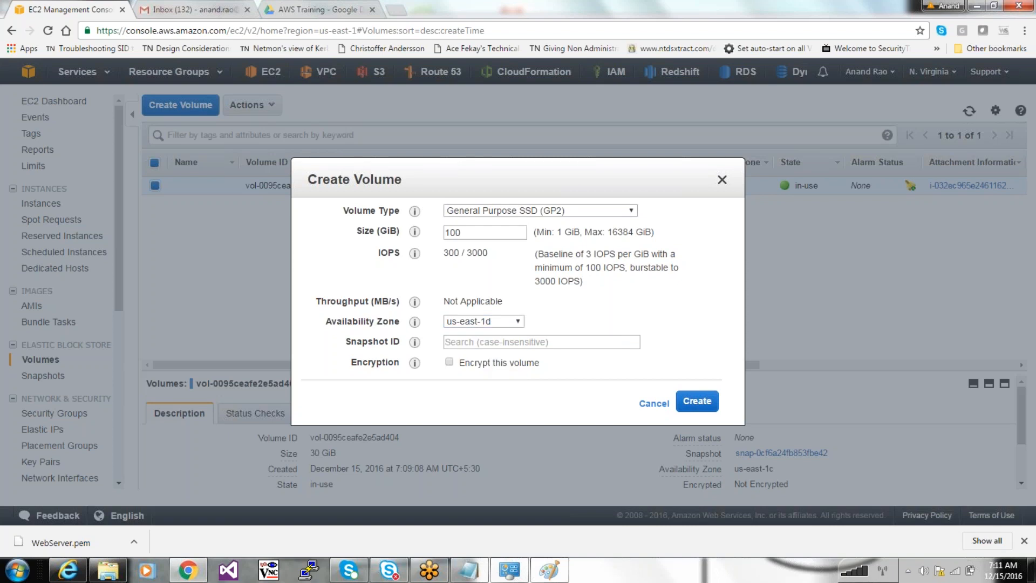
click(506, 322)
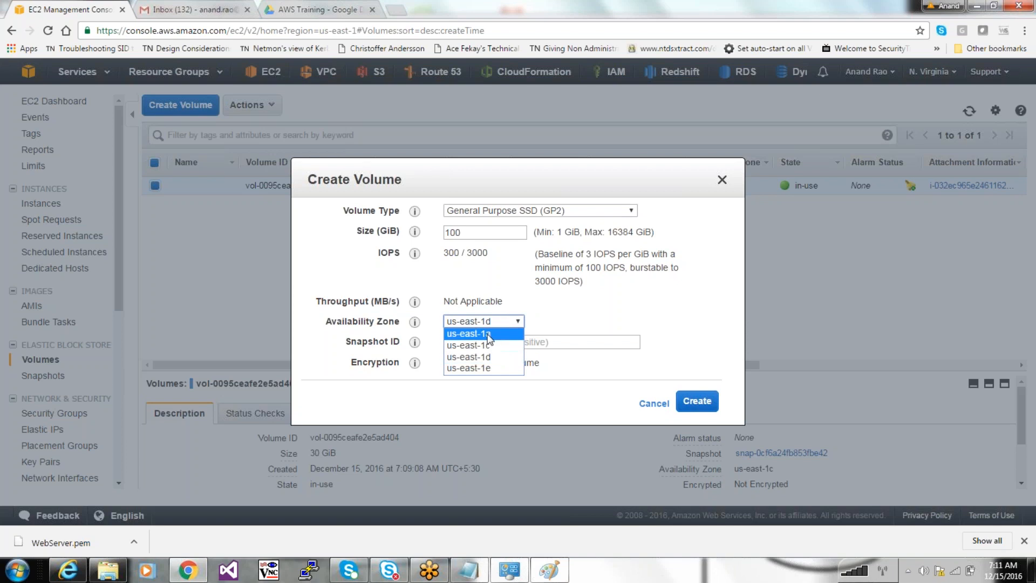
click(486, 332)
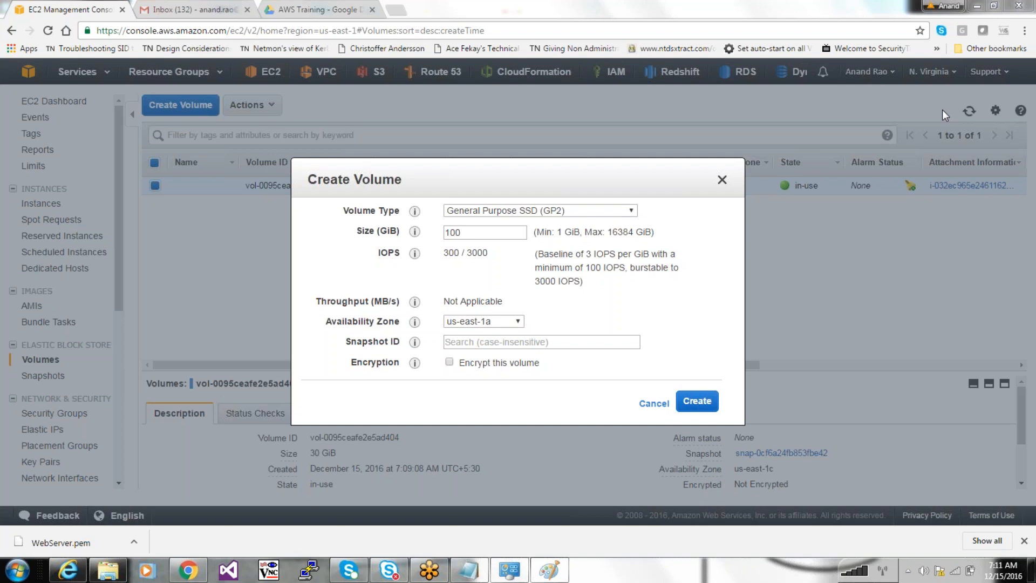
click(505, 322)
click(489, 357)
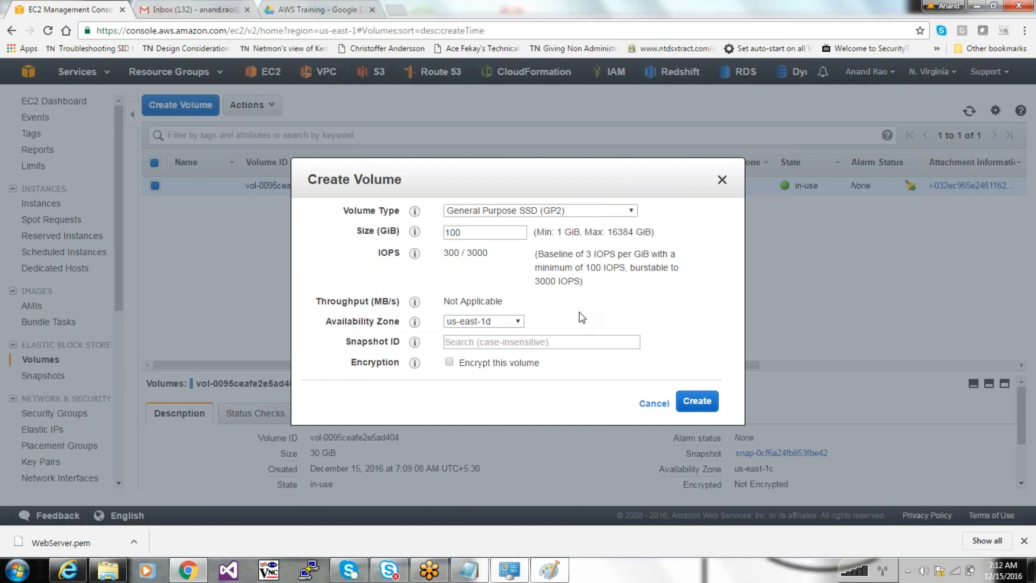
click(516, 322)
click(504, 332)
click(653, 403)
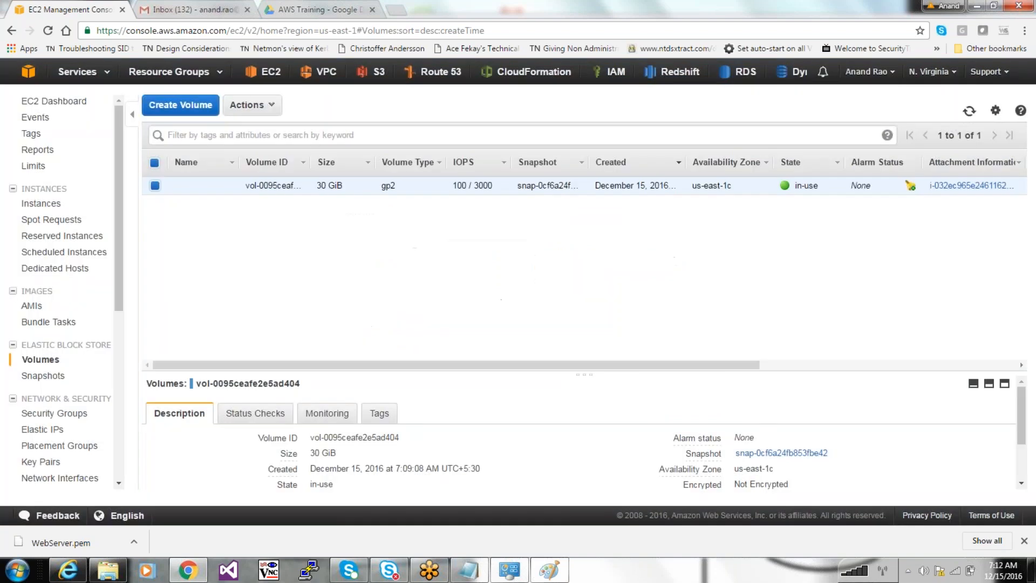
Step: Open EC2 in a second tab and check the Web Server instance's availability zone under Instances
middle_click(257, 73)
click(233, 4)
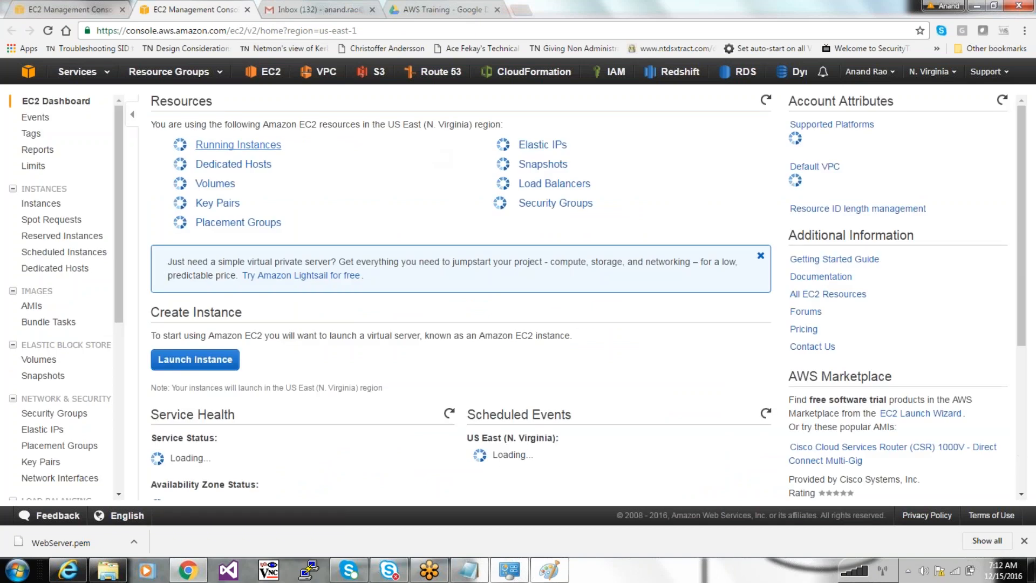
click(41, 203)
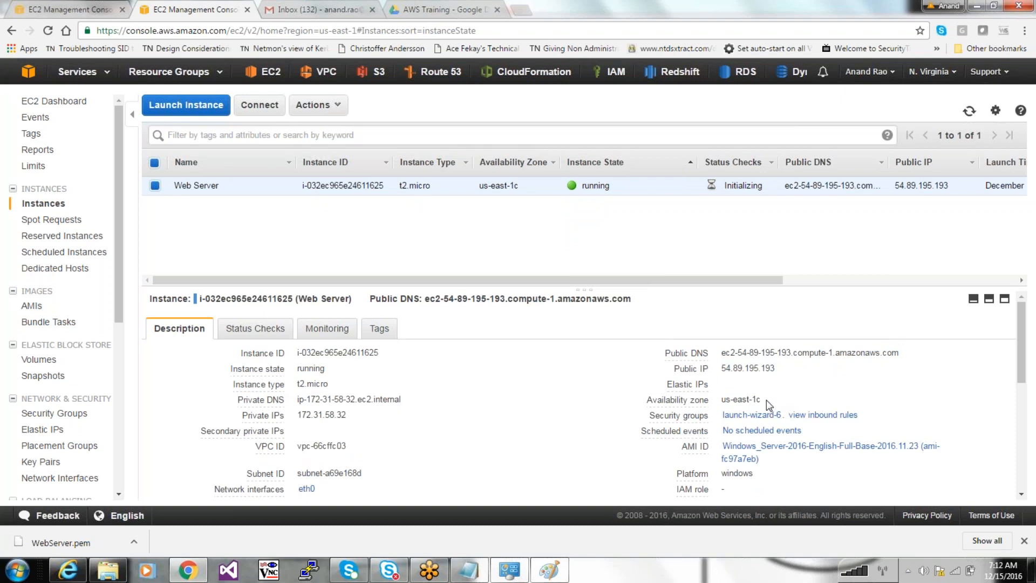
drag(763, 399, 720, 400)
click(755, 402)
click(78, 7)
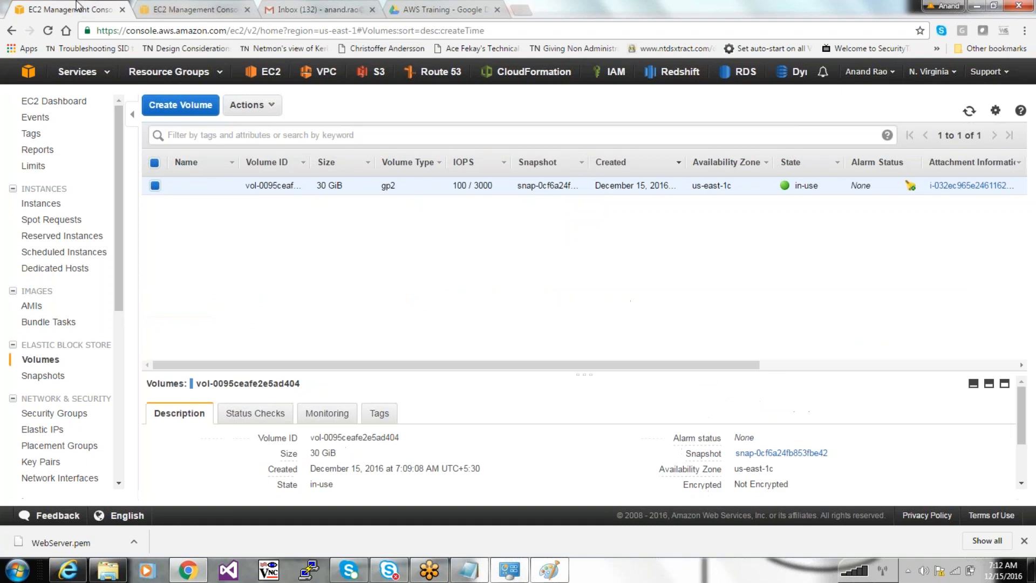
Step: Create a 100 GiB General Purpose SSD (GP2) volume in us-east-1a
click(190, 105)
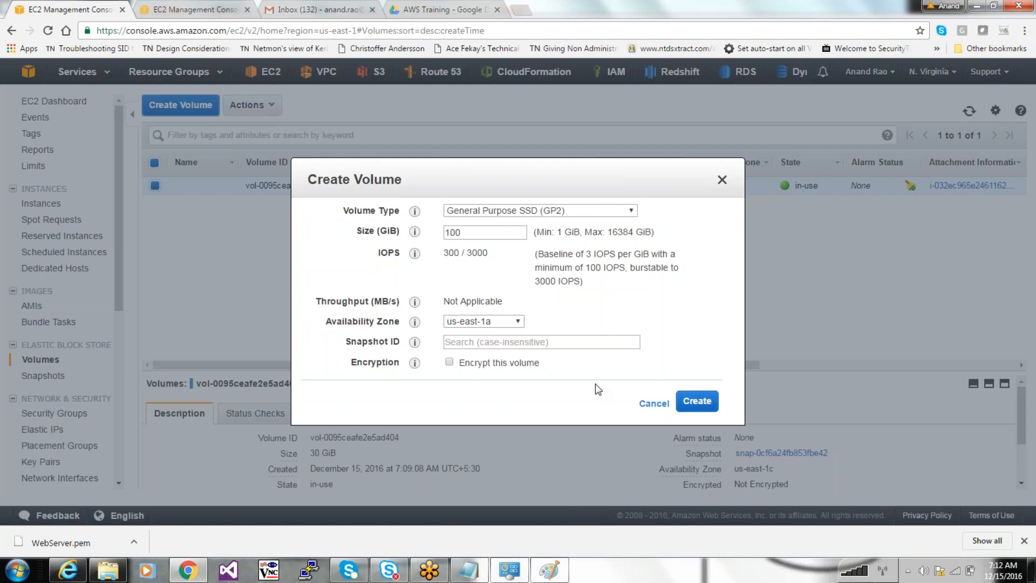
click(204, 7)
drag(772, 400, 730, 400)
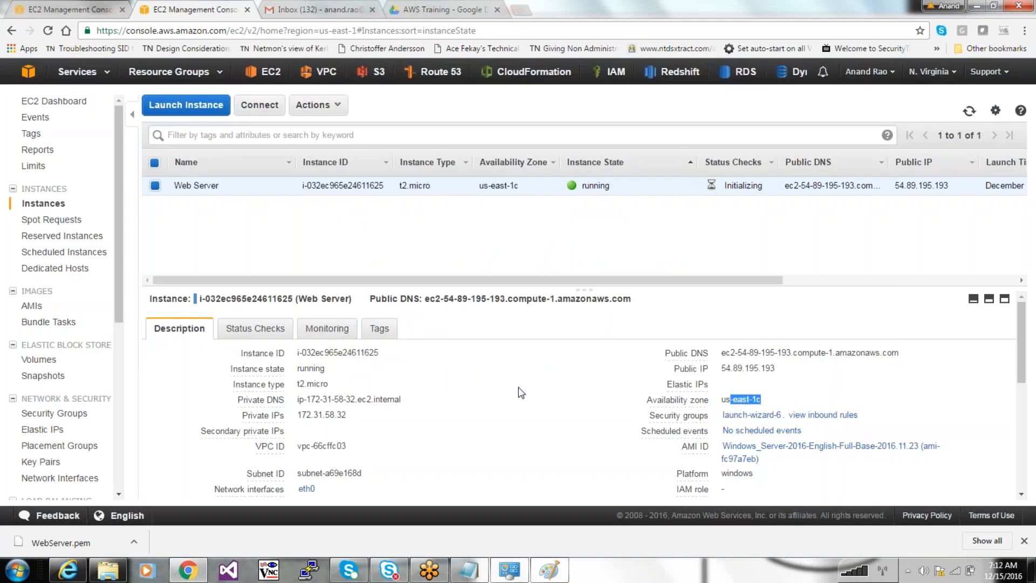
click(493, 385)
click(112, 10)
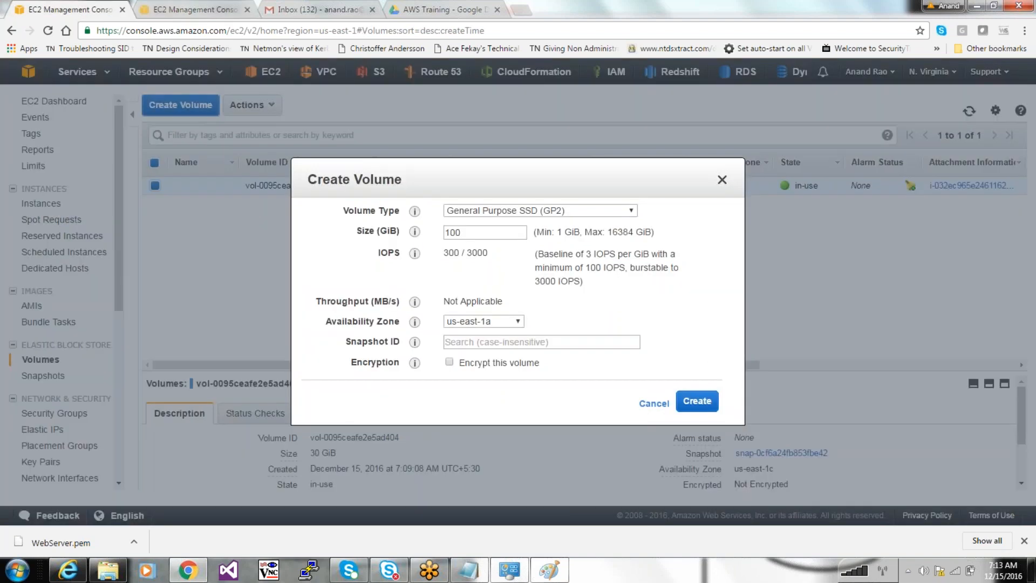
click(707, 404)
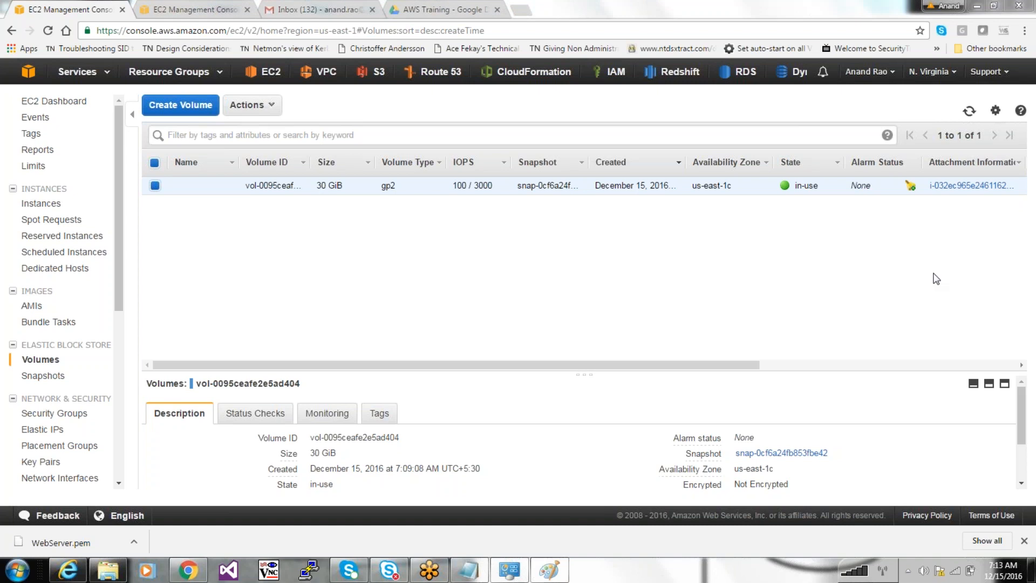
Step: Try to attach the new 100 GiB volume to an instance, then close the Attach Volume dialog
click(970, 111)
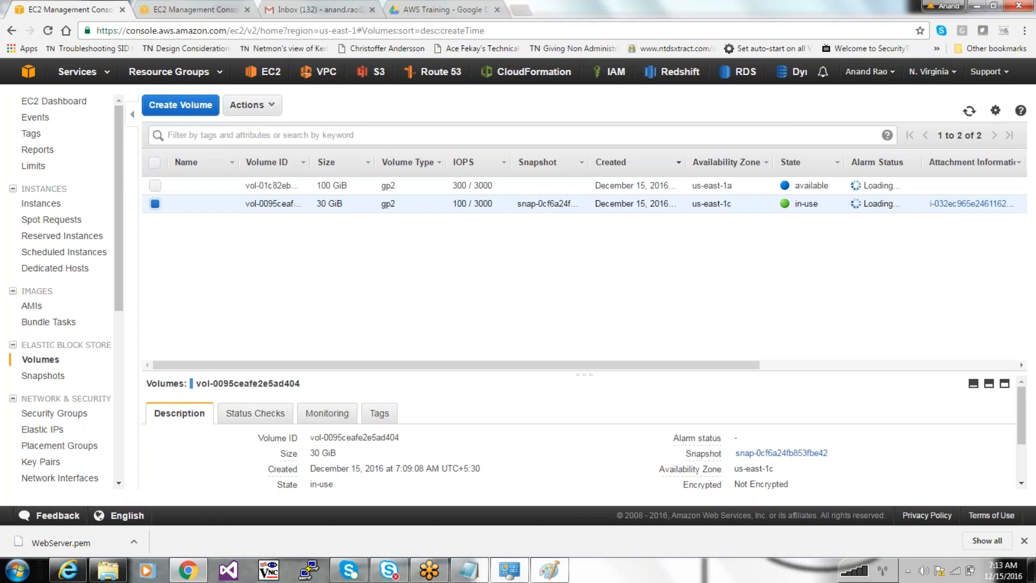
click(835, 184)
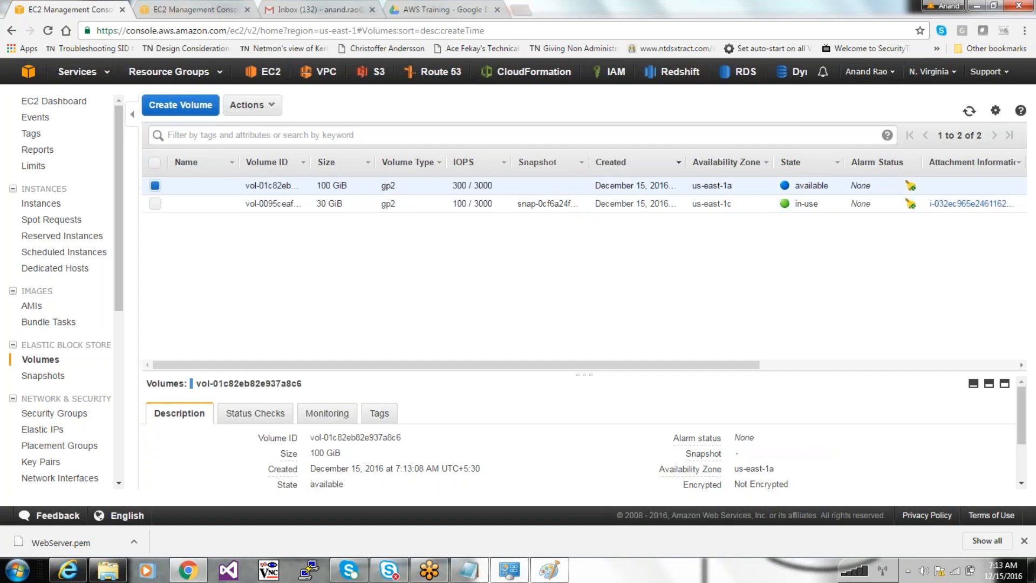
right_click(524, 189)
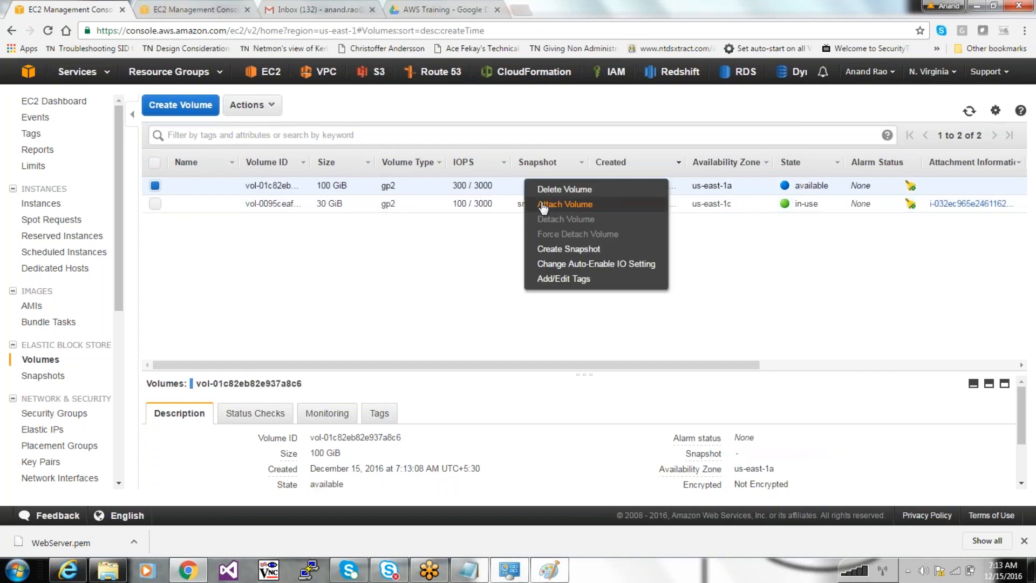
click(543, 204)
click(501, 286)
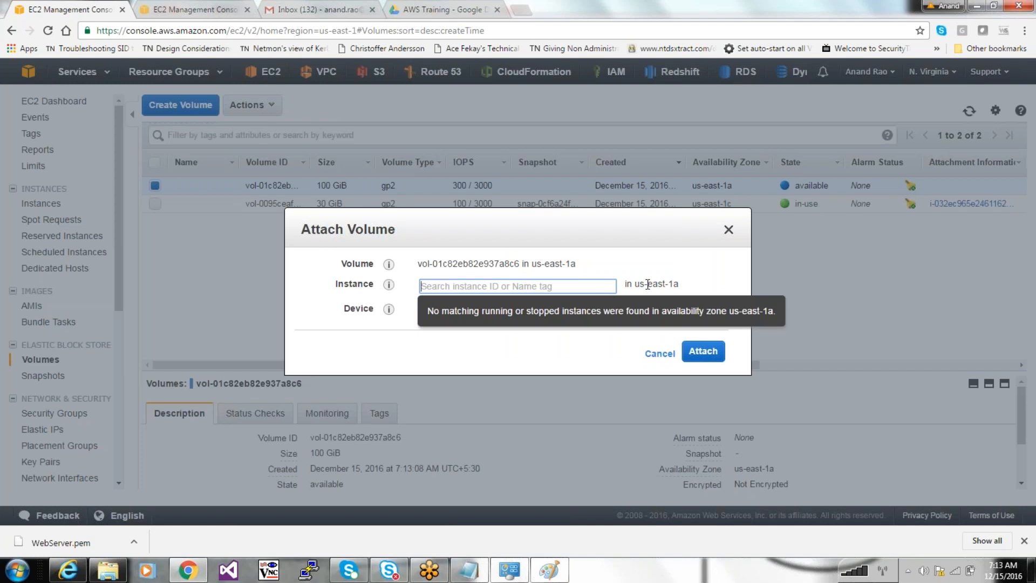
drag(681, 285, 624, 285)
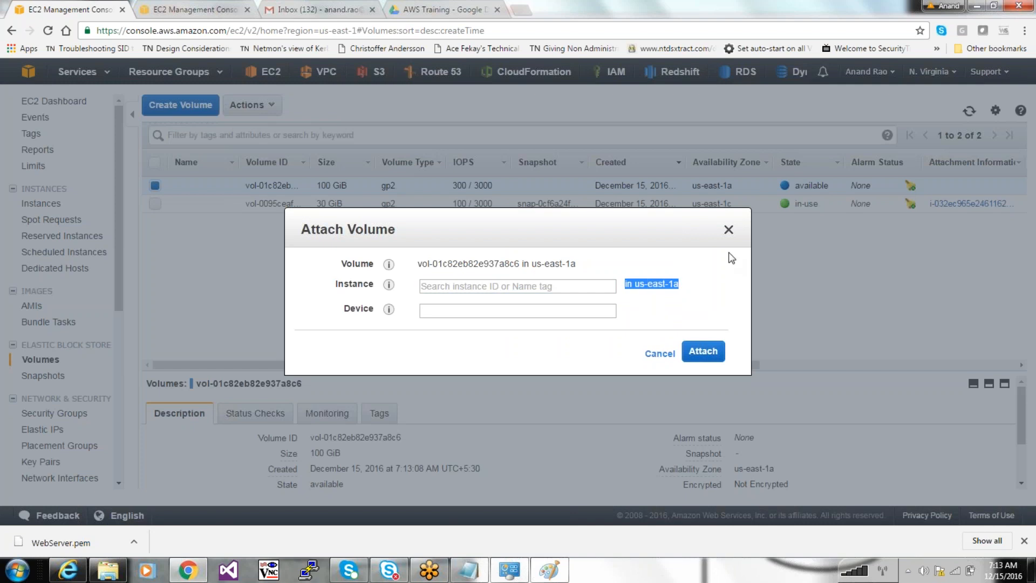
click(729, 229)
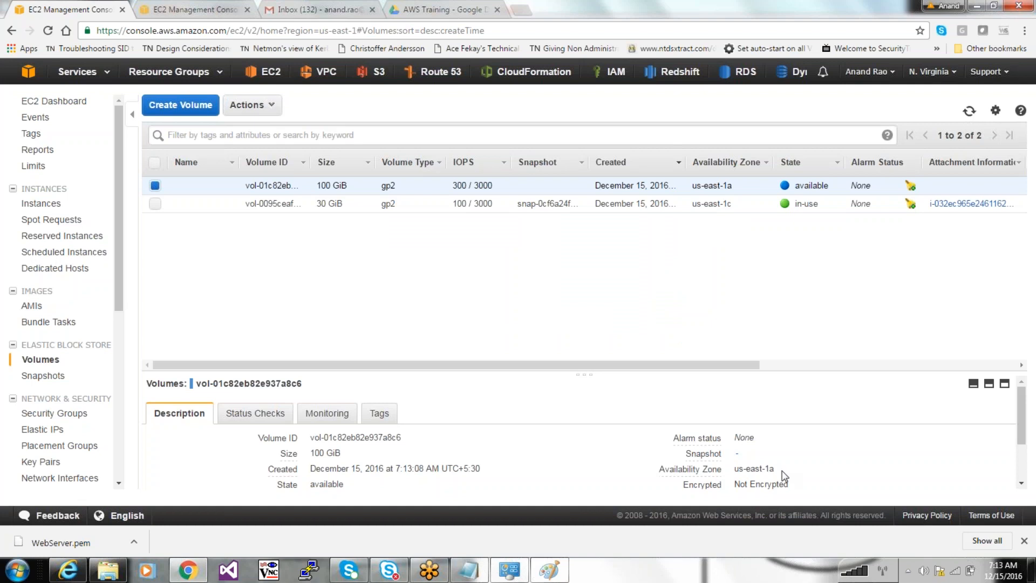
Step: Compare the new volume's availability zone with the Web Server instance's availability zone in the other tab
drag(783, 476, 732, 473)
click(179, 9)
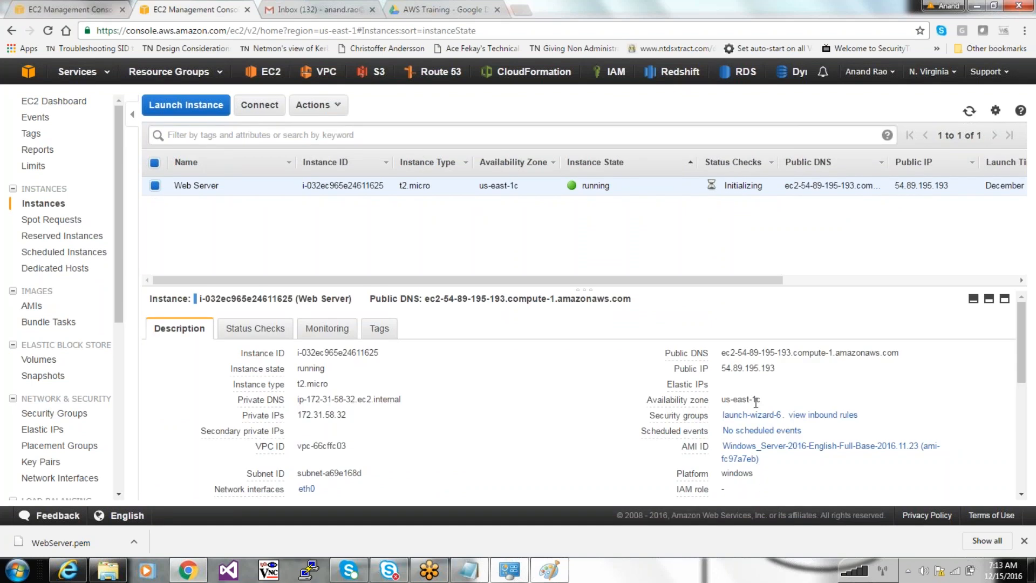
click(80, 10)
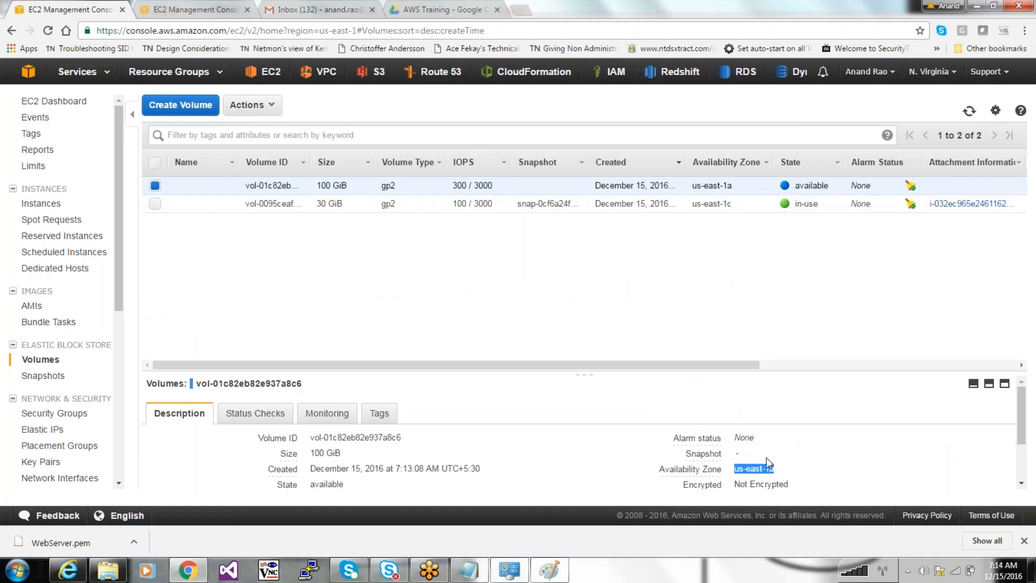
Step: Try to attach the 100 GiB volume to the Web Server instance by pasting its copied instance ID
right_click(610, 190)
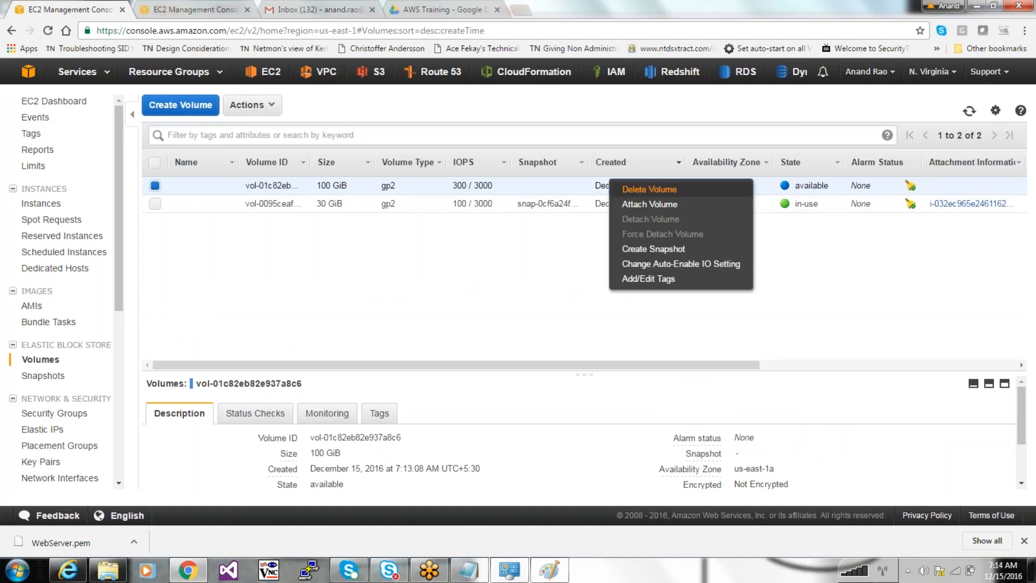
click(637, 206)
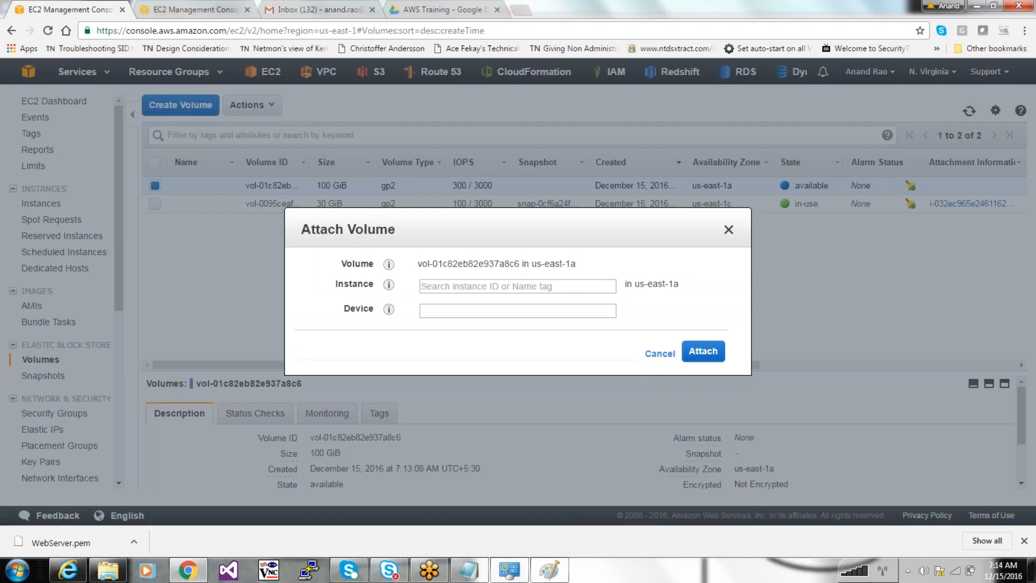
click(520, 290)
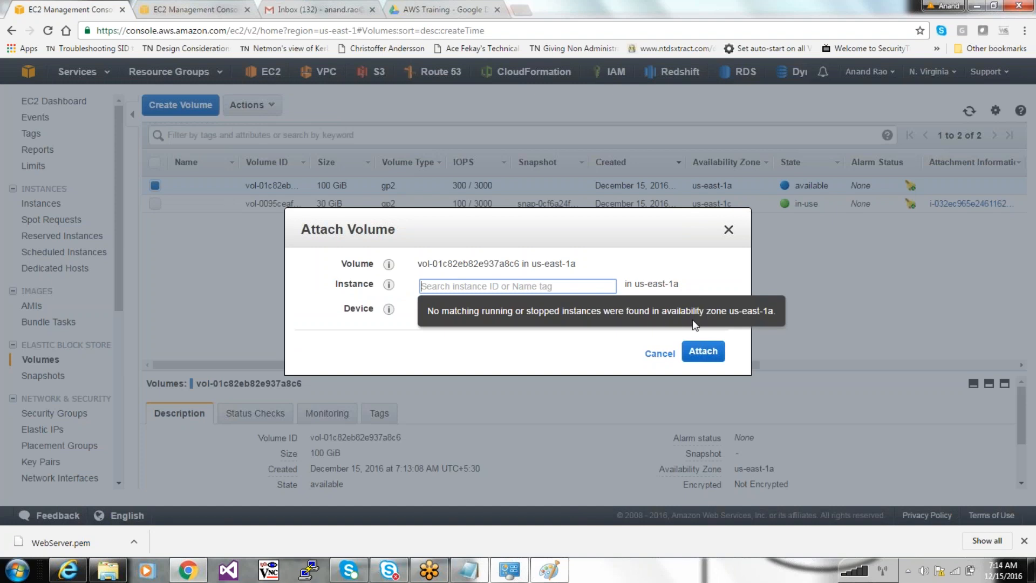
click(200, 6)
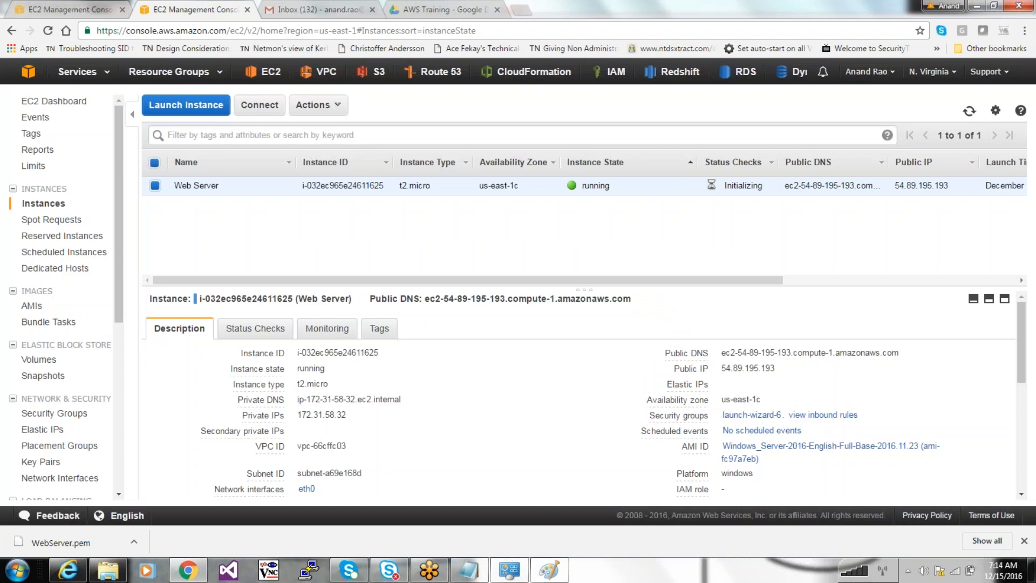
mouse_move(293, 350)
mouse_down()
mouse_move(385, 355)
mouse_move(297, 352)
mouse_up()
key(ctrl+c)
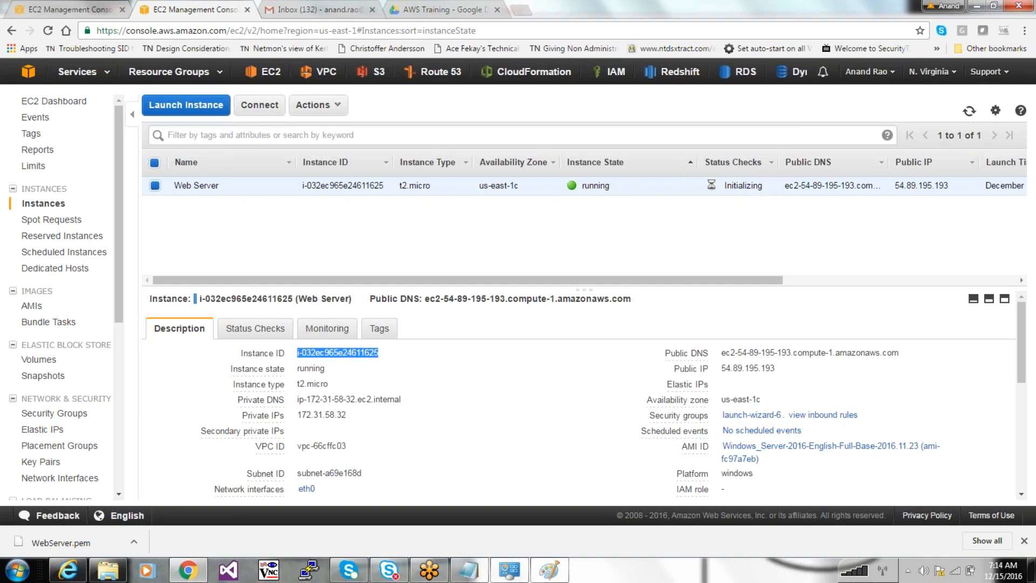
click(40, 7)
key(ctrl+v)
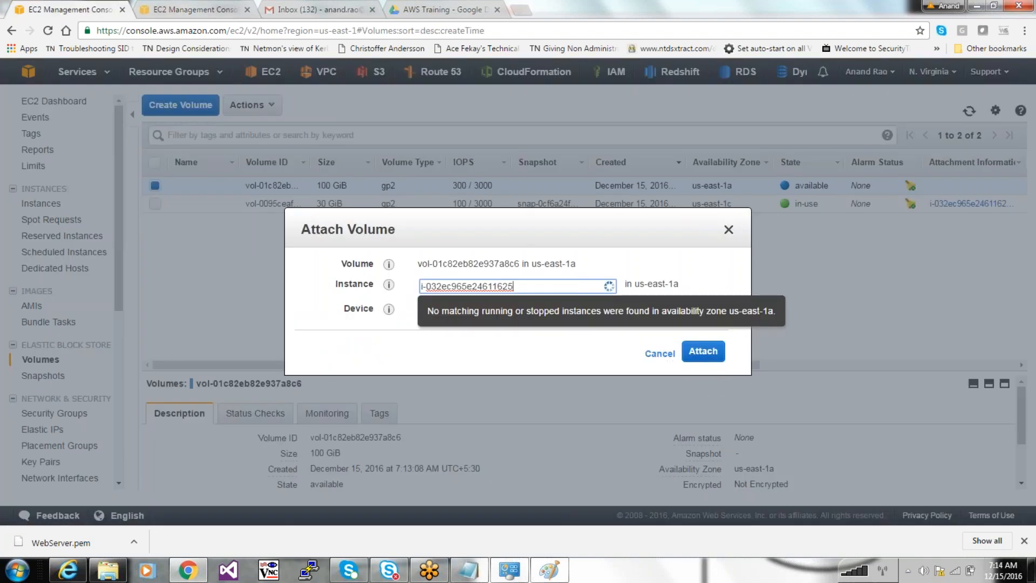
click(703, 352)
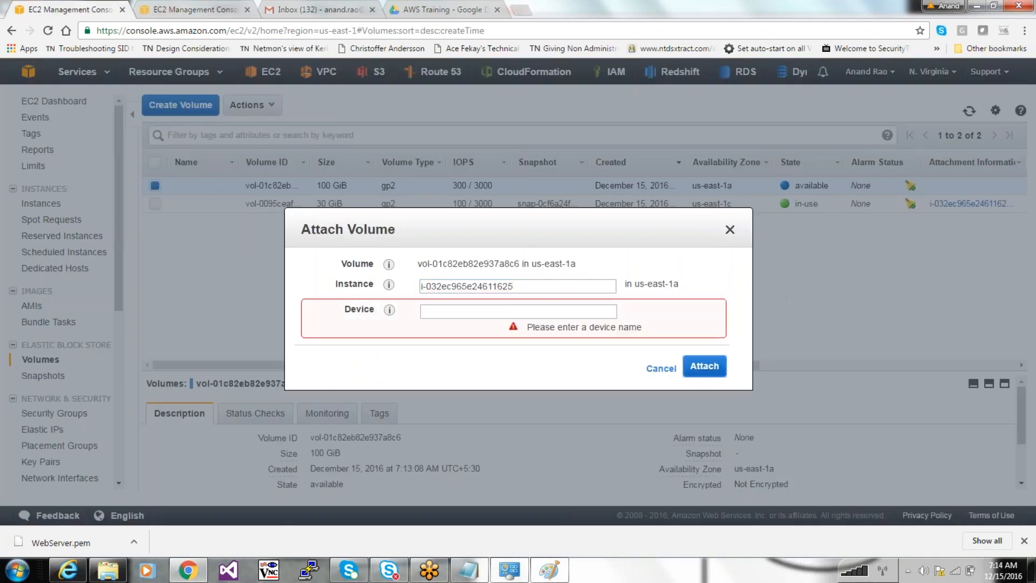
Step: Try the device name d for the attachment, then cancel the Attach Volume dialog
click(547, 312)
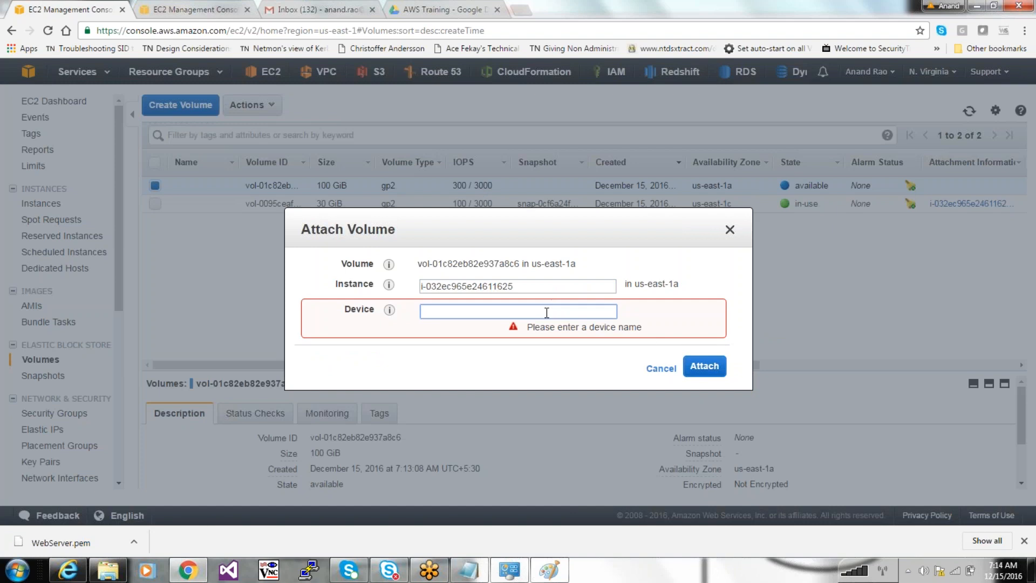
text(d)
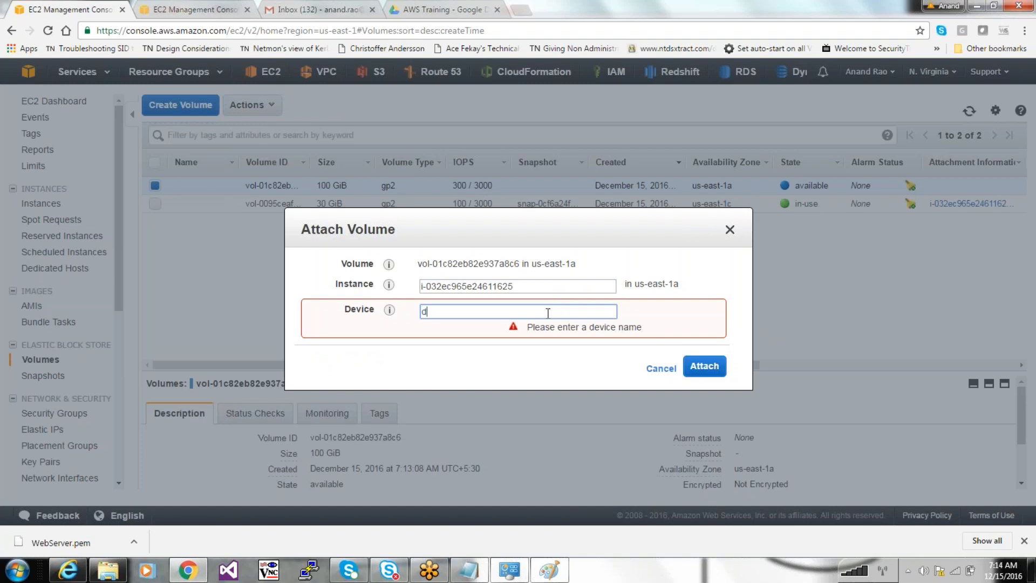
click(704, 366)
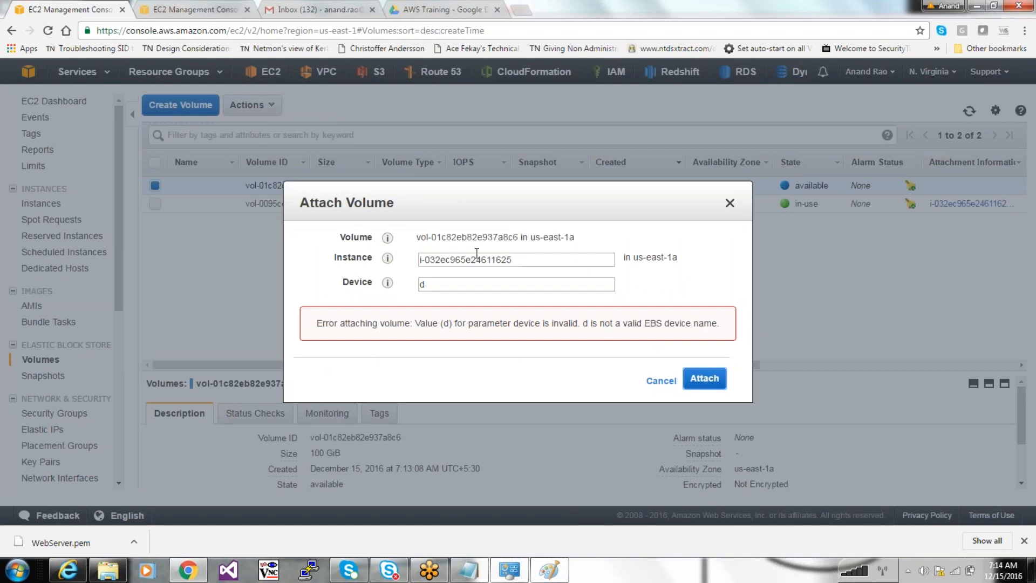
mouse_move(389, 281)
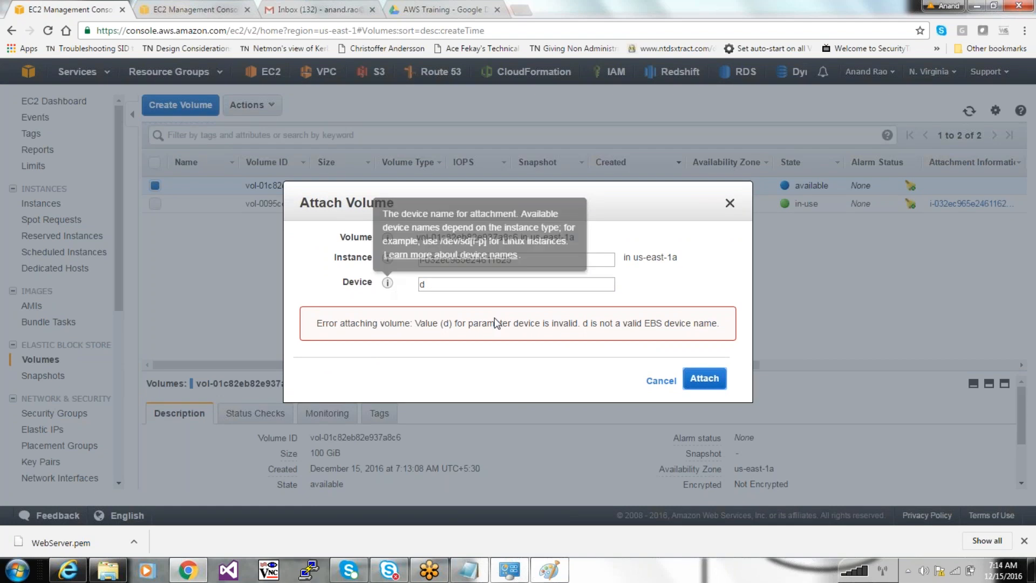
click(464, 282)
key(ctrl+a)
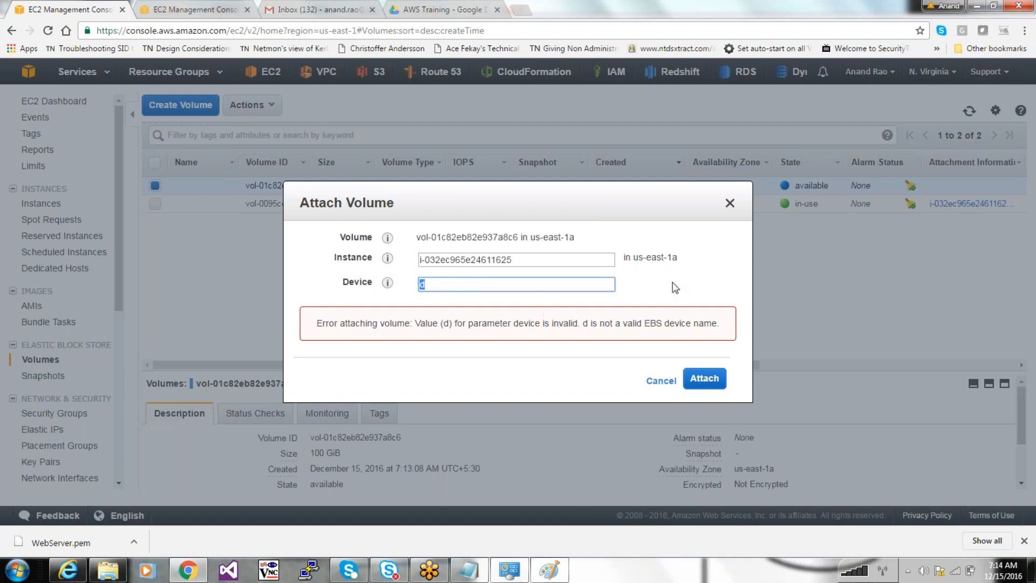
drag(679, 258, 636, 261)
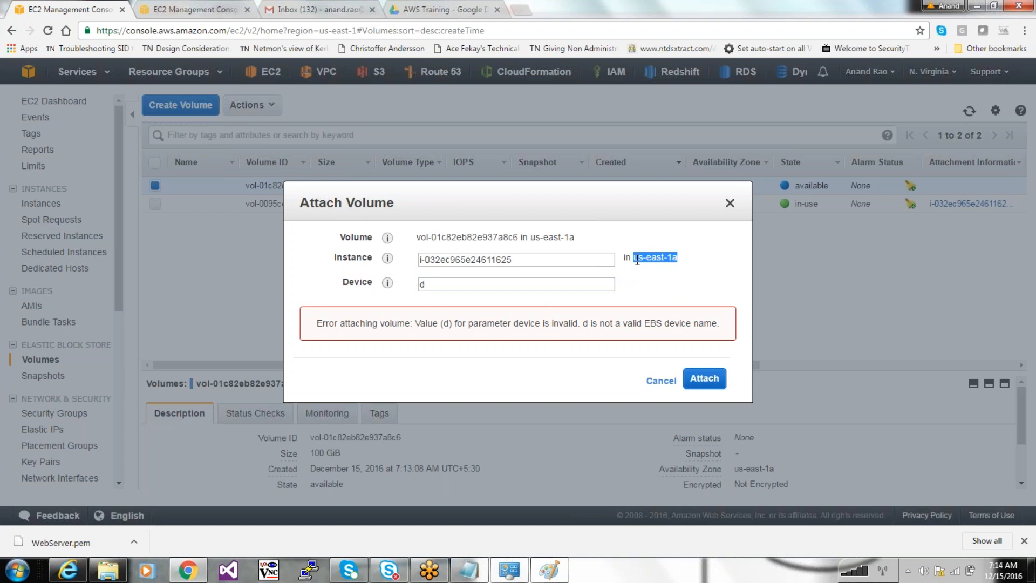
click(663, 381)
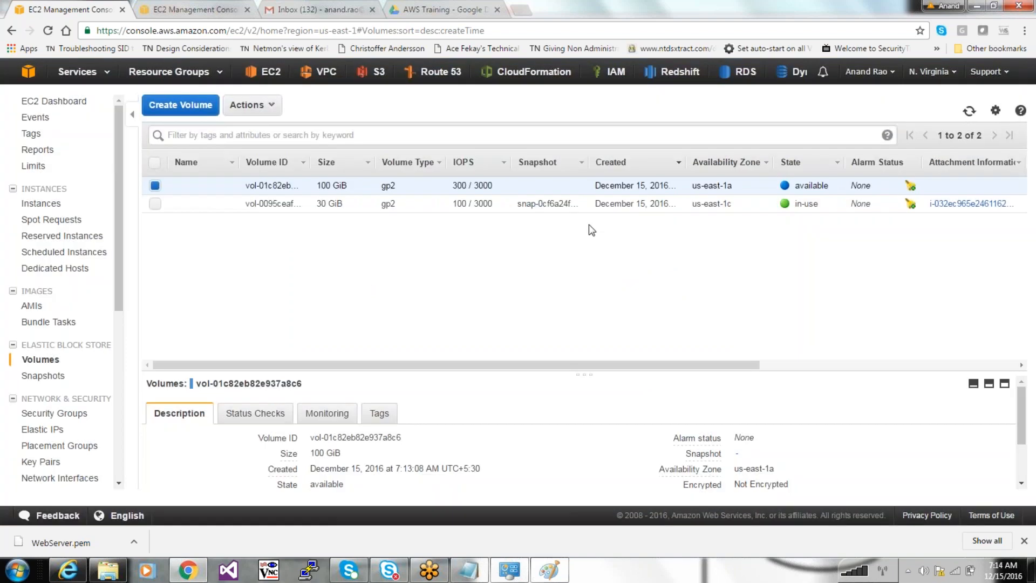
Step: Delete the 100 GiB volume in us-east-1a
right_click(575, 189)
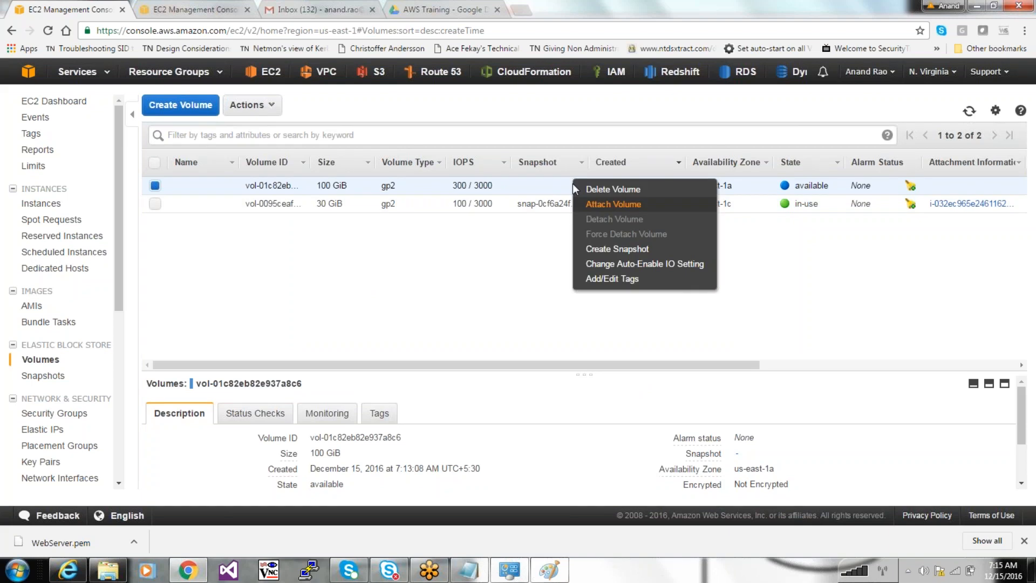
click(615, 190)
click(605, 335)
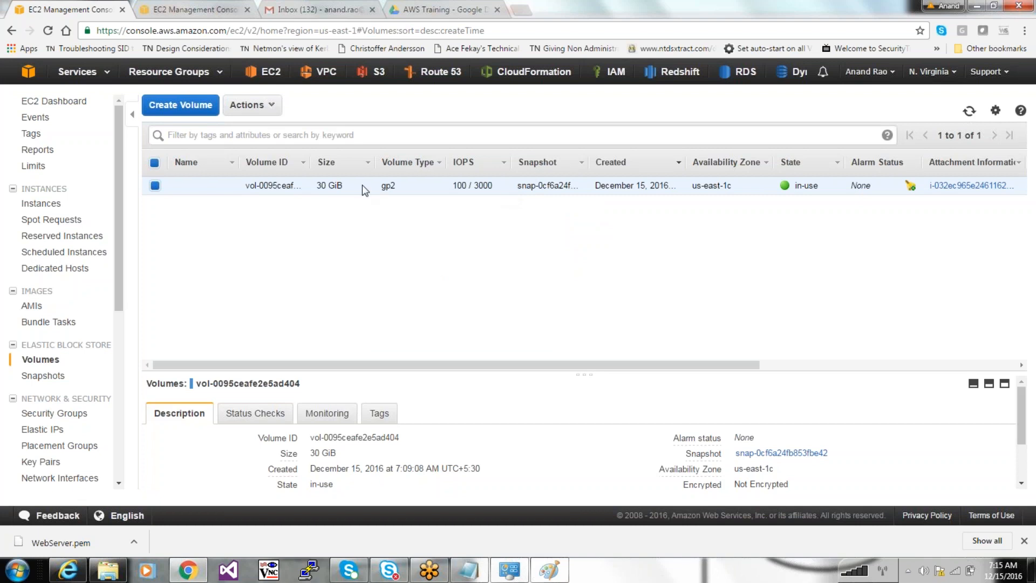
drag(362, 185, 293, 183)
key(ctrl+Tab)
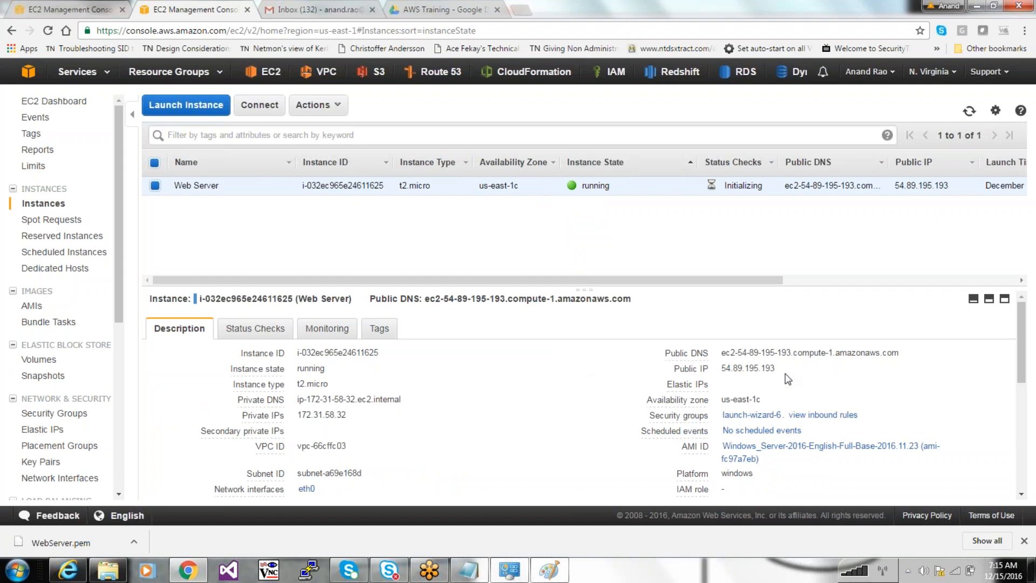
drag(784, 373, 710, 370)
click(708, 370)
scroll(119, 292, down, 1)
Step: Try to delete the 8 GiB snapshot snap-a6514b17, then cancel the Delete Snapshot dialog
click(43, 347)
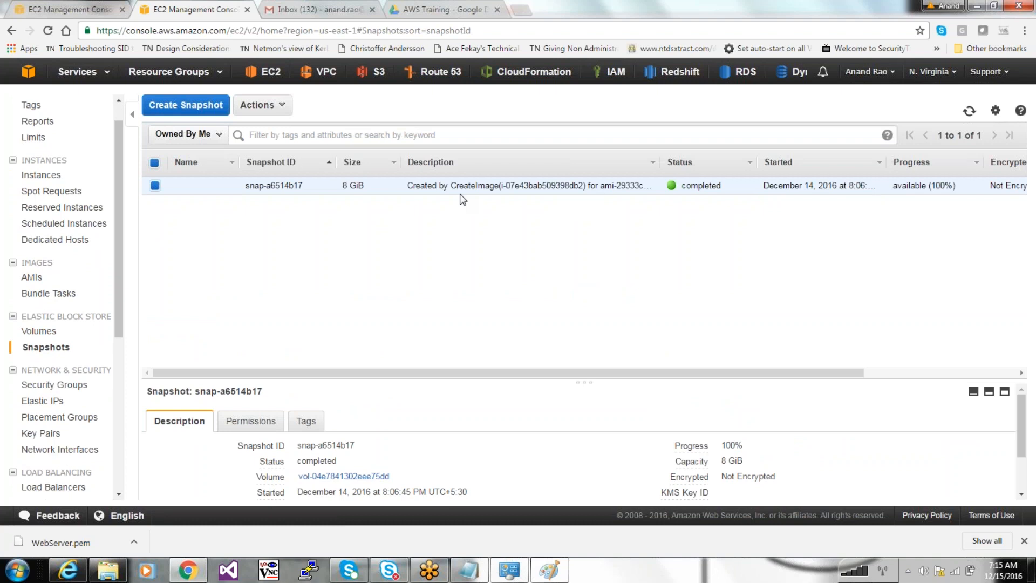
right_click(473, 181)
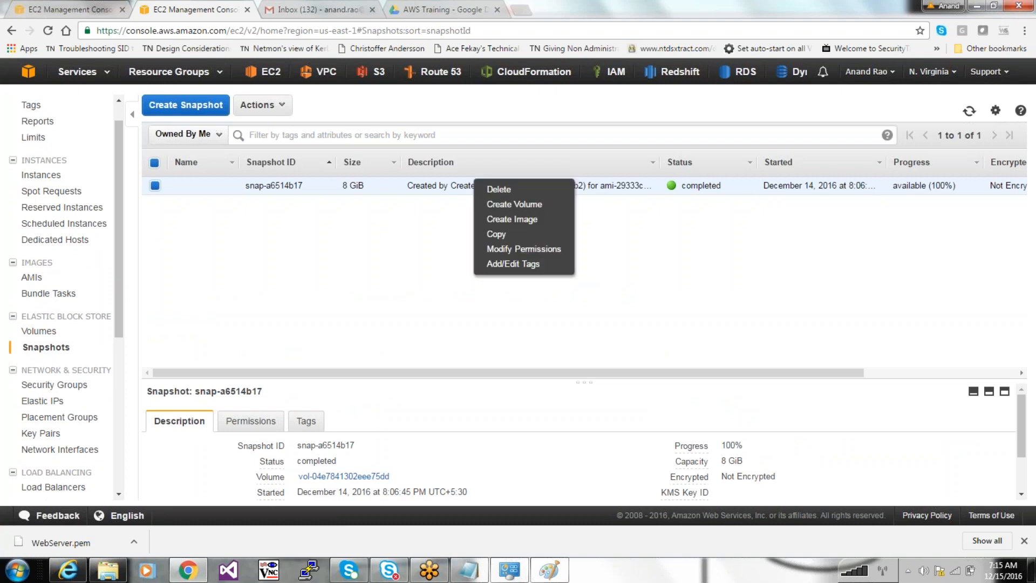
click(498, 191)
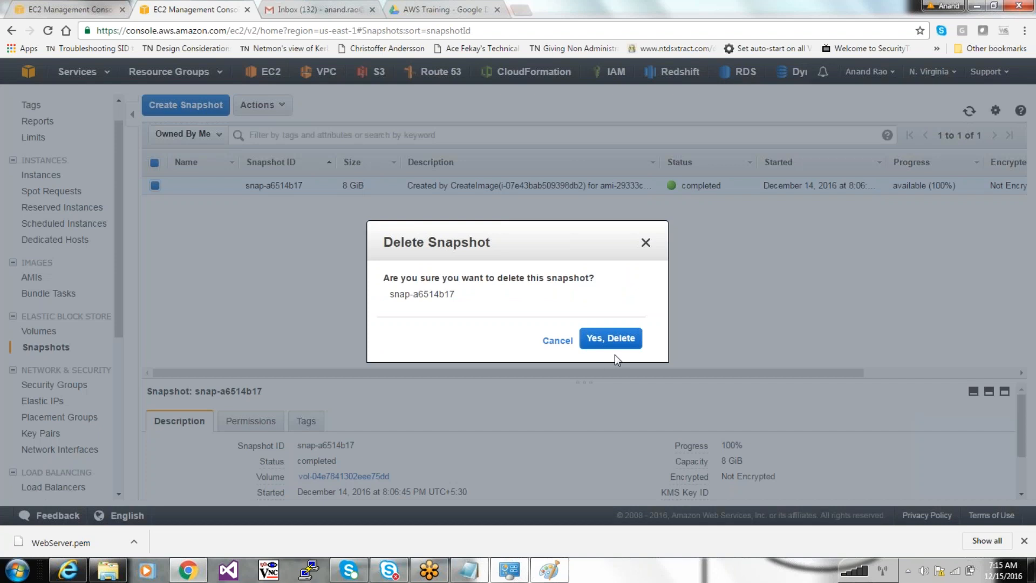
click(621, 339)
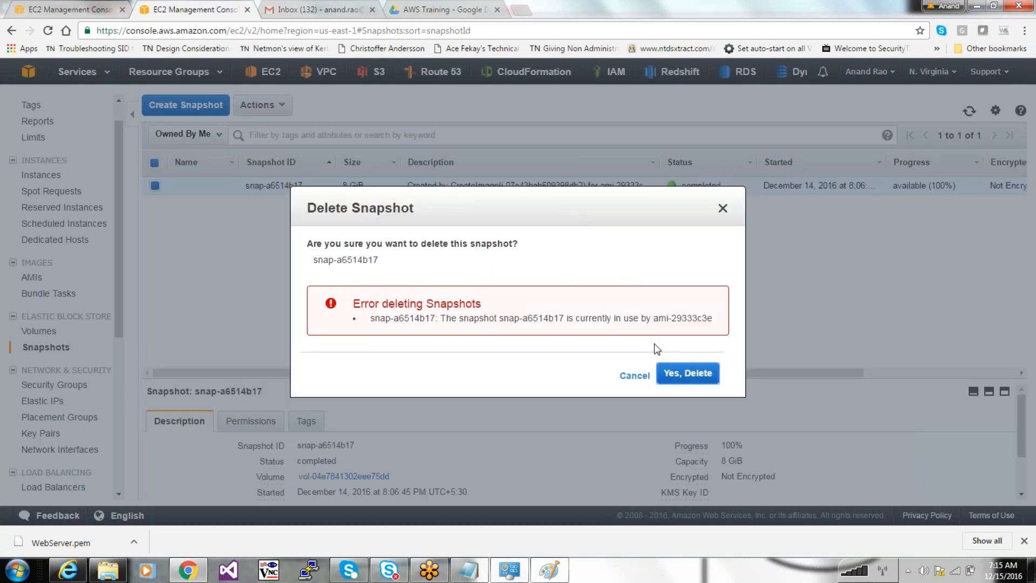
drag(713, 319, 648, 315)
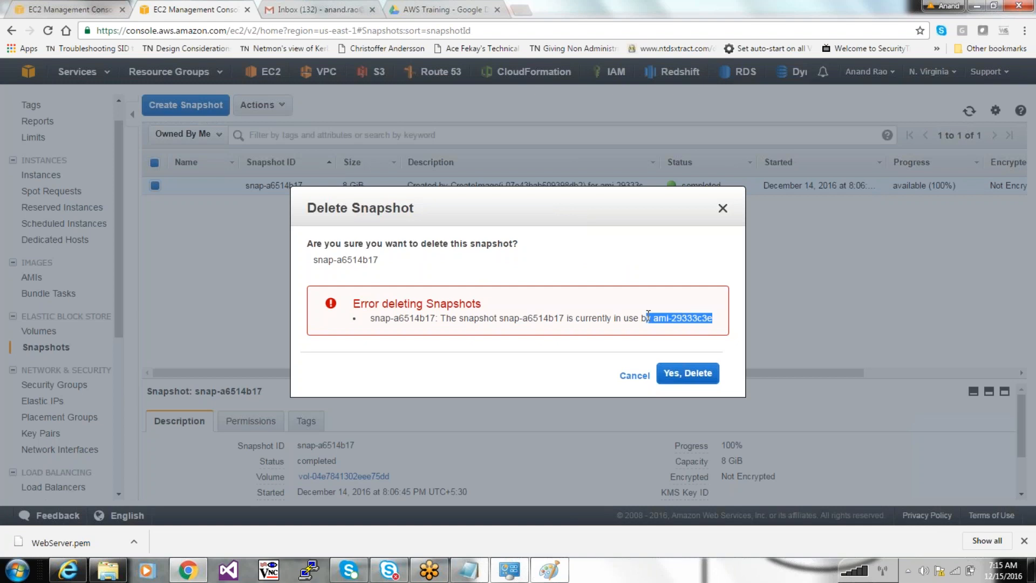
click(637, 363)
click(630, 378)
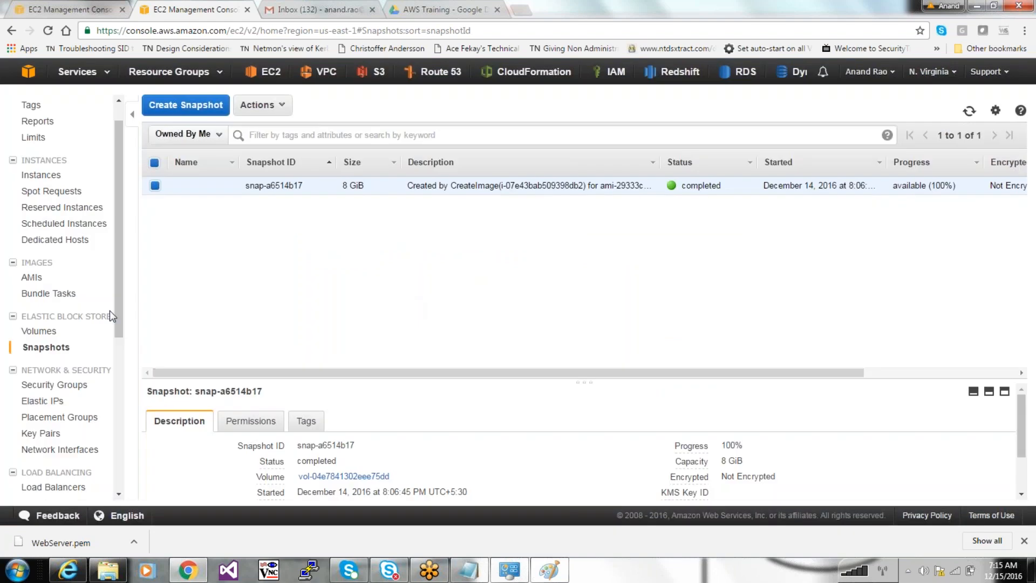
Step: Deregister the linuxtest AMI
click(32, 278)
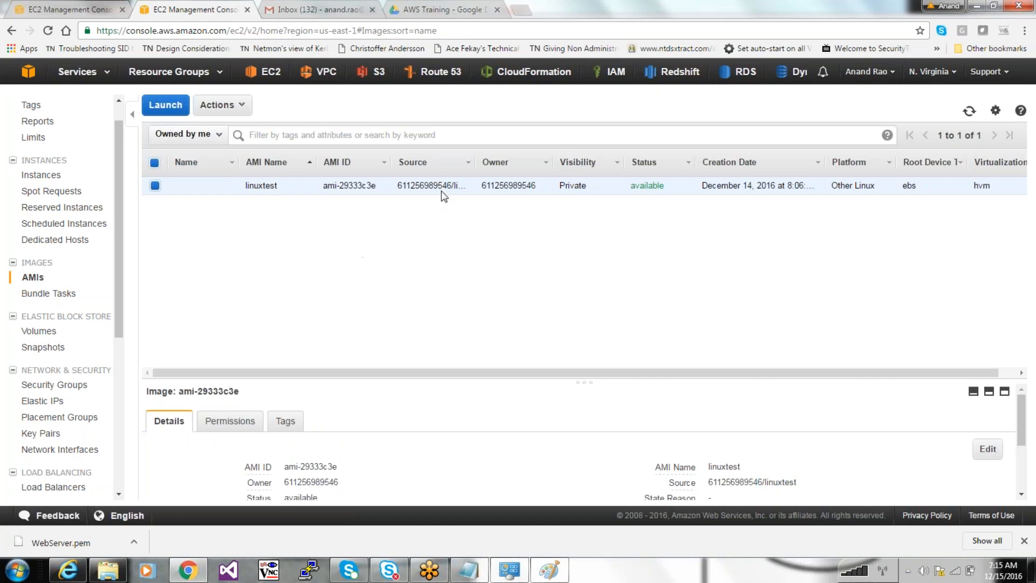
right_click(452, 180)
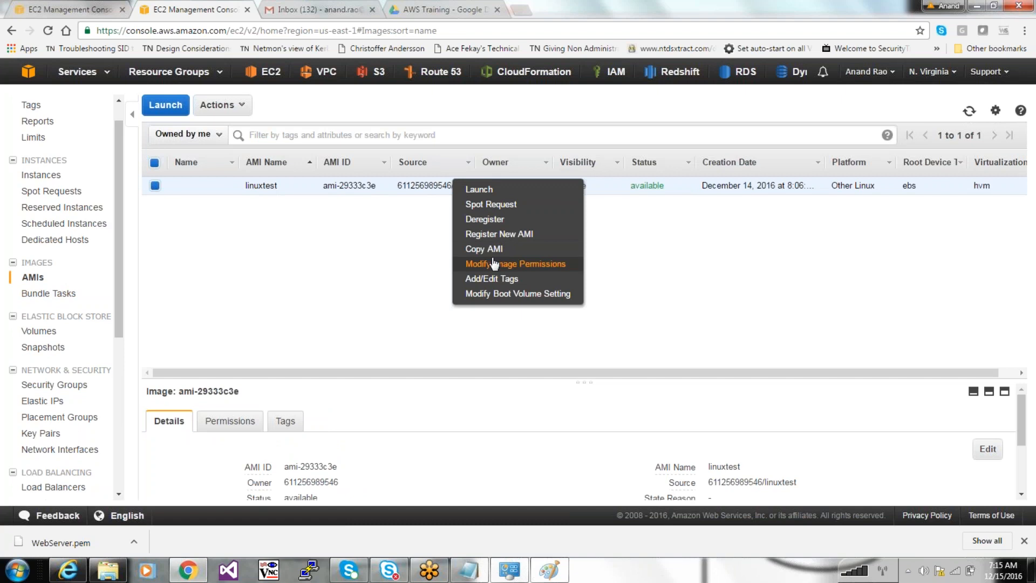
click(497, 220)
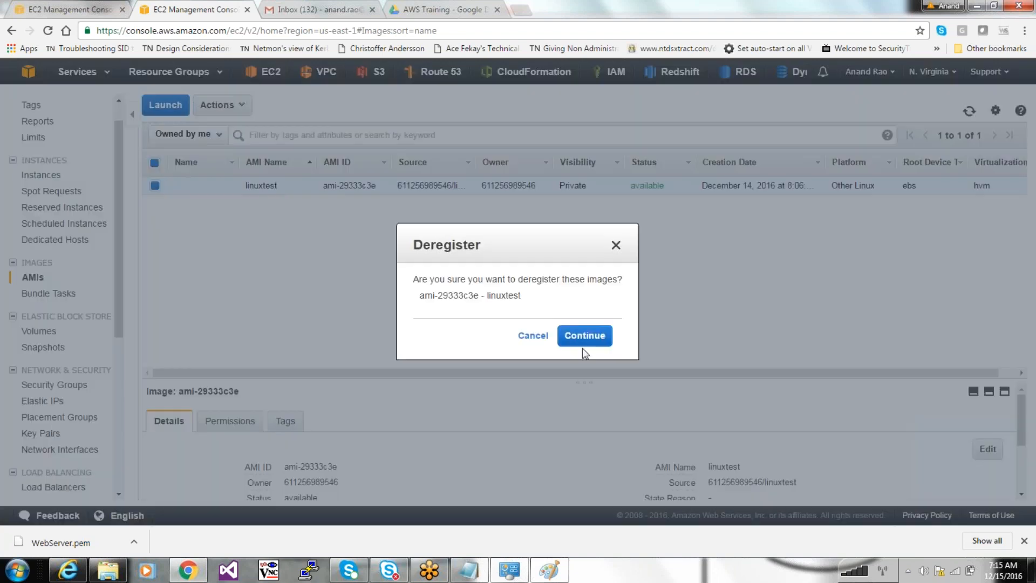
click(589, 349)
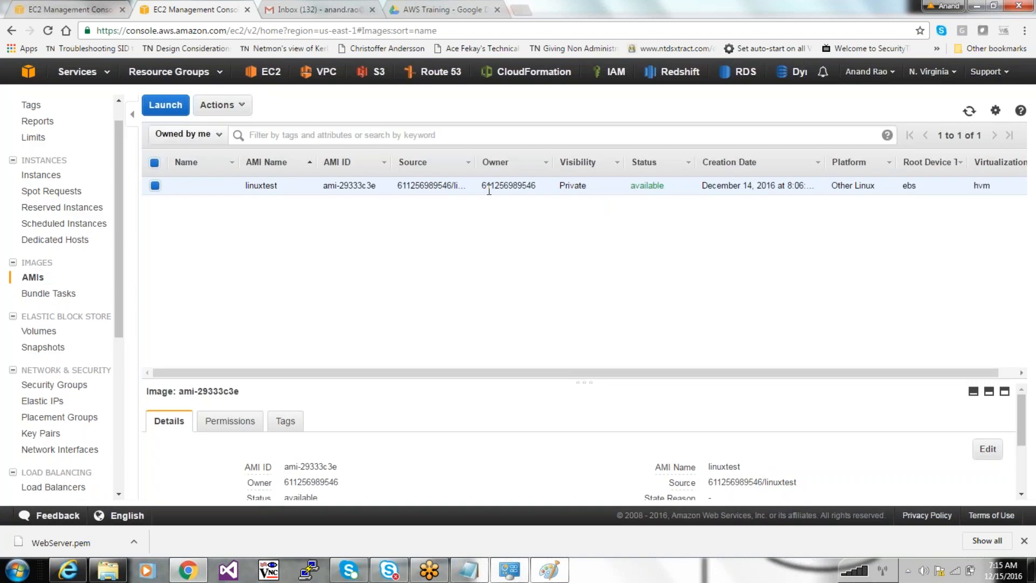
Step: Return to the EC2 dashboard and open the list of running instances
right_click(483, 183)
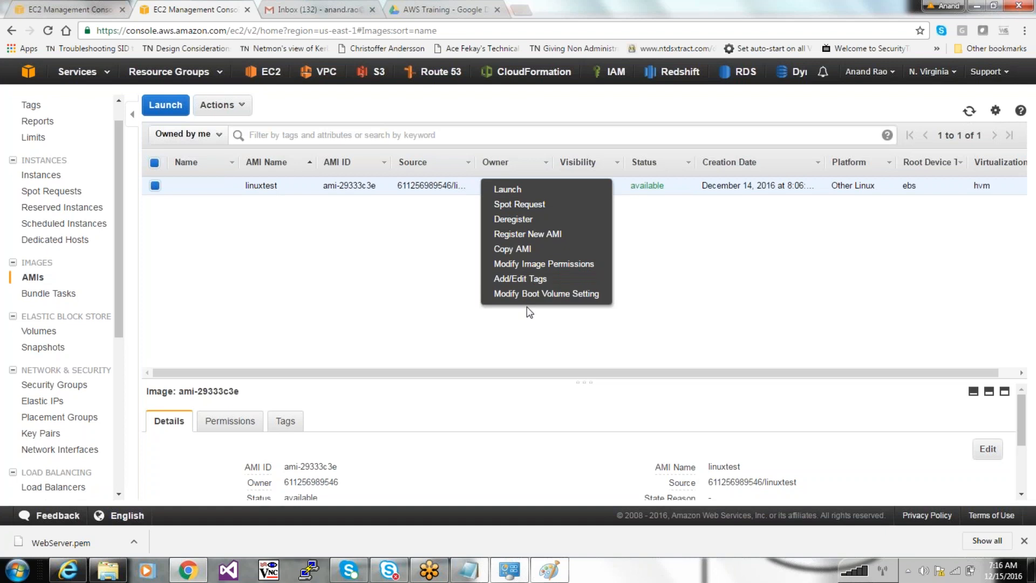
click(234, 265)
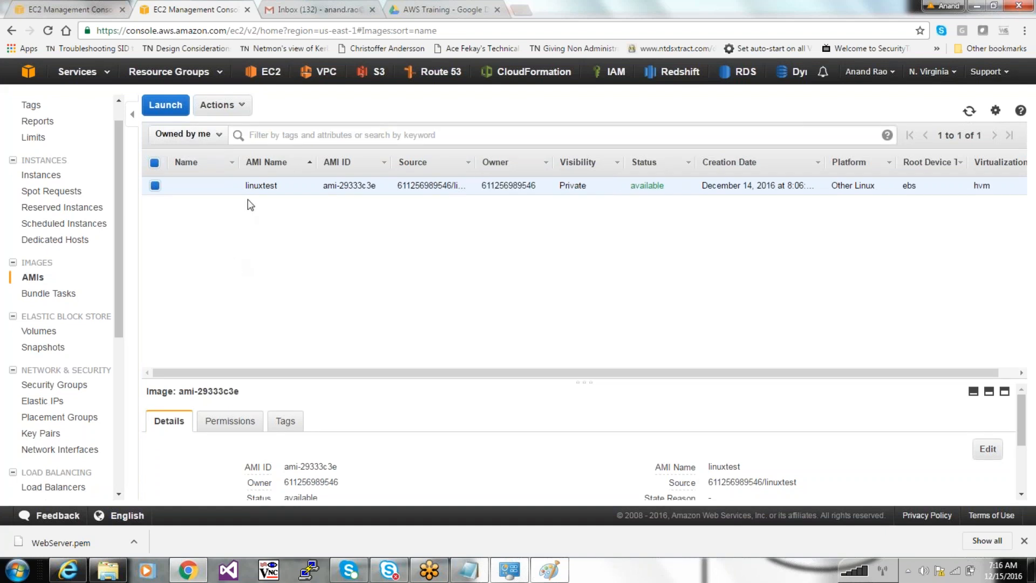
click(241, 105)
click(371, 223)
right_click(388, 185)
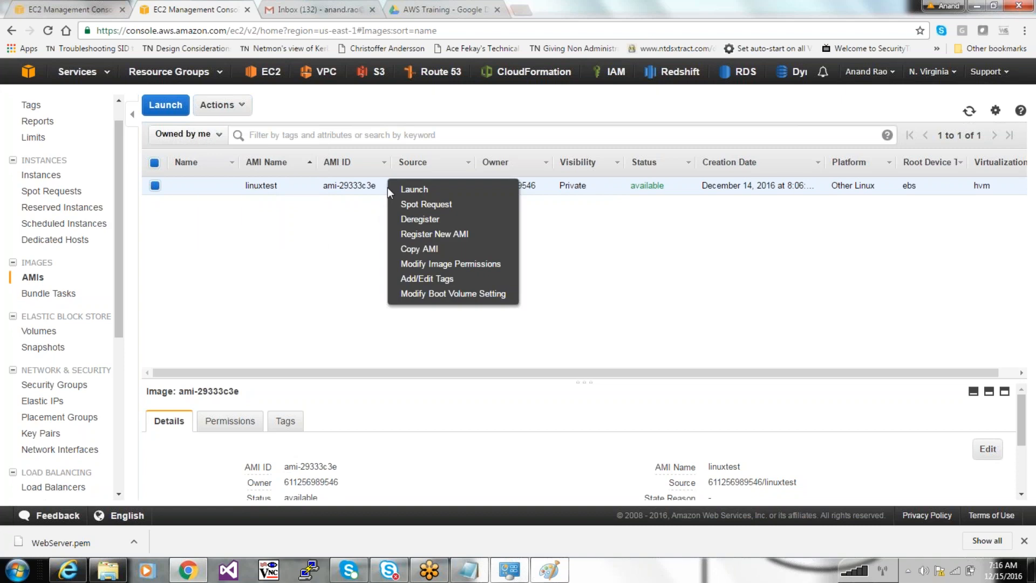
click(306, 254)
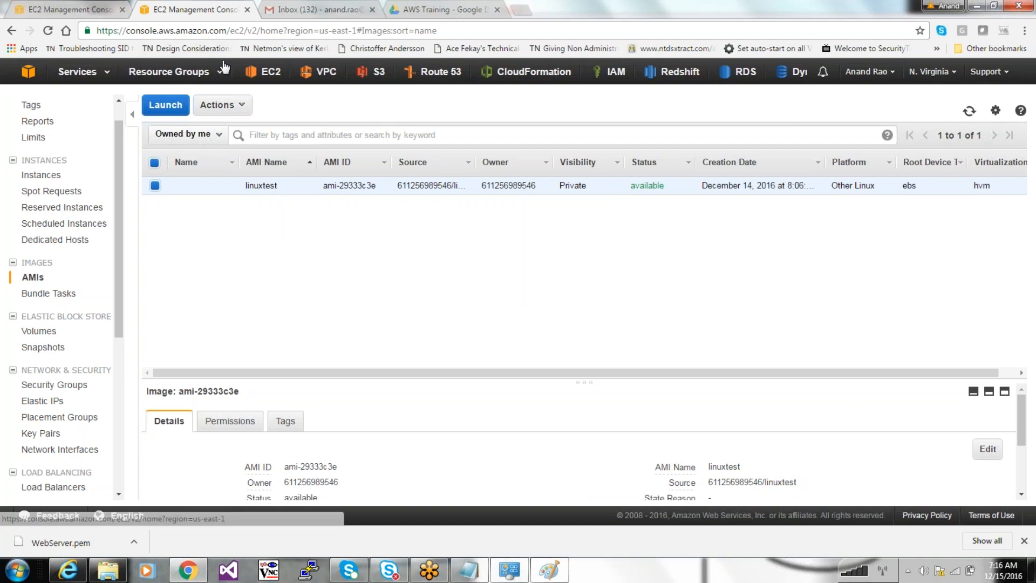
click(263, 72)
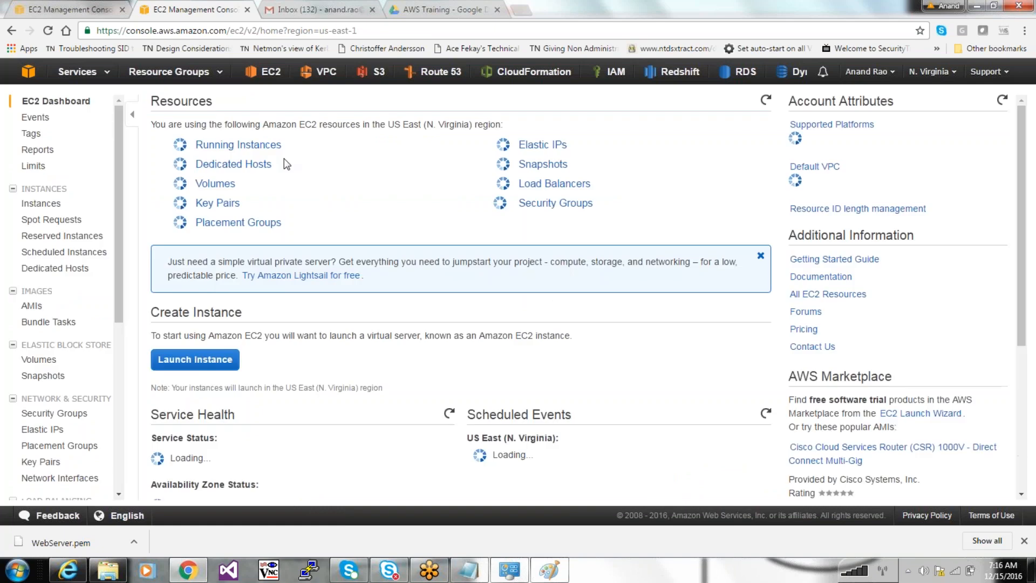
click(270, 145)
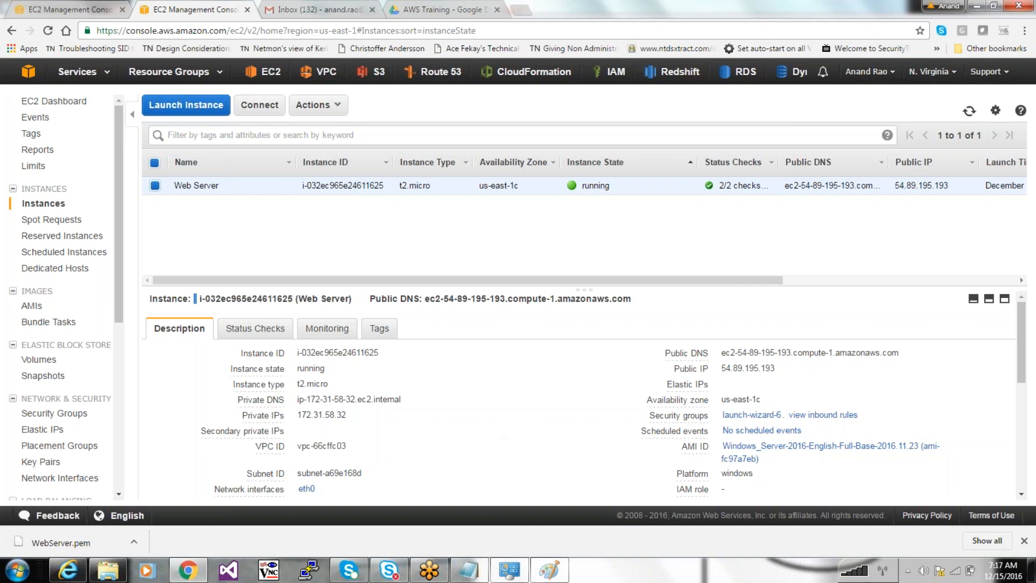
Step: Bring up Paint, maximize it, and clear the existing availability-zone drawing from the canvas
click(550, 570)
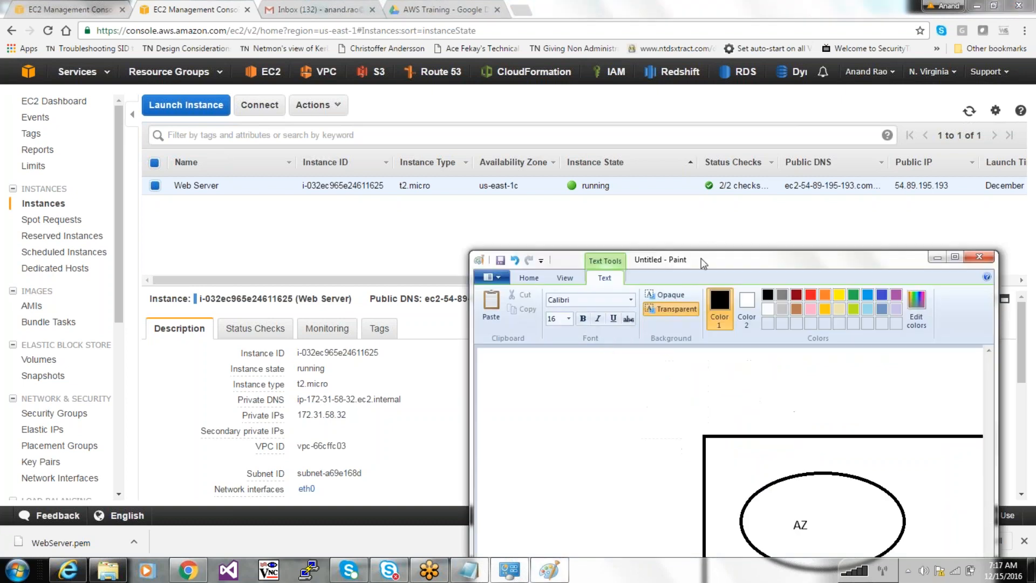
double_click(704, 264)
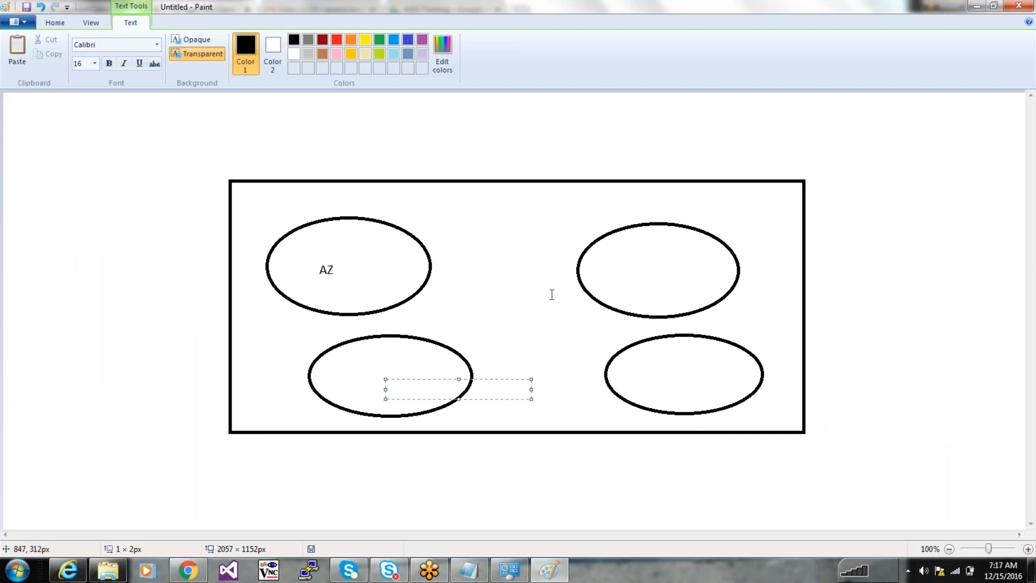
key(ctrl+a)
click(141, 181)
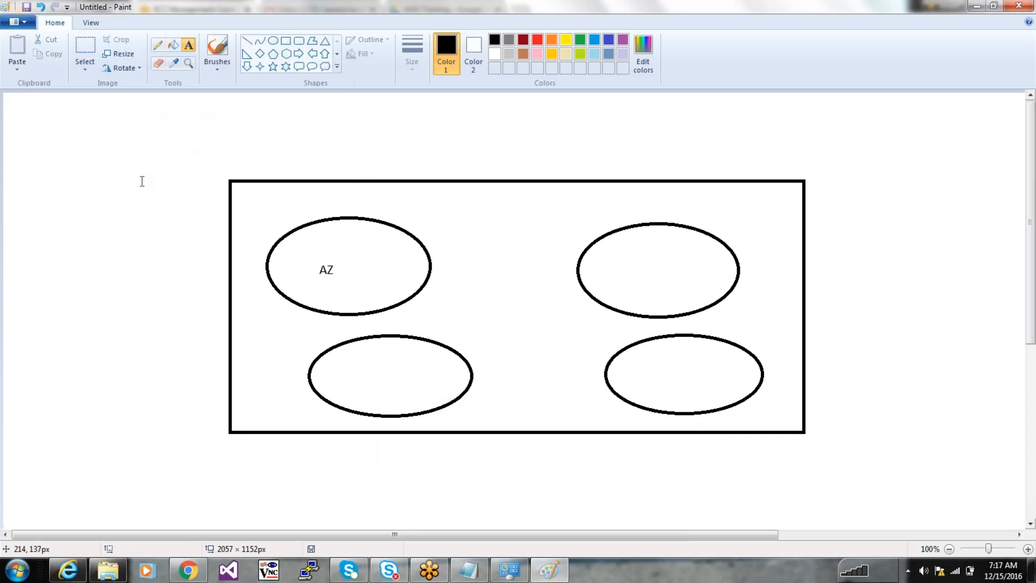
key(ctrl+a)
key(Delete)
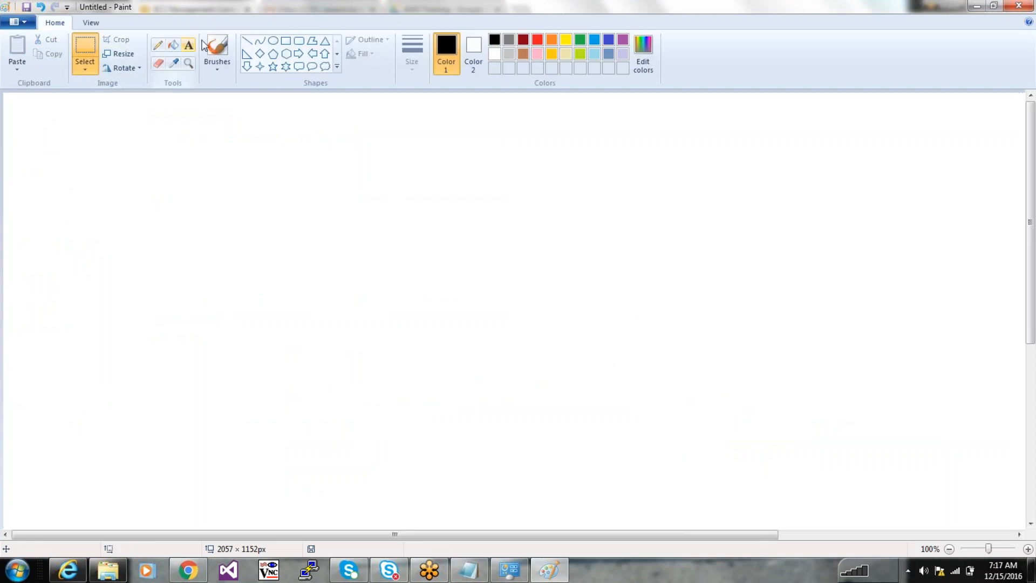
Step: Draw a rectangle about 133 × 192 px and a rounded rectangle beside it on the canvas
click(287, 41)
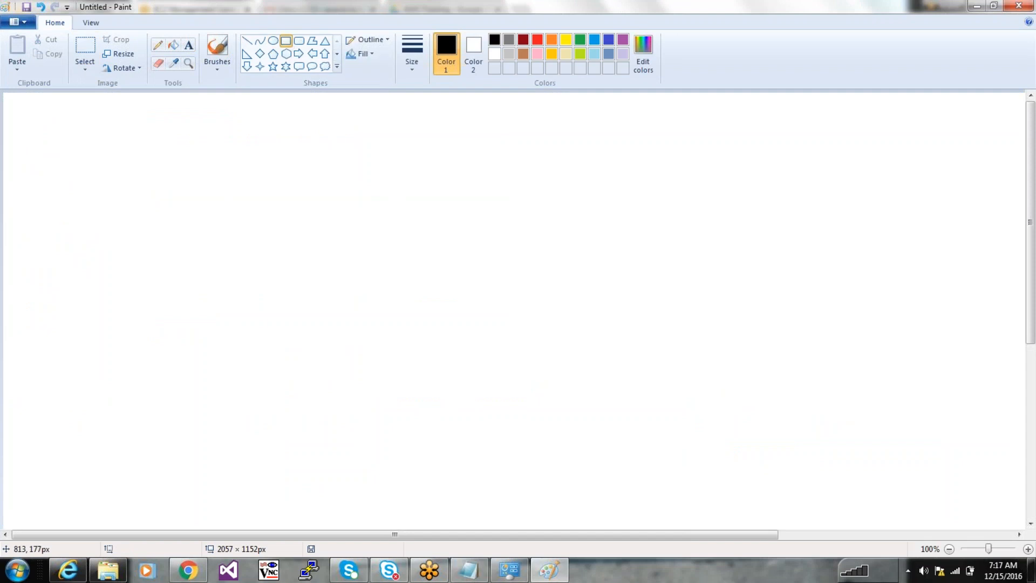
drag(543, 209, 630, 331)
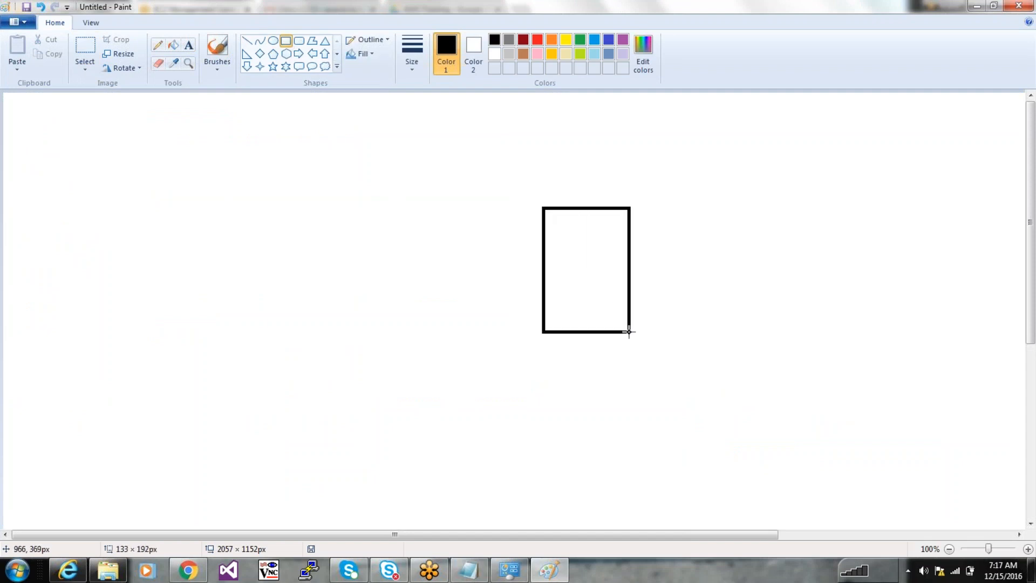
click(463, 354)
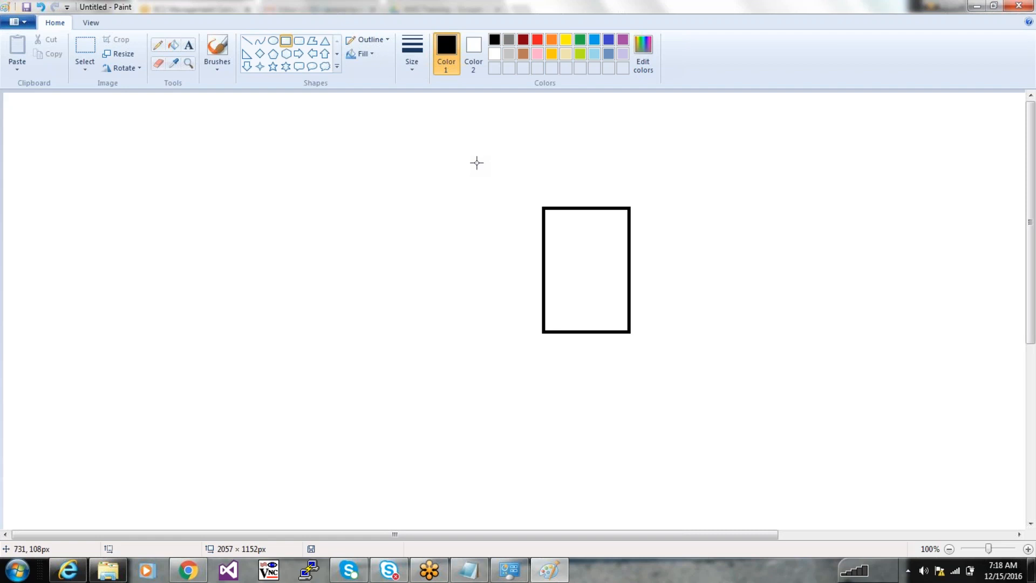
click(298, 40)
drag(345, 279, 436, 413)
click(526, 255)
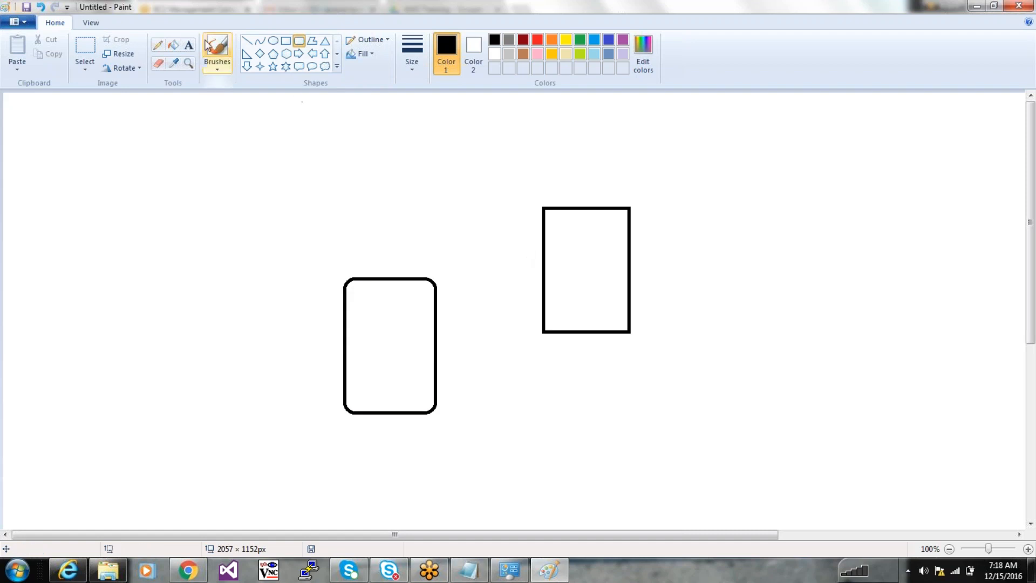
Step: Label the right-hand rectangle Patch with a text box above it
click(189, 45)
click(545, 192)
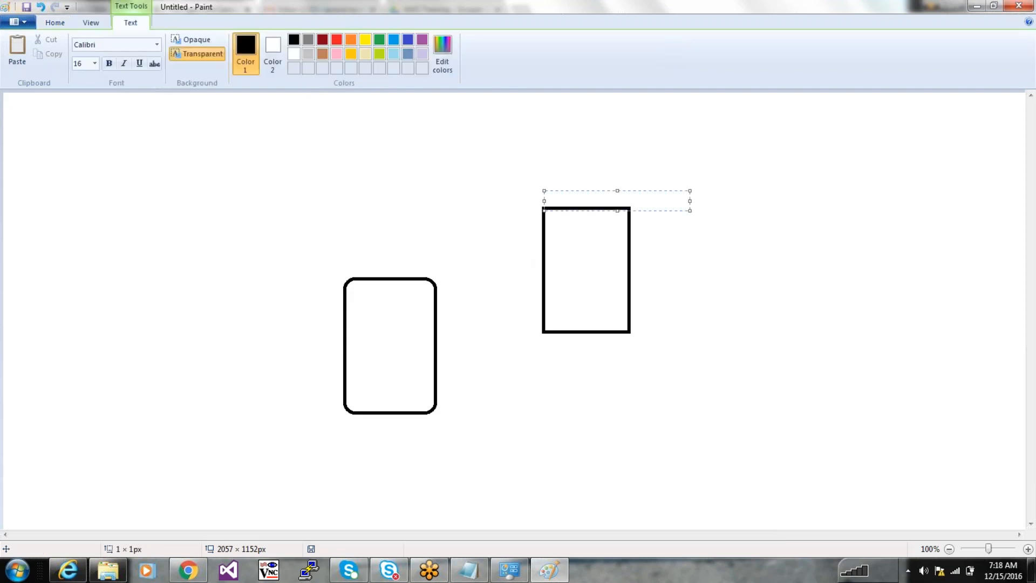
text(Patch)
click(637, 137)
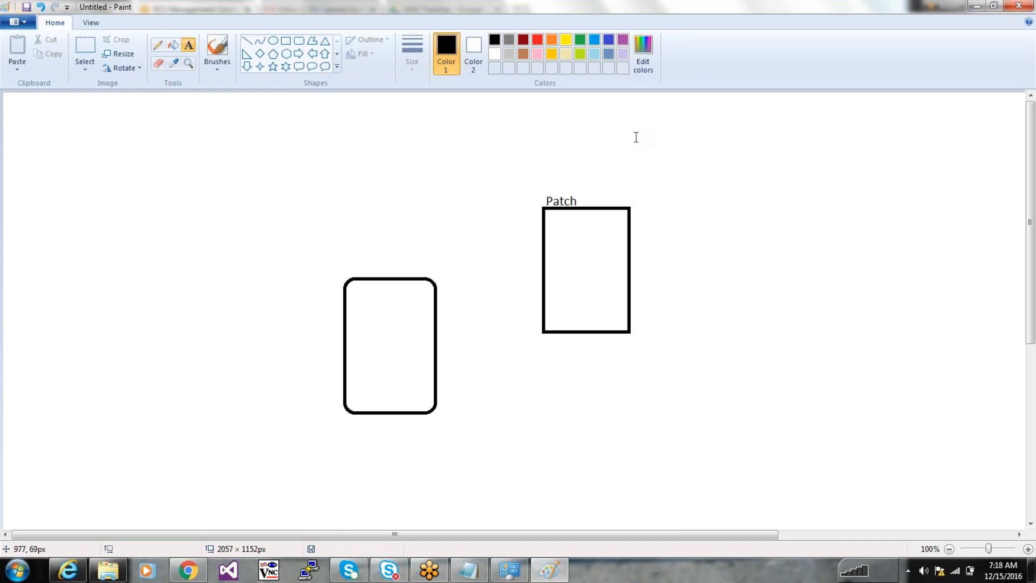
Step: Draw a left arrow from the Patch rectangle towards the rounded rectangle
click(312, 54)
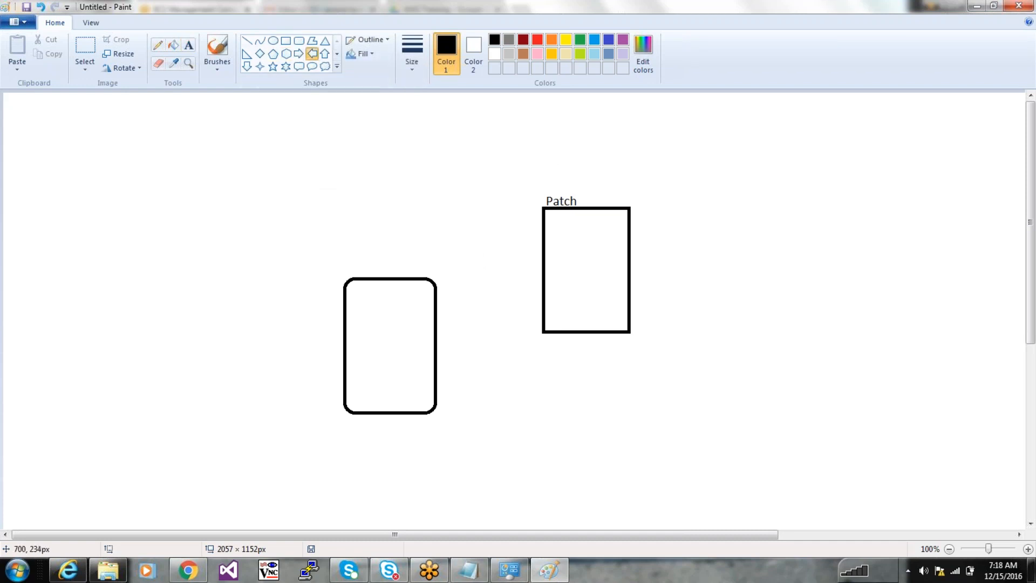
drag(531, 295, 452, 349)
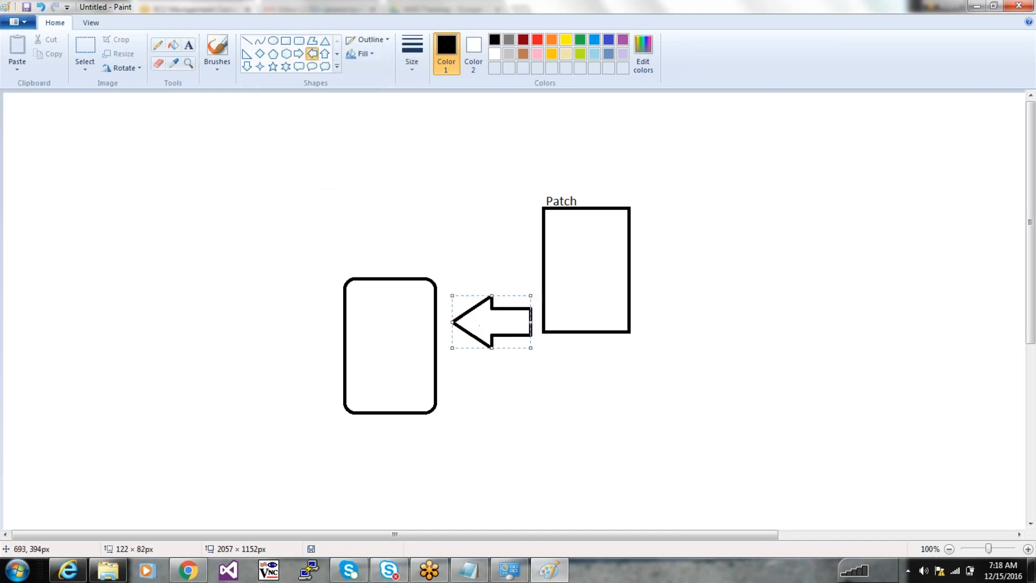
click(491, 401)
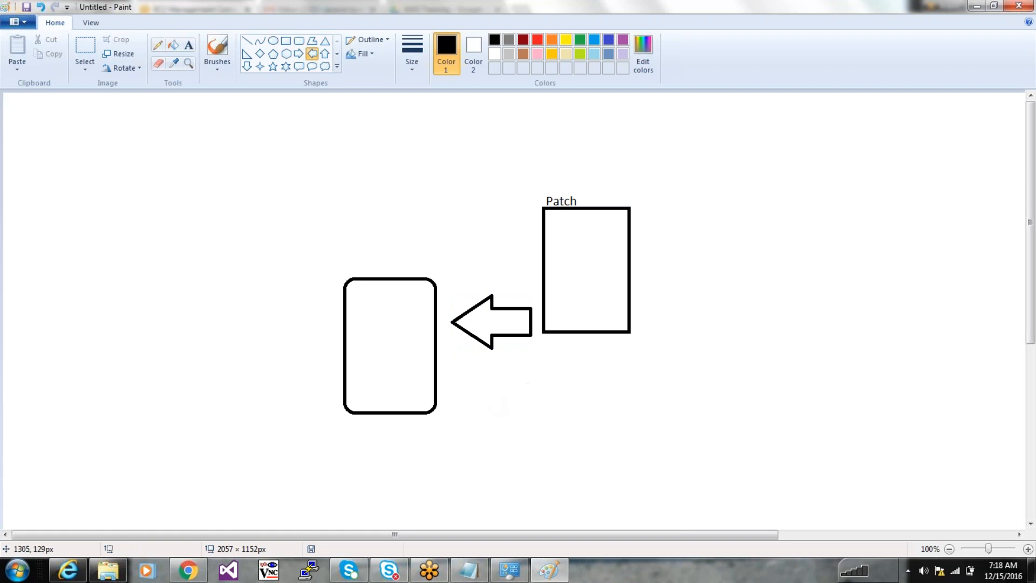
Step: Restore the Paint window and minimize it to return to the EC2 console
double_click(713, 6)
drag(713, 7, 710, 231)
click(906, 230)
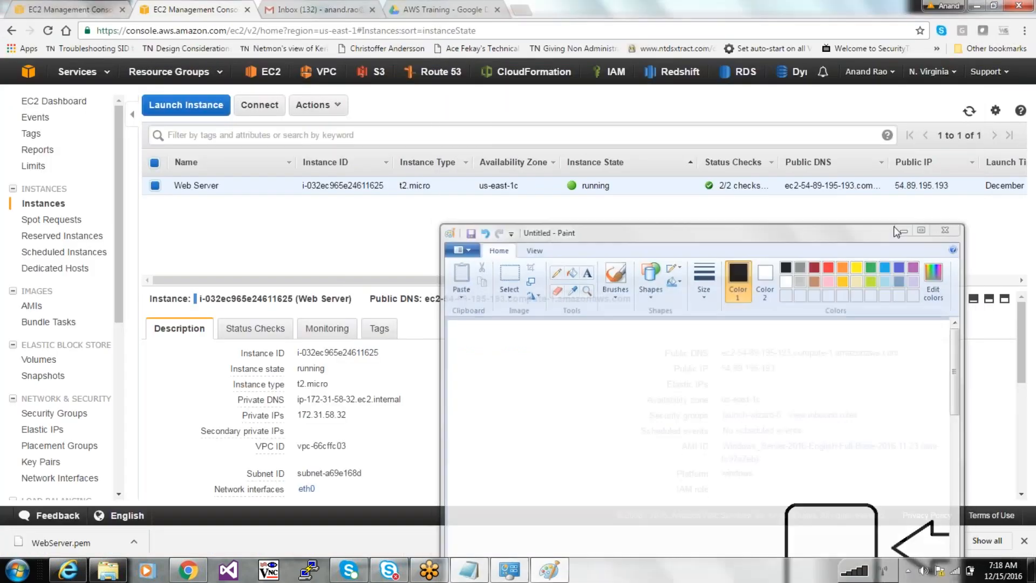
right_click(373, 182)
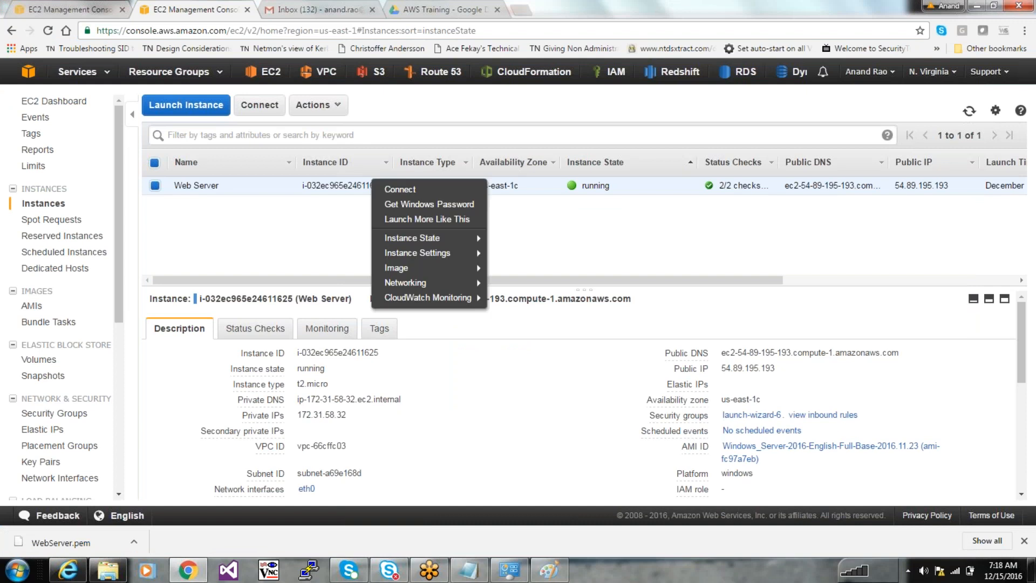
mouse_move(473, 240)
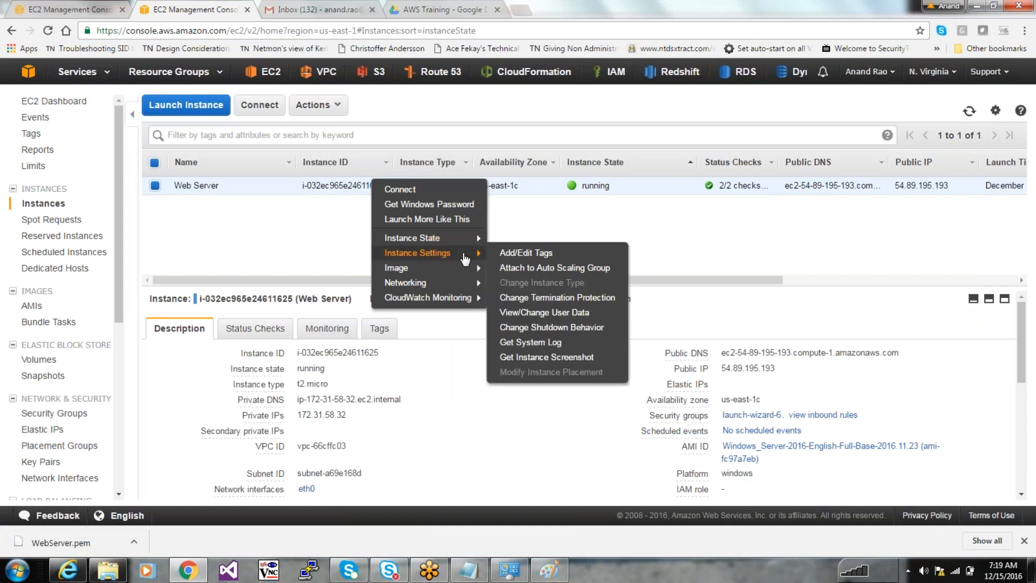
mouse_move(465, 269)
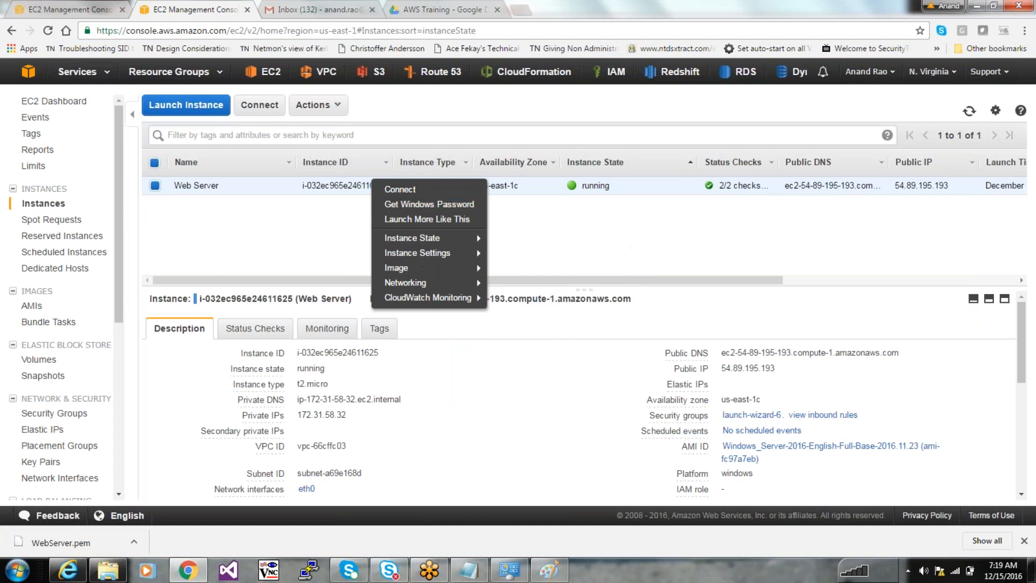
Step: Open the Create Snapshot dialog from Snapshots, cancel it, and go back to the instances list
click(43, 376)
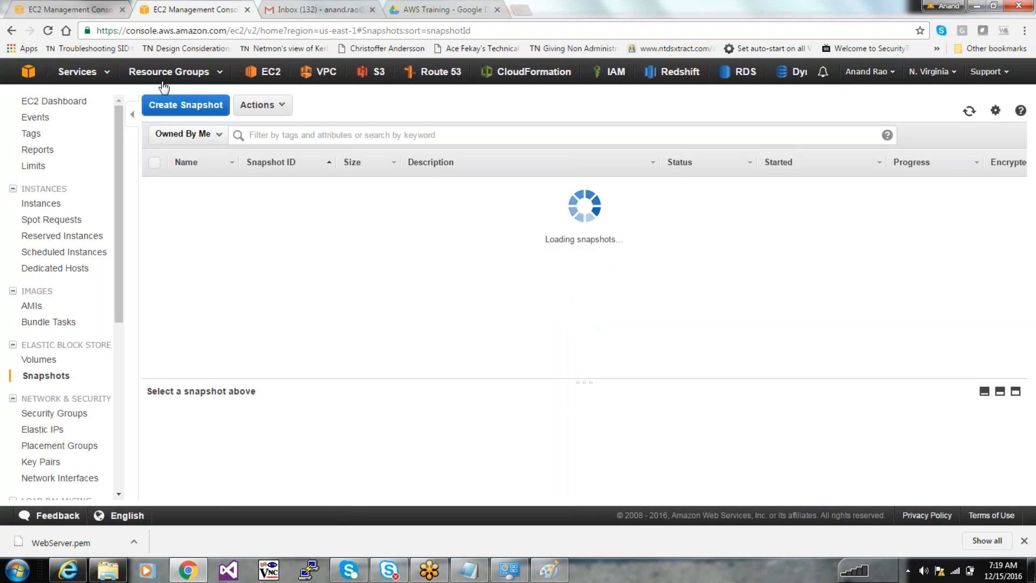
click(158, 111)
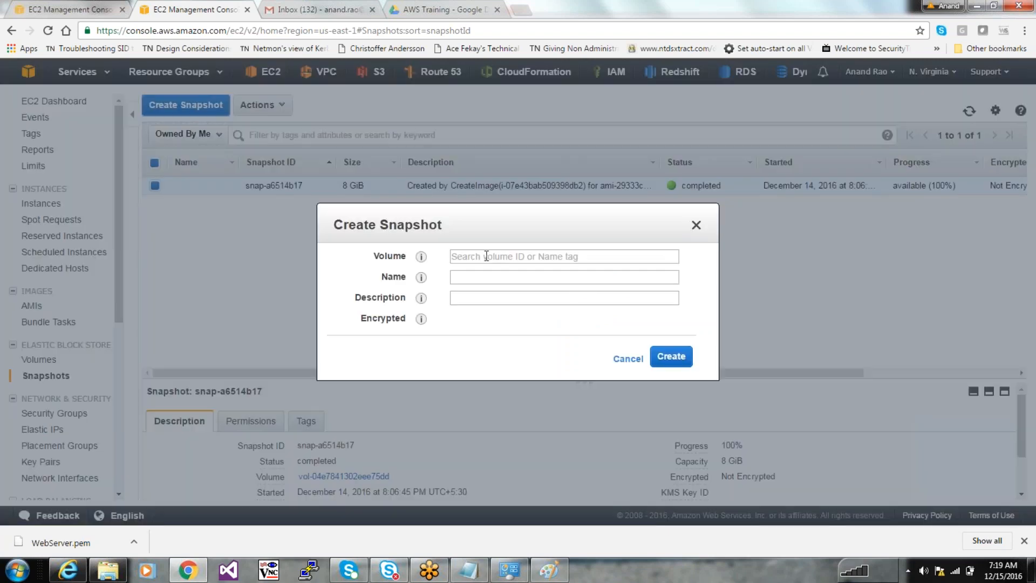
click(621, 364)
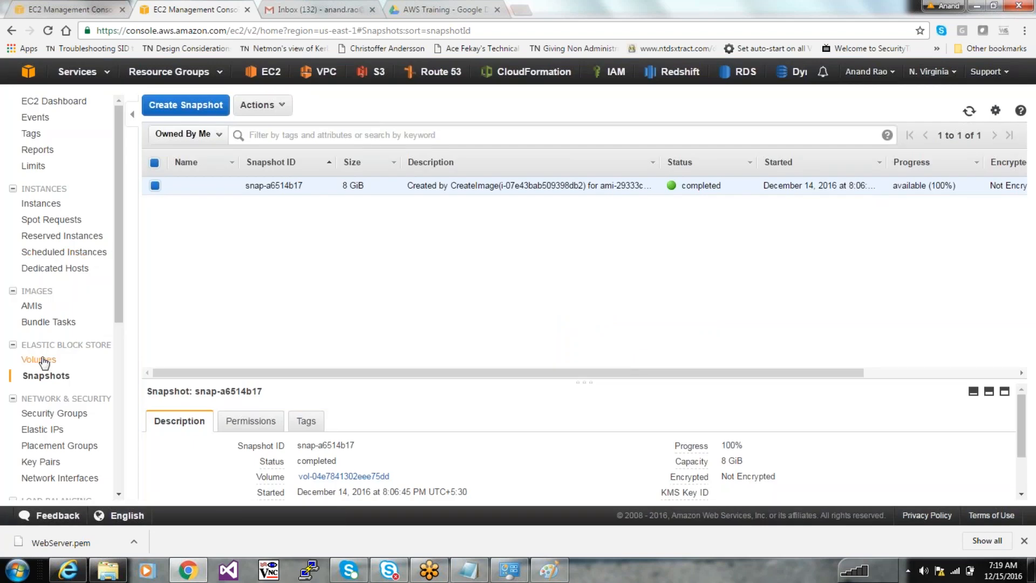
click(11, 30)
Step: Close Paint without saving the drawing
click(27, 15)
click(208, 5)
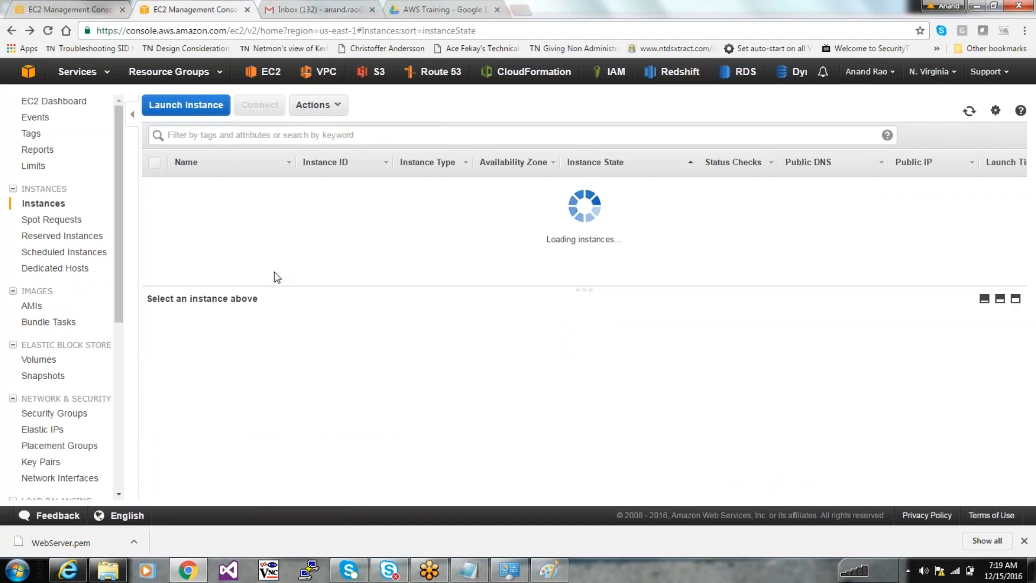
right_click(547, 572)
click(582, 536)
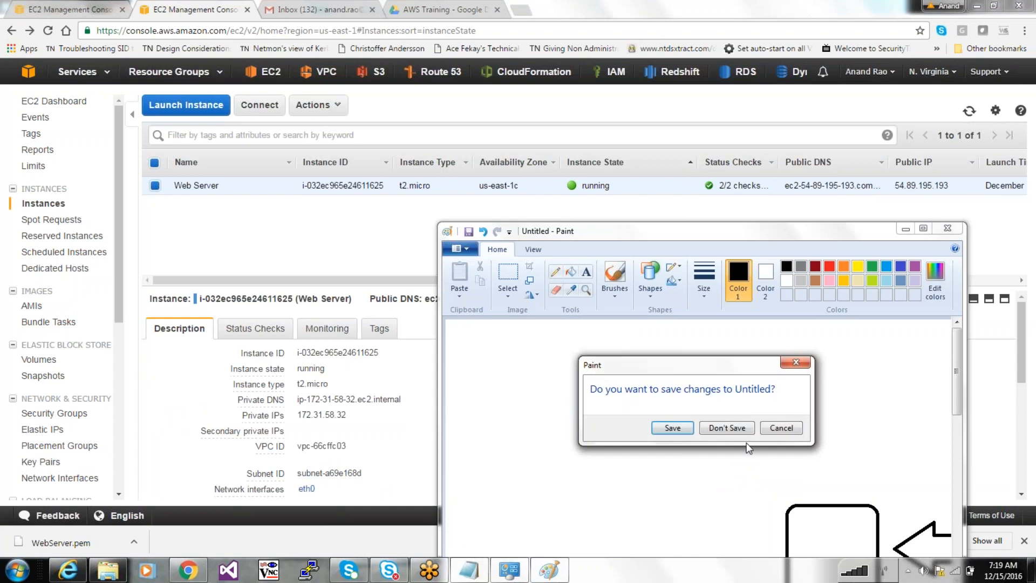
click(727, 428)
Step: Select and copy the Web Server instance's public IP address from its description
triple_click(760, 186)
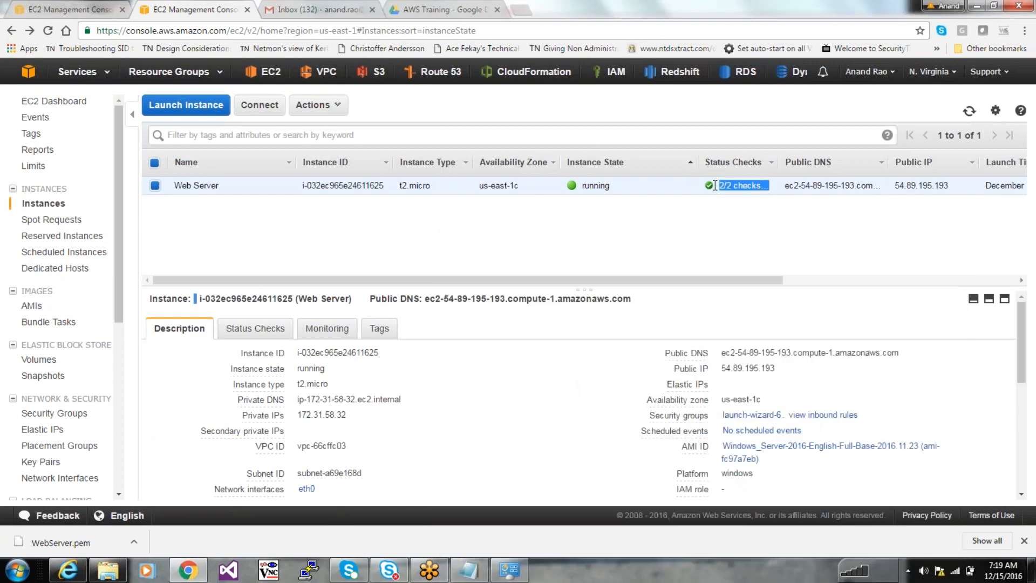
click(723, 210)
drag(780, 369, 720, 370)
key(ctrl+c)
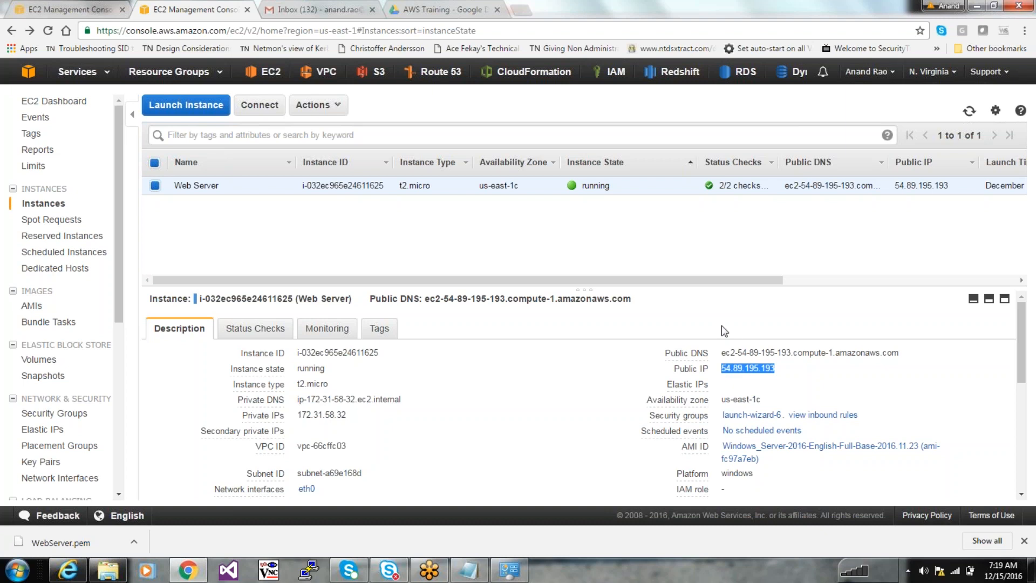
click(679, 229)
Step: Run mstsc, paste the public IP 54.89.195.193 as the computer, and connect, accepting the trust prompt
key(super+r)
text(m)
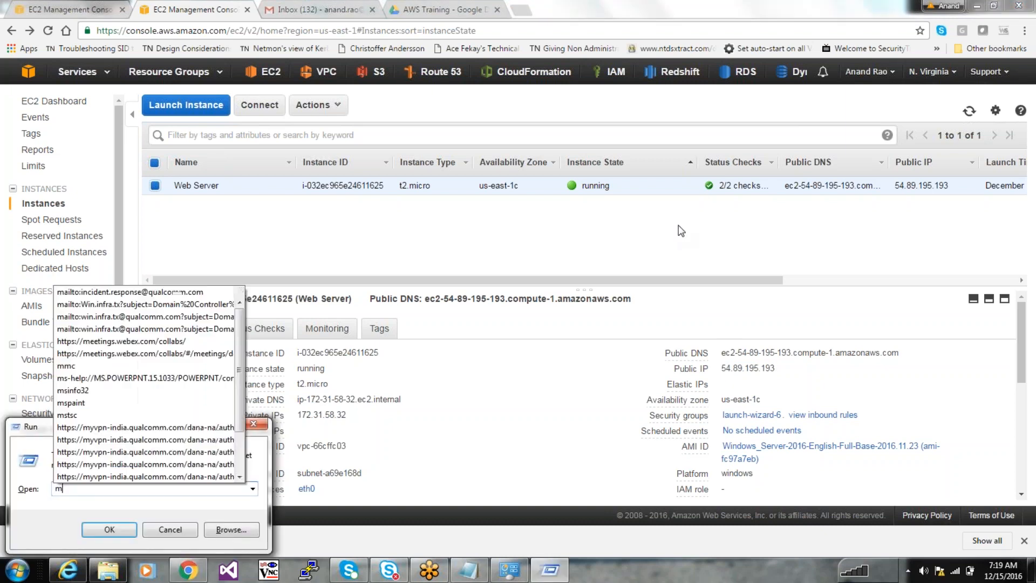
text(strc)
key(Return)
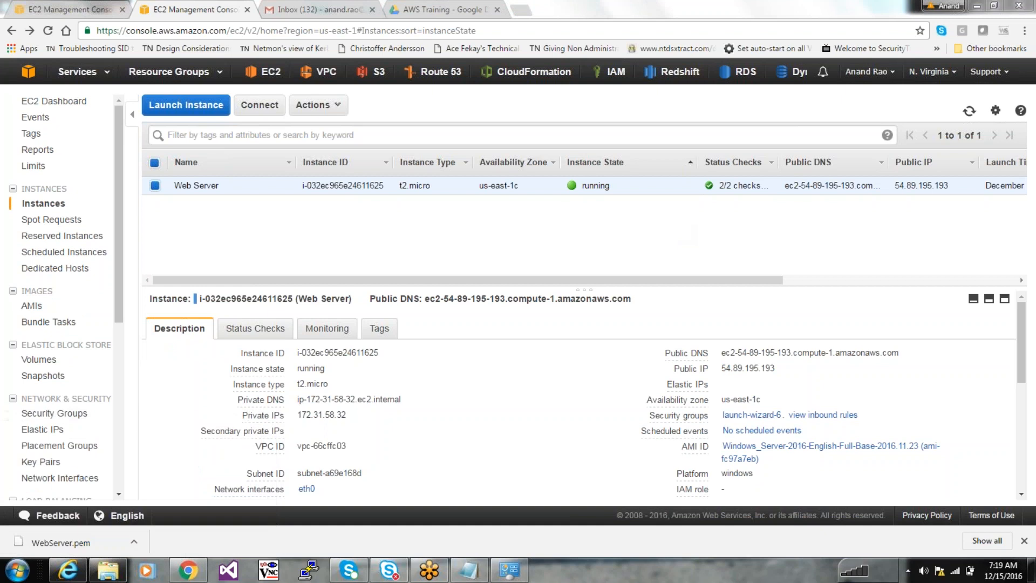
key(ctrl+v)
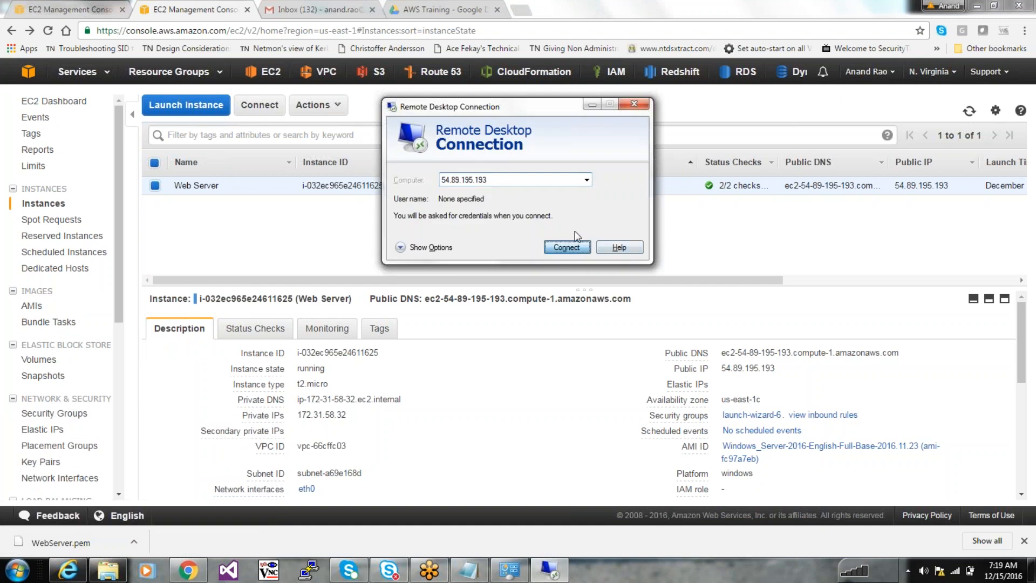
click(566, 247)
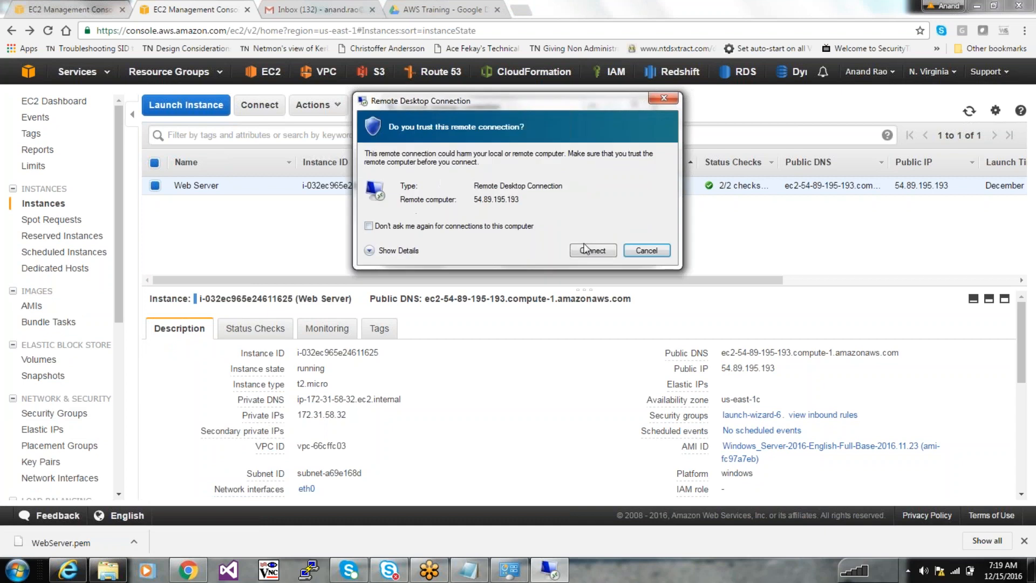
click(590, 246)
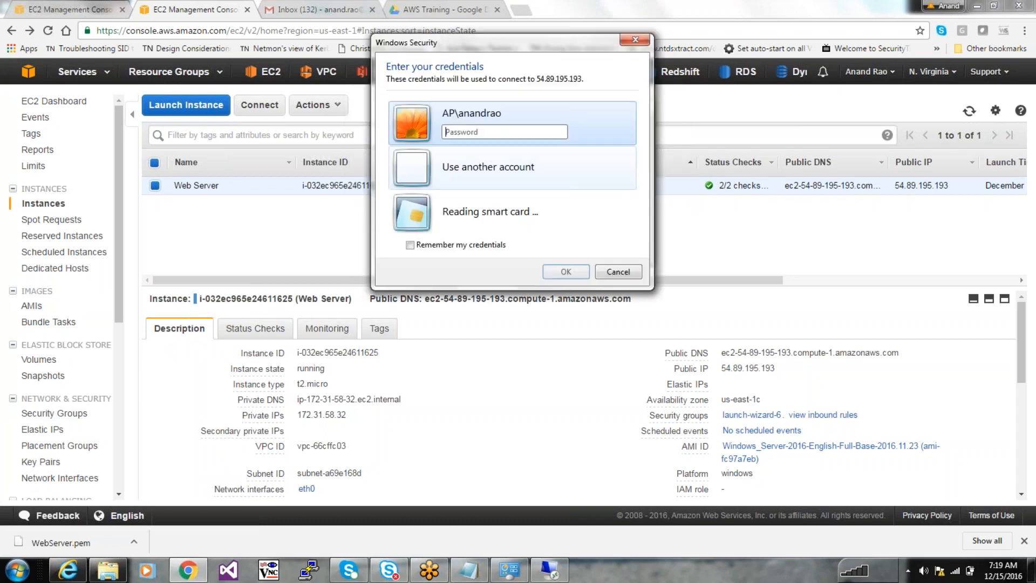
Step: Try to sign in with another account using the user name administrator
click(529, 170)
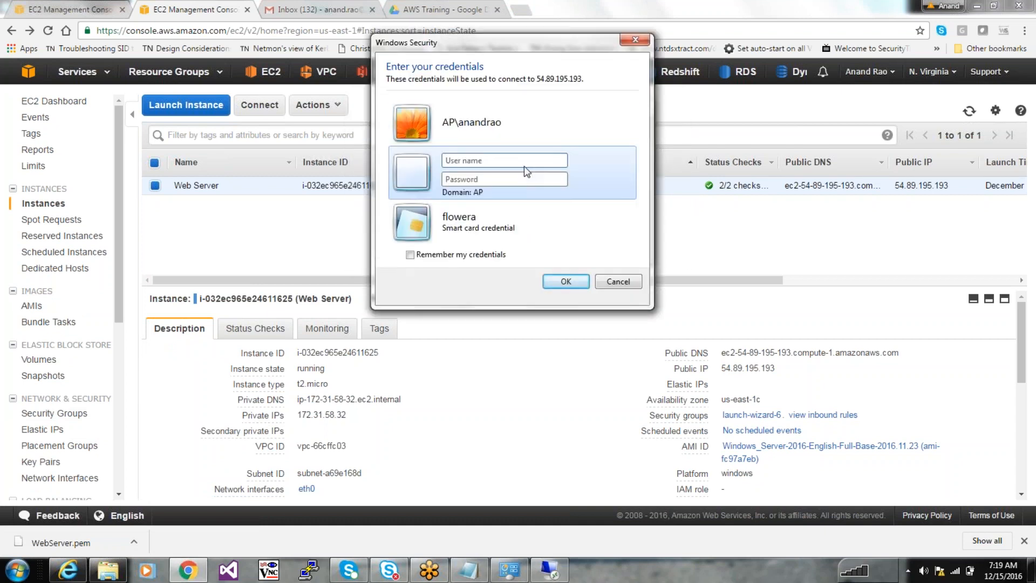
text(administrator)
key(Tab)
click(293, 206)
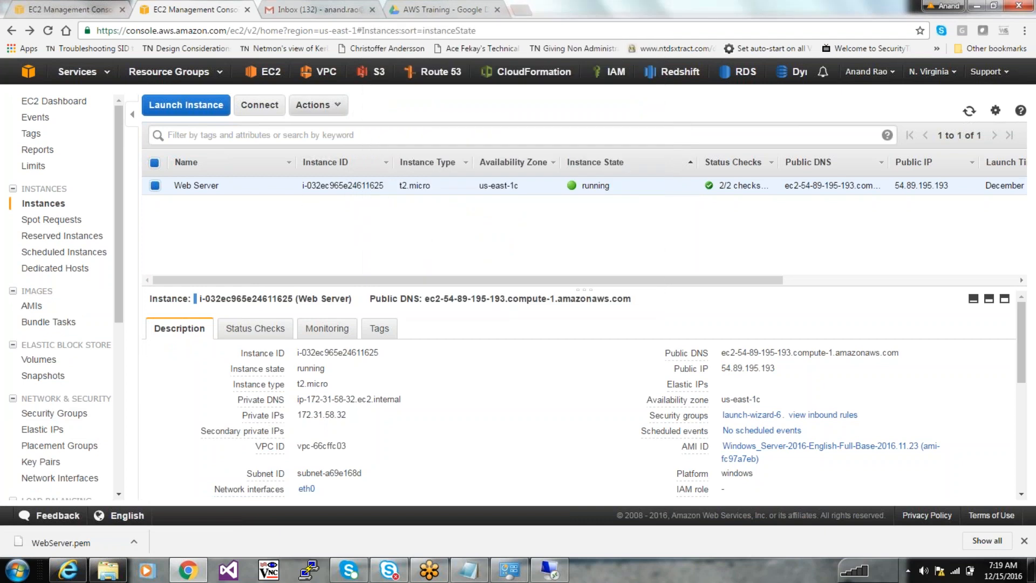
Step: Open Get Windows Password for the Web Server instance
click(318, 105)
mouse_move(347, 181)
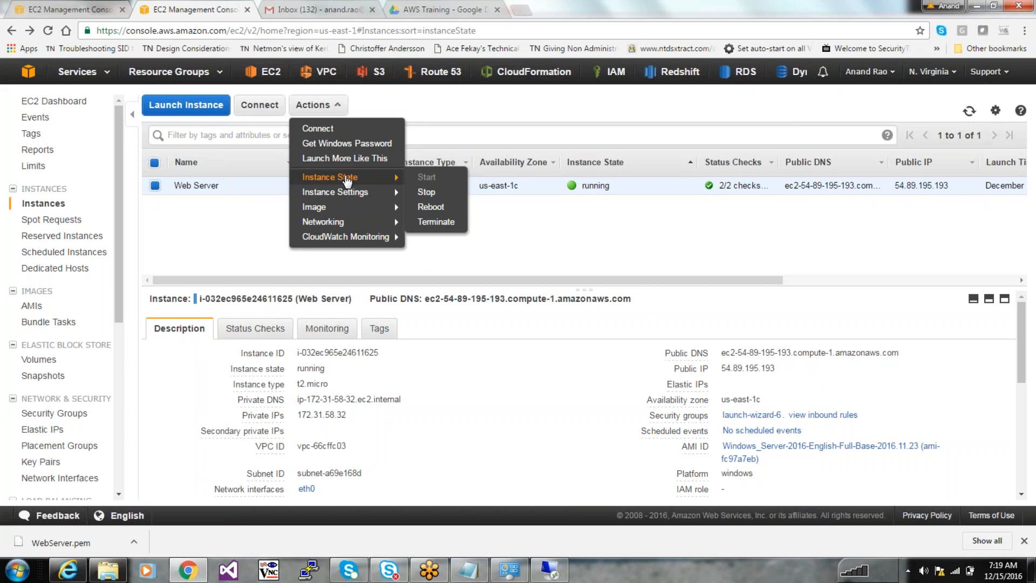
click(331, 145)
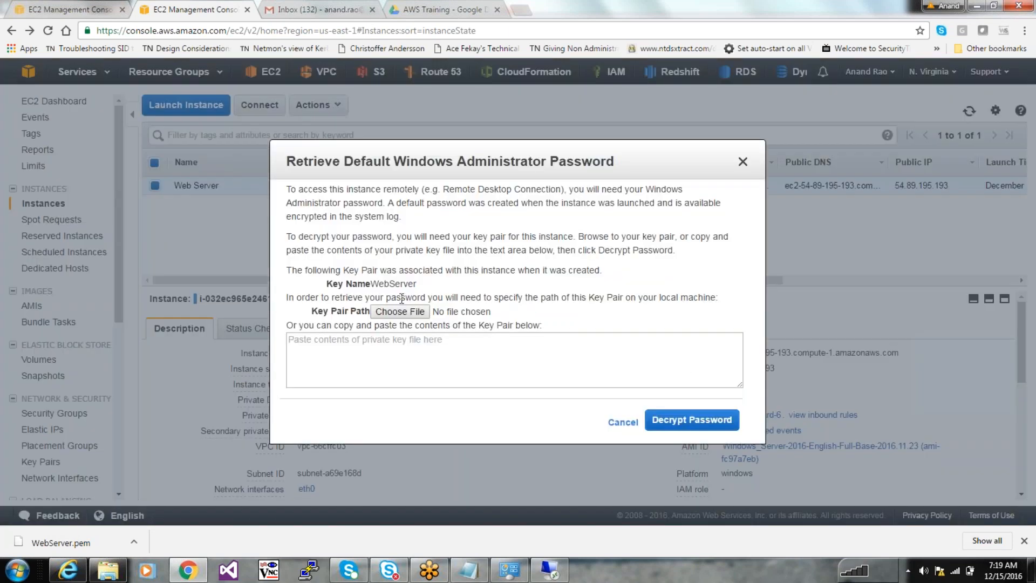
Step: Load the WebServer.pem key pair file from Downloads and decrypt the Windows administrator password
click(399, 312)
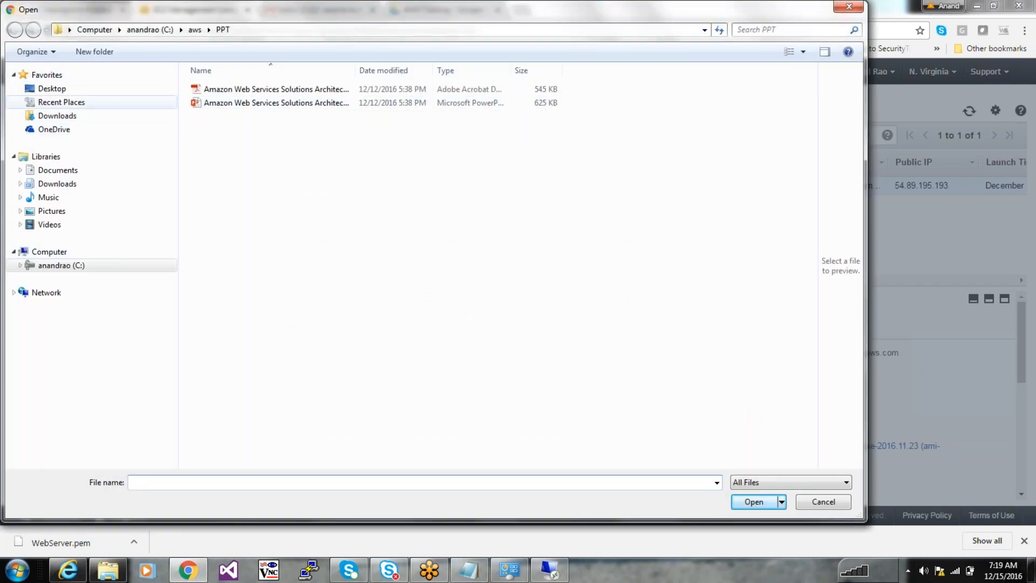
click(56, 115)
click(276, 486)
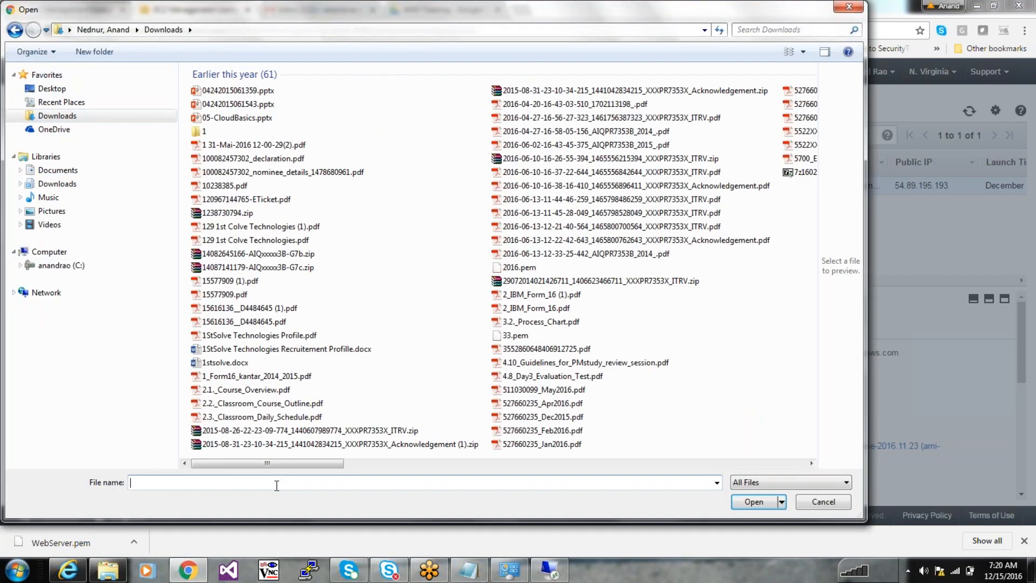
text(we)
key(Down)
key(Down)
key(Down)
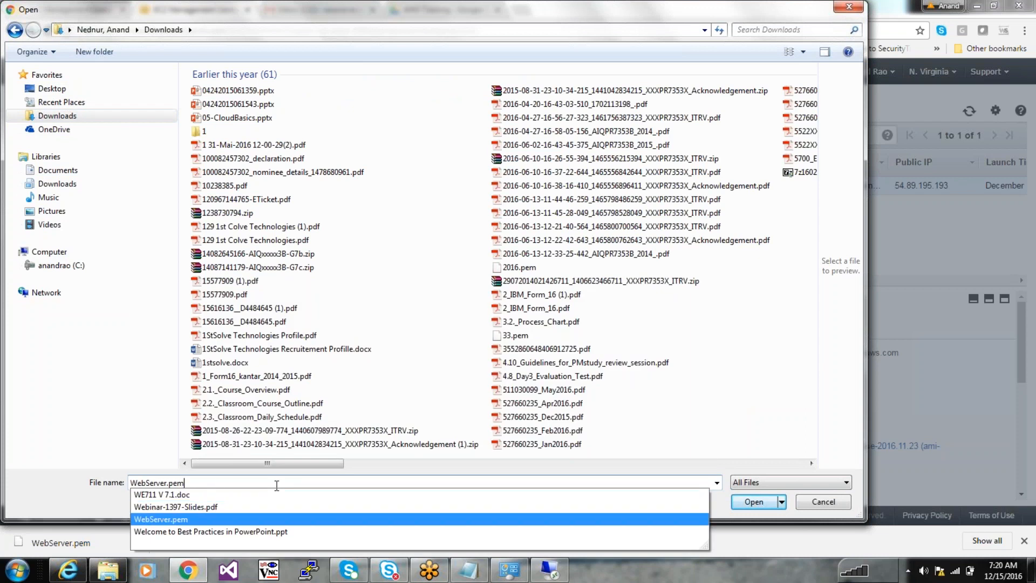
key(Return)
click(696, 422)
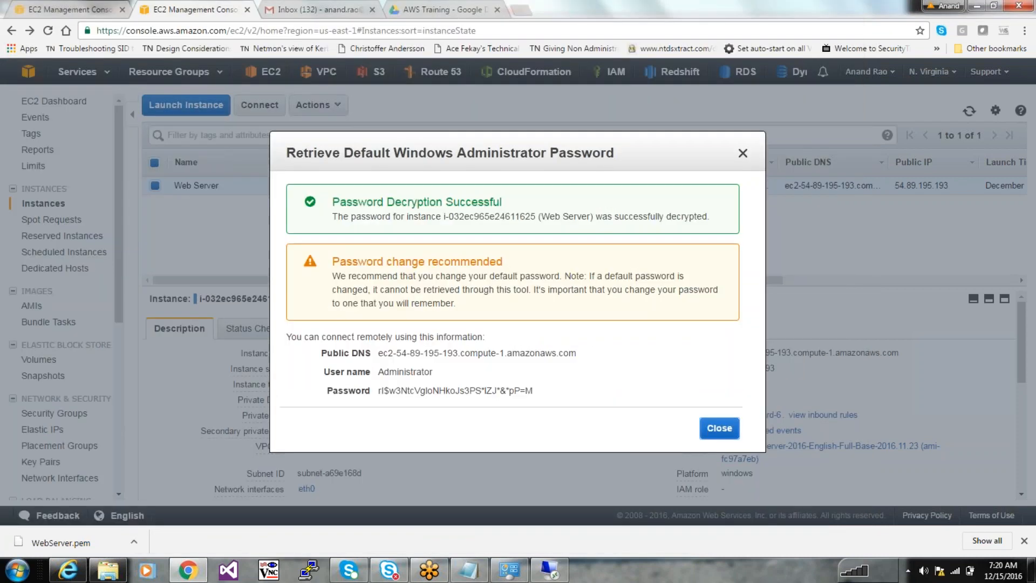
Step: Copy the decrypted password into the Remote Desktop credentials as administrator, sign in and accept the certificate prompt
triple_click(483, 391)
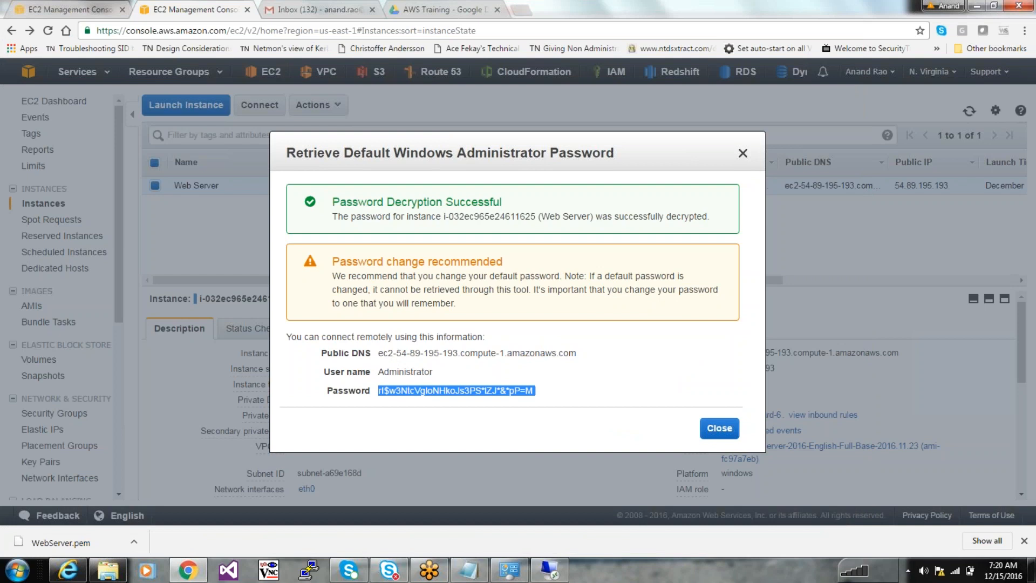
click(720, 428)
click(549, 571)
key(ctrl+v)
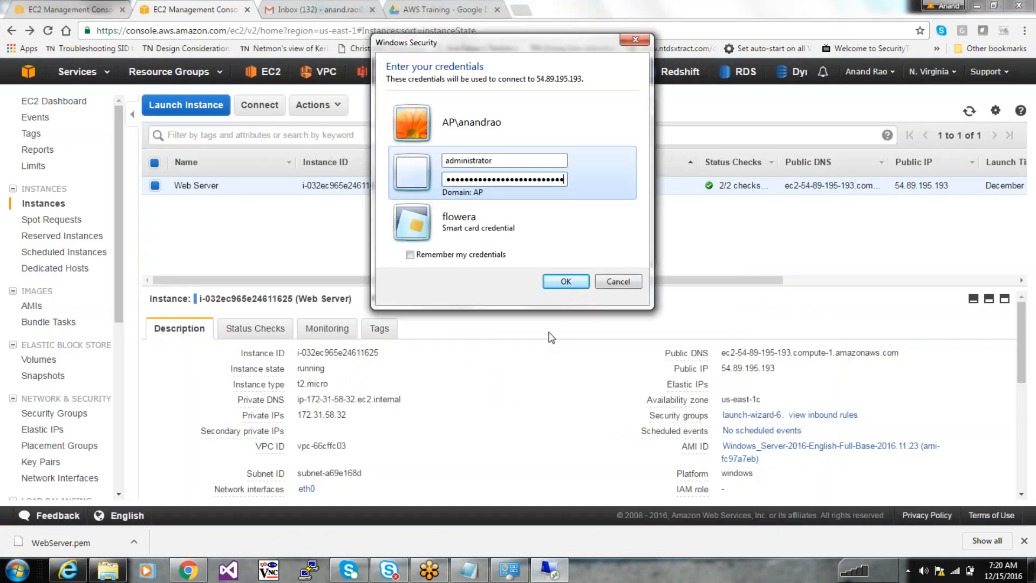
key(Return)
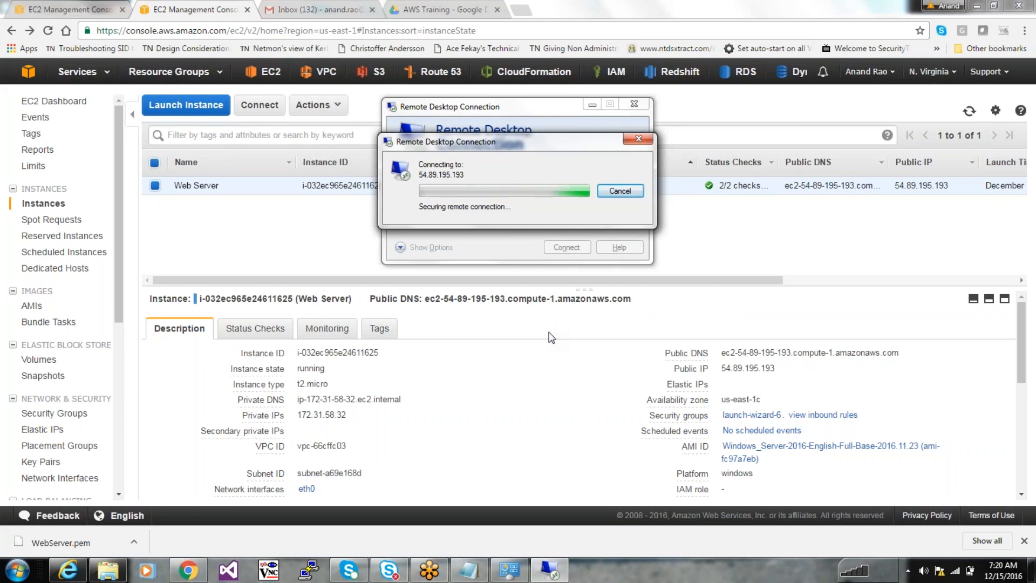
key(y)
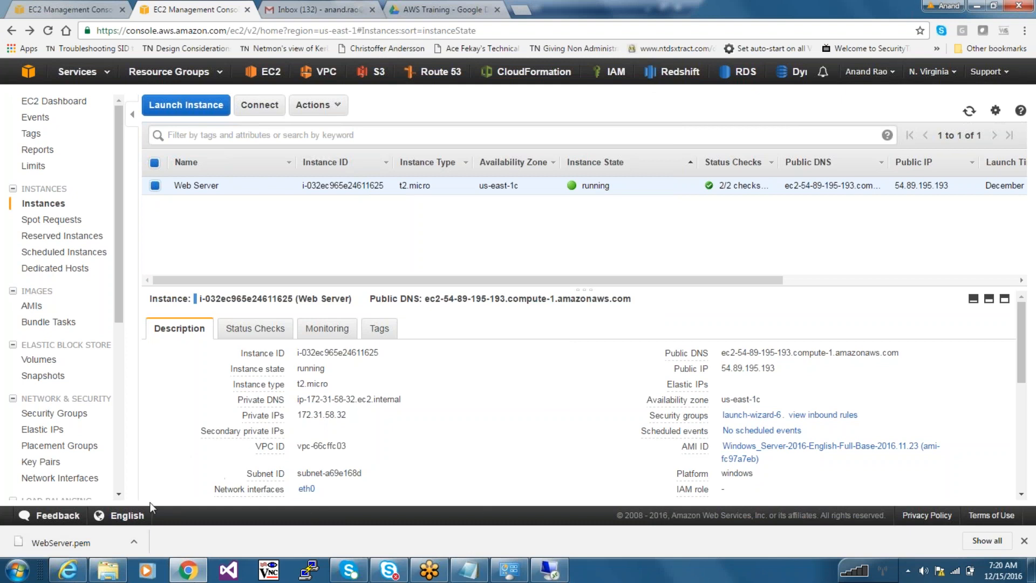
click(556, 575)
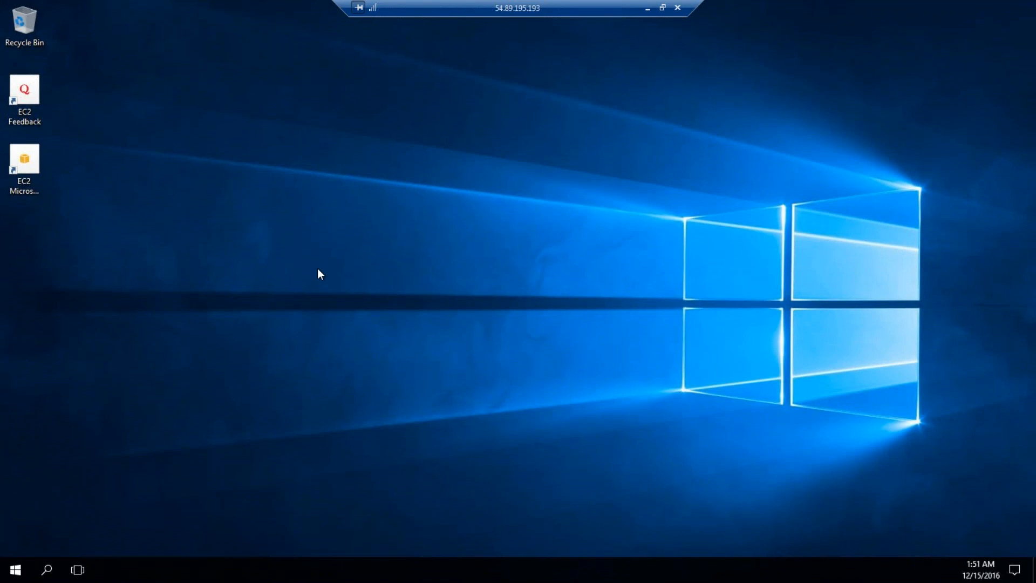
Step: Open Computer Management on the remote server with compmgmt.msc, allowing the network to be discoverable
key(super+r)
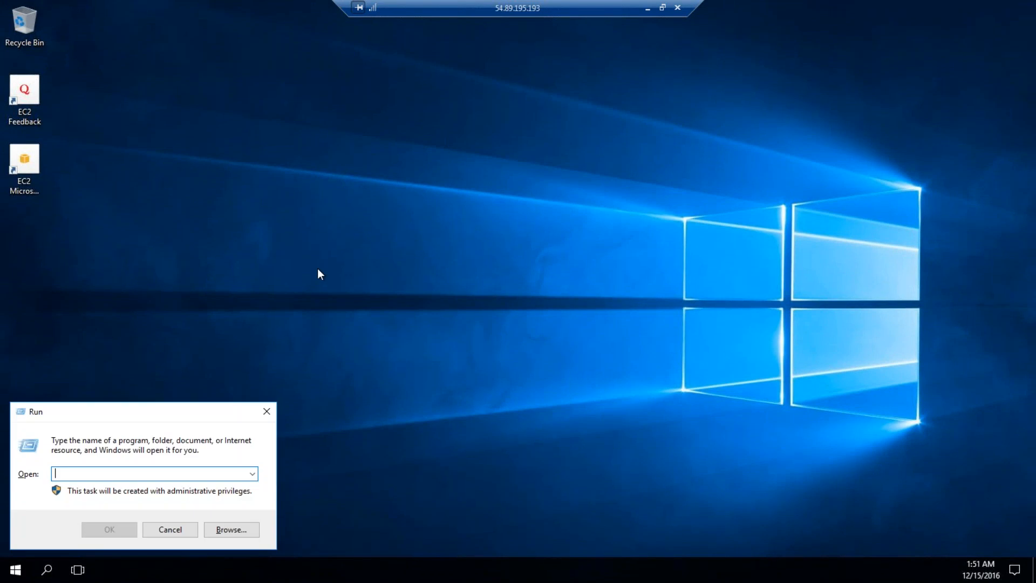
text(comp)
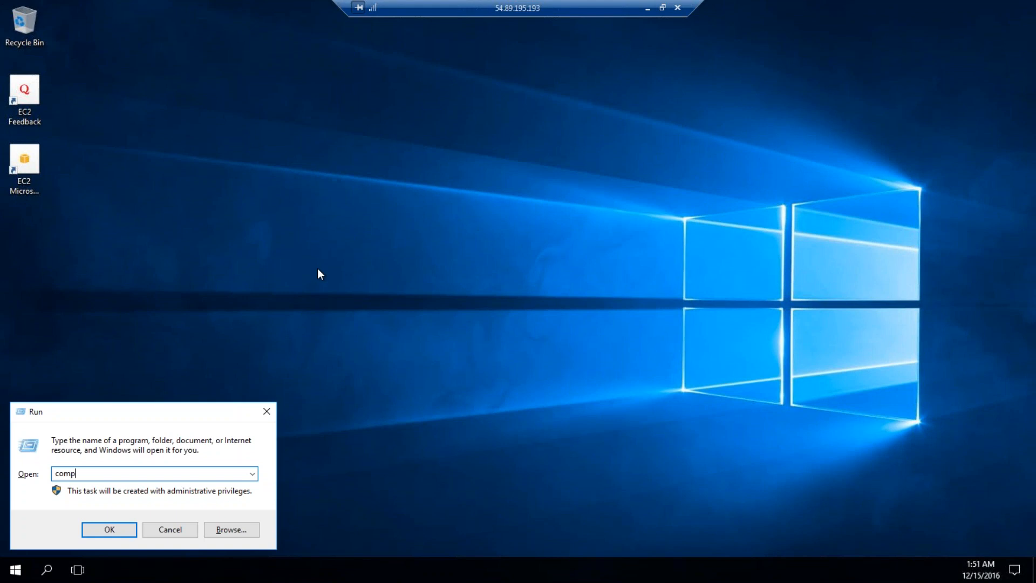
text(mgmt.msc)
key(Return)
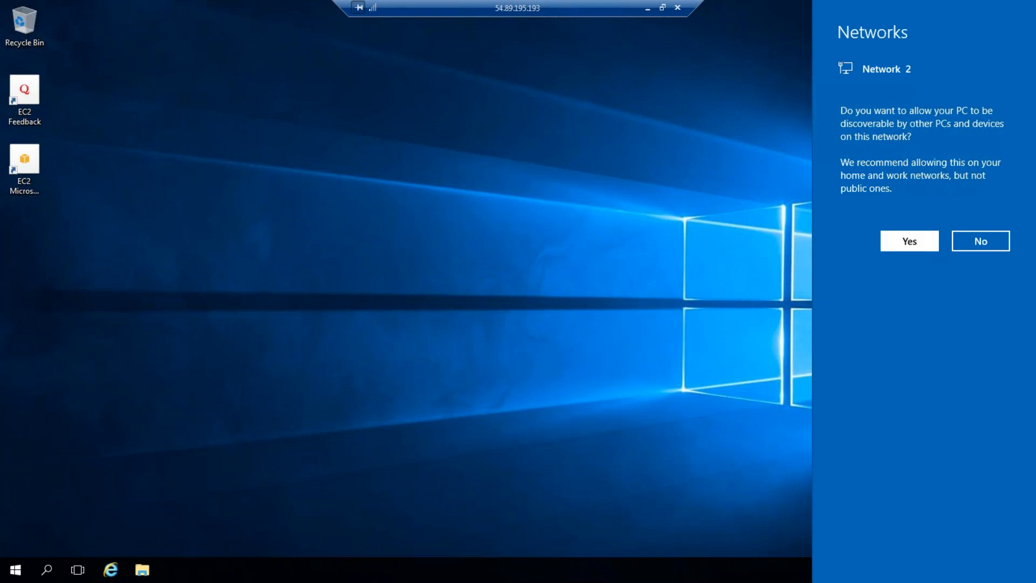
click(910, 241)
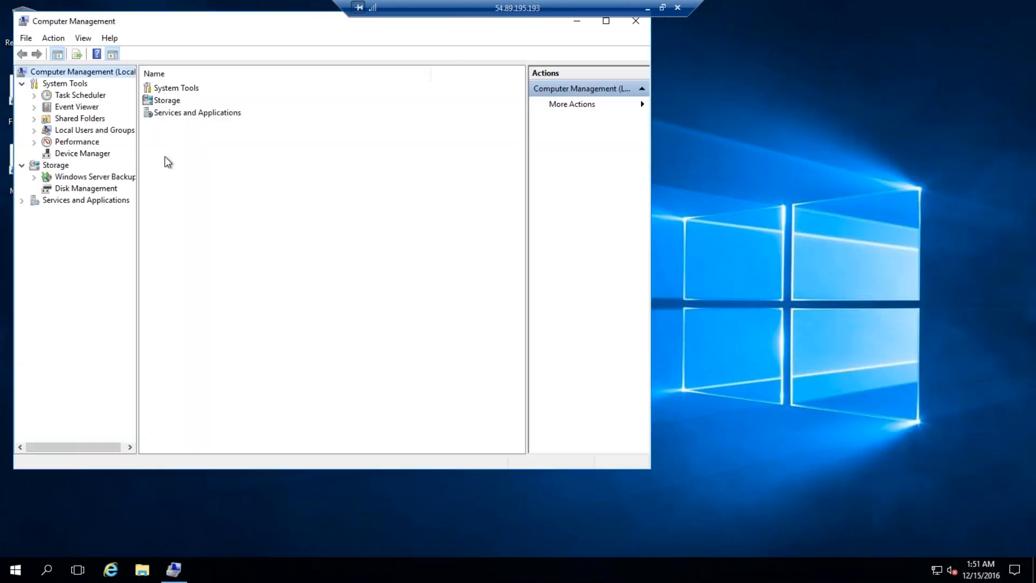
Step: Reset the Administrator account's password in Local Users and Groups, entering and confirming the new password
click(34, 132)
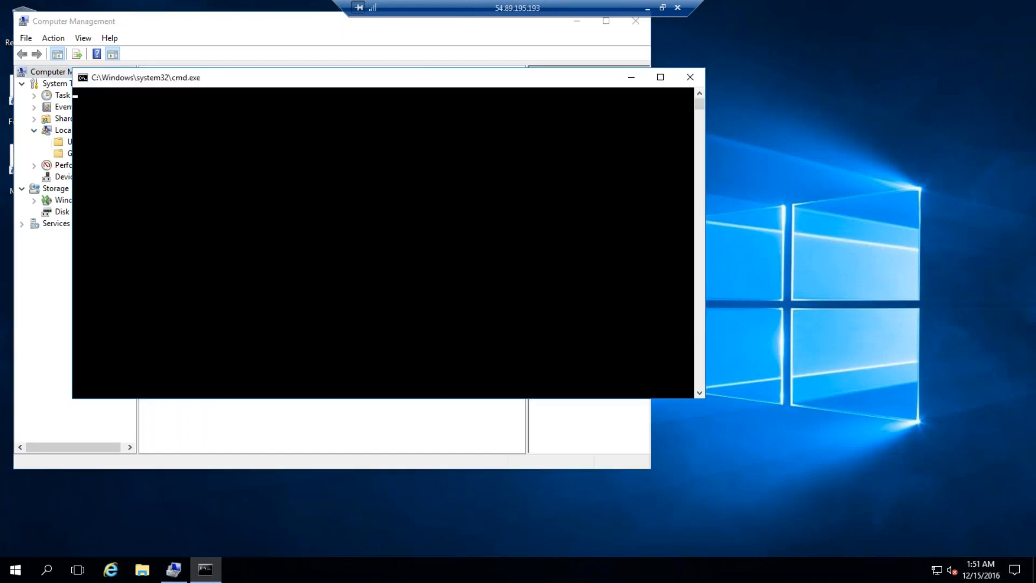
click(76, 142)
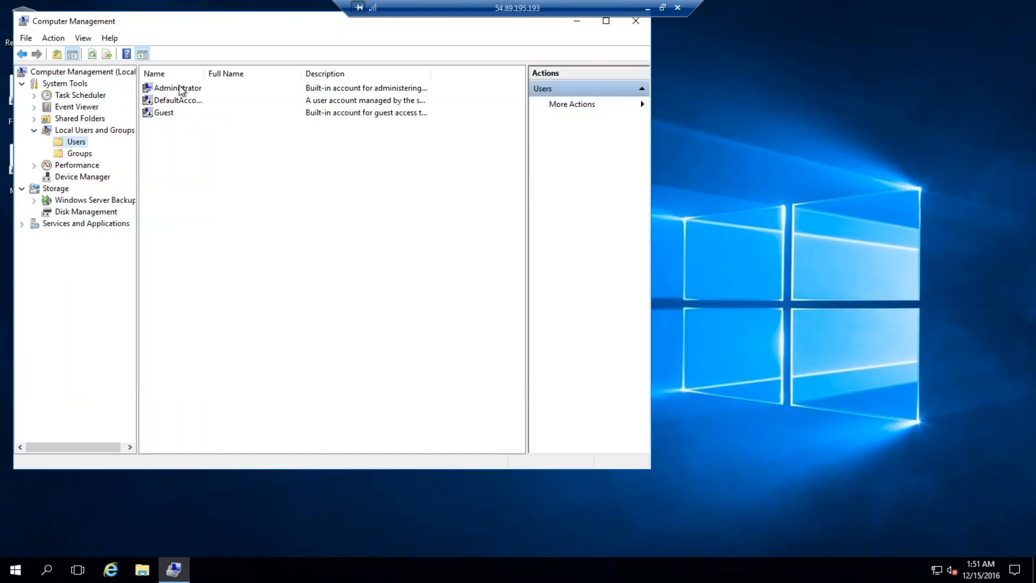
click(179, 91)
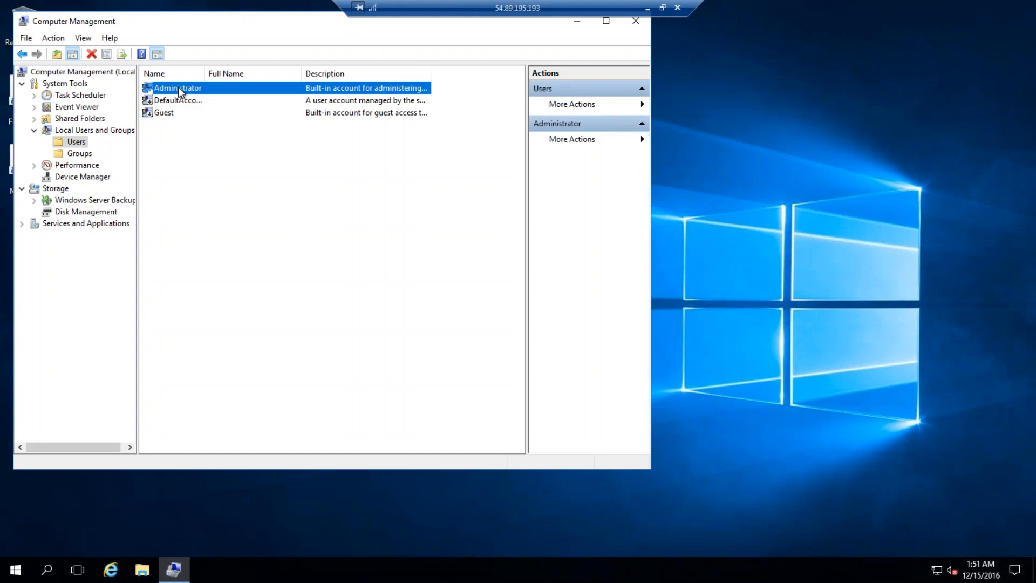
right_click(198, 89)
click(210, 95)
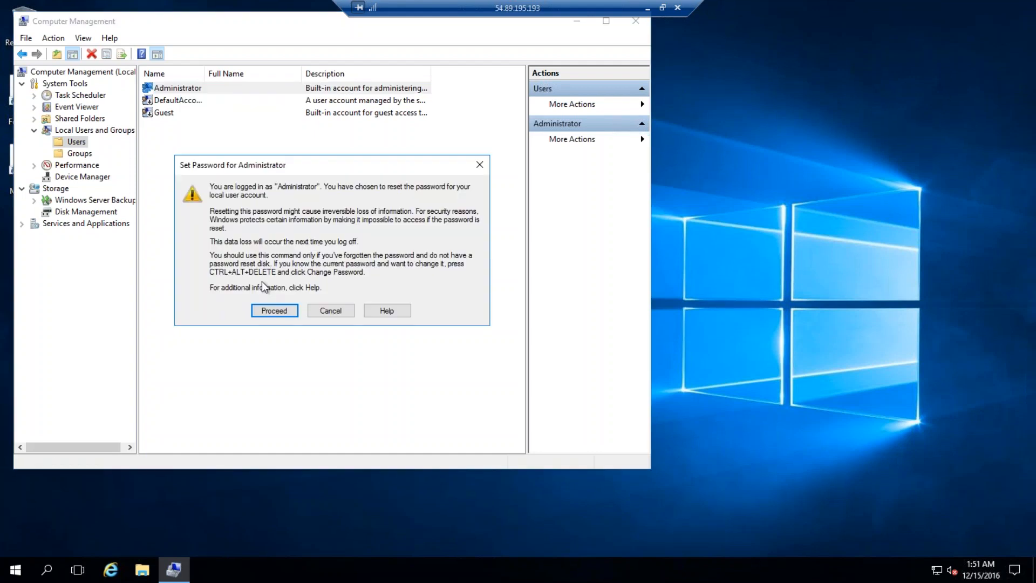
click(263, 312)
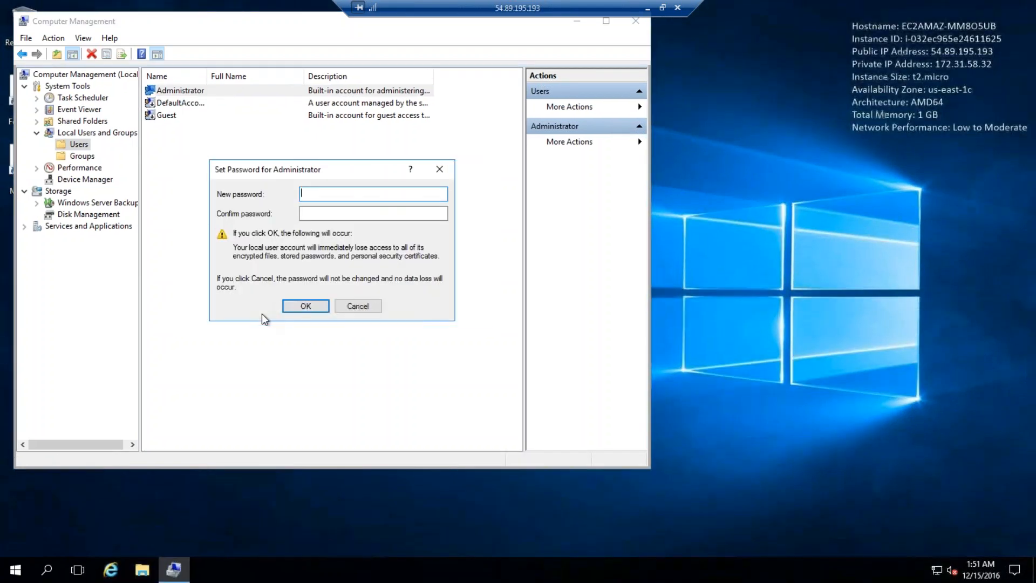
text(********)
key(Tab)
text(**)
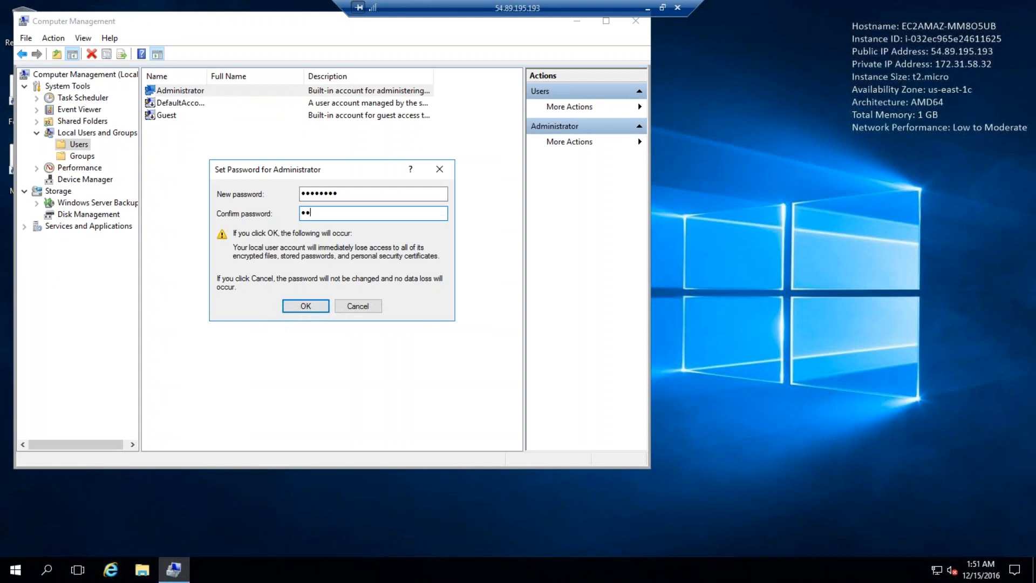
text(******)
key(Return)
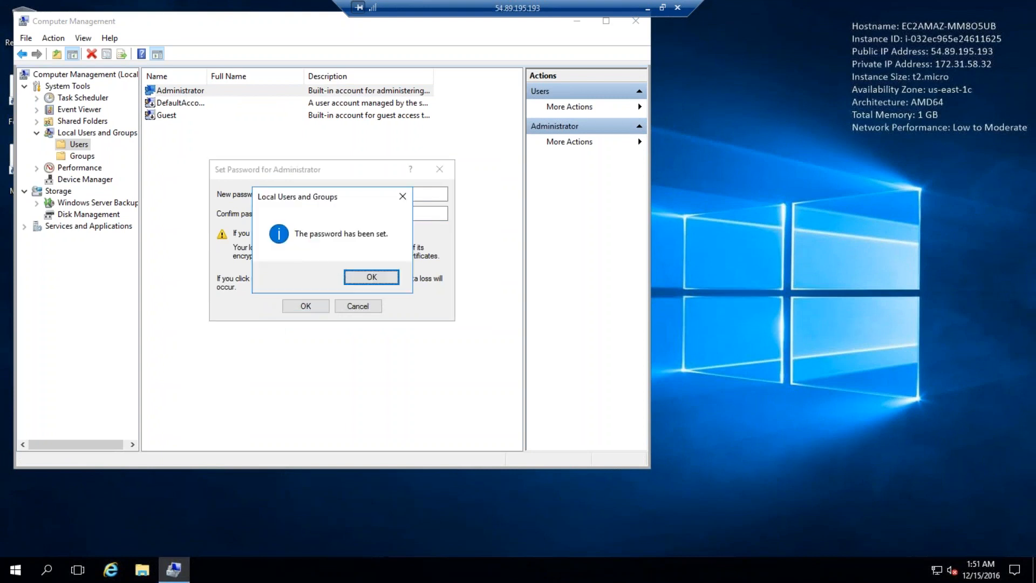
key(Return)
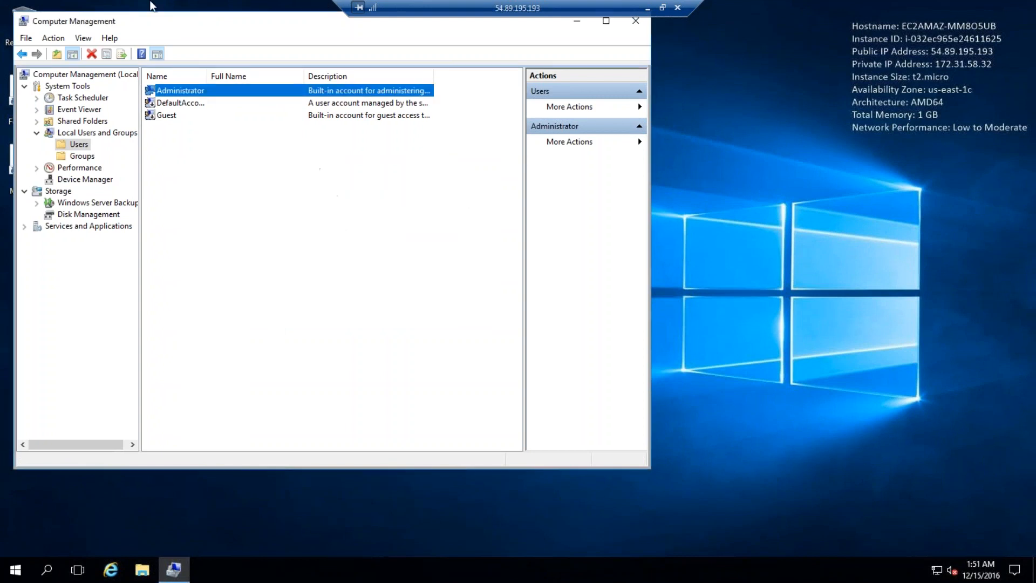
Step: Close the Computer Management window on the remote server
drag(150, 19, 338, 75)
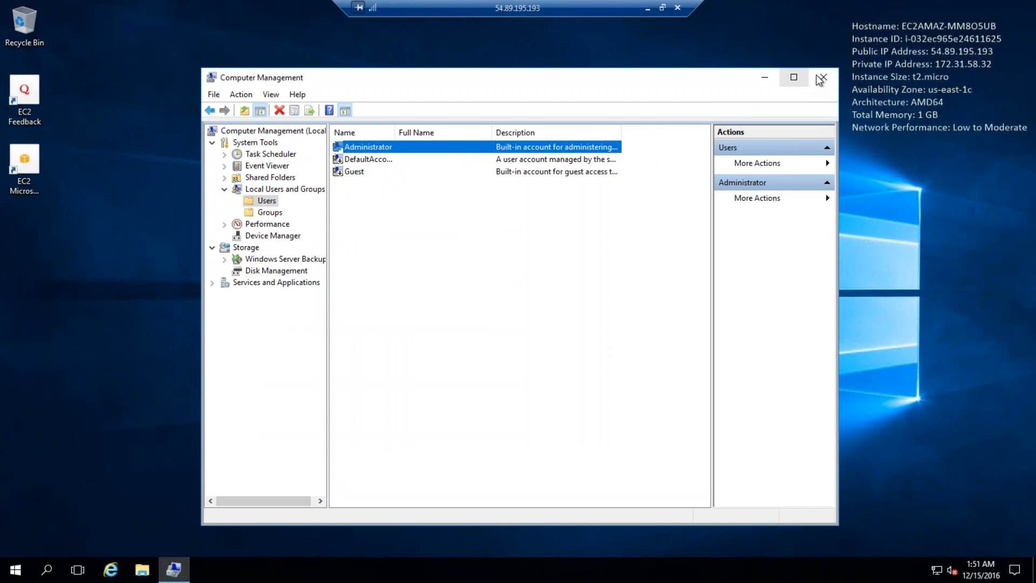
double_click(549, 4)
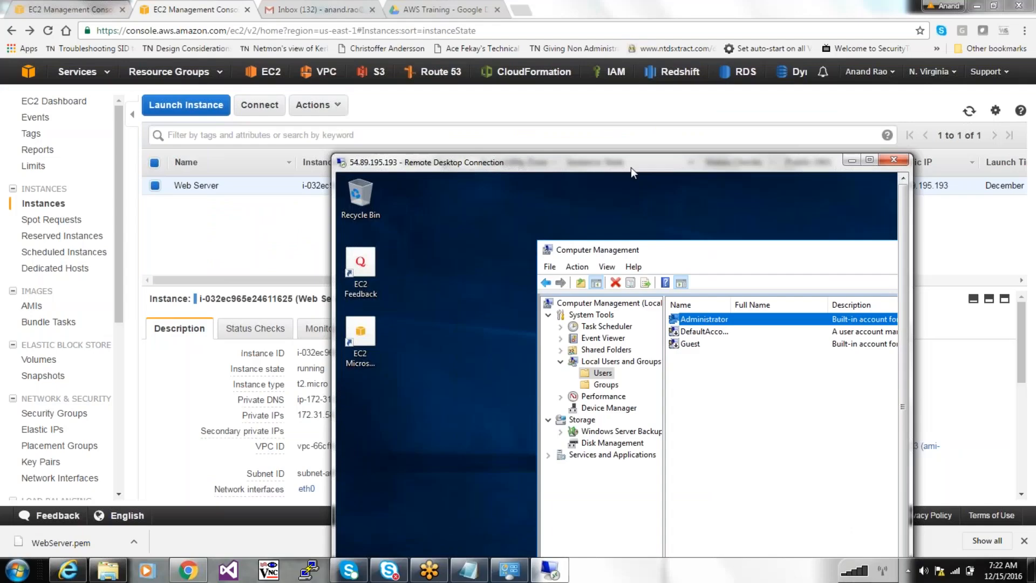
click(261, 241)
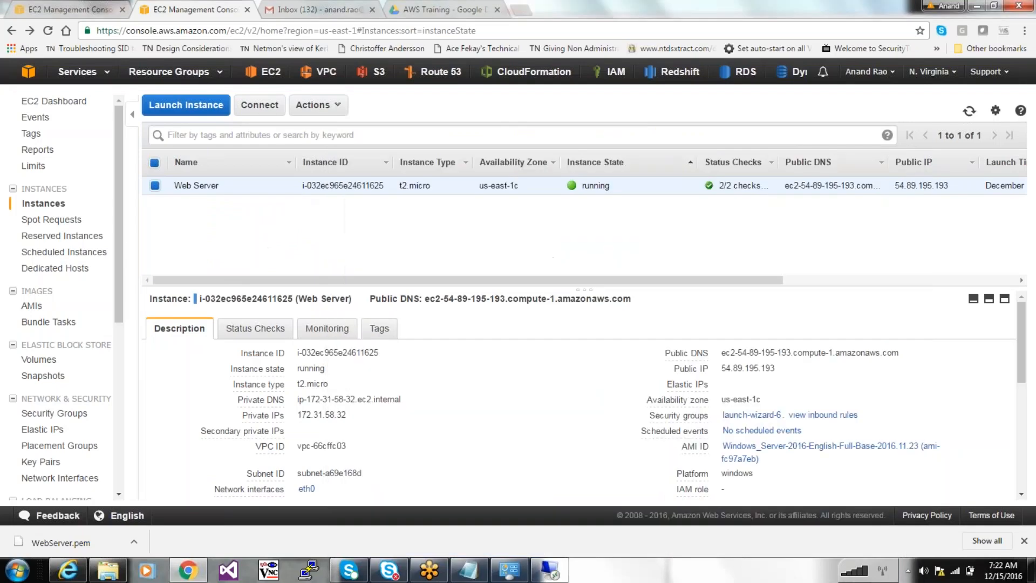
click(314, 105)
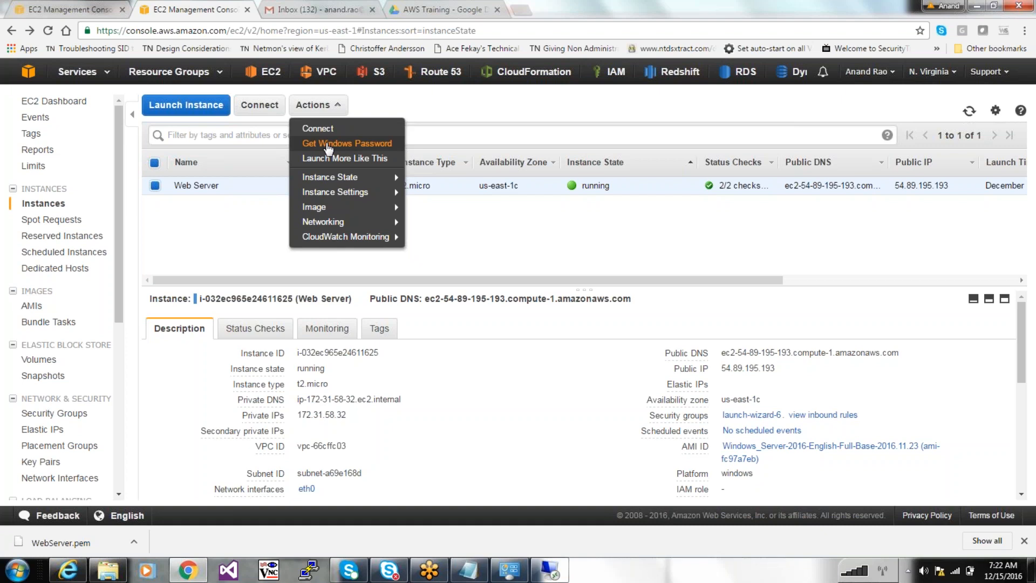
click(550, 571)
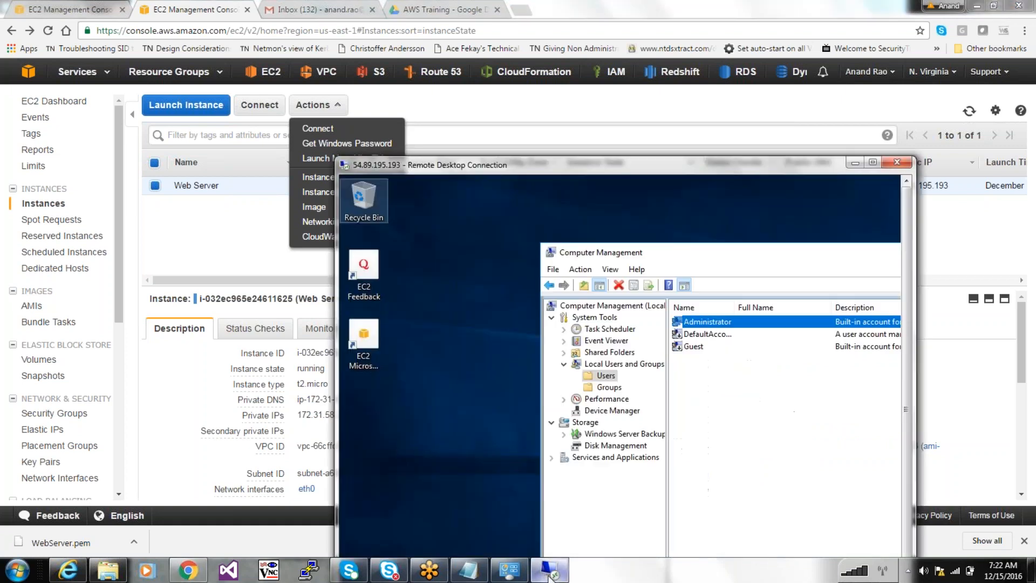
double_click(675, 168)
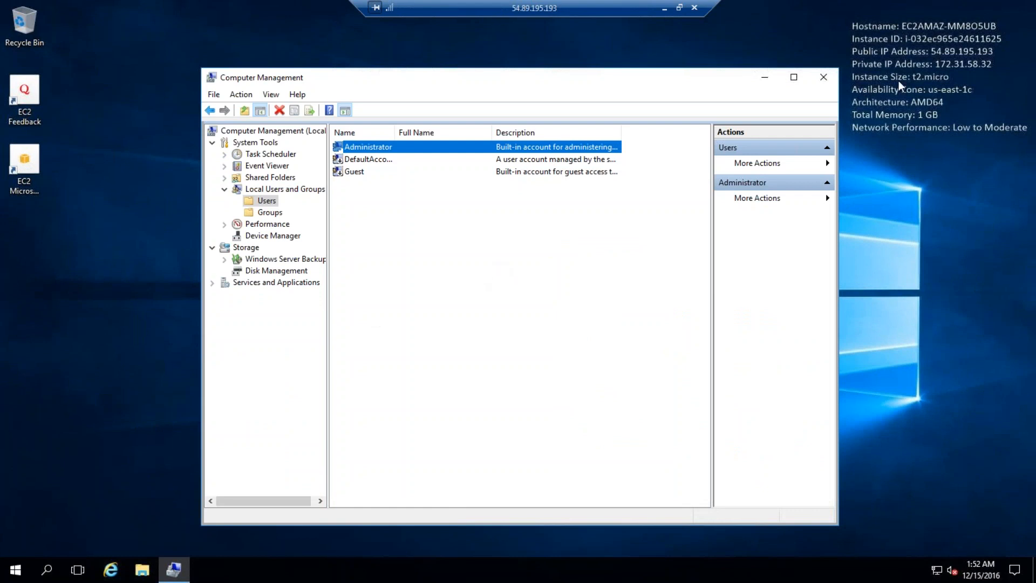
click(925, 115)
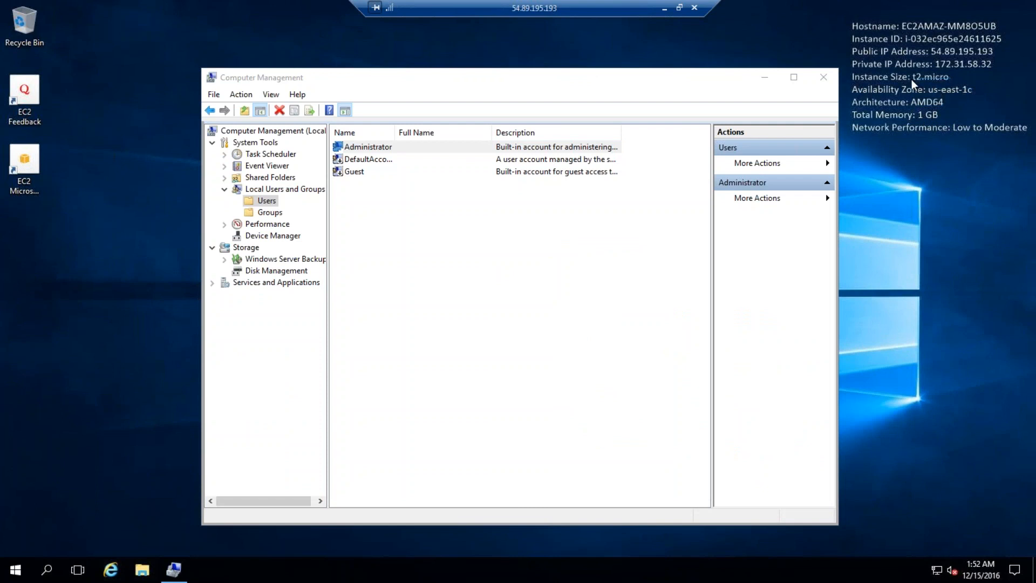
drag(1002, 52, 957, 53)
click(829, 79)
click(680, 8)
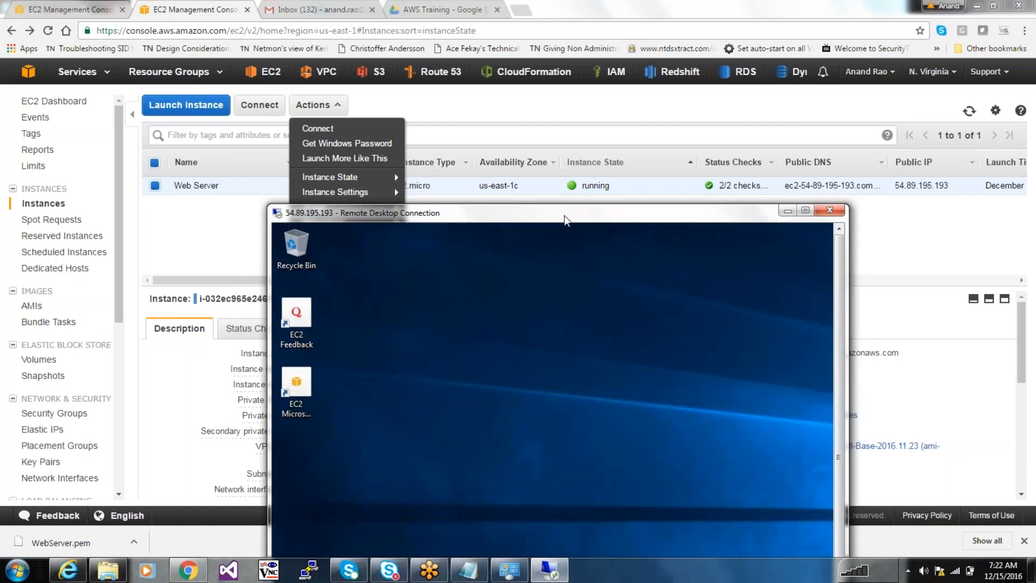
drag(562, 211, 538, 139)
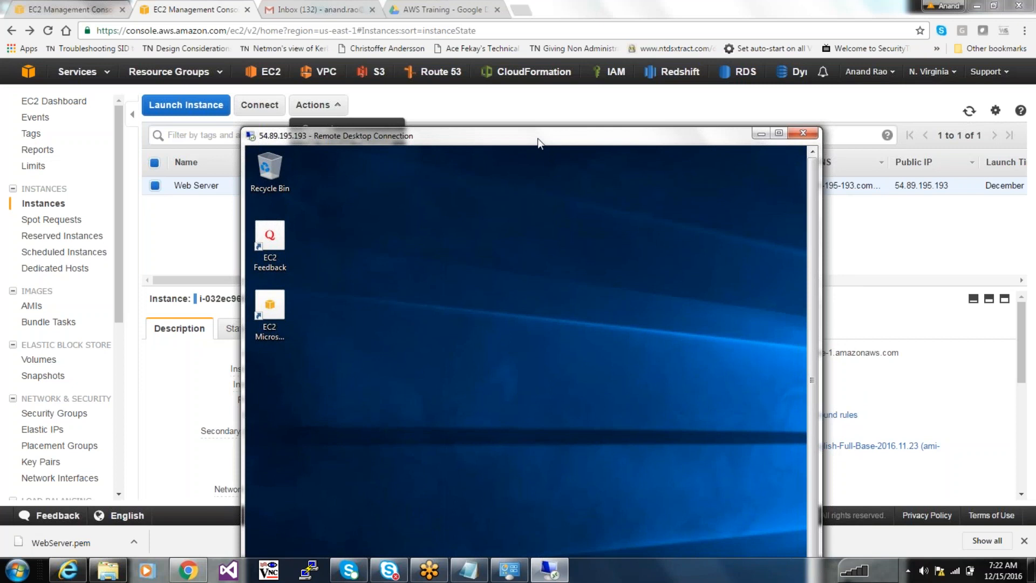
click(1015, 272)
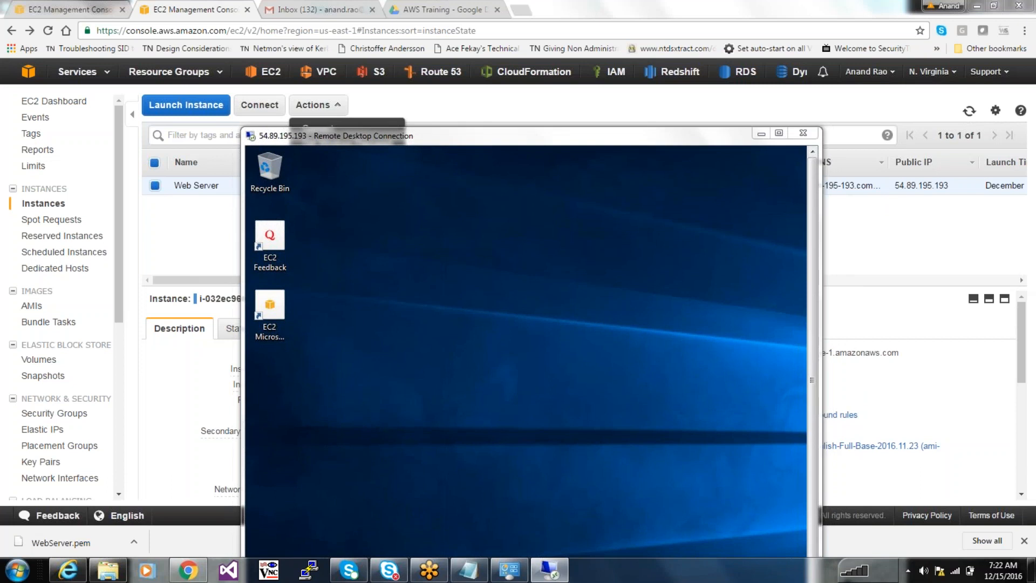
double_click(676, 136)
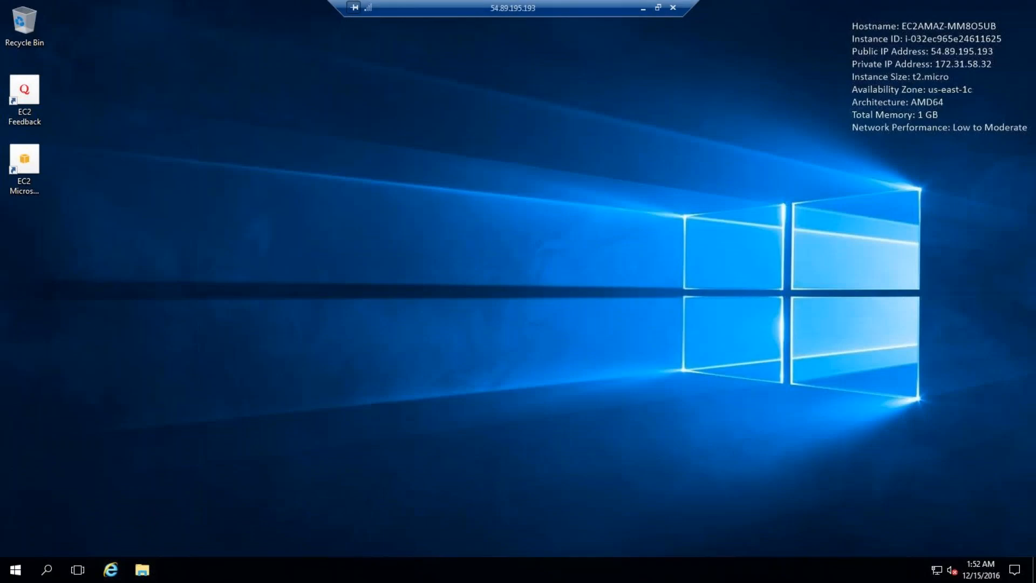
double_click(518, 8)
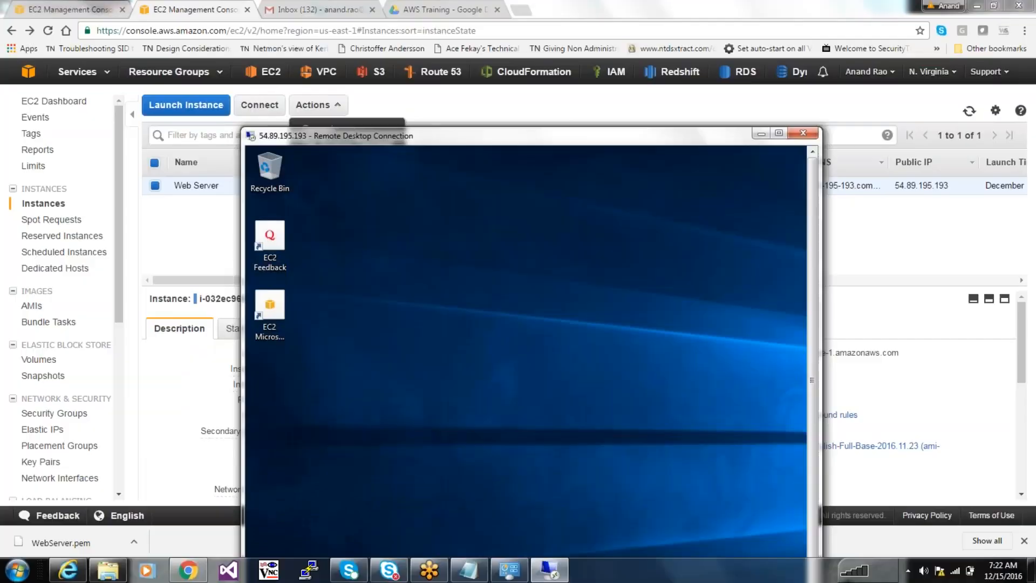
drag(449, 240, 538, 147)
click(467, 213)
Step: Disconnect the Remote Desktop session to the Web Server instance
click(804, 133)
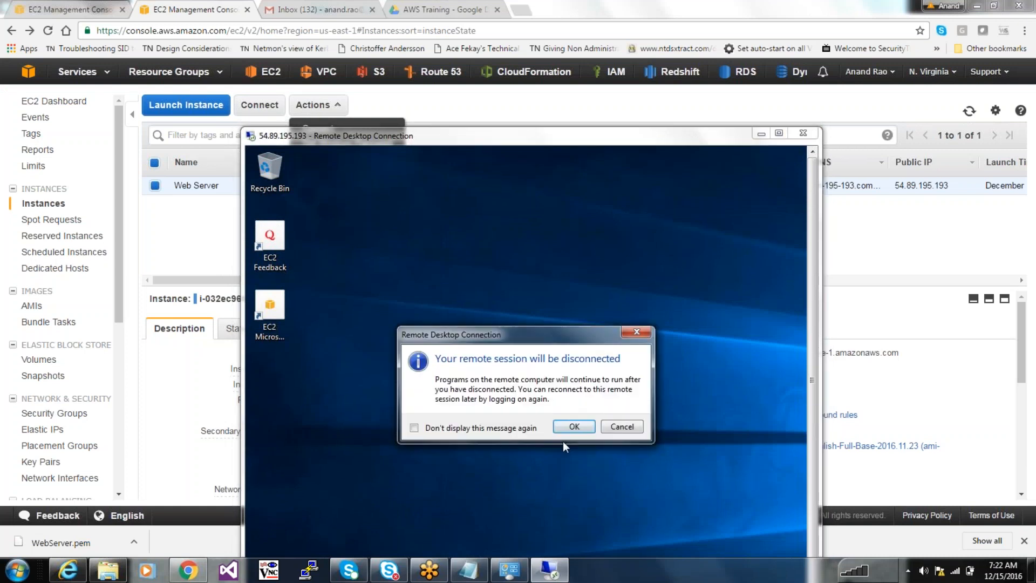
click(574, 426)
click(251, 227)
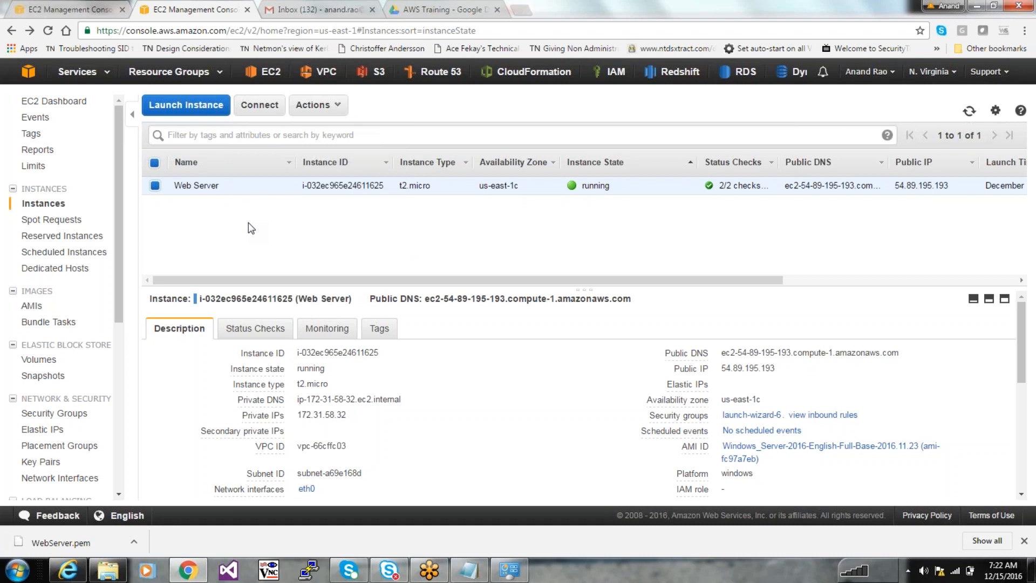
Step: Bring up the course notes and highlight the Load Balancers topic under EC2
click(469, 570)
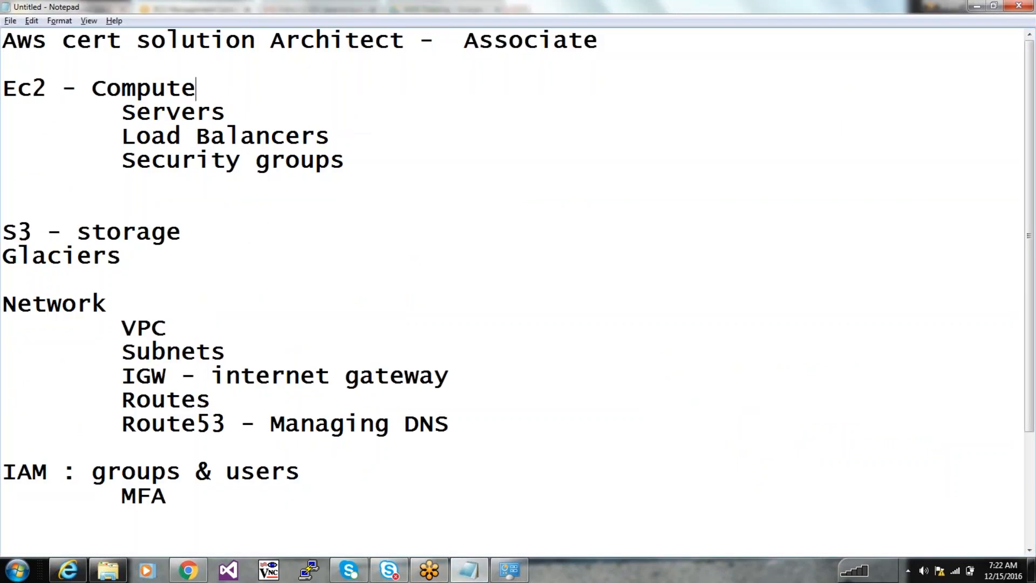
drag(343, 135, 114, 147)
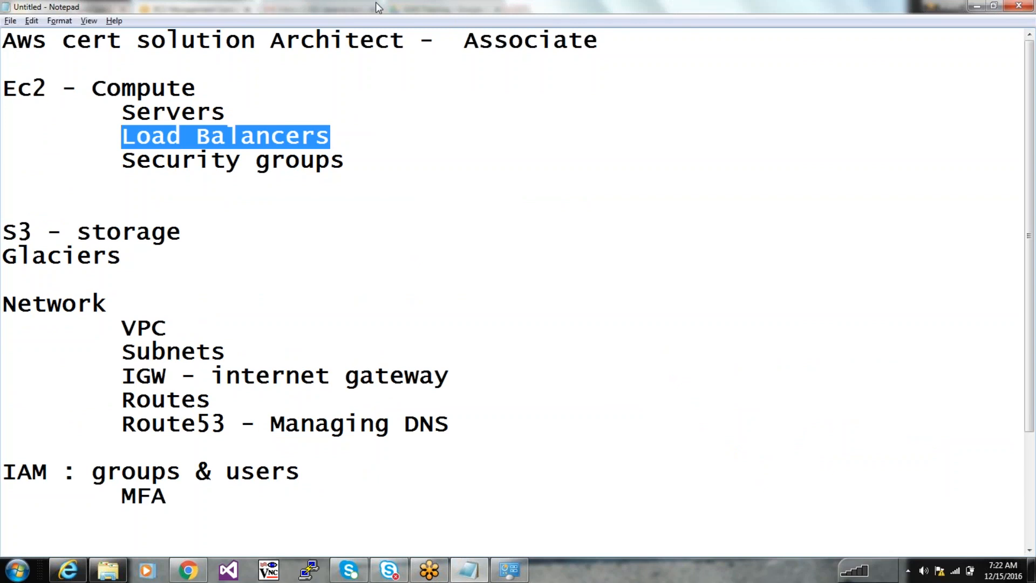
drag(375, 2, 580, 127)
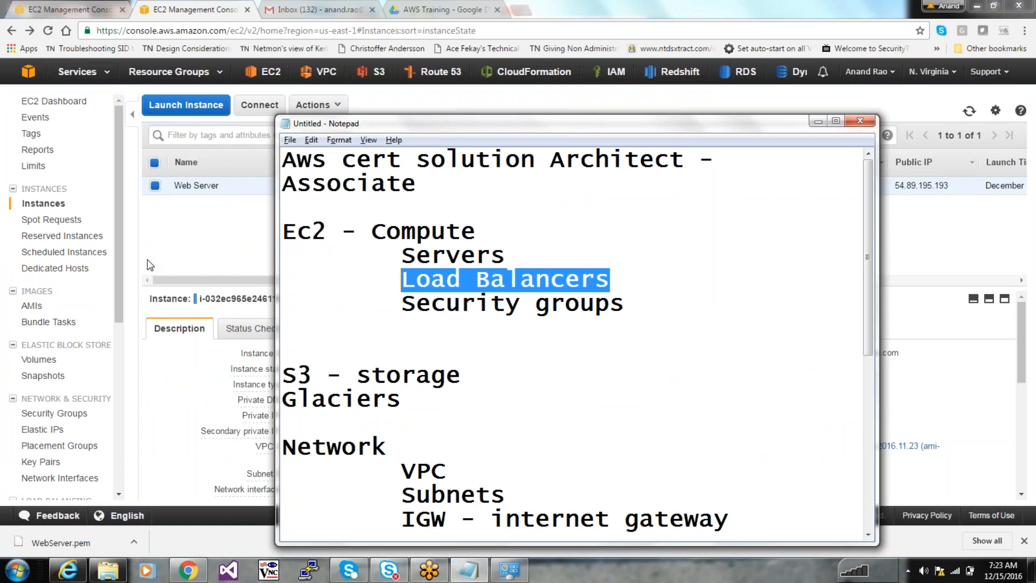
Step: Return to the EC2 instances console and enlarge the Web Server instance's description pane
click(176, 260)
drag(119, 262, 239, 242)
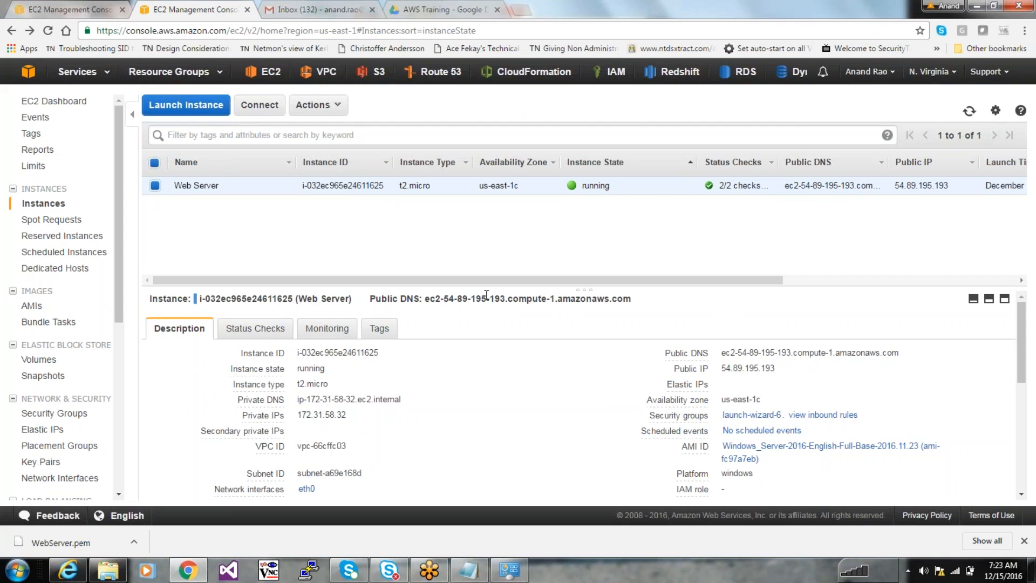
drag(493, 287, 513, 249)
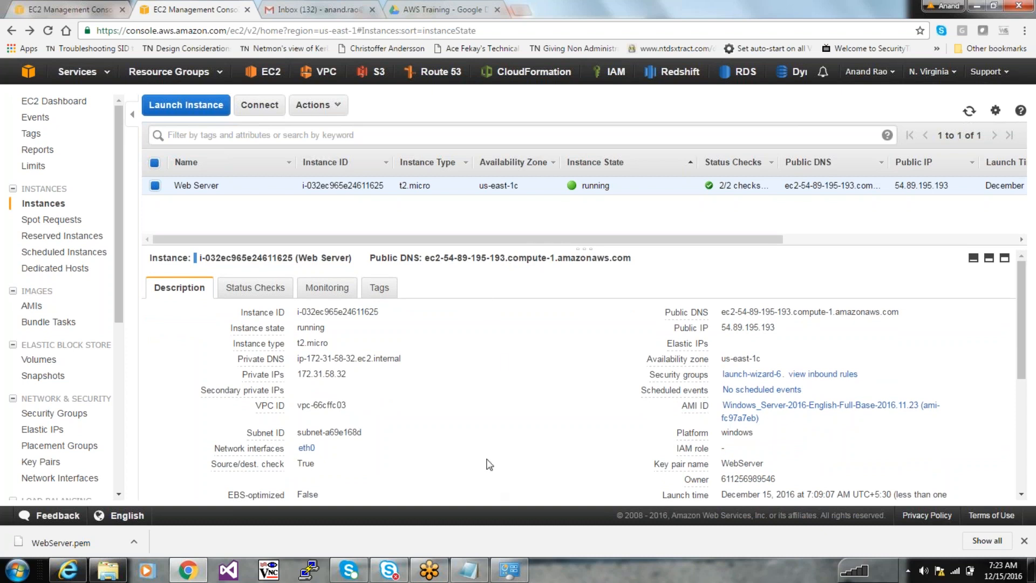
Step: Open Paint with the mspaint run command and maximize its window
key(super+r)
text(mspaint)
key(Return)
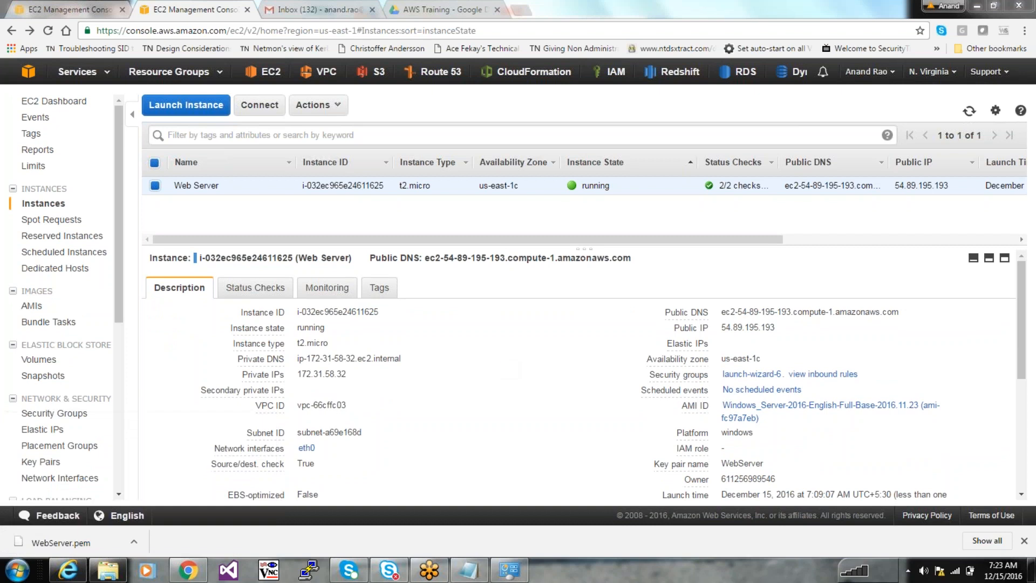
double_click(722, 177)
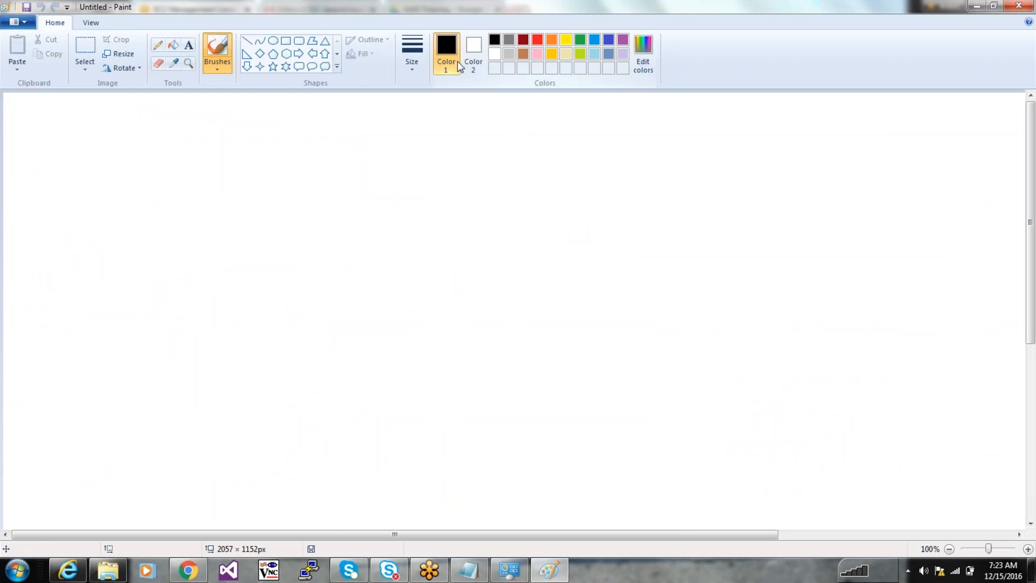
Step: Draw a rectangle about 108×172 px representing the server and a vertical line about 613 px long beside it
click(286, 43)
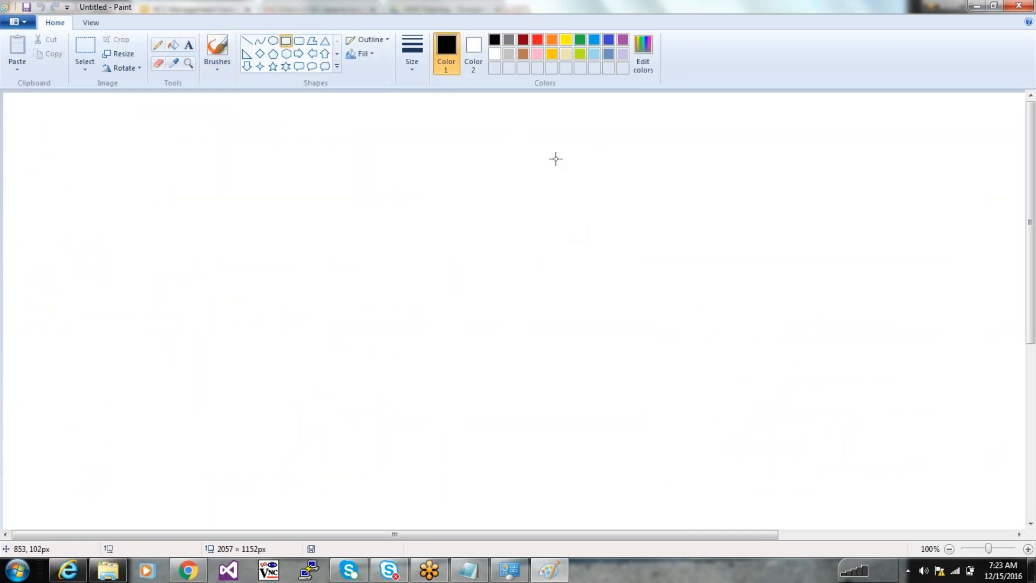
drag(556, 158, 626, 269)
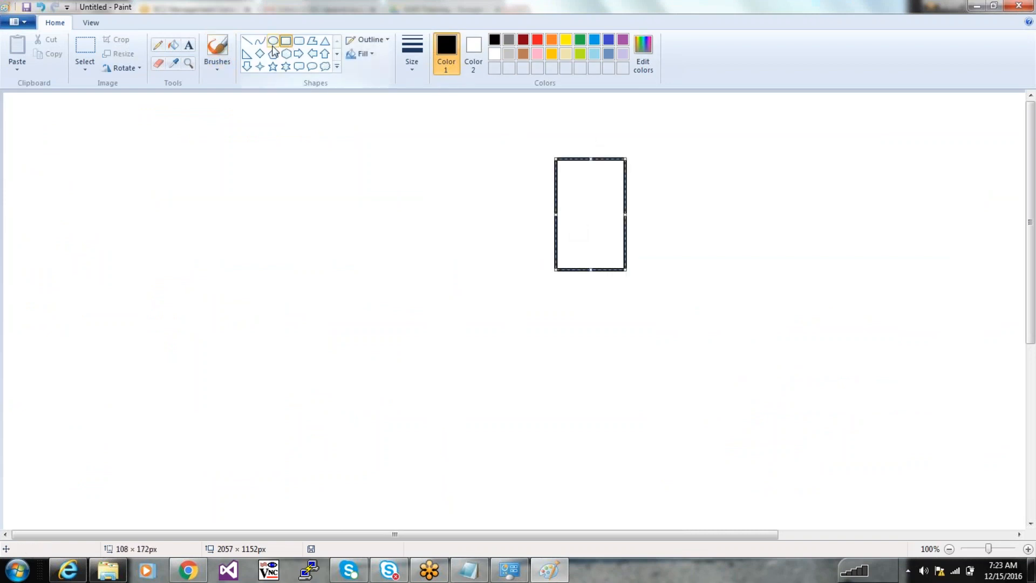
click(246, 43)
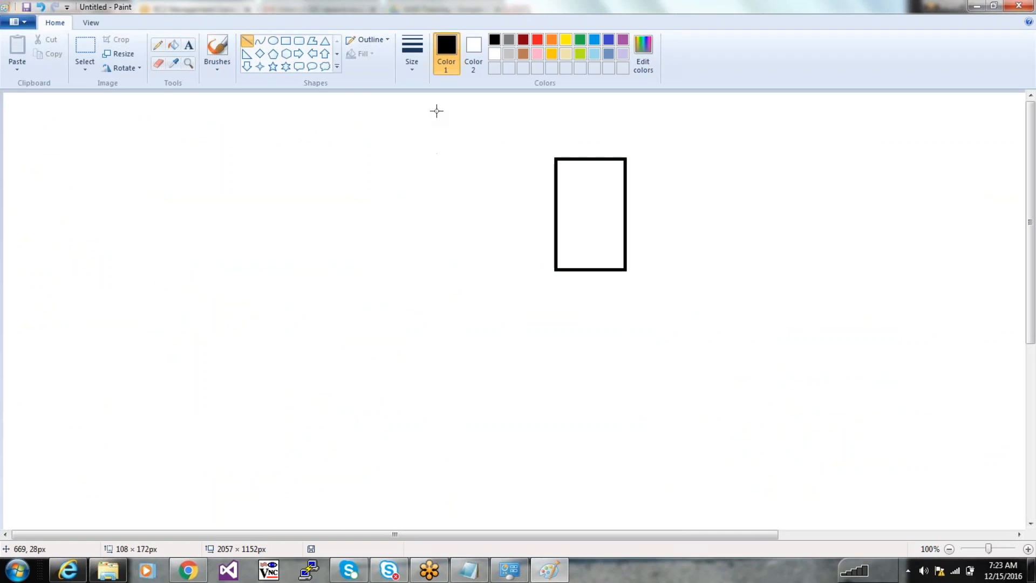
drag(436, 110, 435, 507)
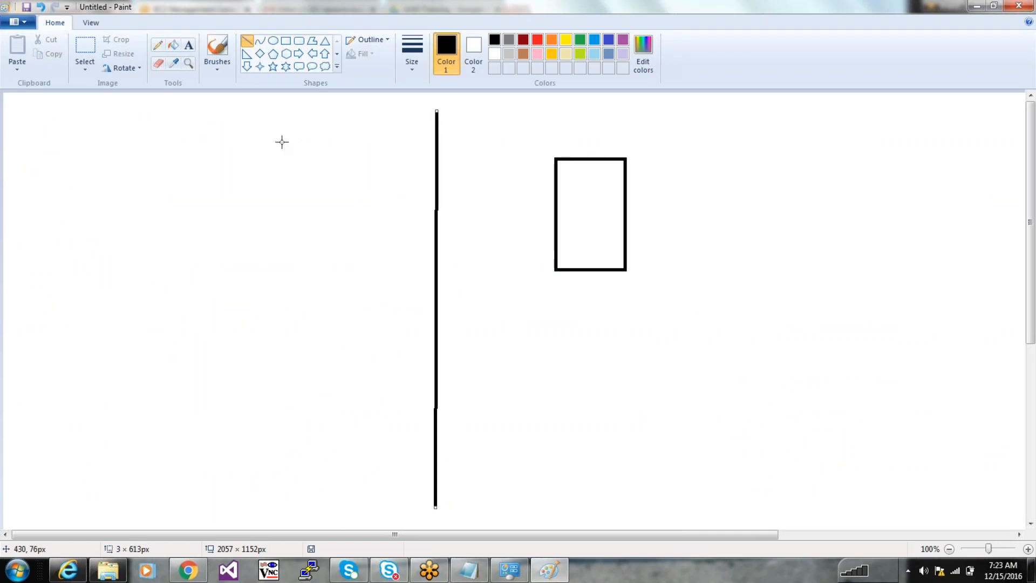
Step: Draw a thought-cloud callout on the left and a right-pointing arrow about 183×134 px towards the line
click(325, 66)
drag(110, 215, 266, 380)
click(333, 395)
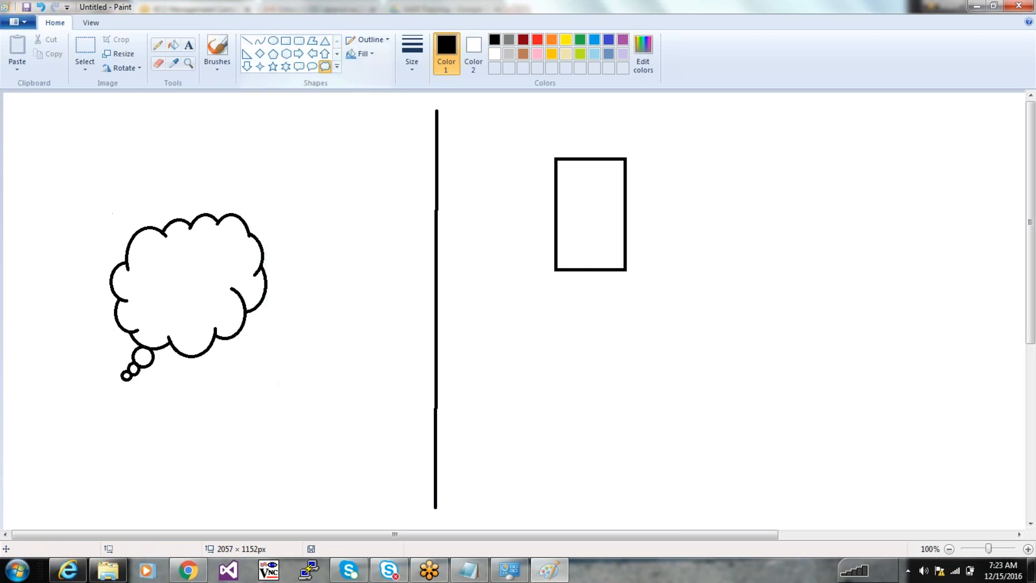
click(299, 53)
drag(297, 225, 416, 312)
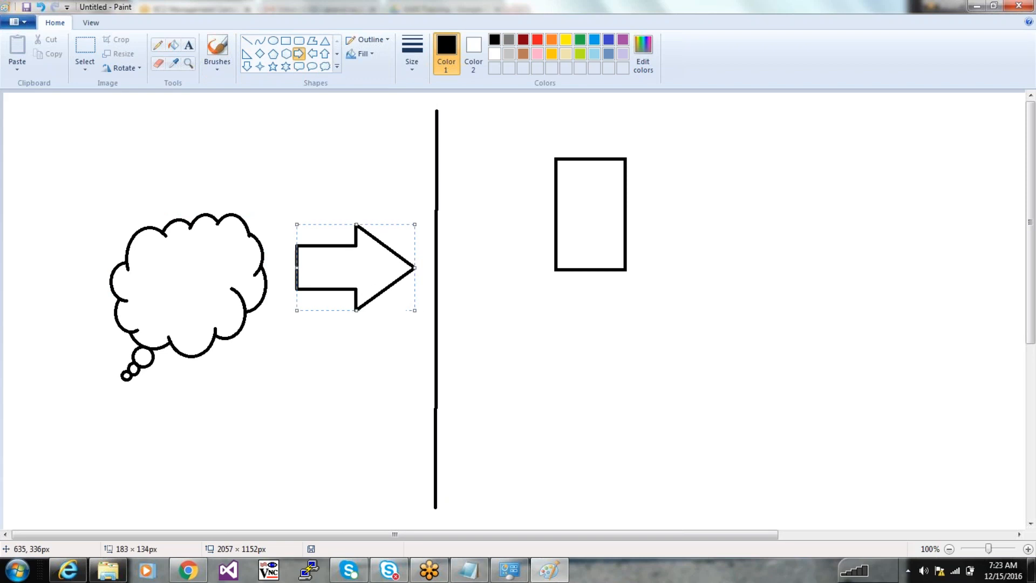
click(374, 340)
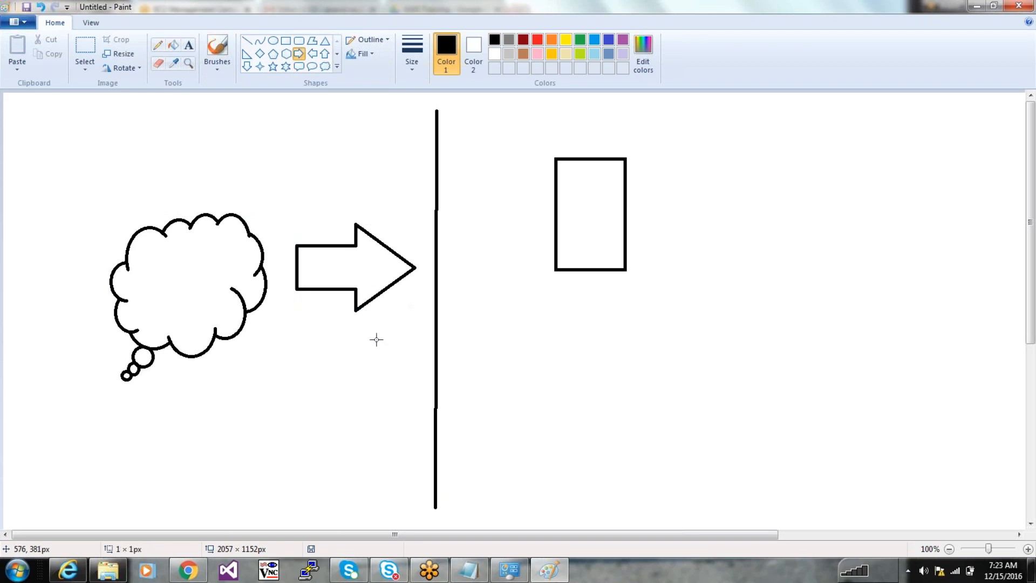
Step: Add the text label 80 at the arrow's tip next to the line
click(189, 45)
click(408, 230)
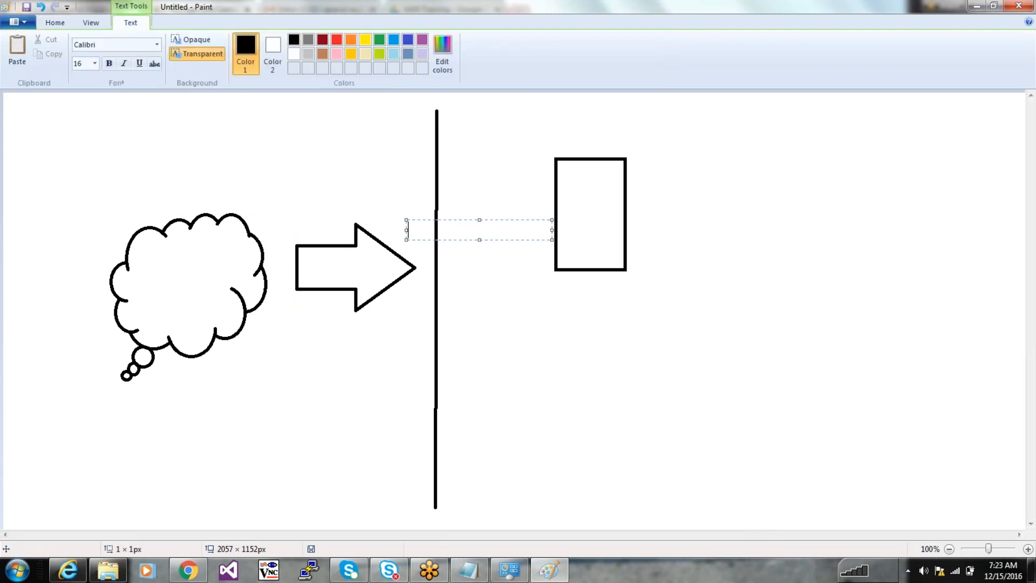
text(80)
click(502, 352)
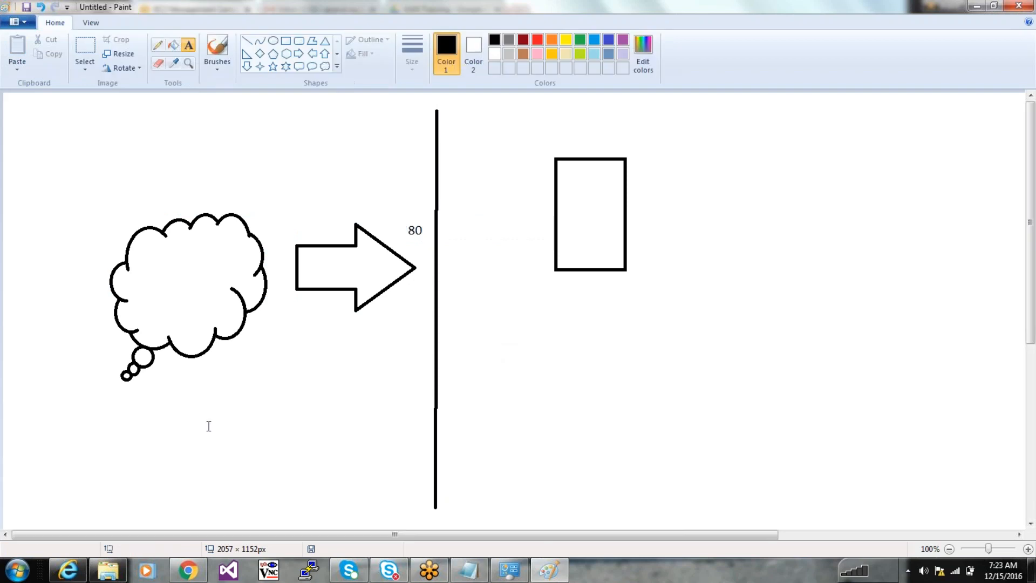
Step: Add the text label "Source Destinaton port protocol" below the cloud, widening the text box
click(88, 502)
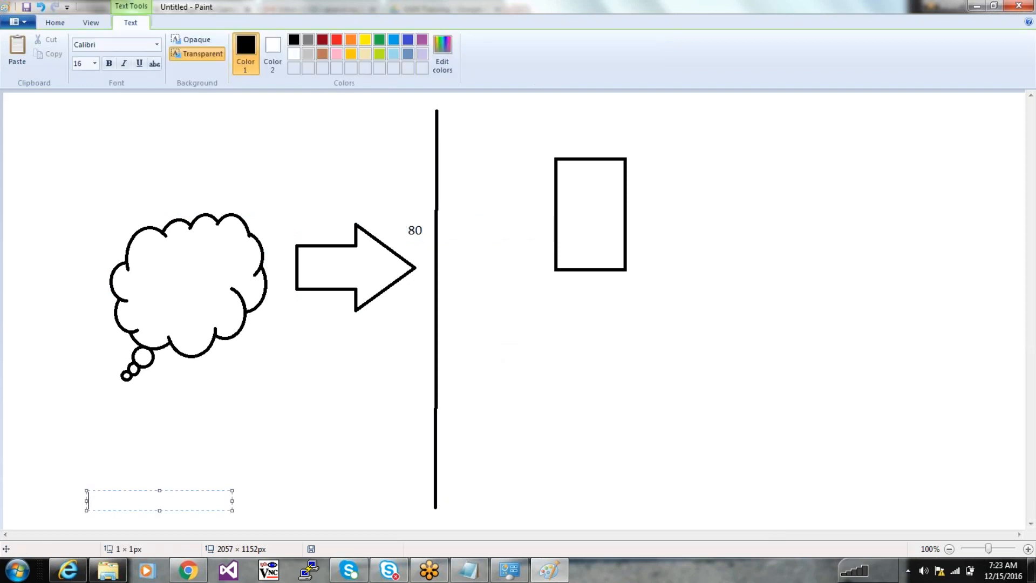
click(78, 463)
click(74, 463)
text(Source )
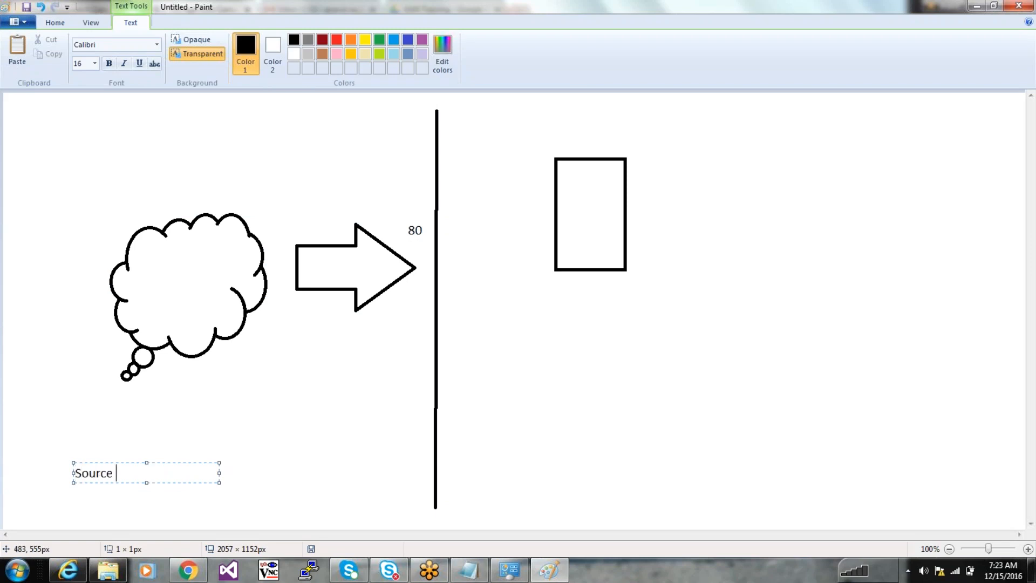
text(Destinaton port p)
drag(219, 473, 493, 481)
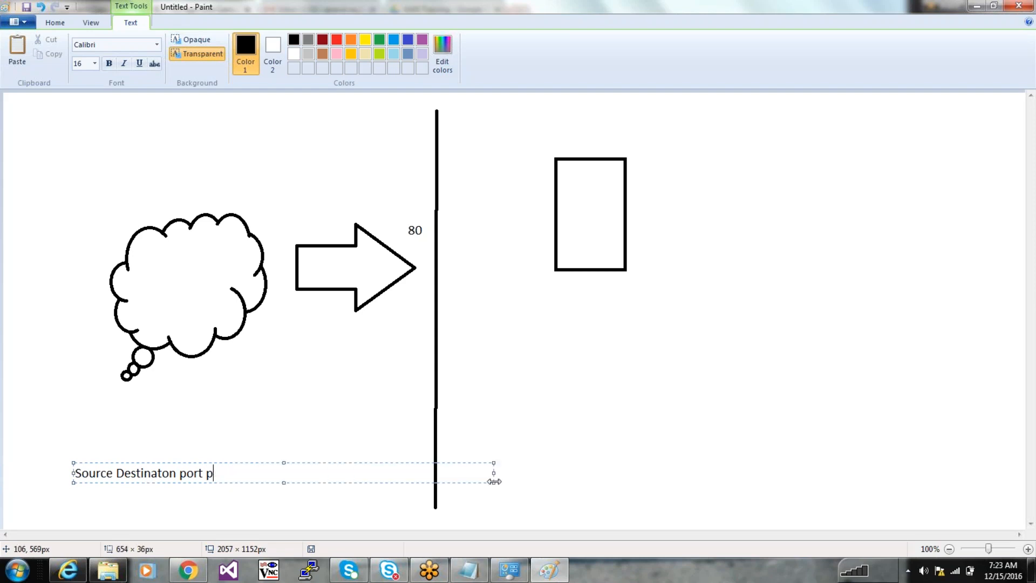
text(rotocol)
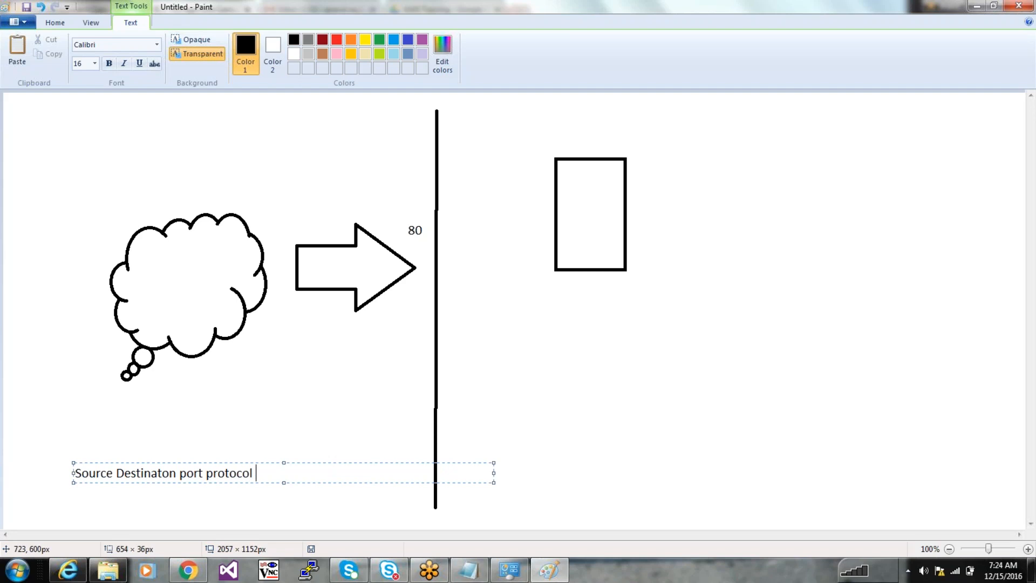